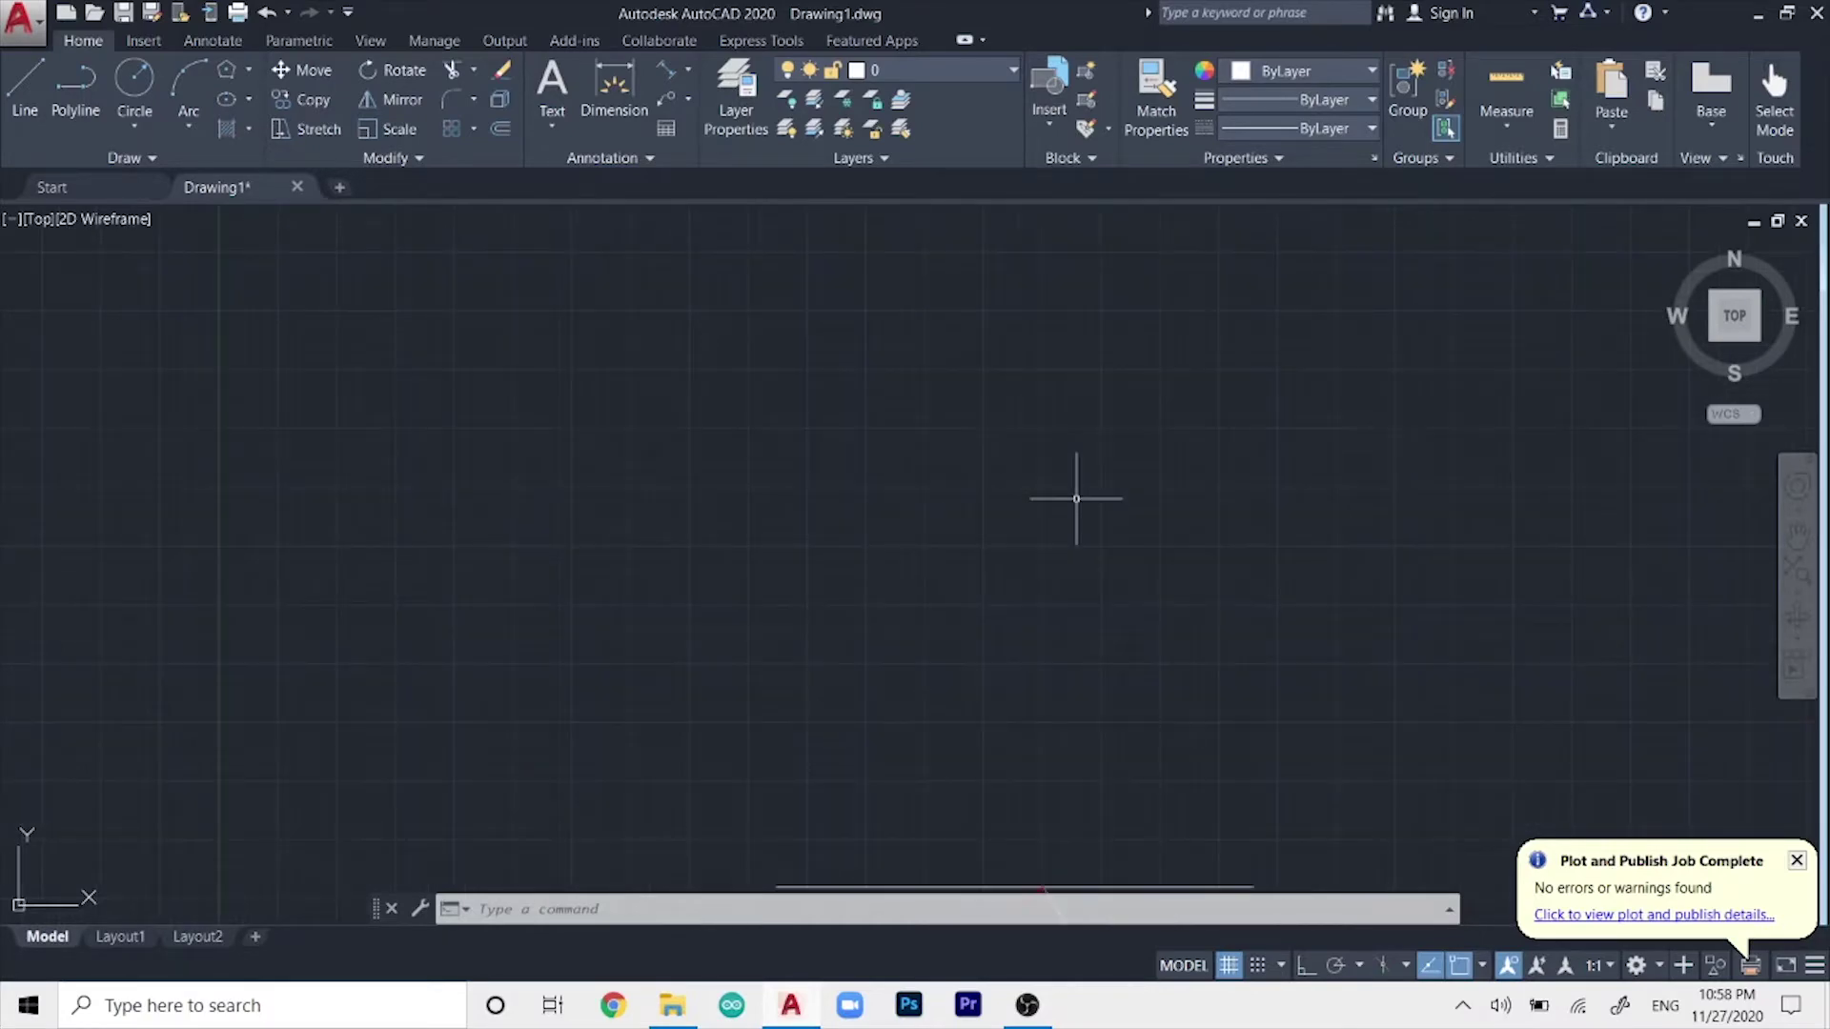
- Pan and zoom the view to an empty area of model space
mouse_move(1075, 543)
middle_down()
mouse_move(1122, 612)
mouse_move(1025, 397)
mouse_move(1054, 613)
middle_up()
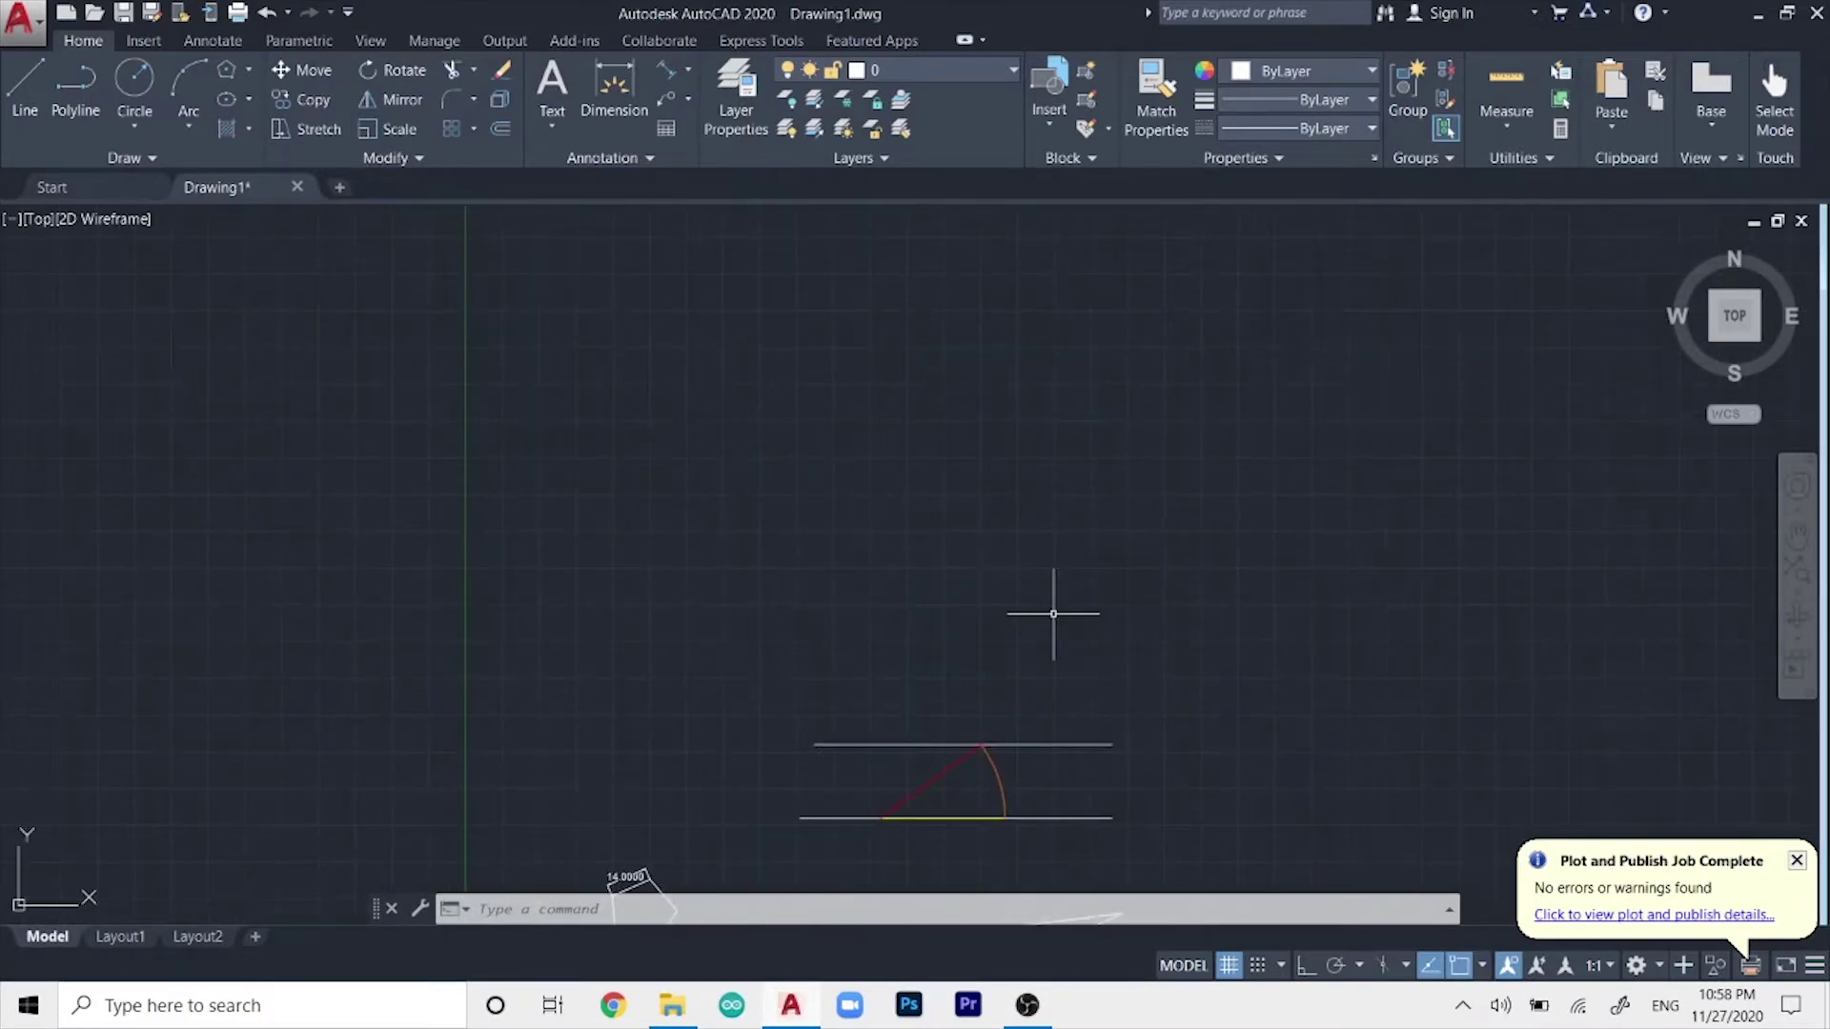
scroll(951, 420, up, 2)
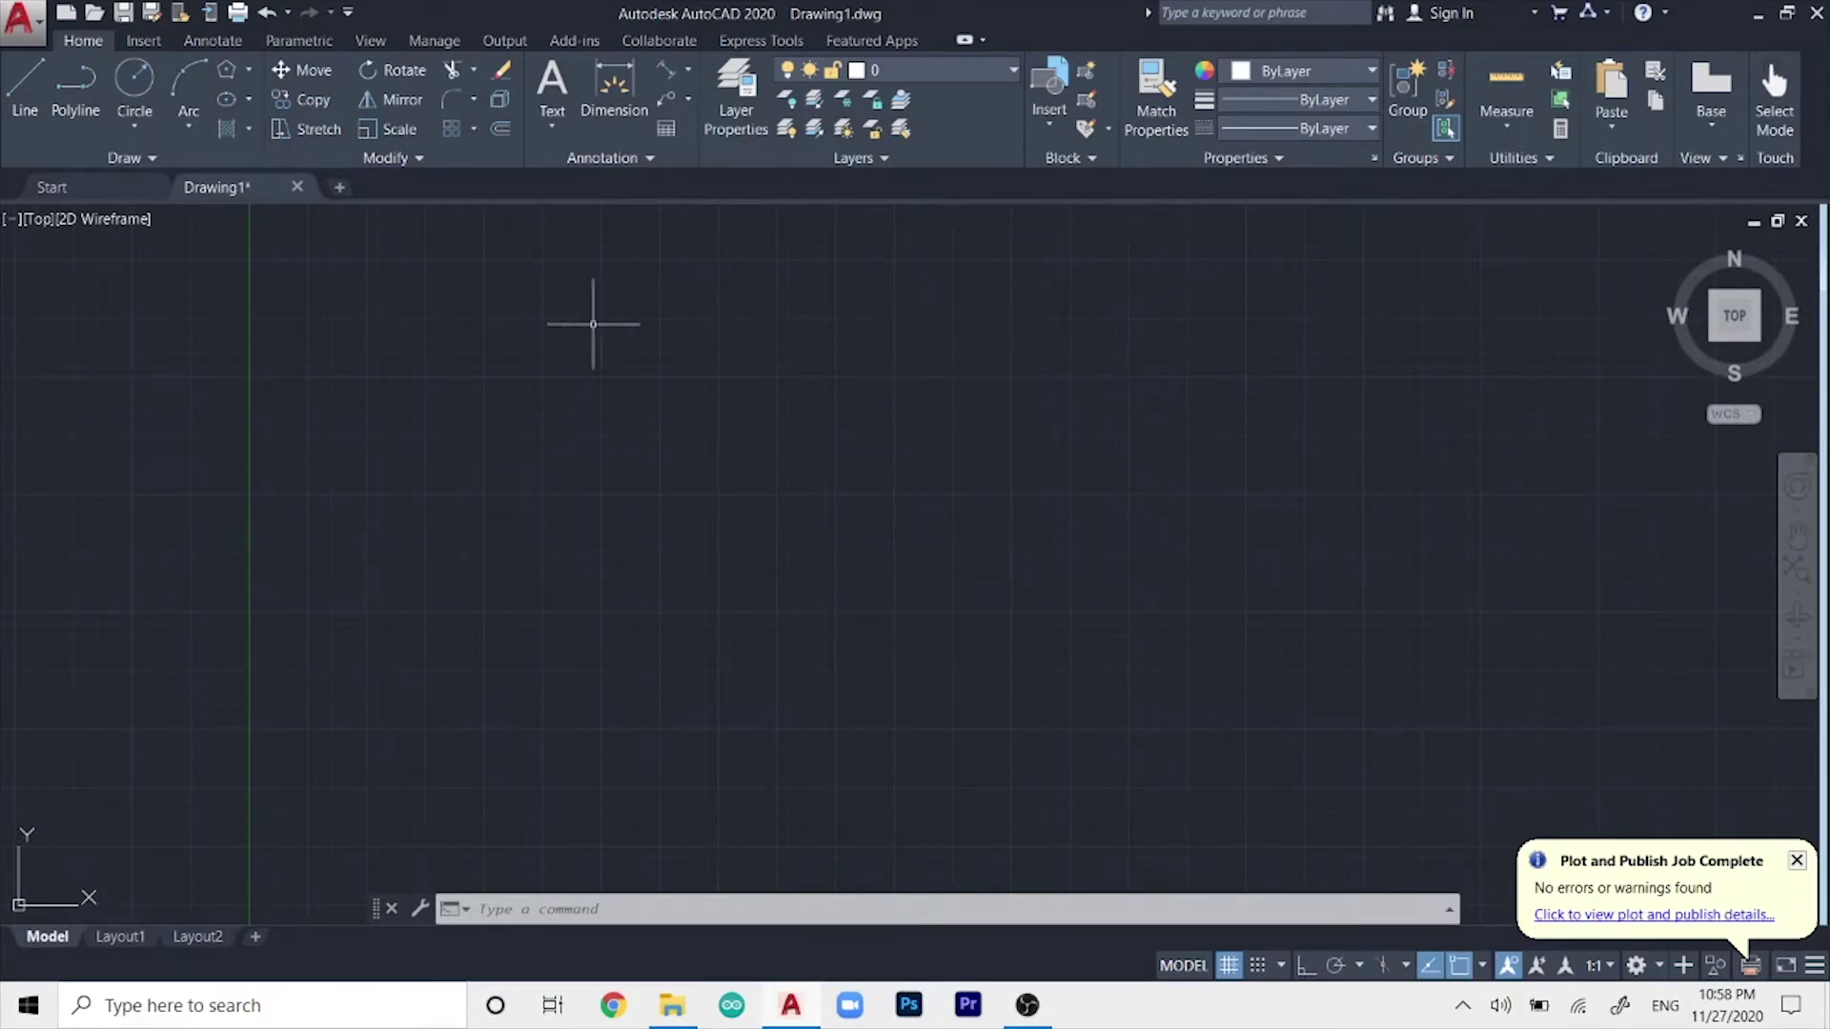
- Draw a long vertical line with Ortho turned on
click(25, 95)
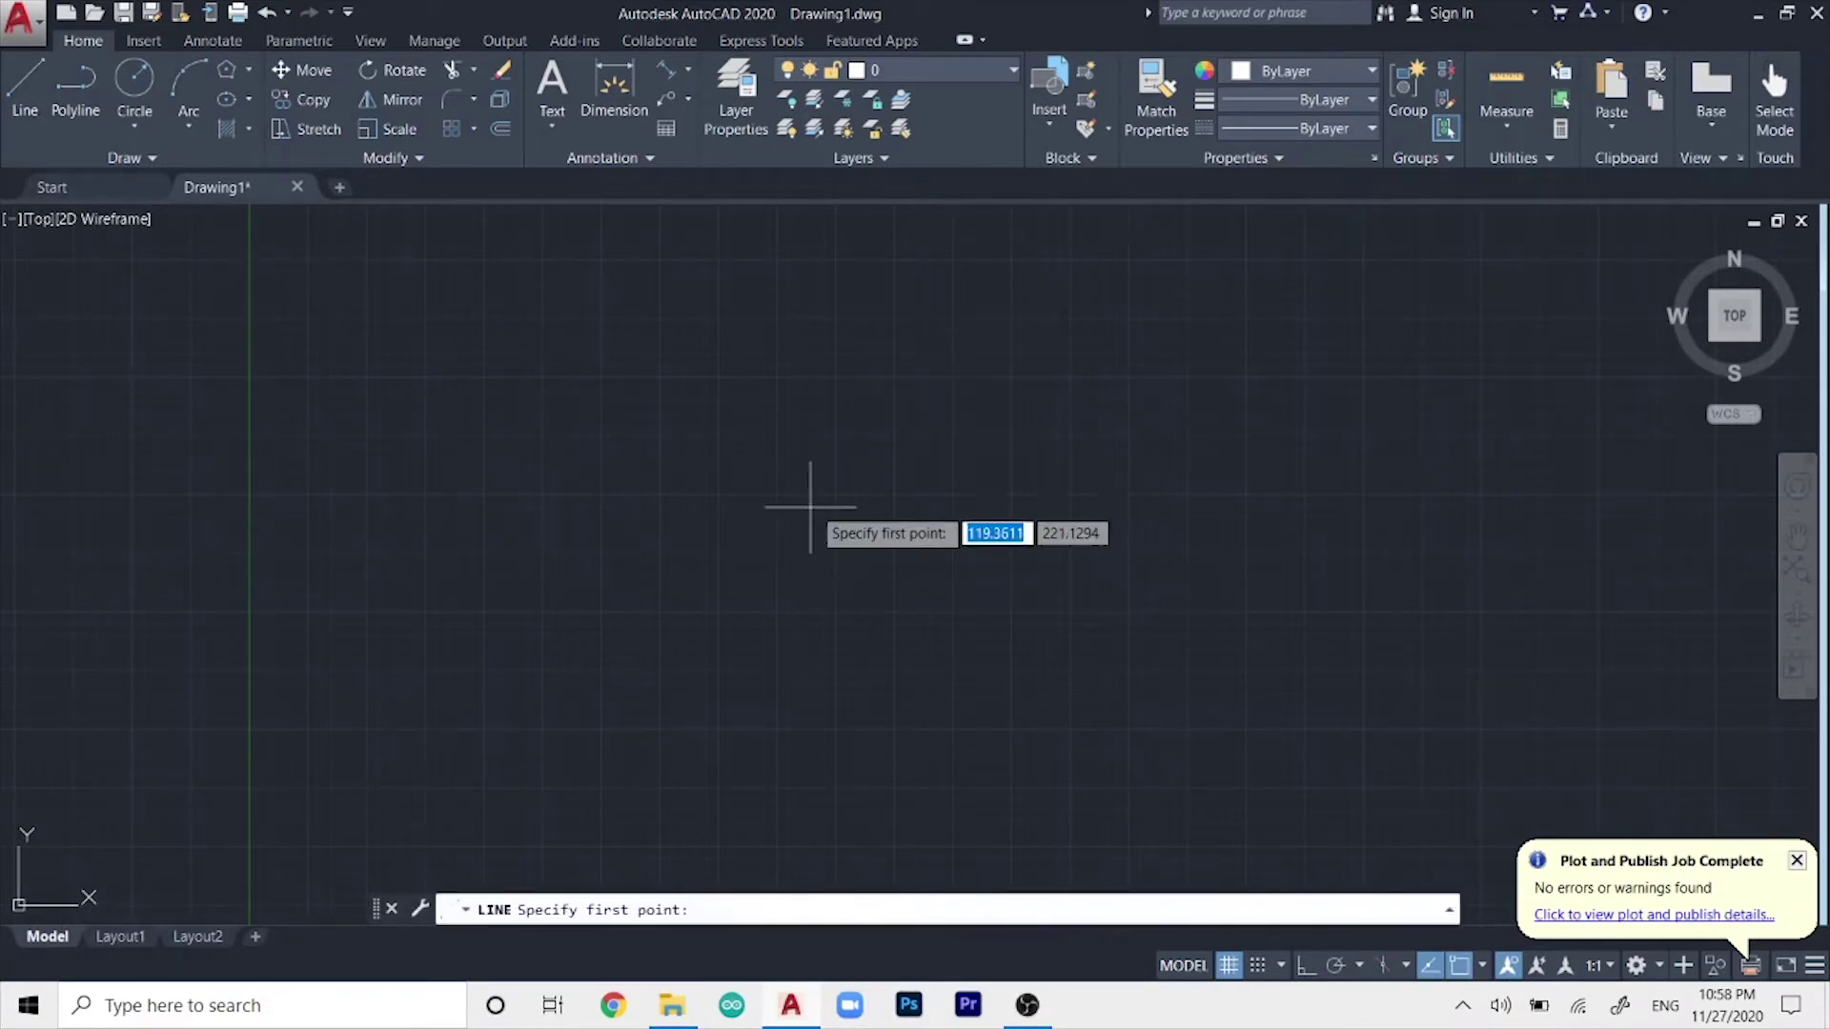
click(821, 252)
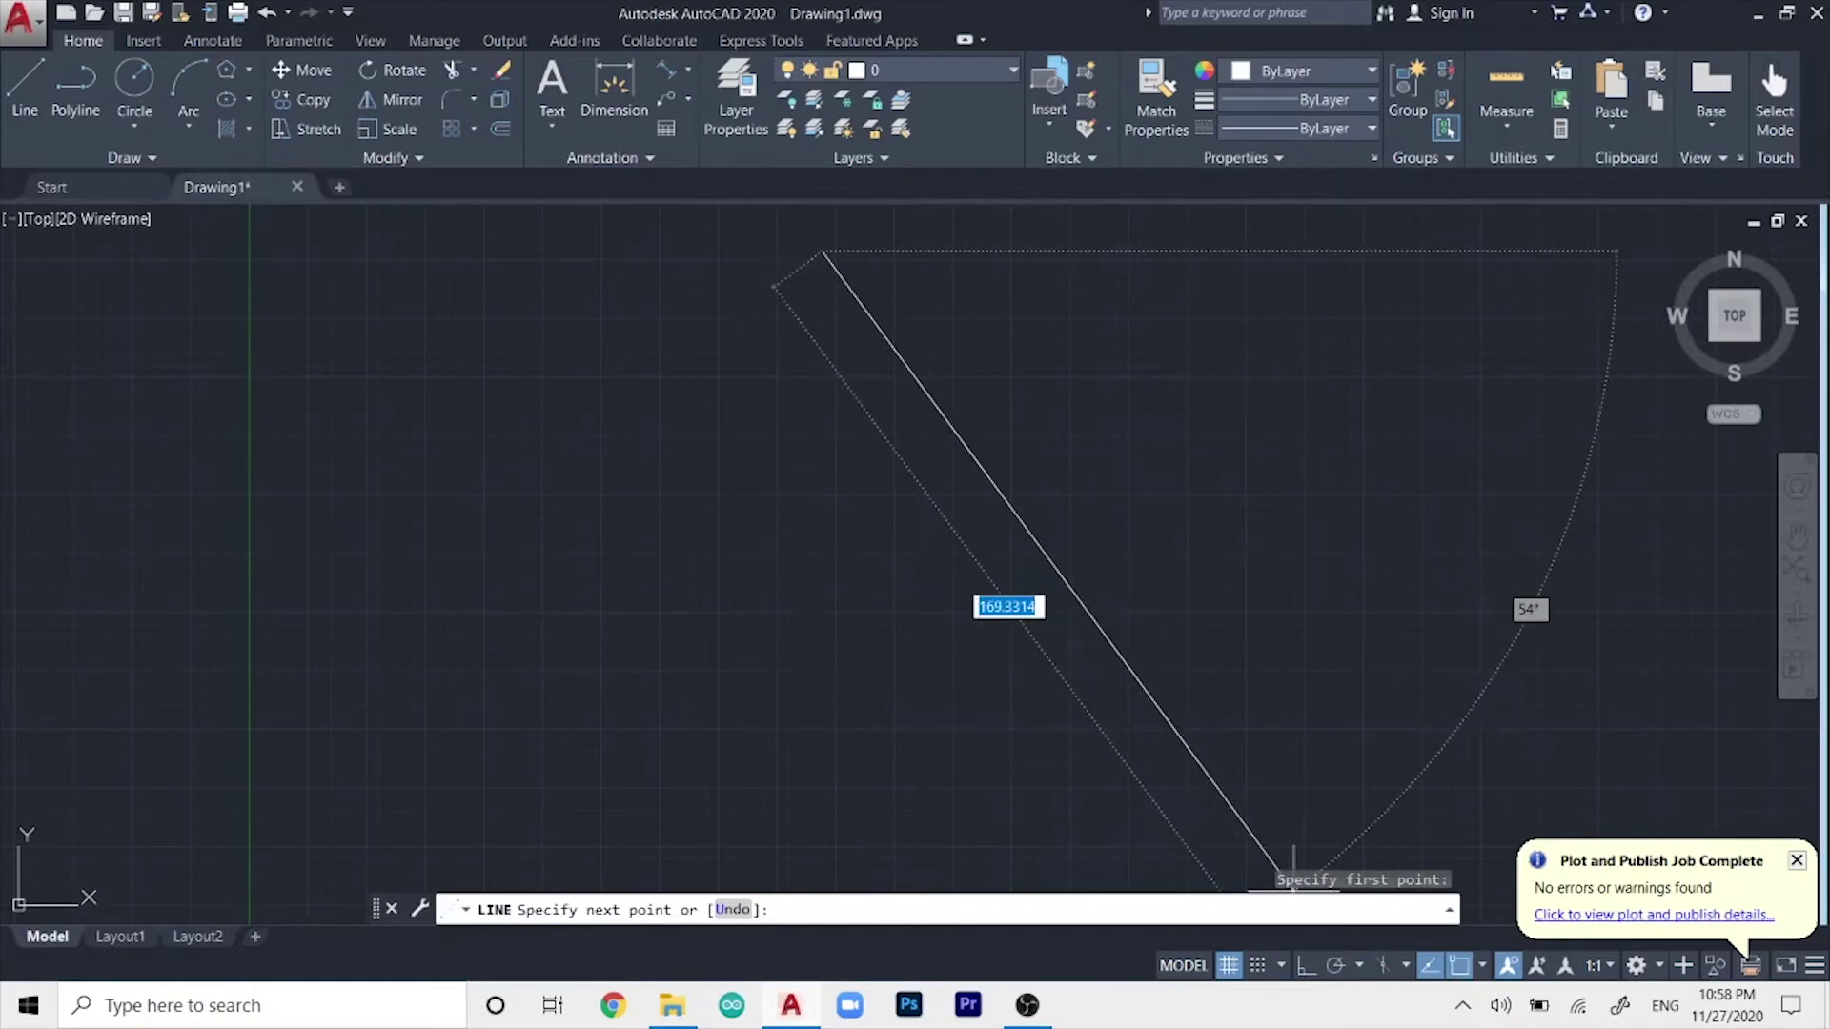
key(F8)
click(772, 773)
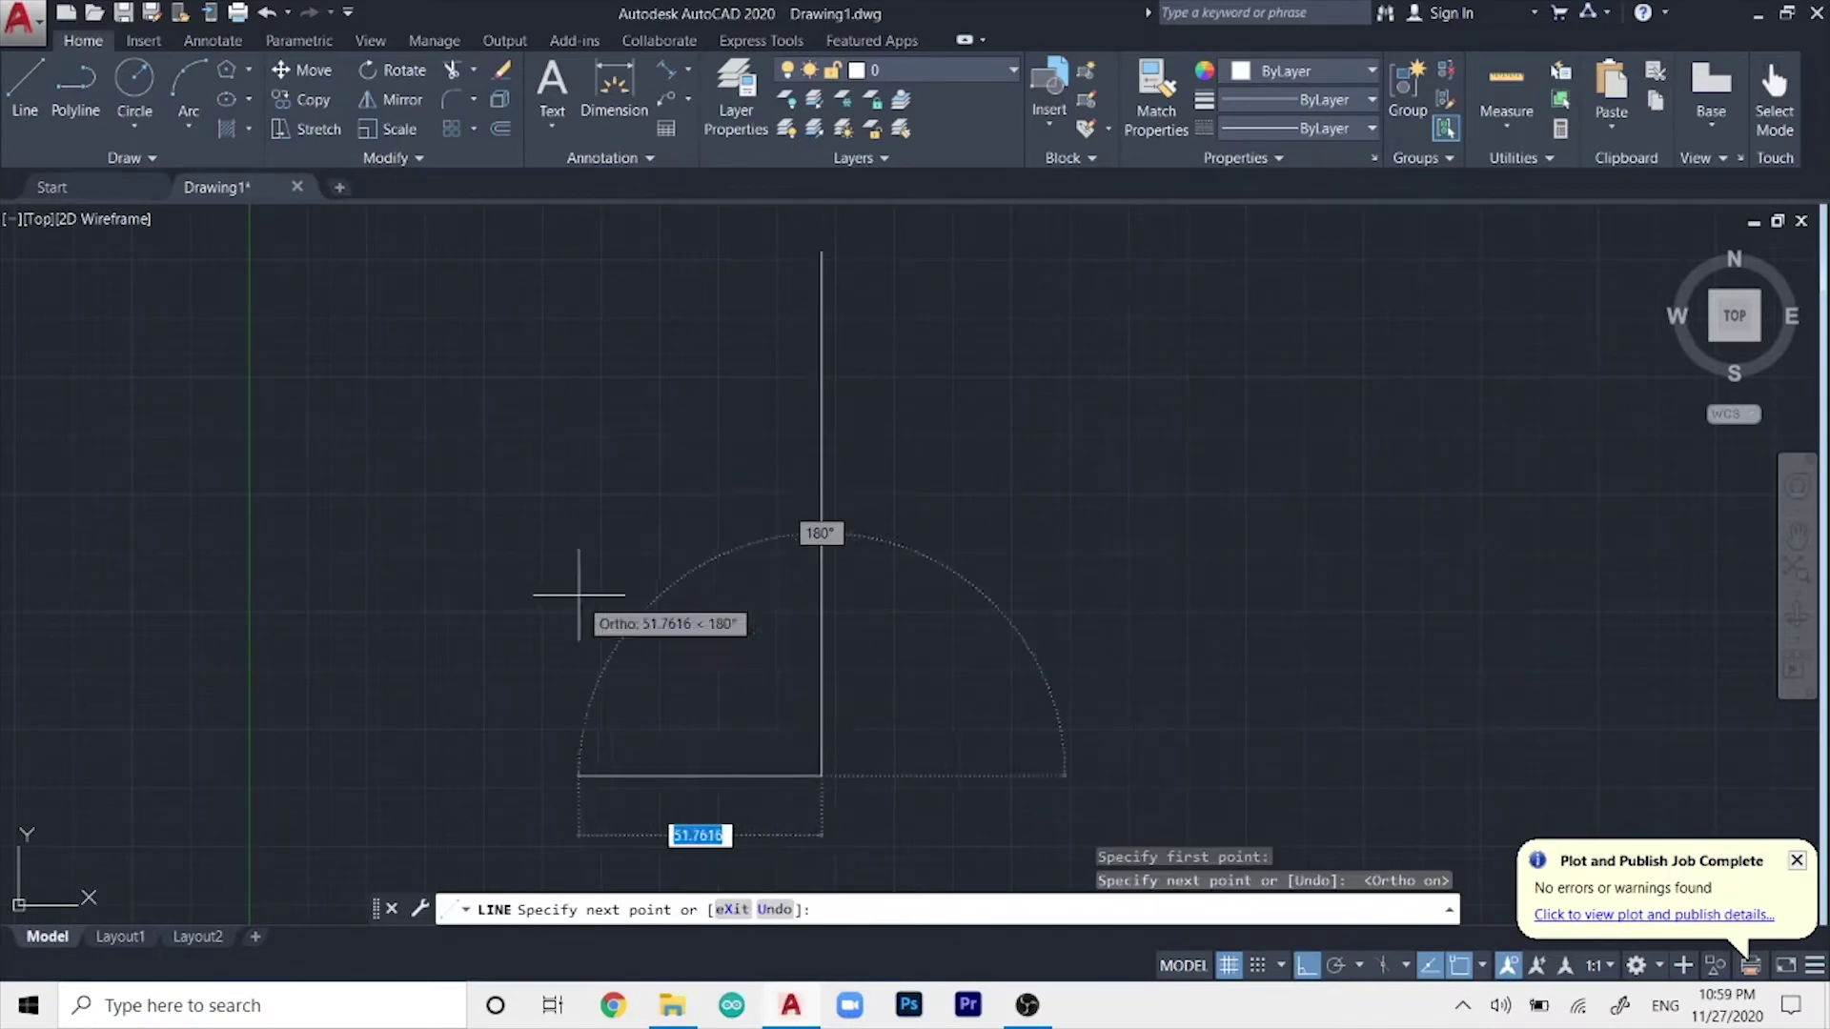
key(Escape)
click(314, 448)
key(Escape)
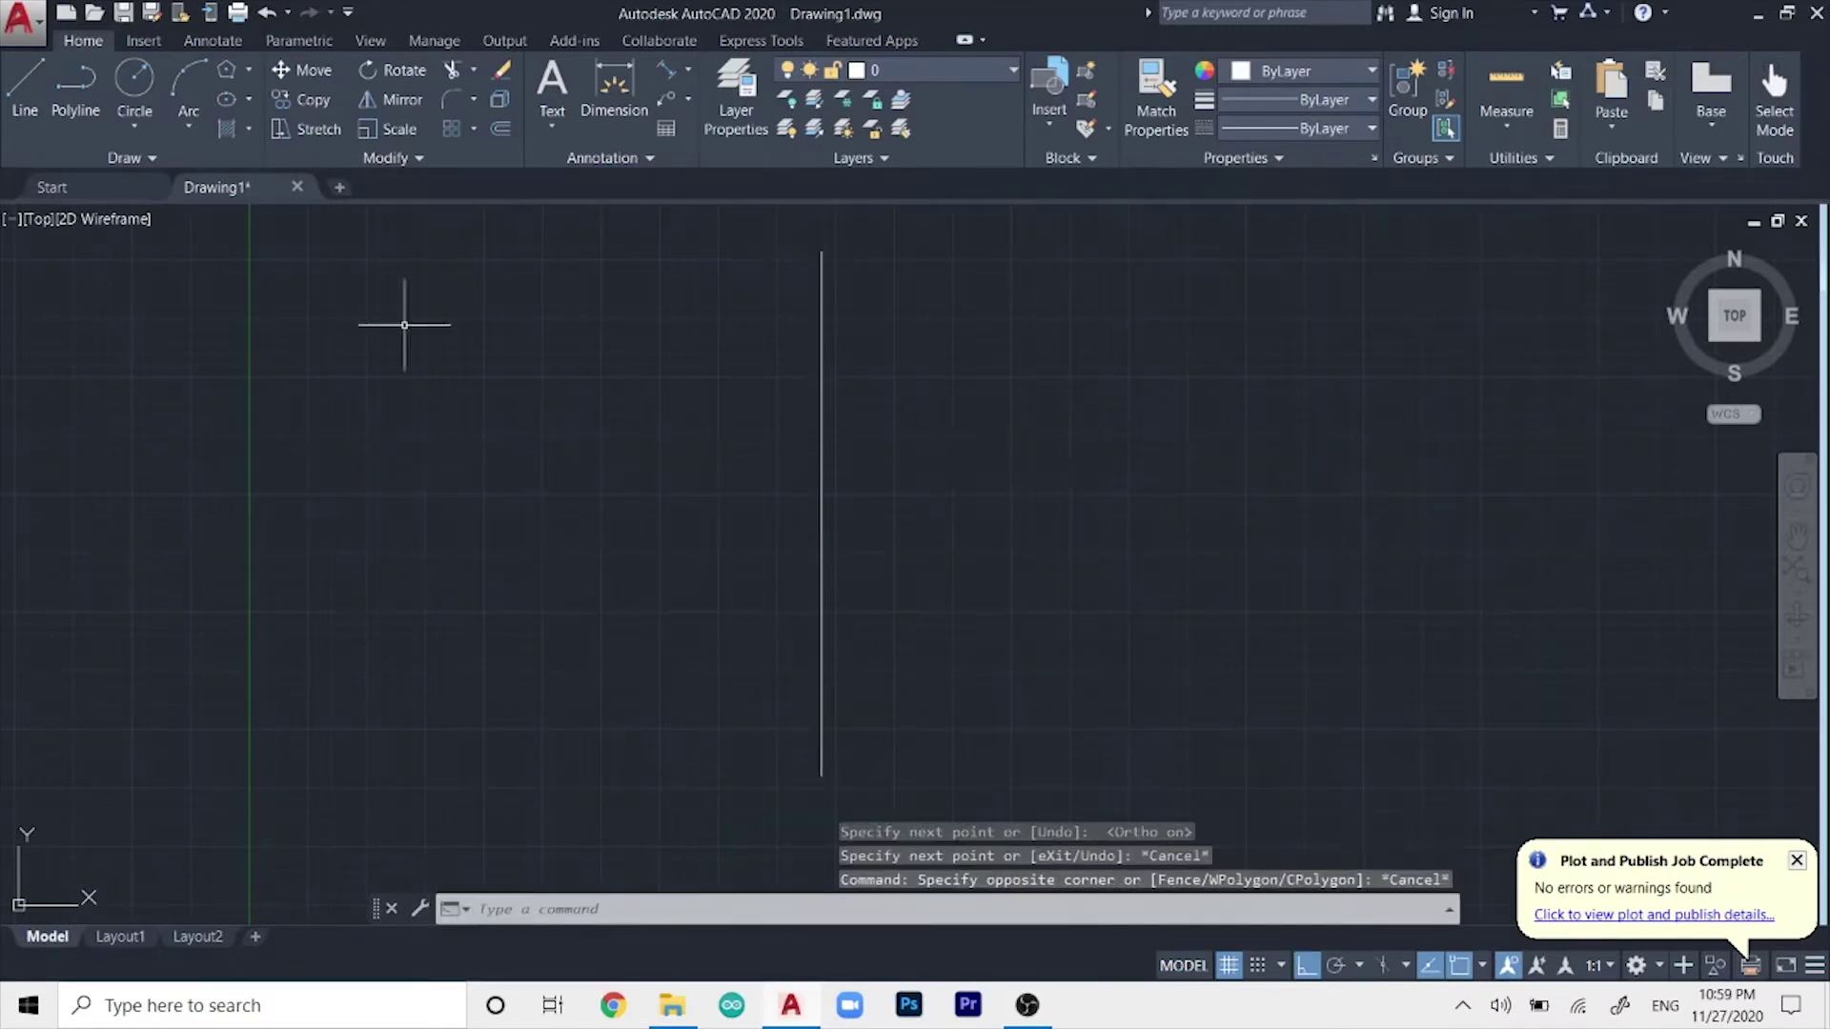
- Draw a horizontal line crossing the vertical line
click(25, 85)
click(387, 558)
click(1350, 553)
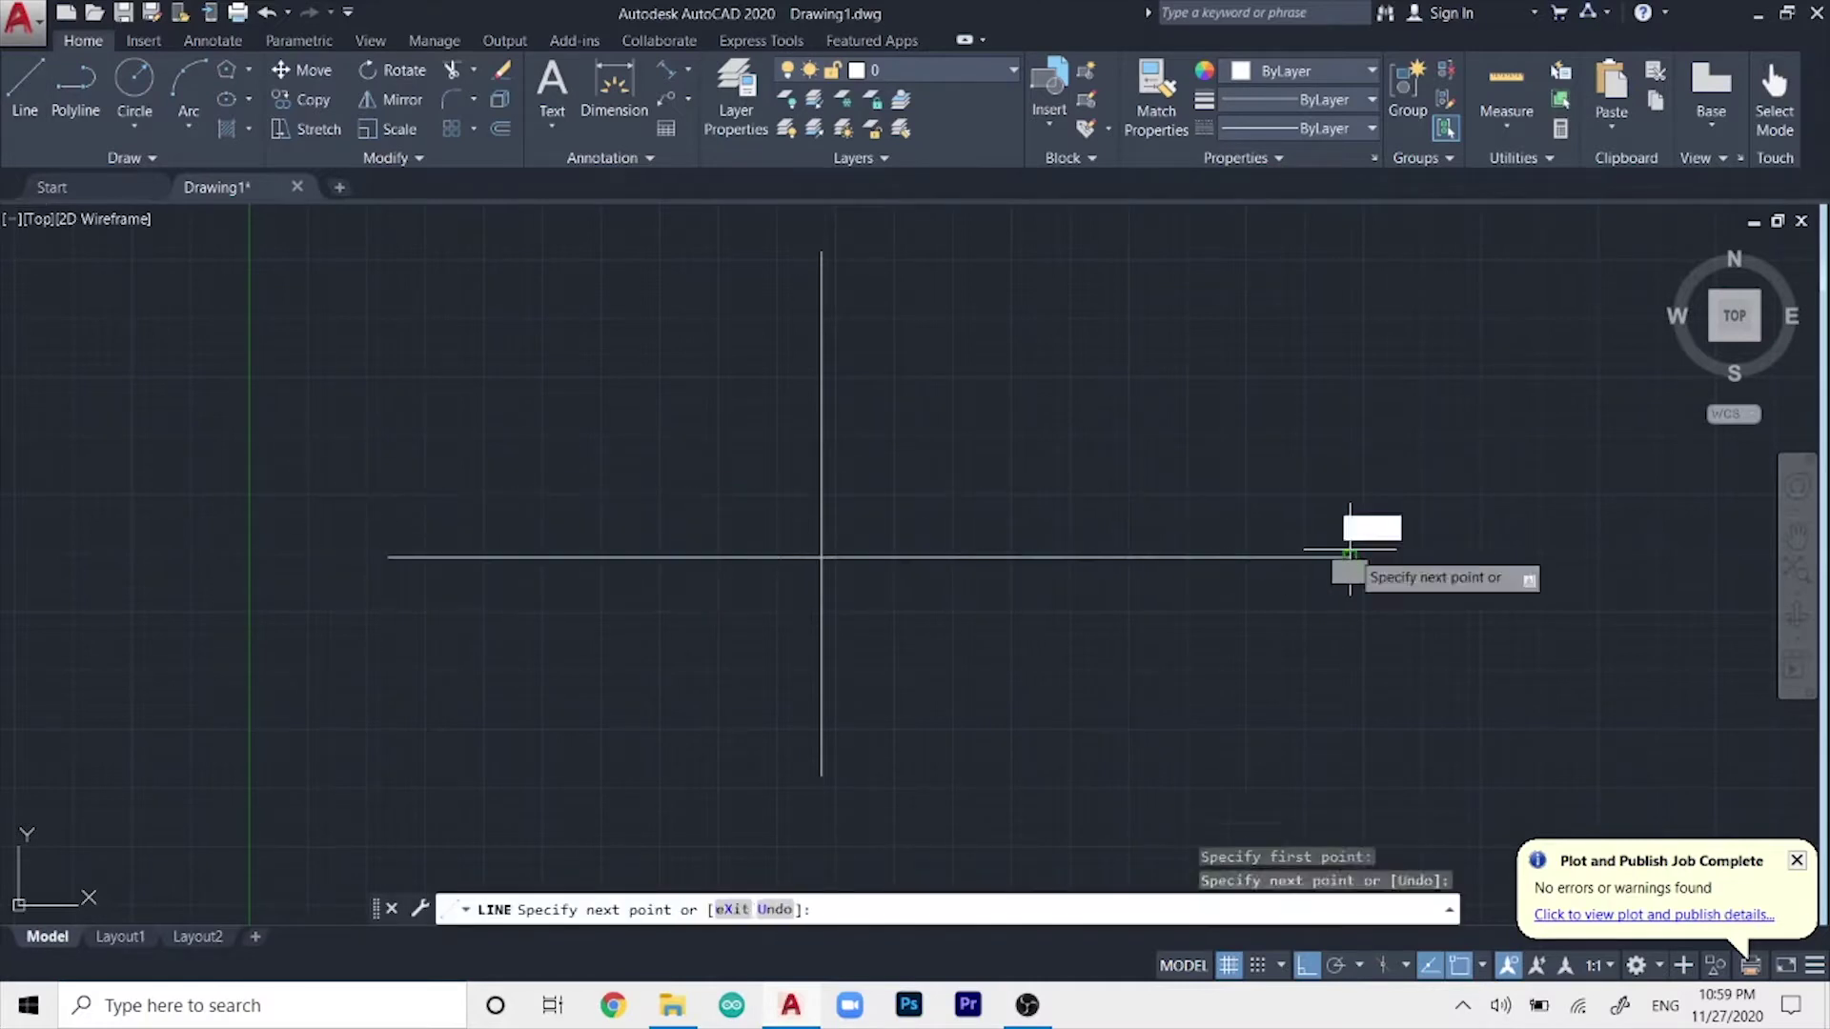
key(Escape)
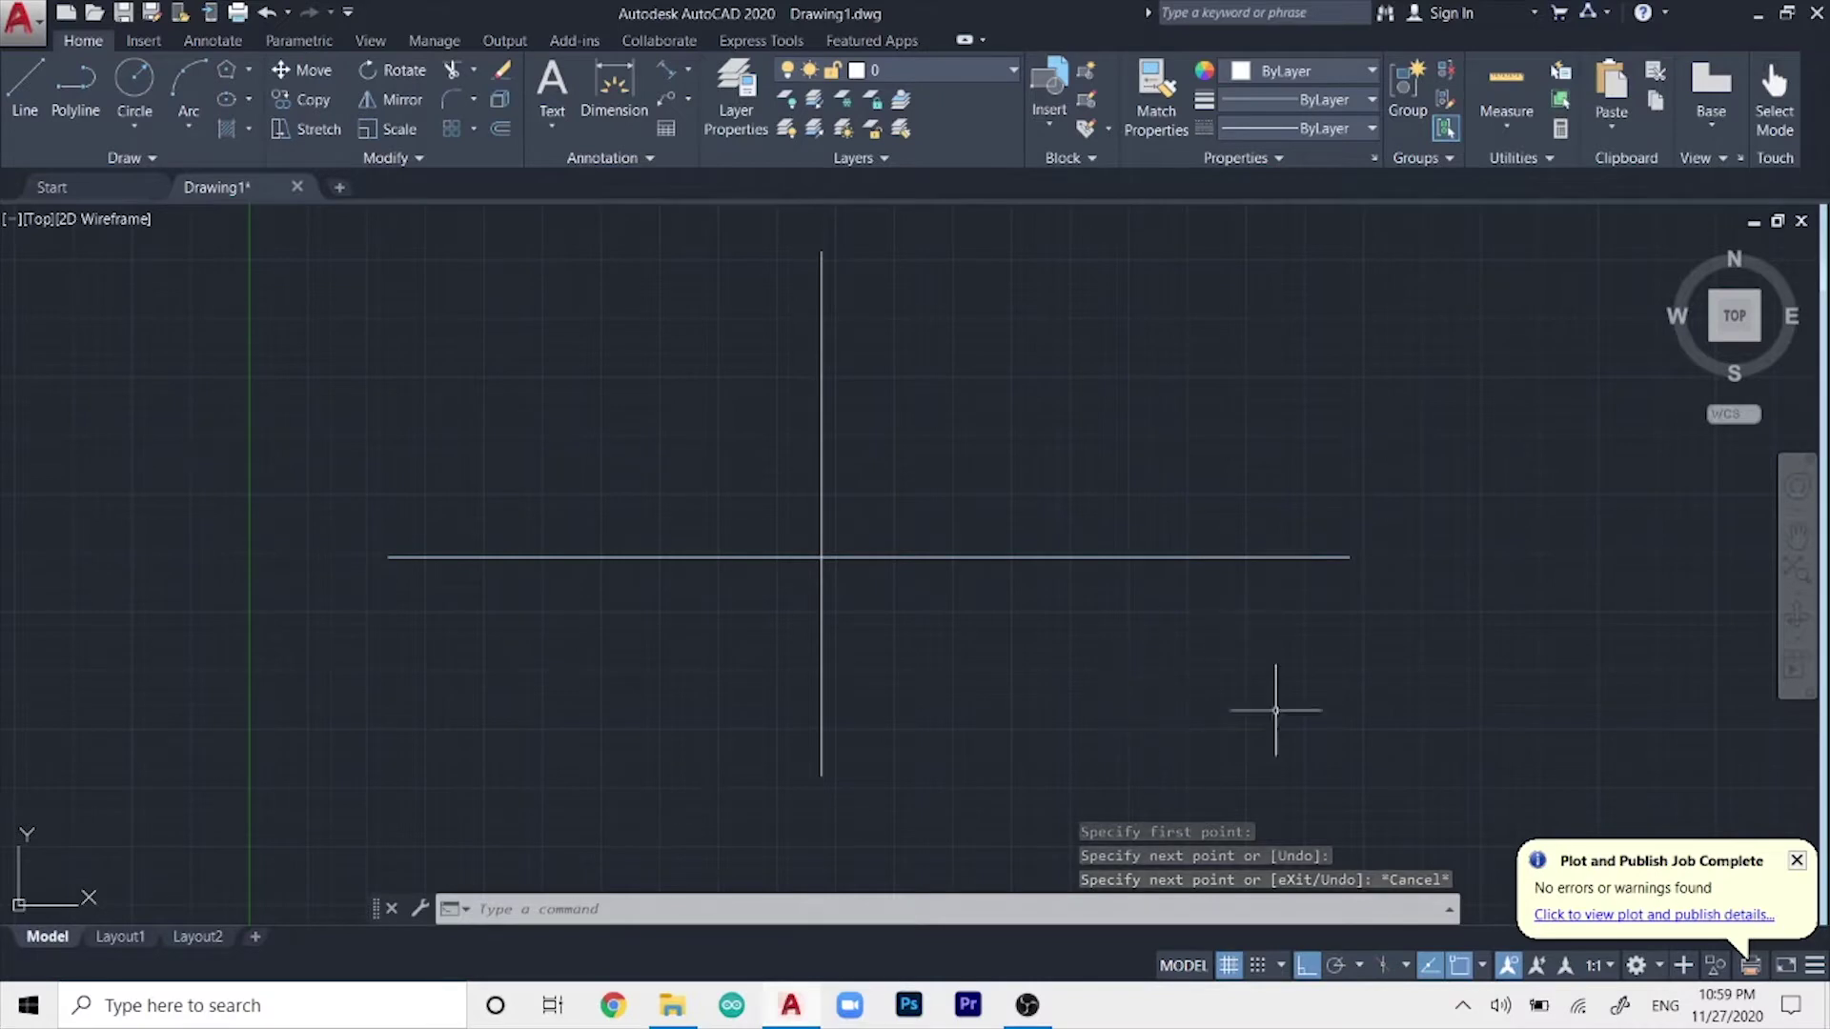
scroll(1356, 569, up, 2)
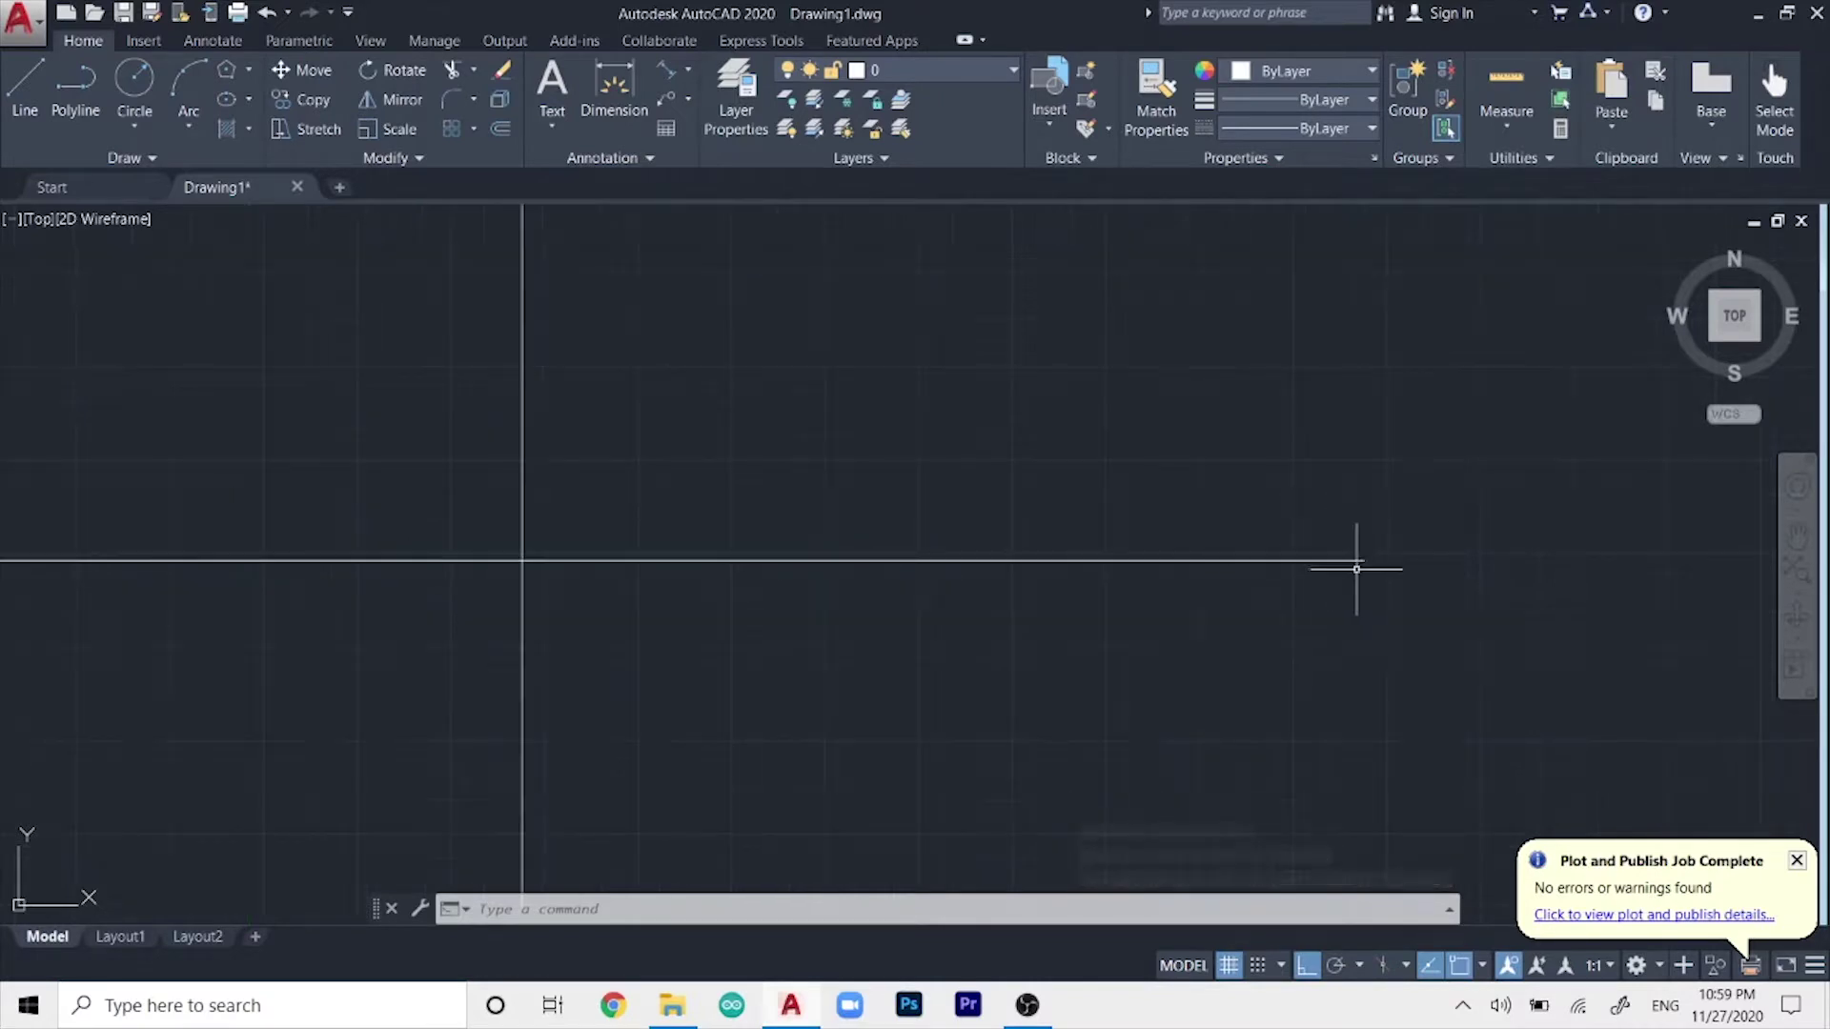
scroll(1356, 569, down, 3)
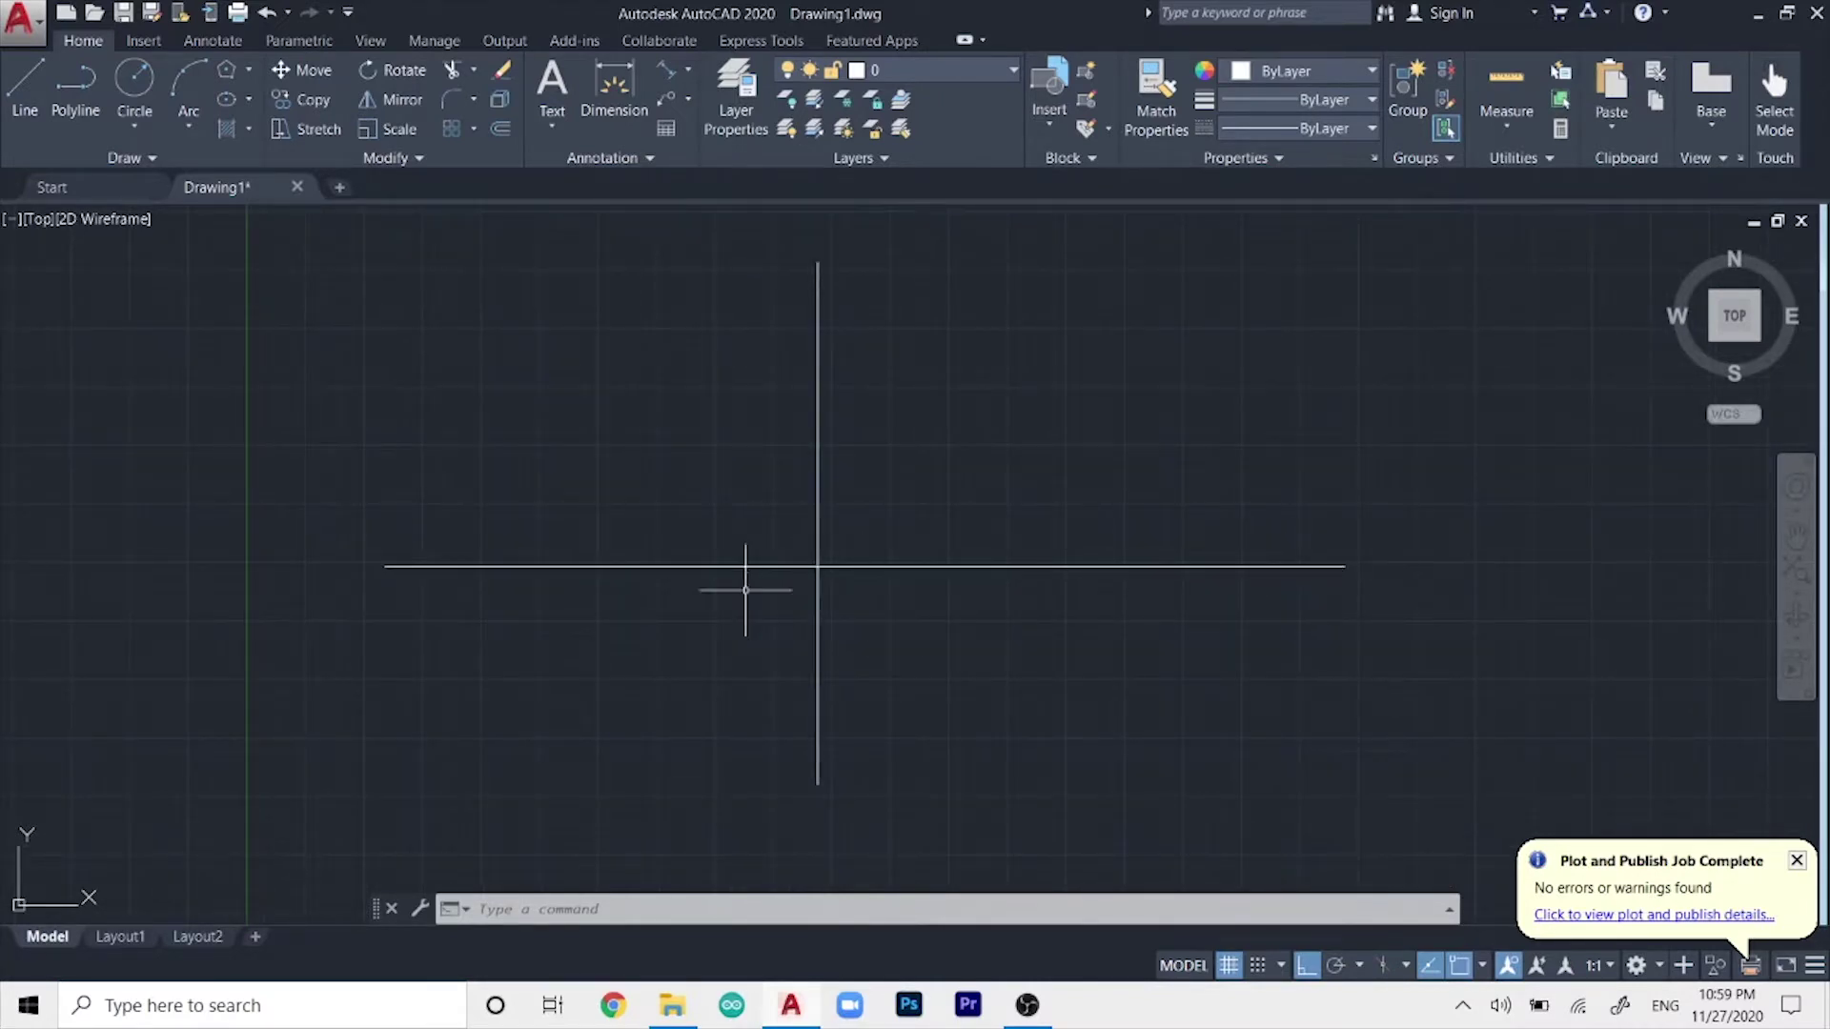
- Place single-line text 'vp' at the top of the vertical line, default height, zero rotation
middle_drag(962, 259, 960, 368)
click(552, 117)
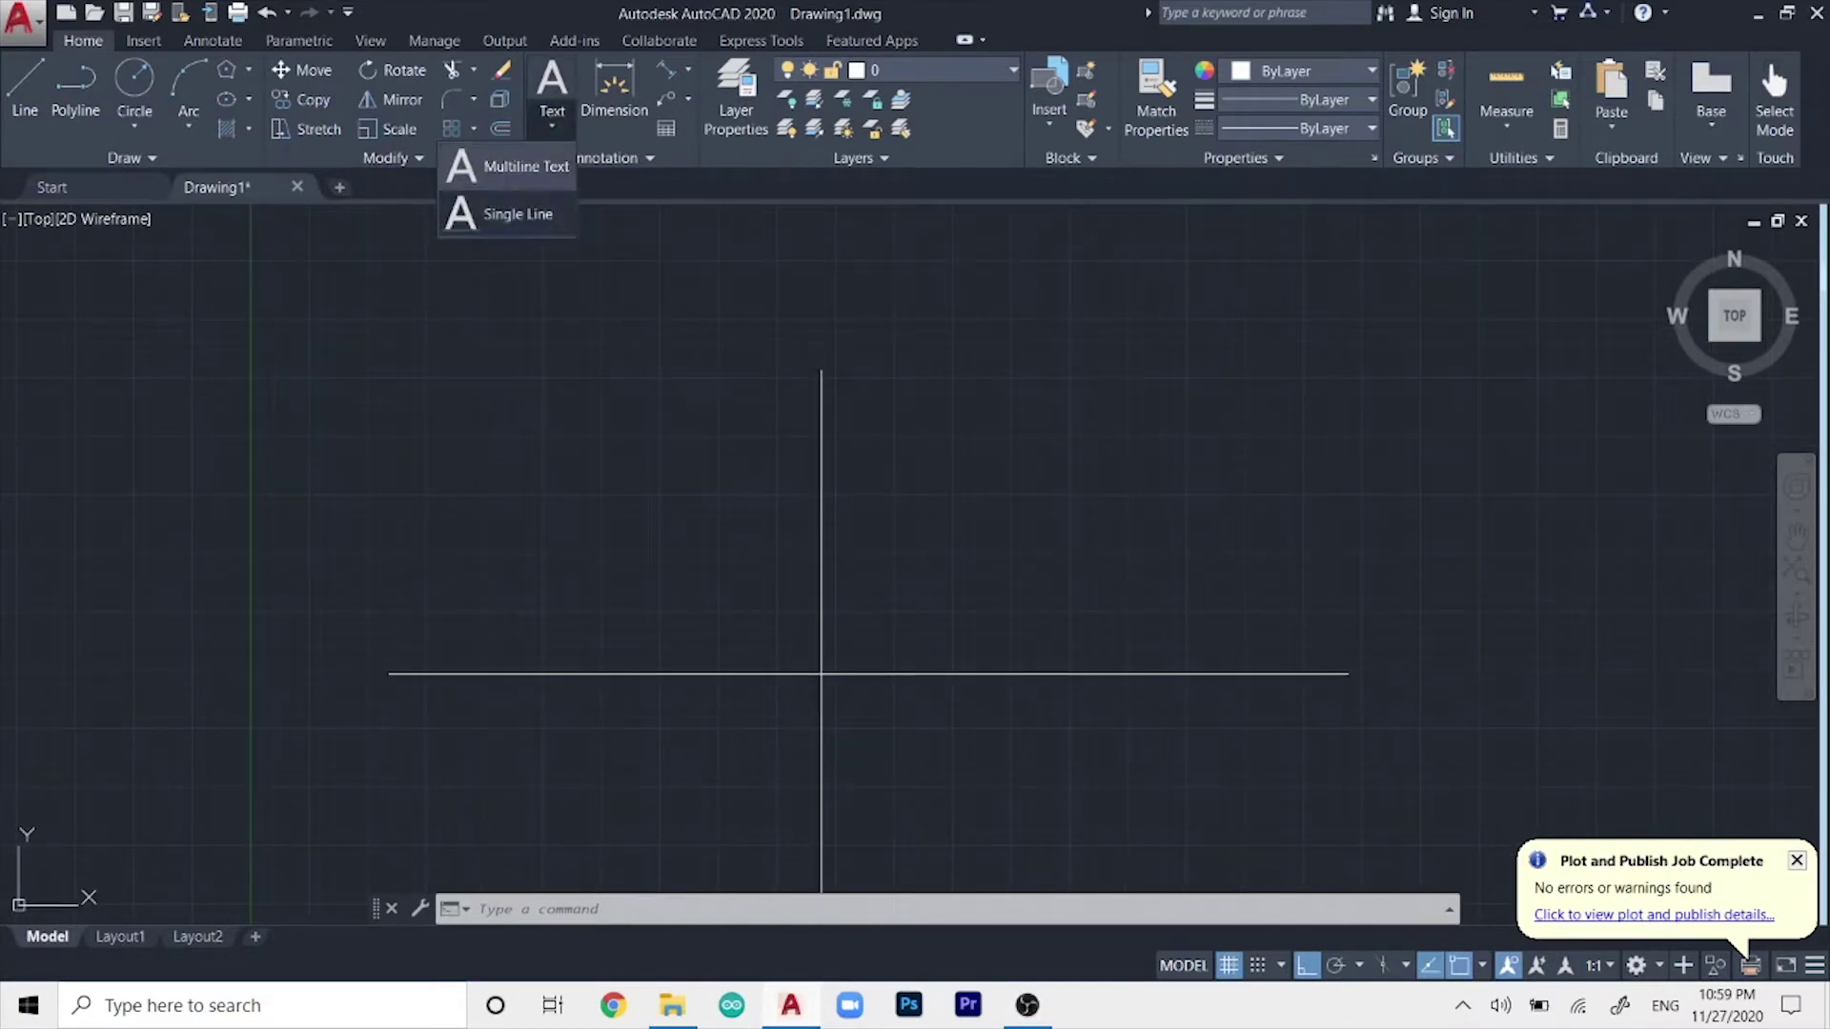
click(514, 214)
click(772, 358)
key(Return)
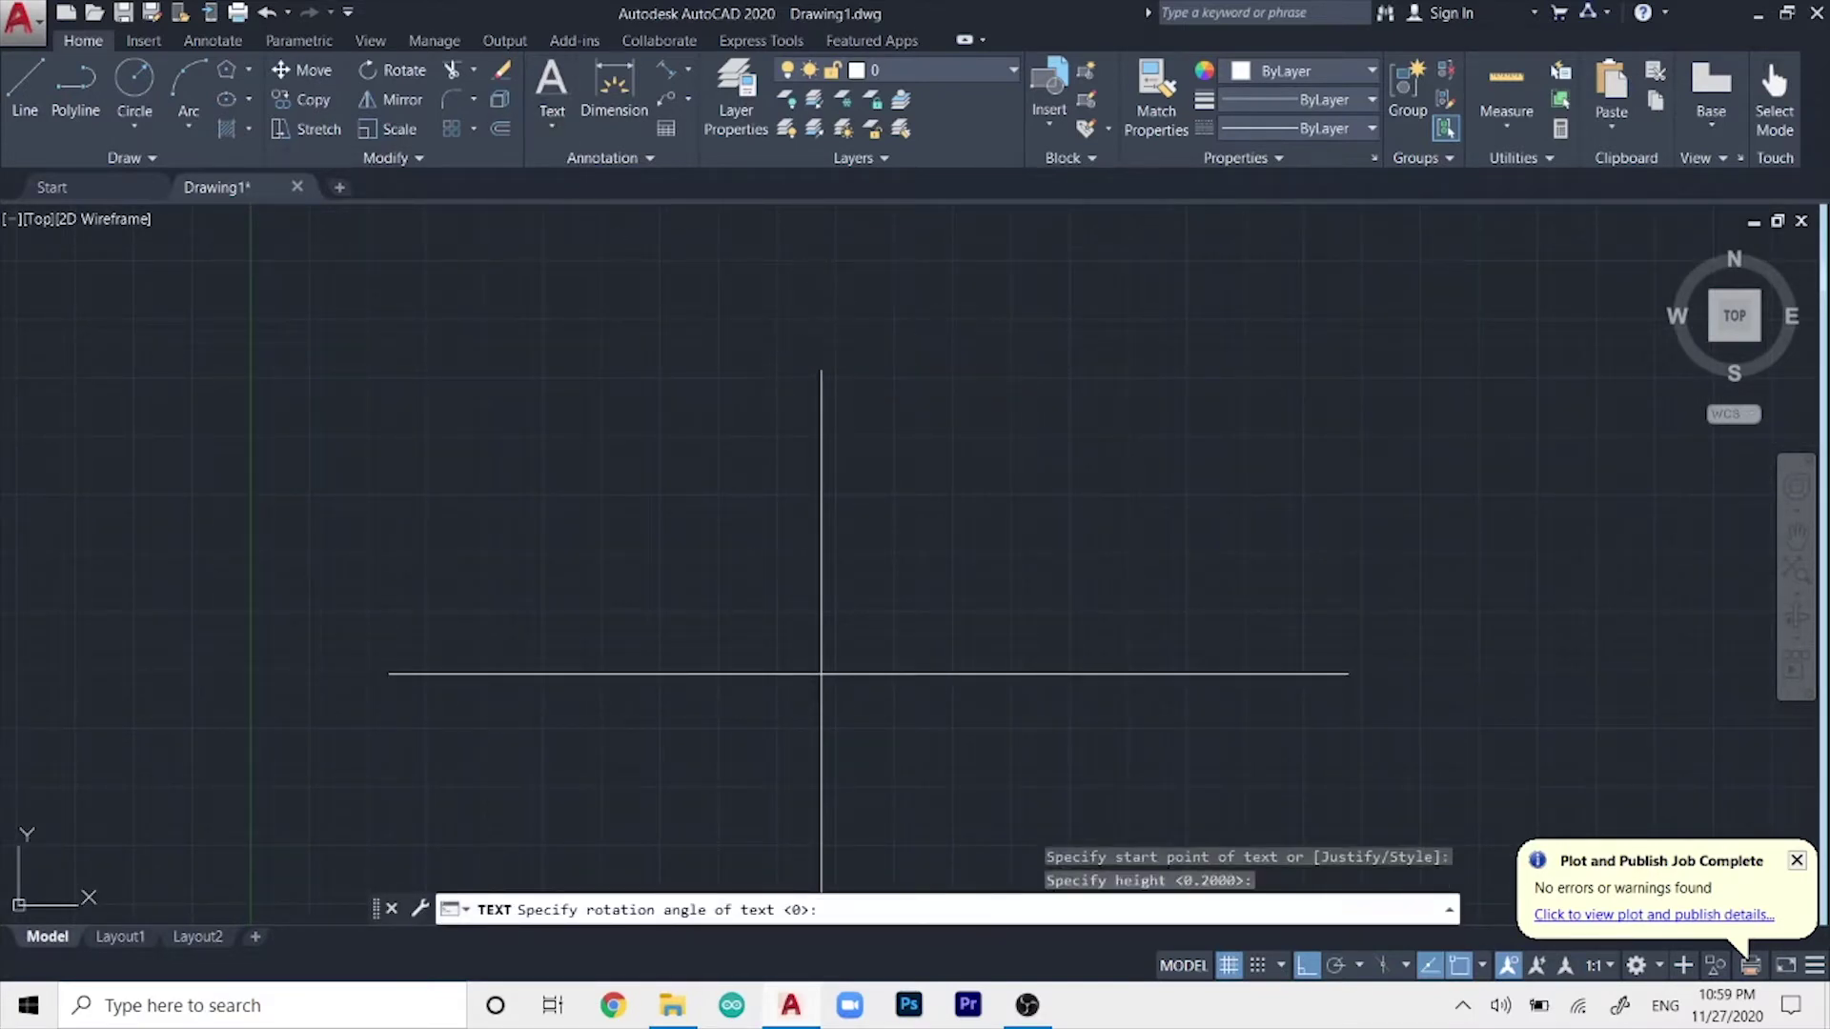
key(Return)
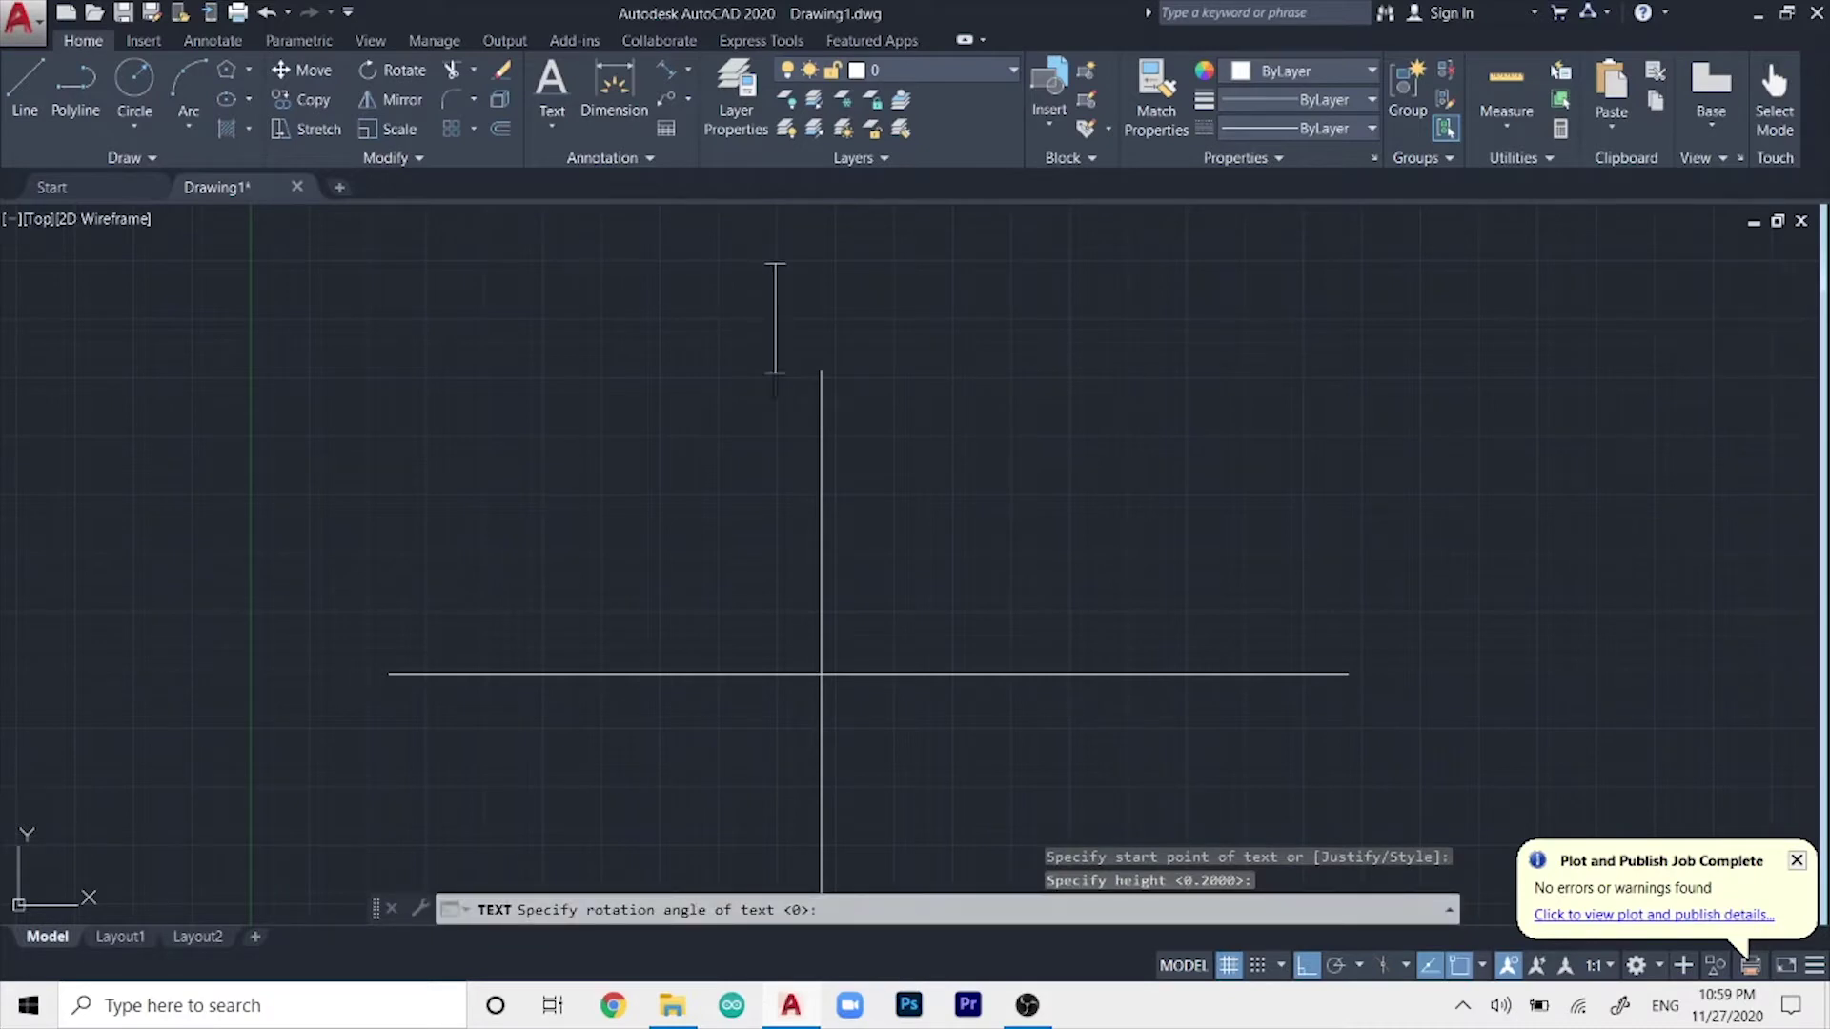
text(vp)
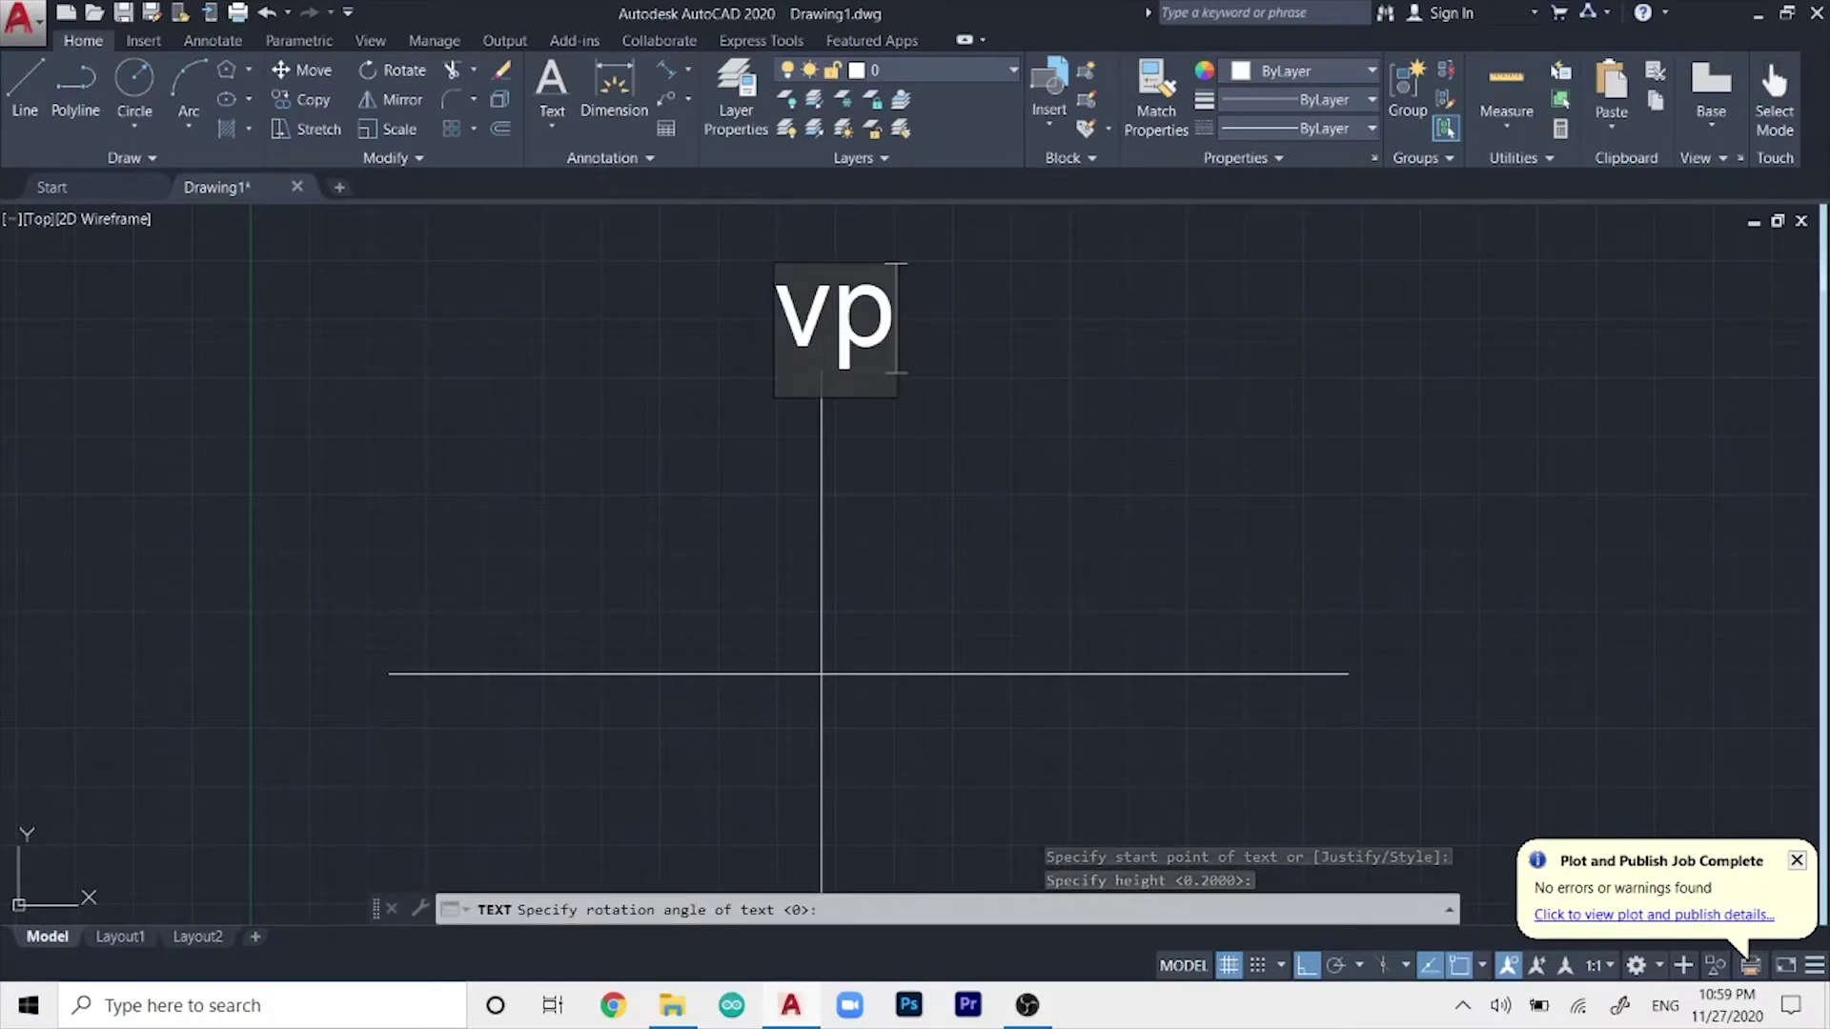
- Label the right end of the horizontal line 'hp'
click(1380, 672)
text(h)
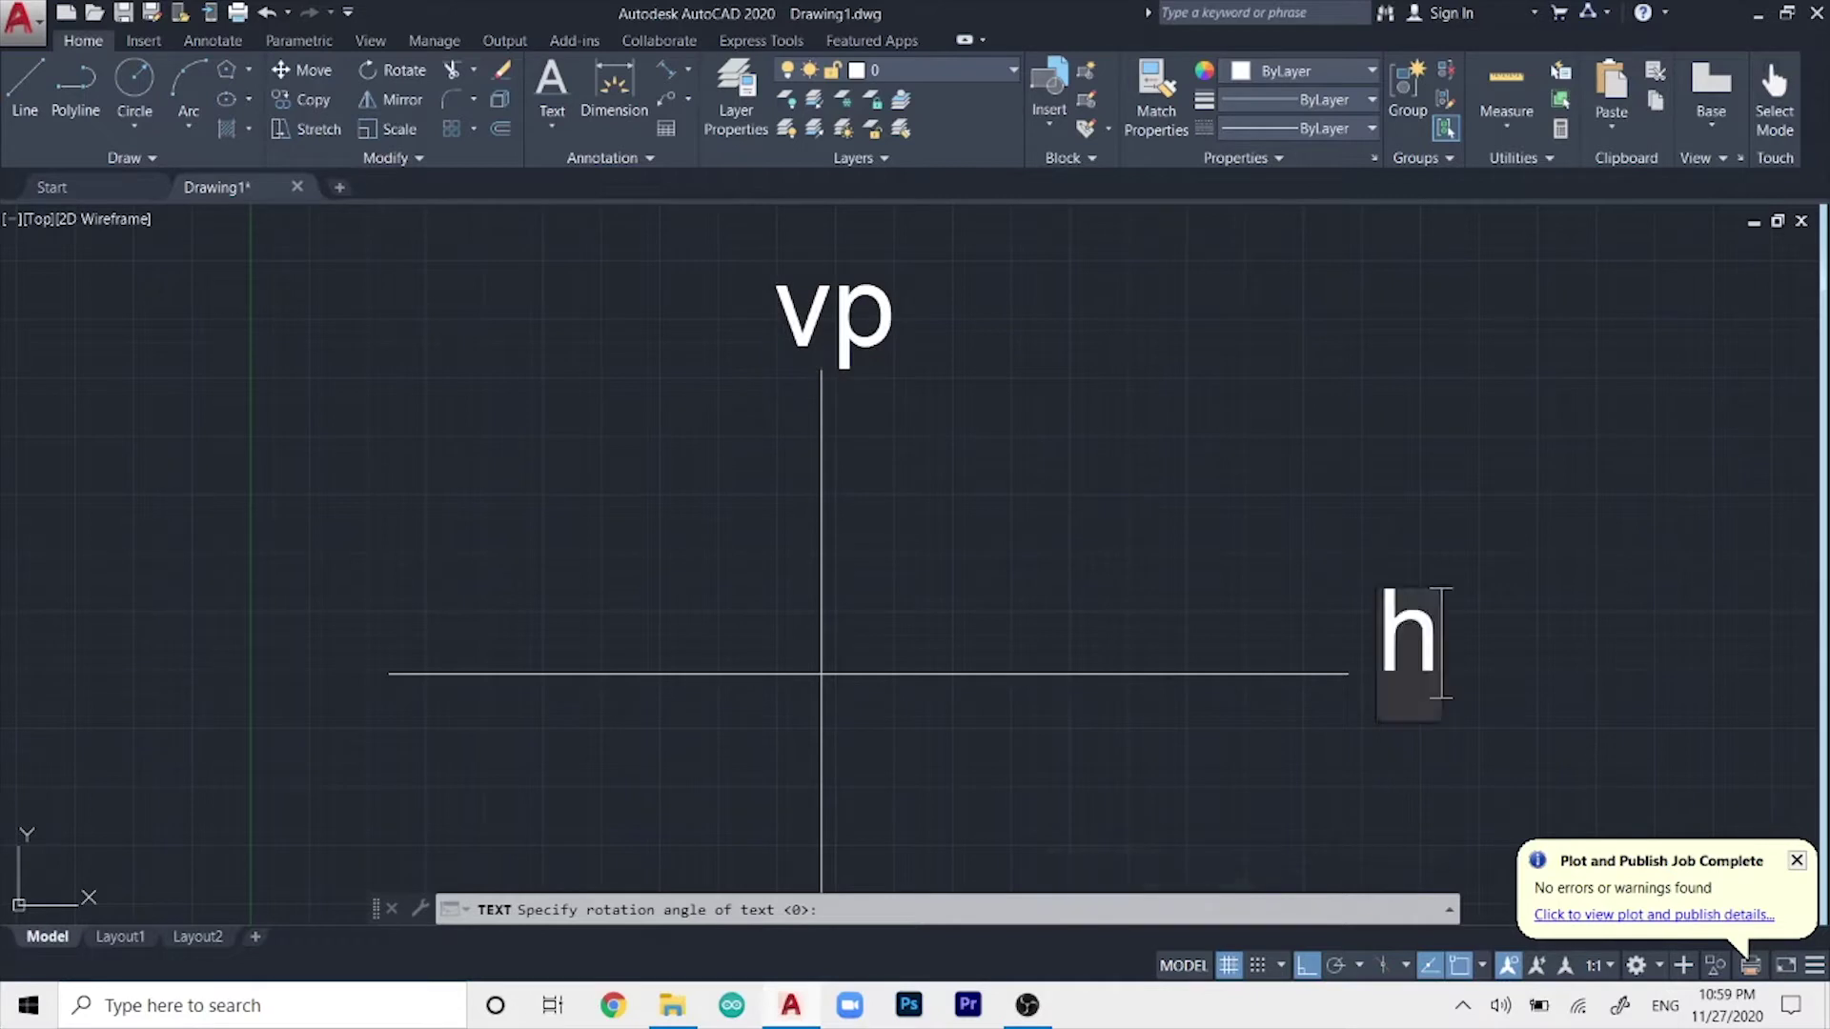
text(p)
key(Escape)
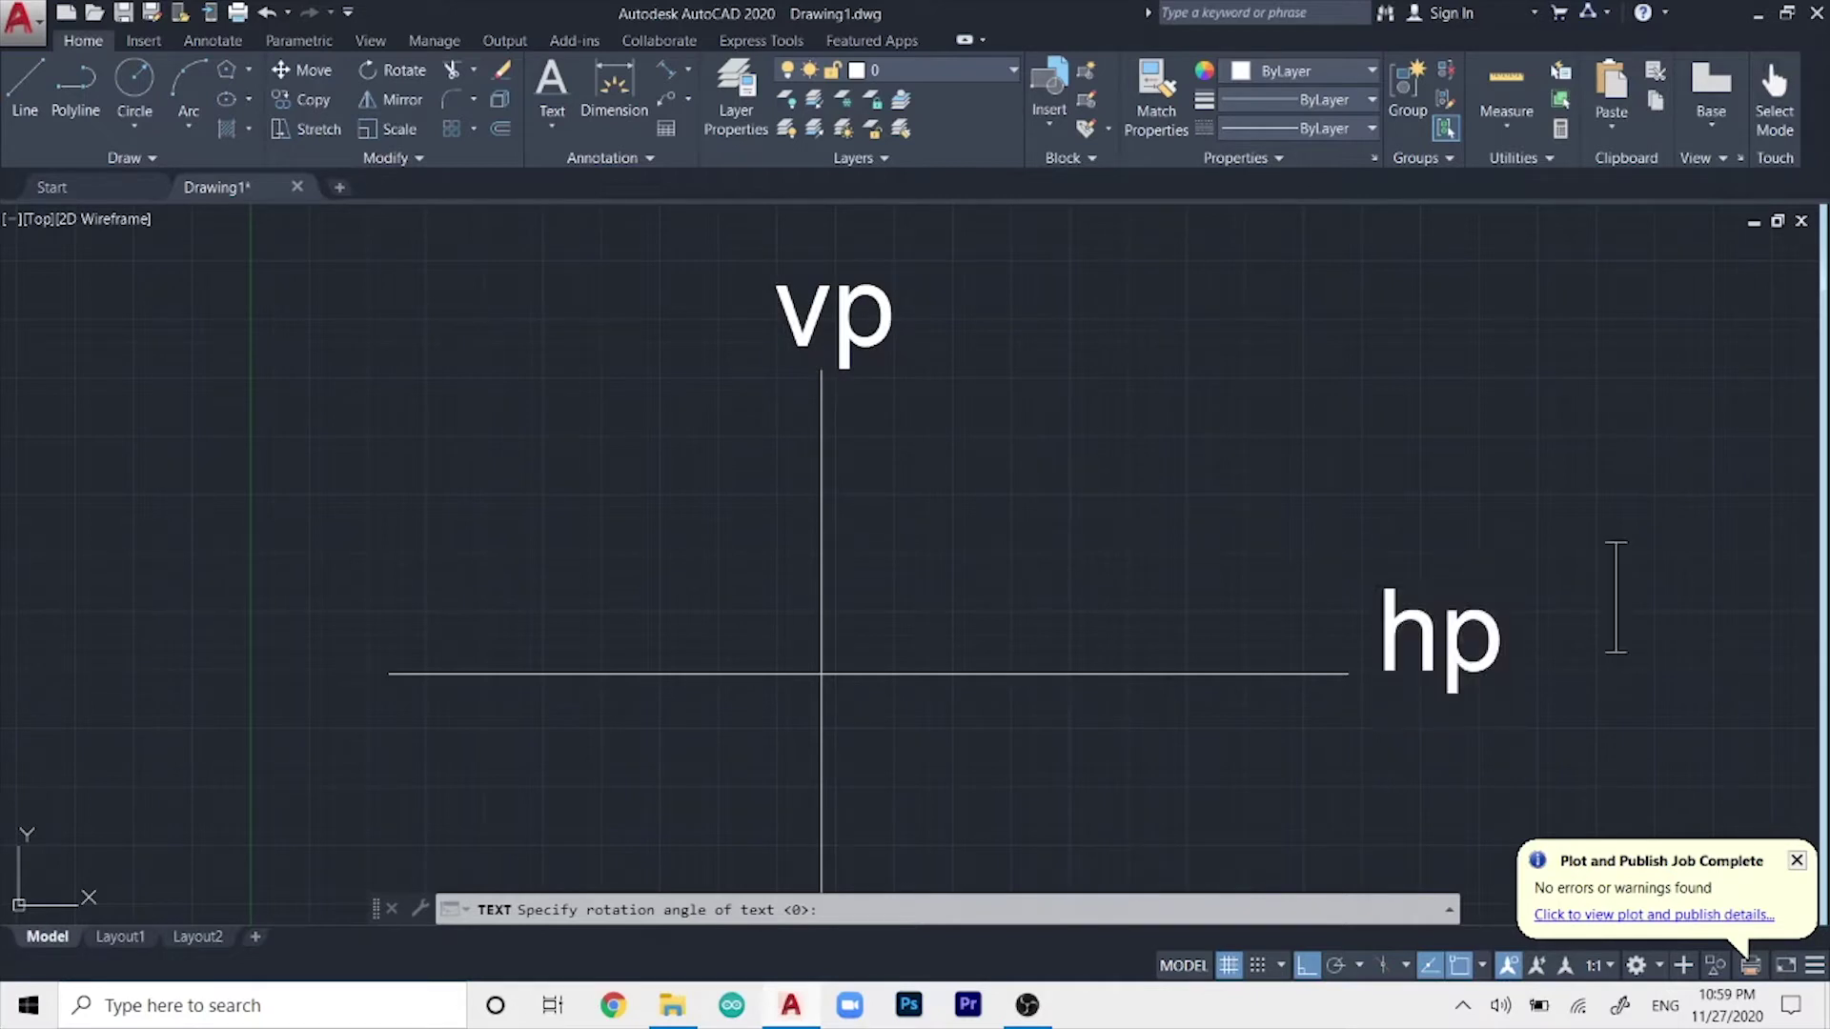
scroll(1315, 481, down, 2)
scroll(1320, 479, up, 2)
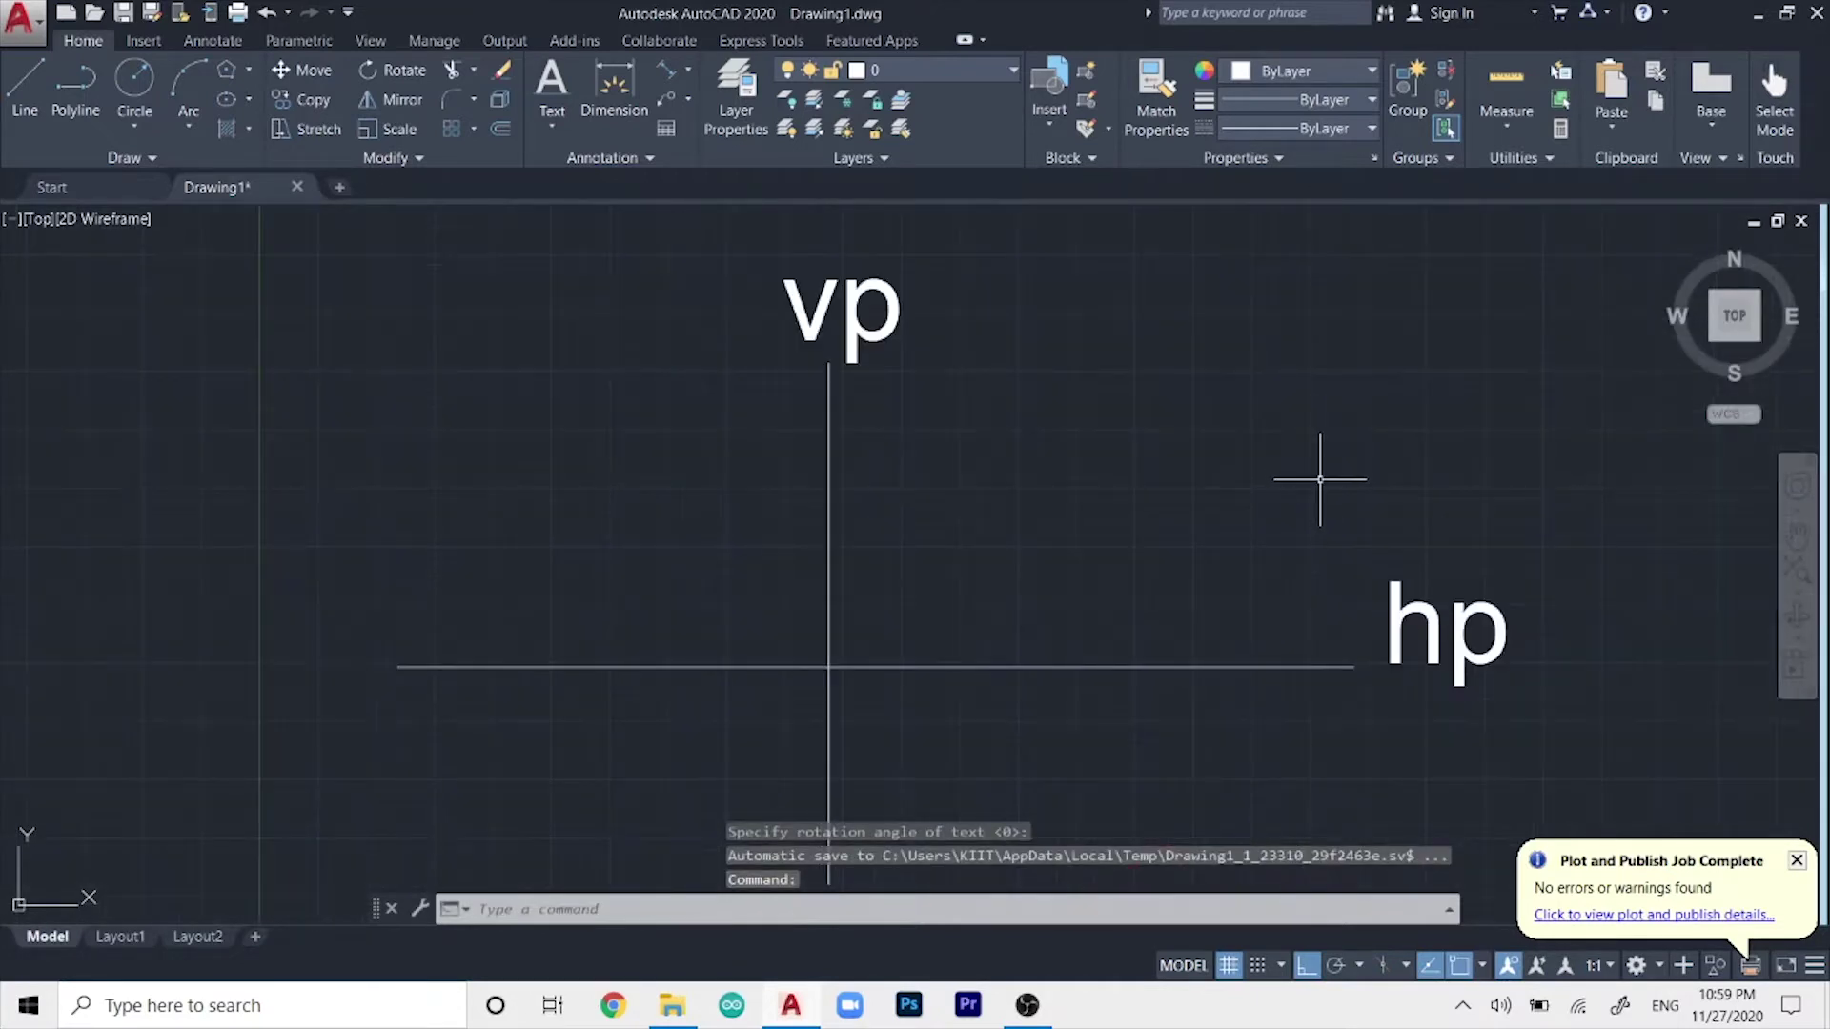
middle_drag(1320, 480, 1129, 419)
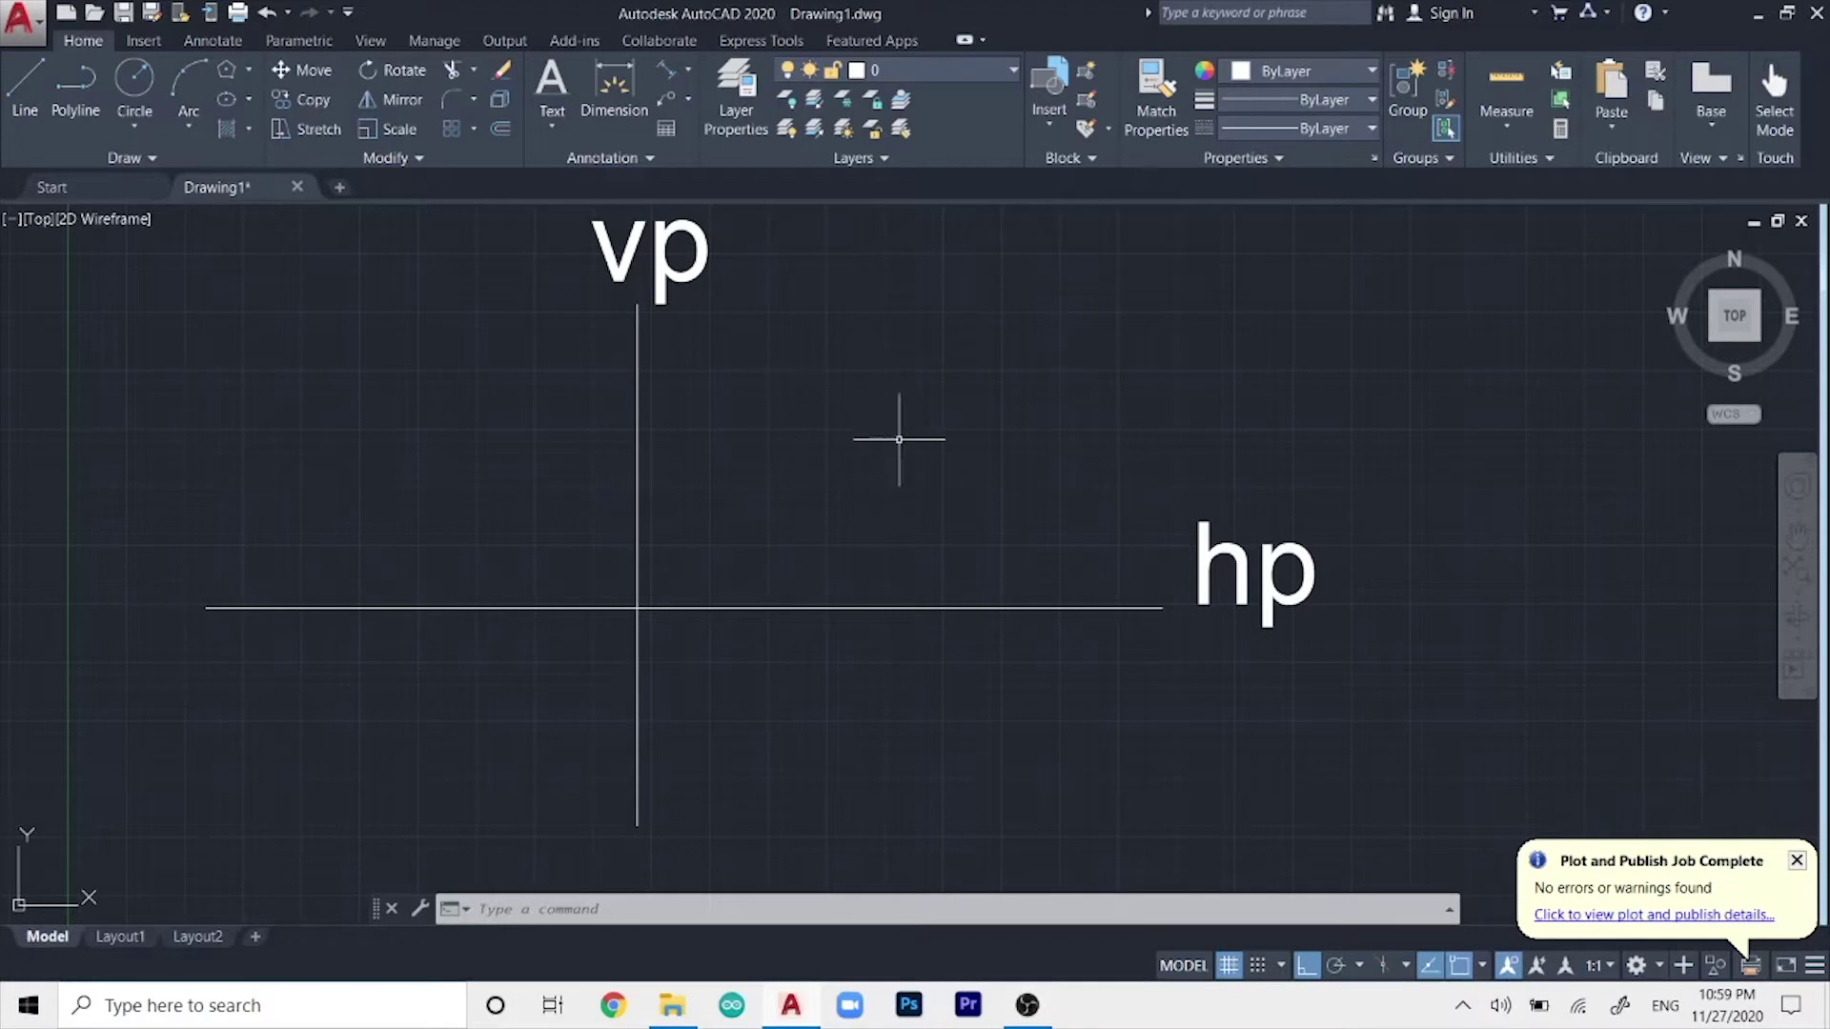
- Write 'above hp' over 'front of vp' as single-line text in the upper-right quadrant
click(551, 87)
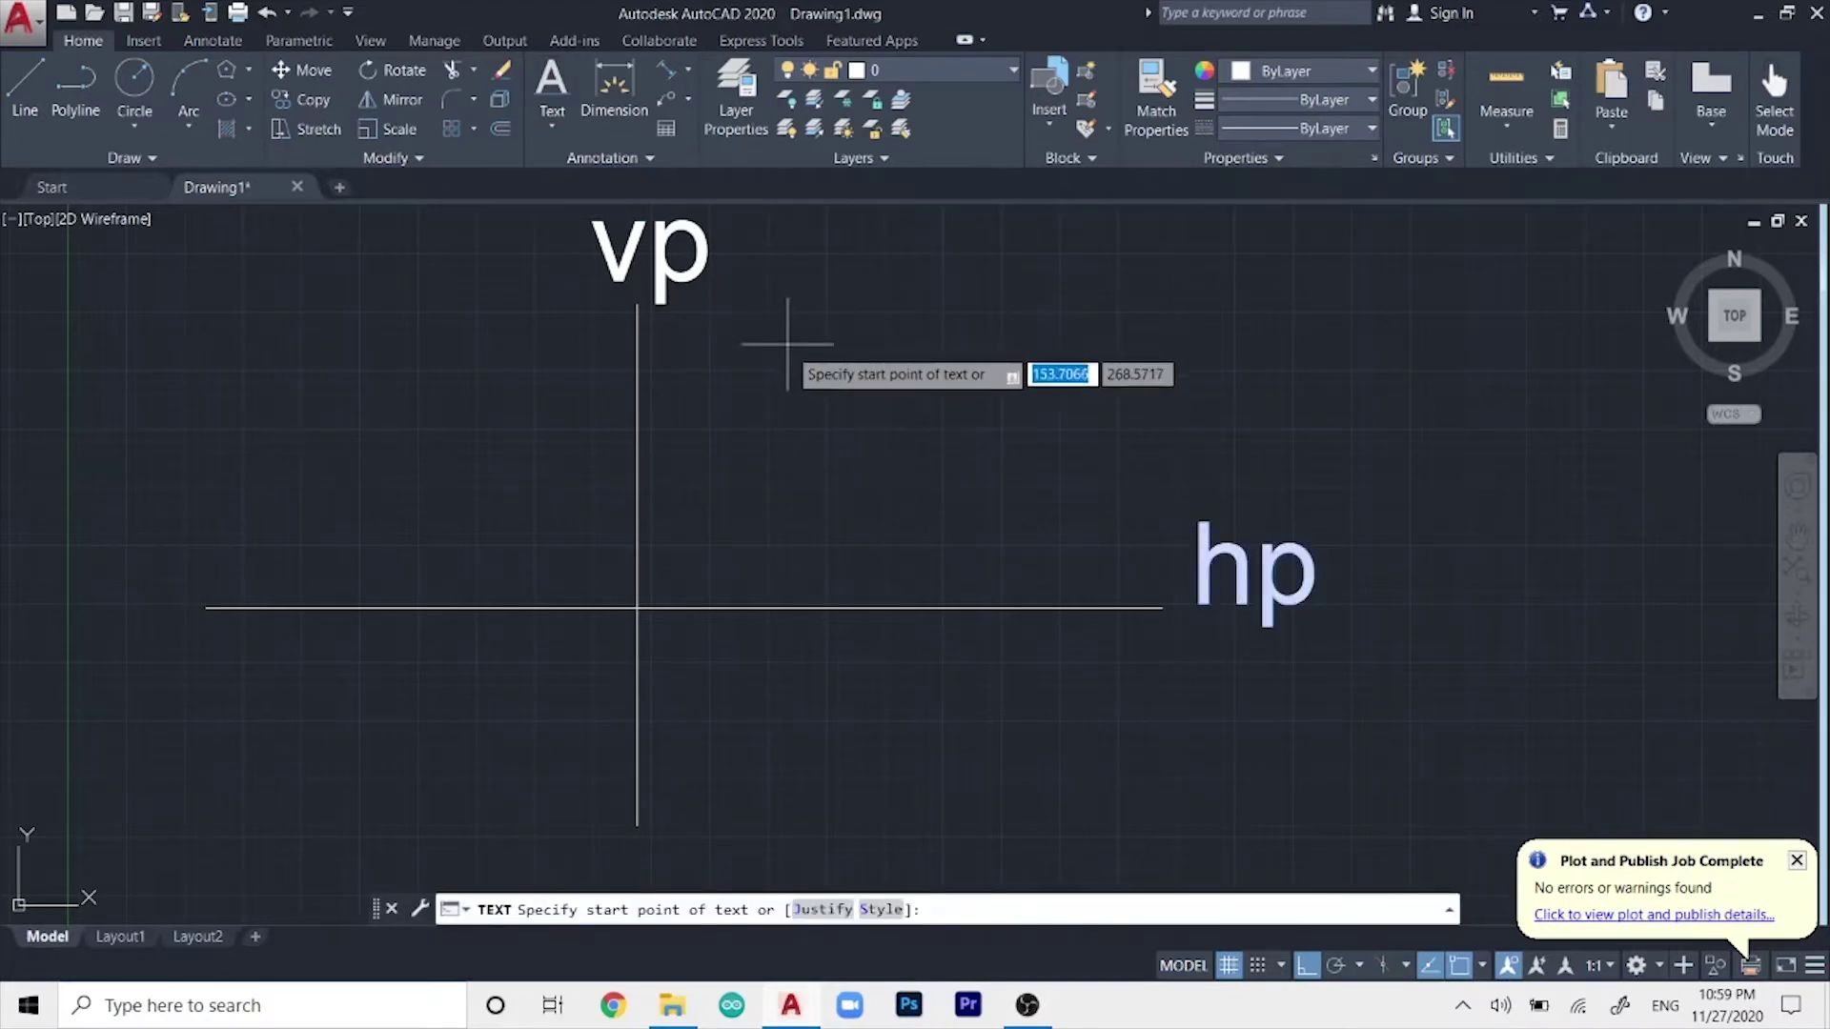
click(777, 426)
key(Return)
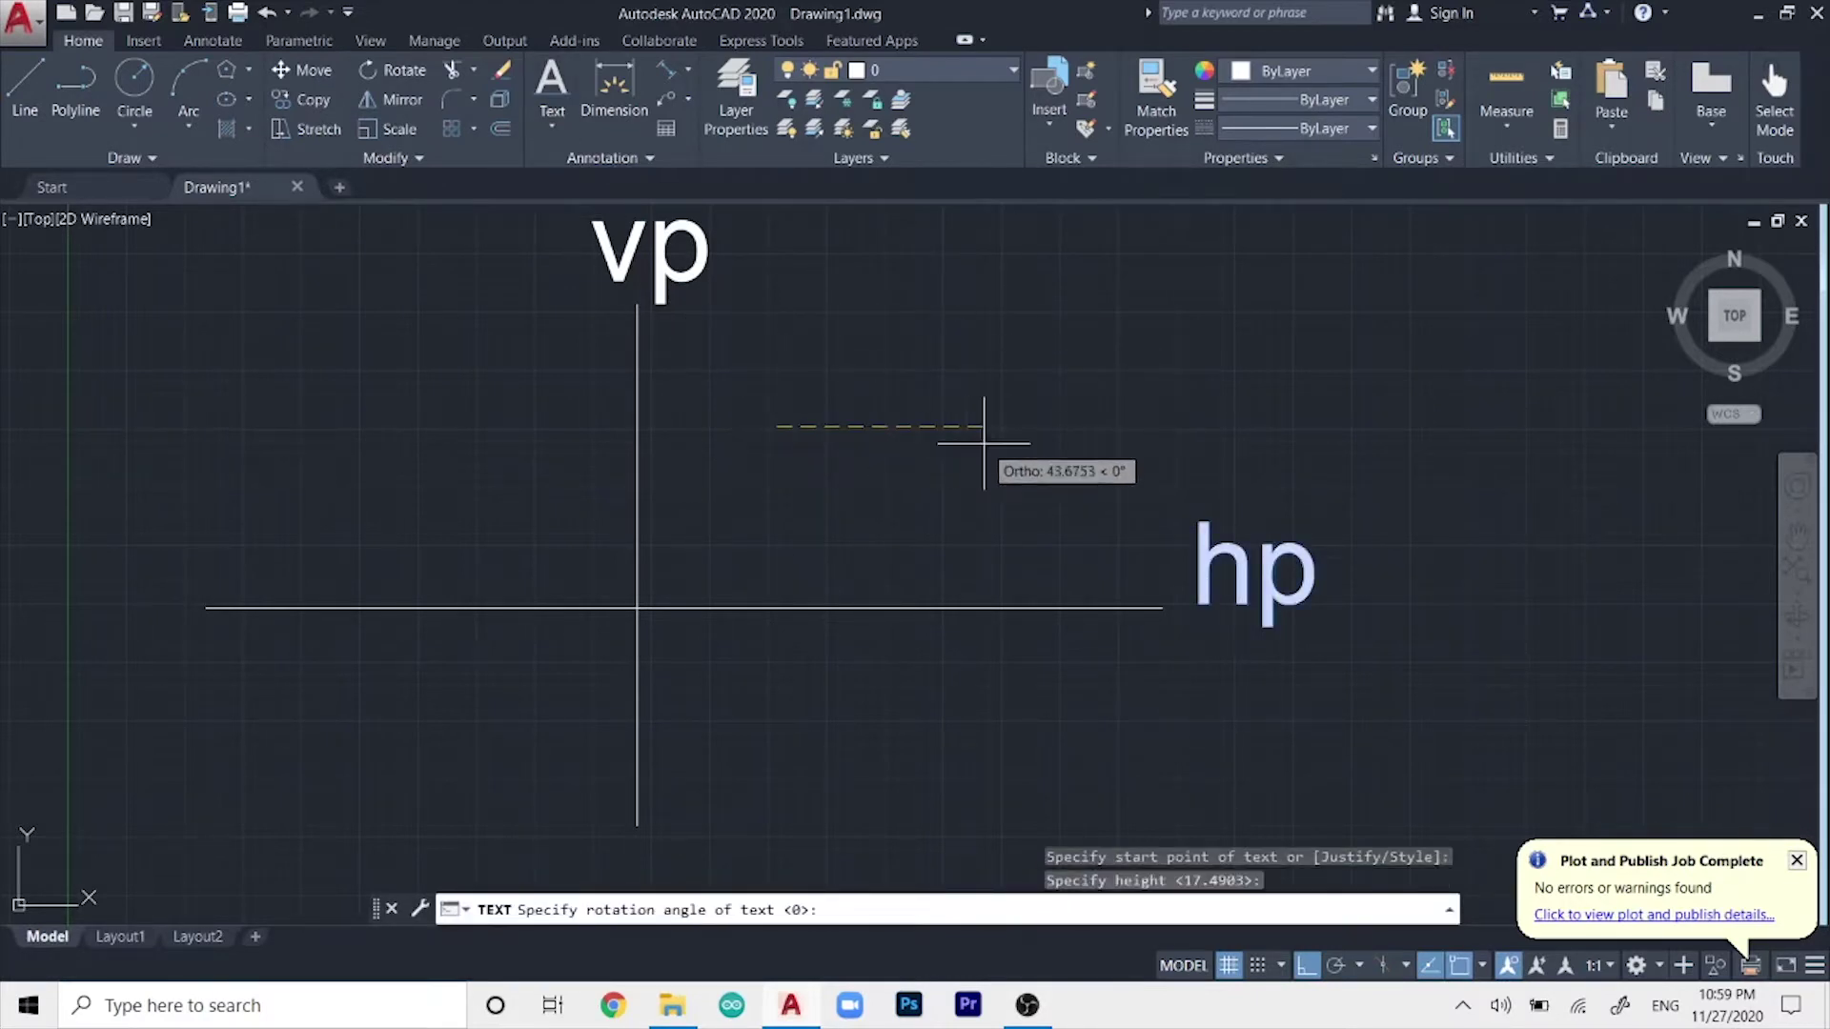
key(Return)
text(a)
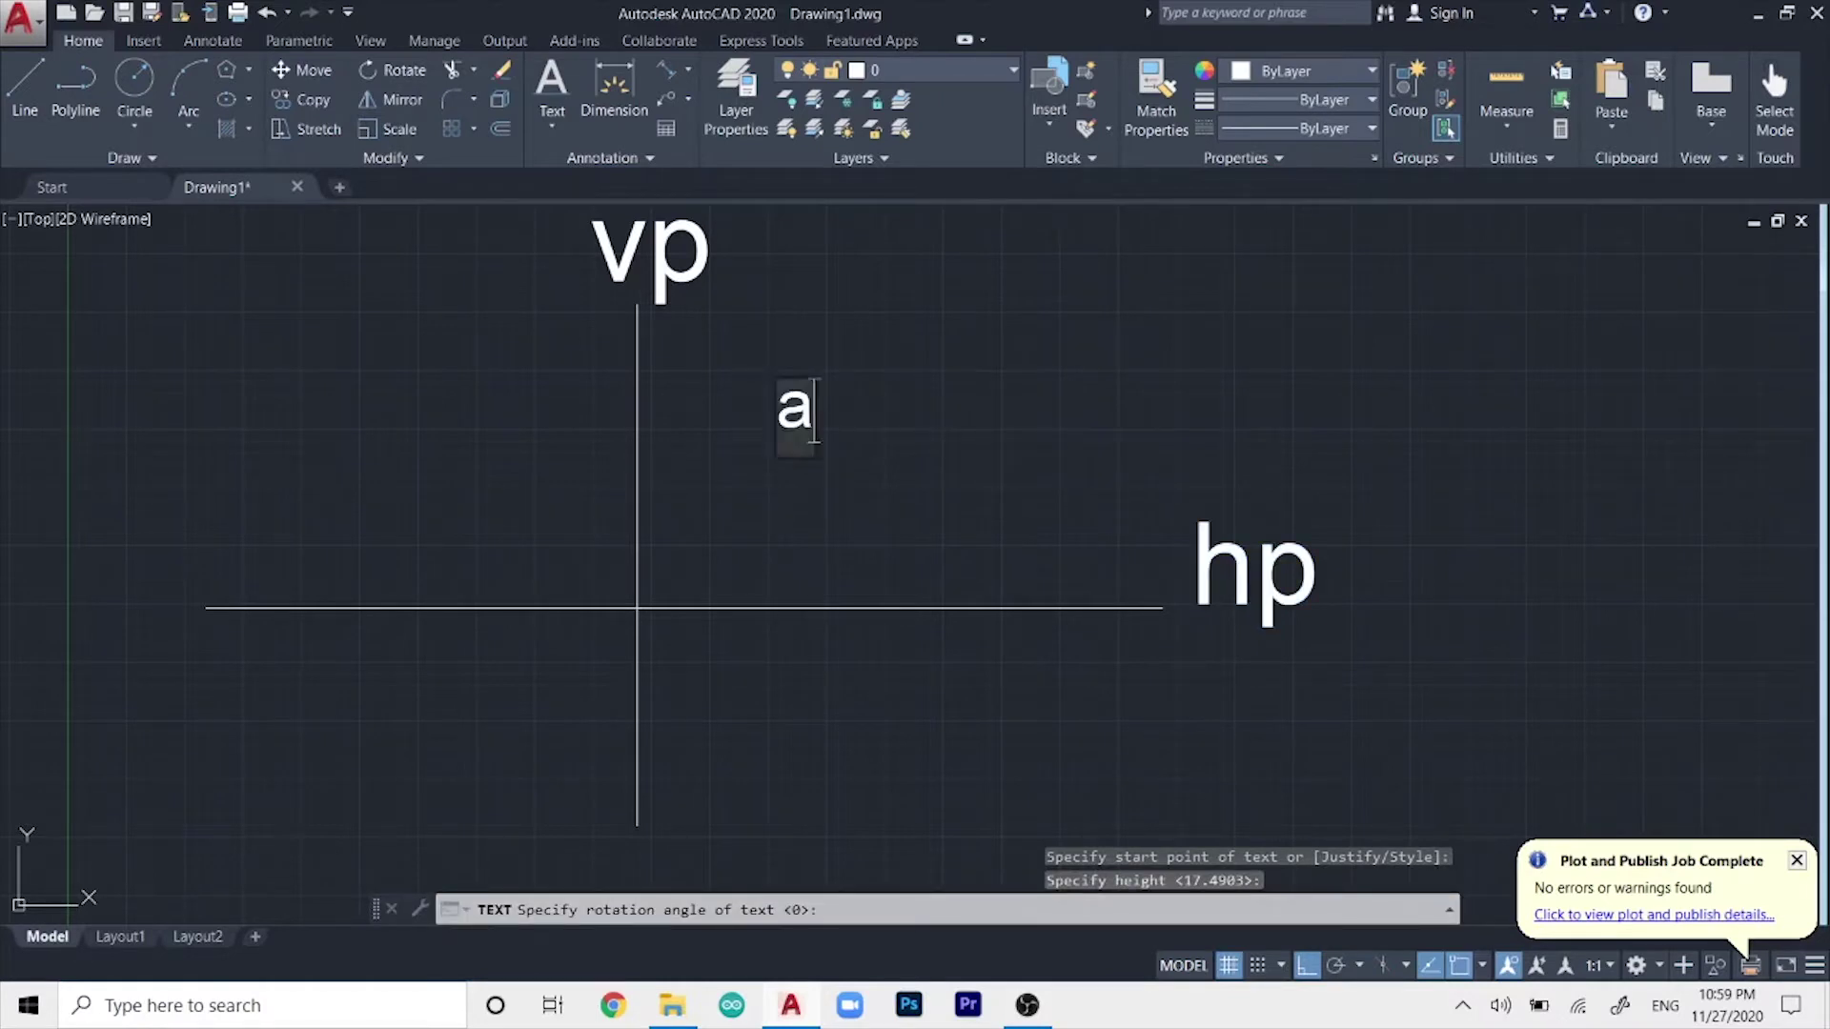
text(n)
key(BackSpace)
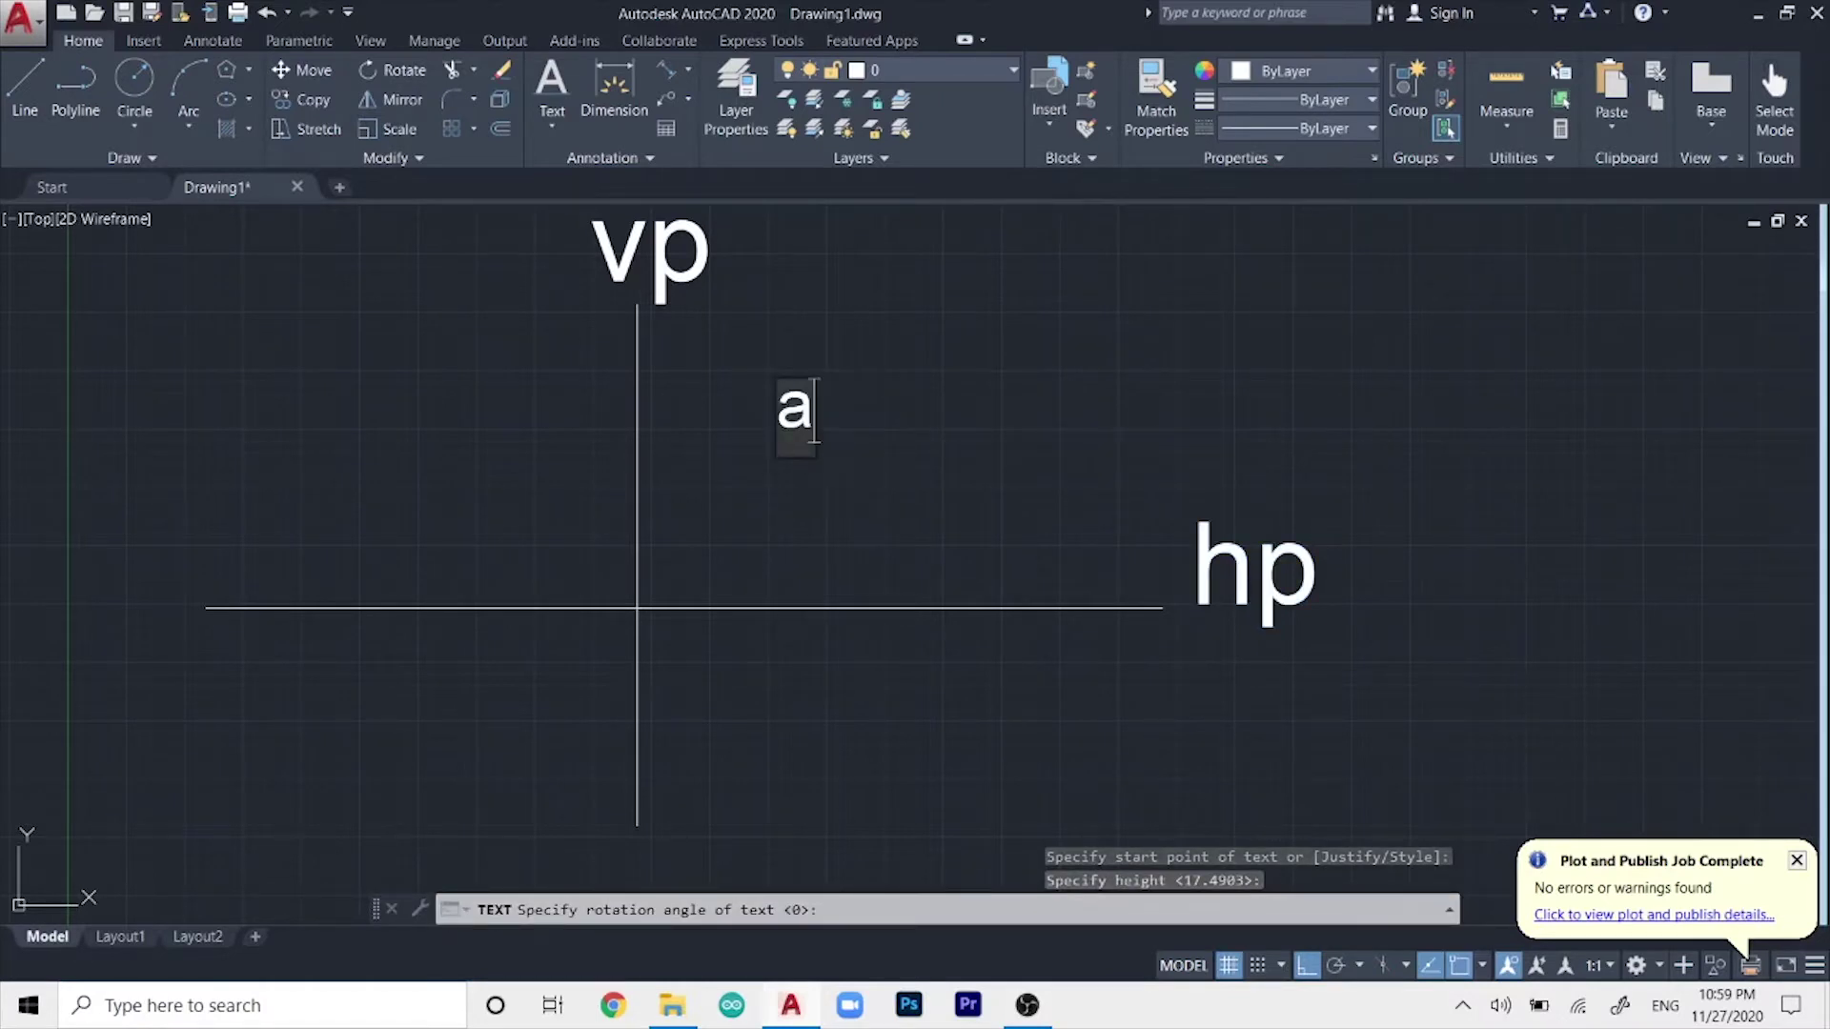
text(bove h)
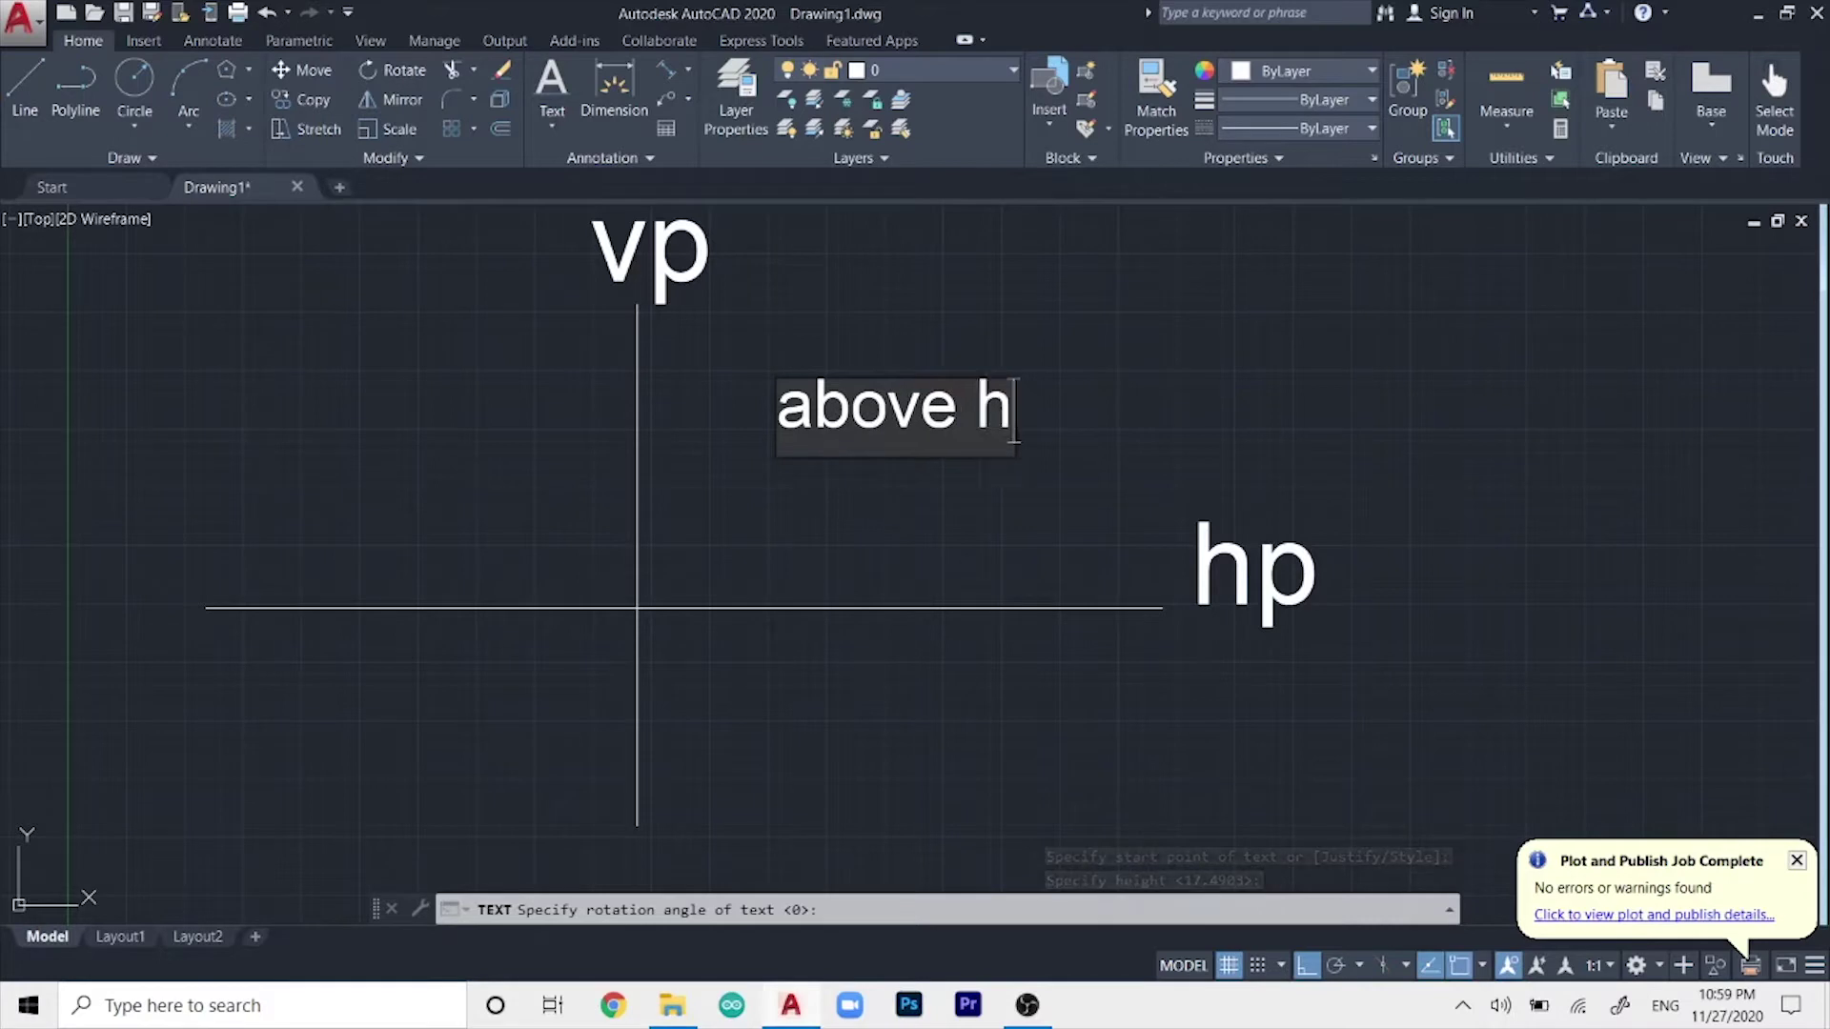
text(p)
key(Return)
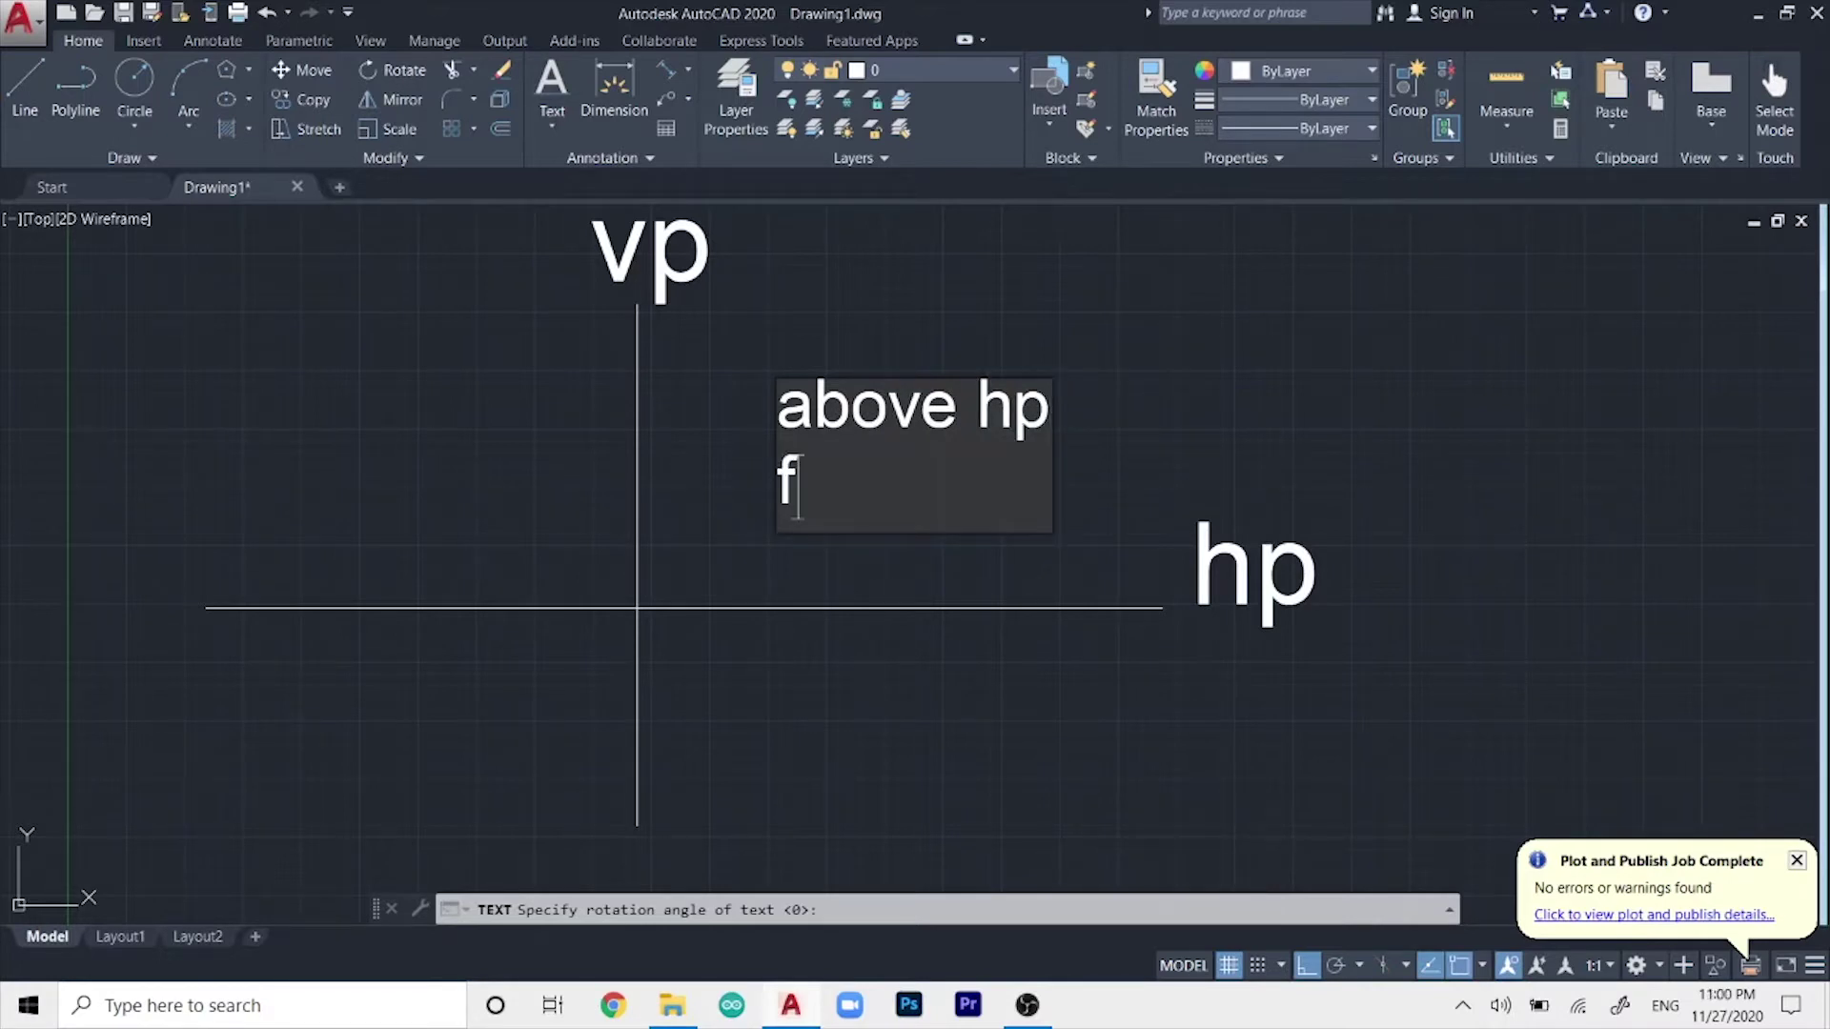
text(ront )
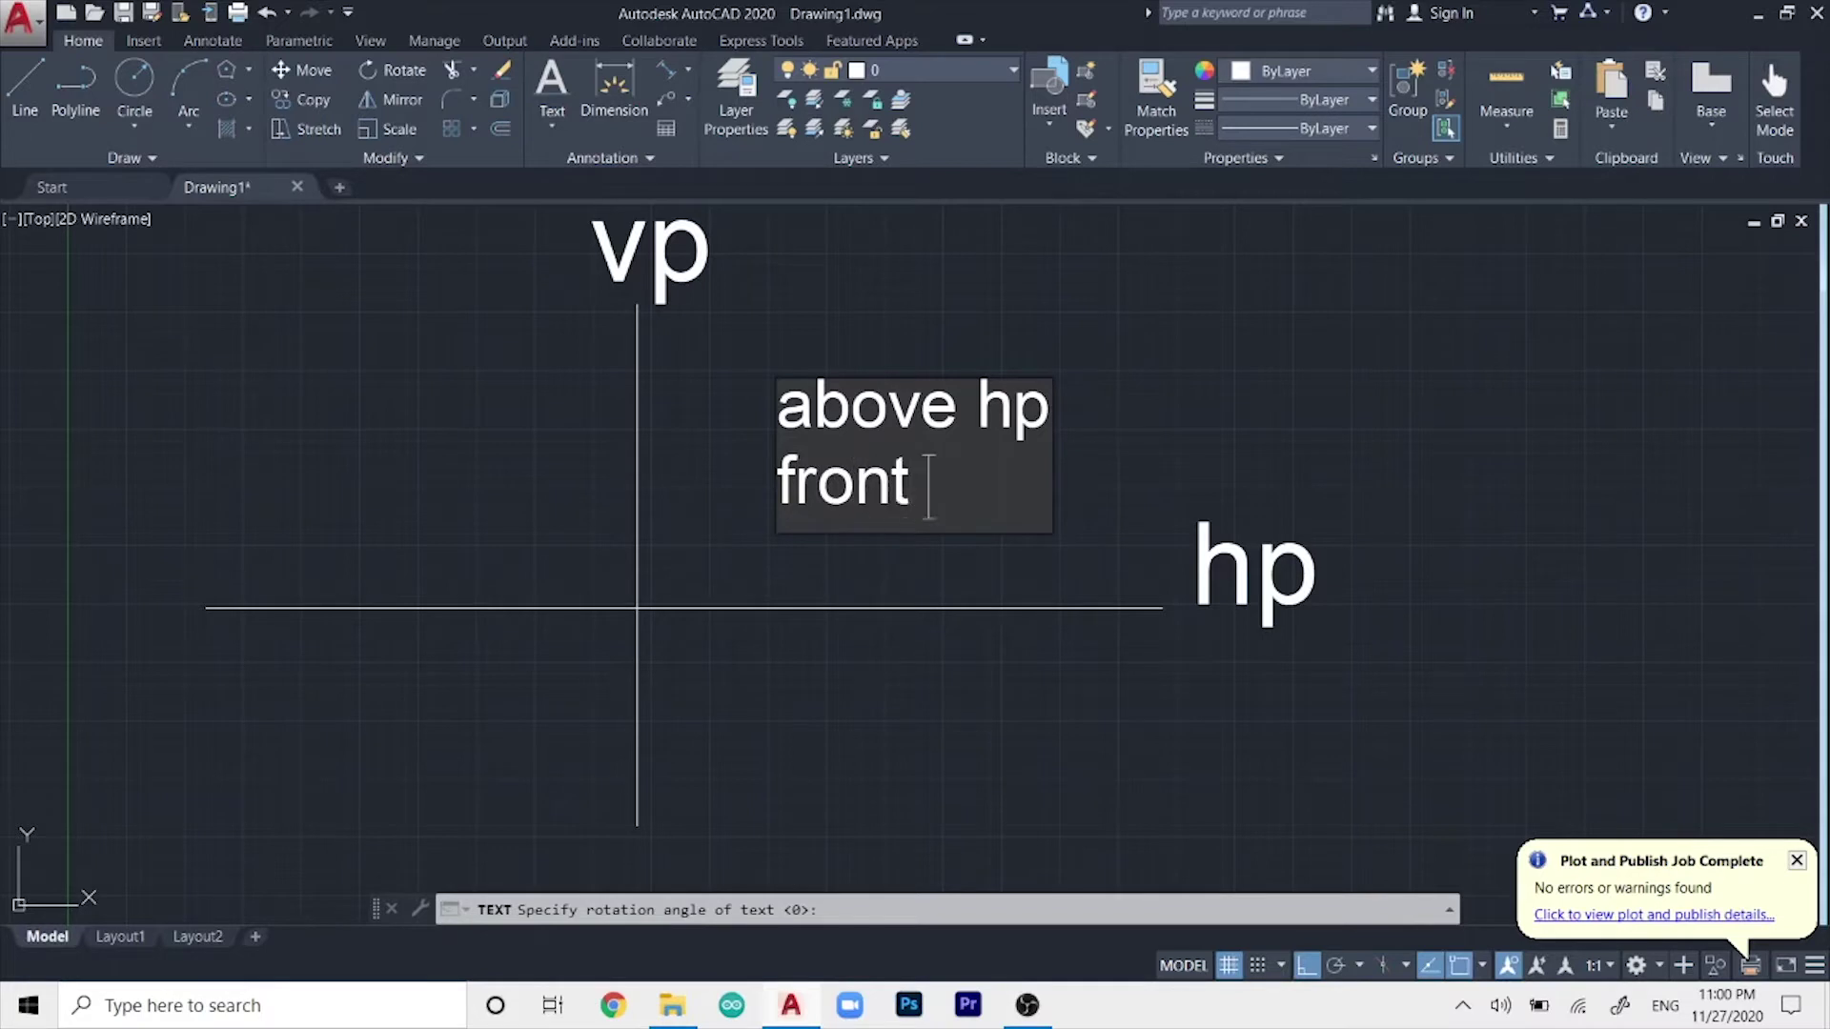
text(of vp)
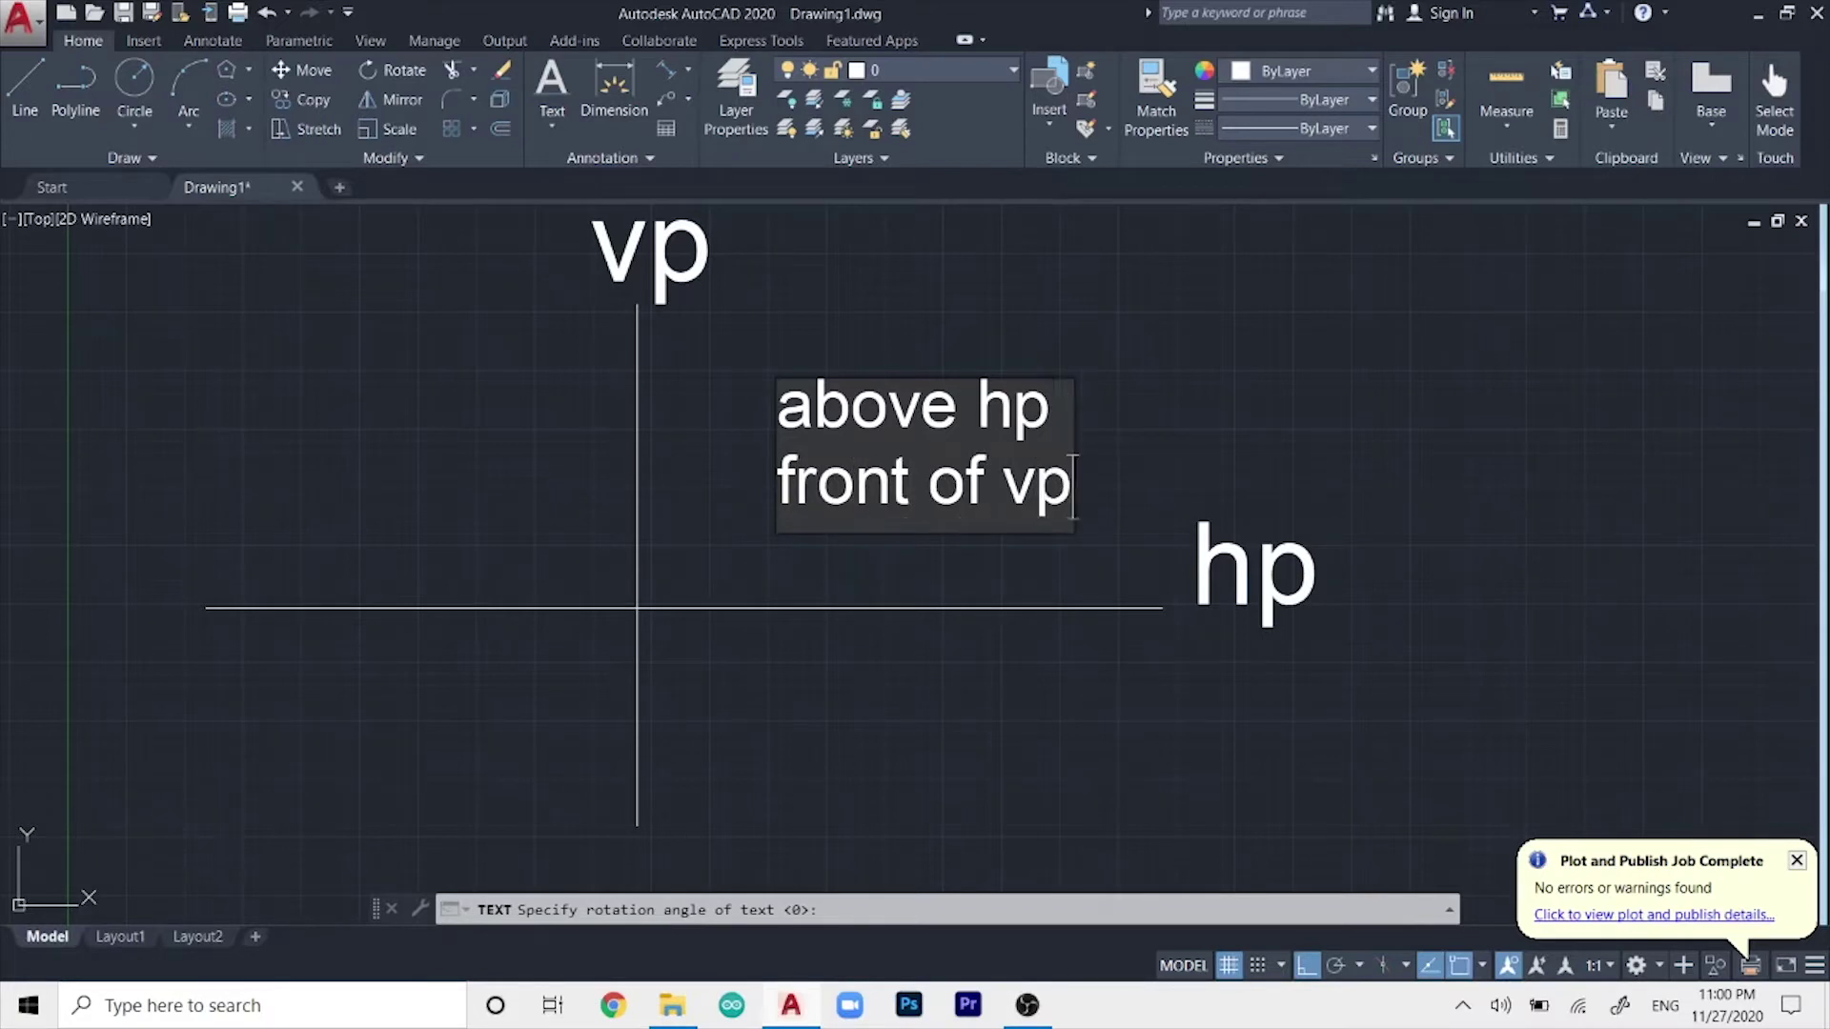
key(Return)
key(Return)
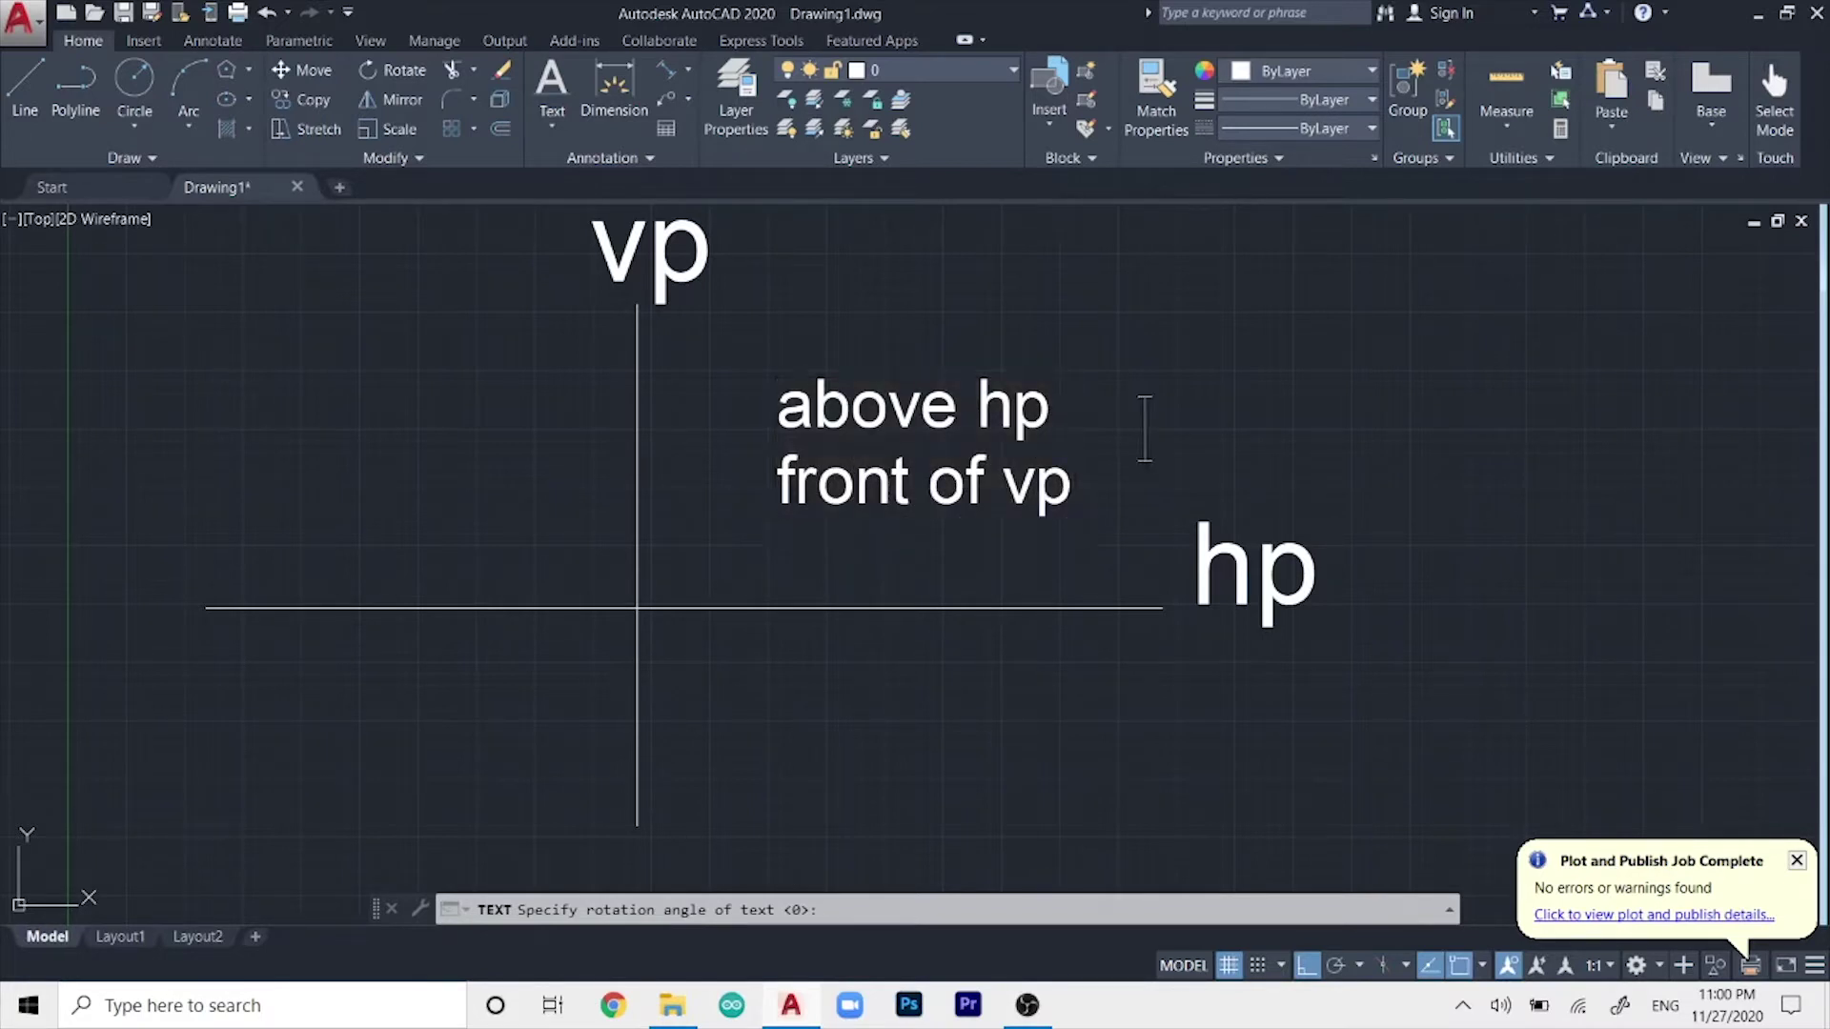
scroll(1056, 465, down, 2)
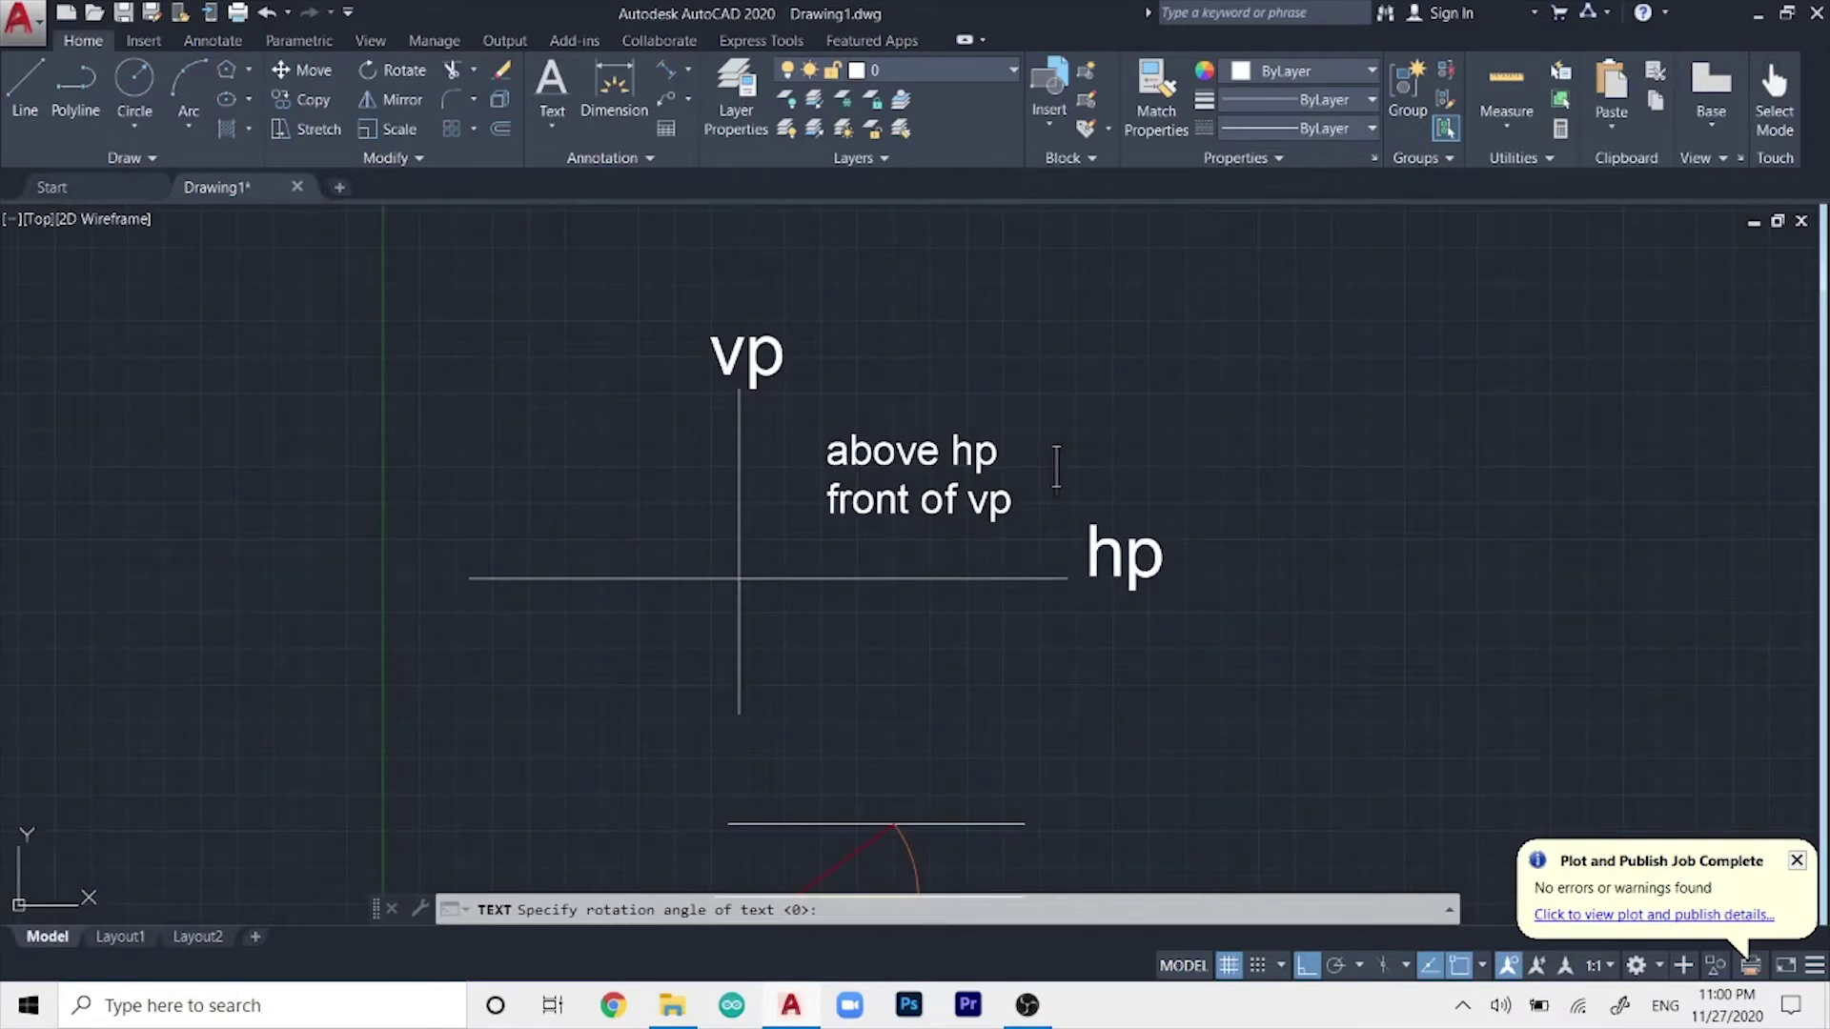
- Enter 'above hp' over 'behind vp' in the upper-left quadrant, toggling the grid with F7
scroll(1056, 467, up, 2)
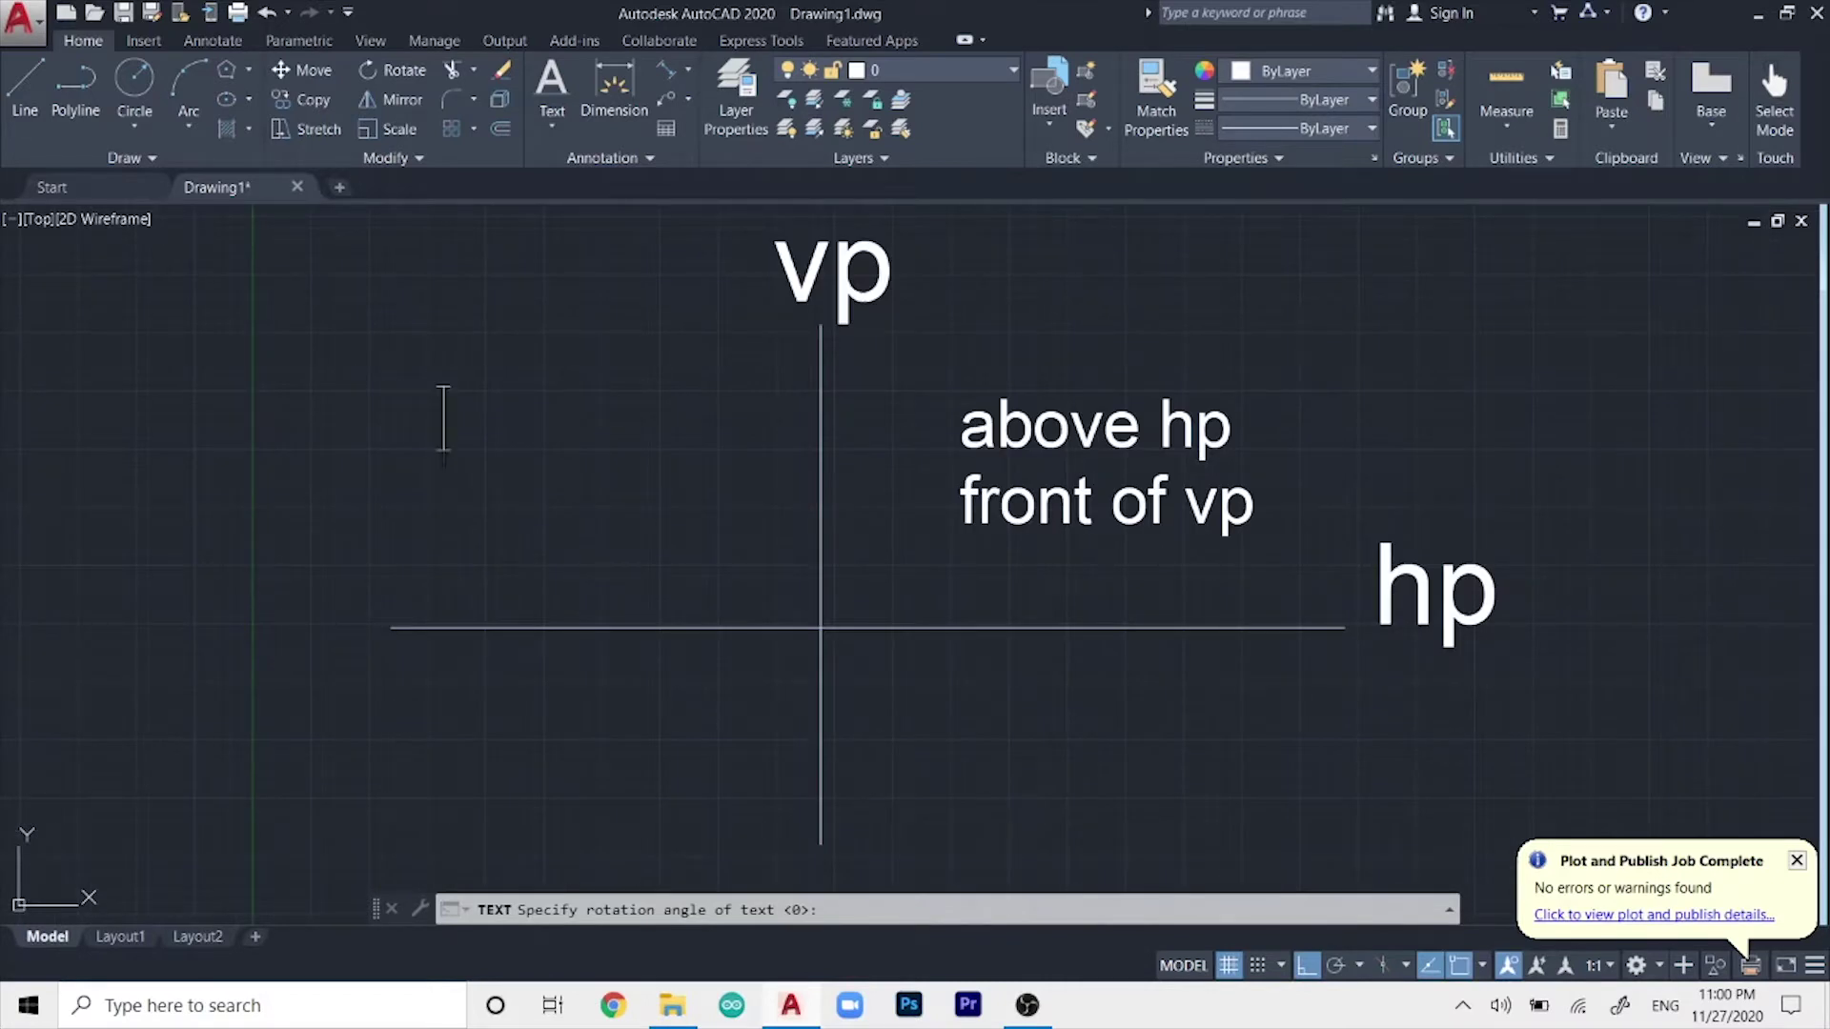
text(above )
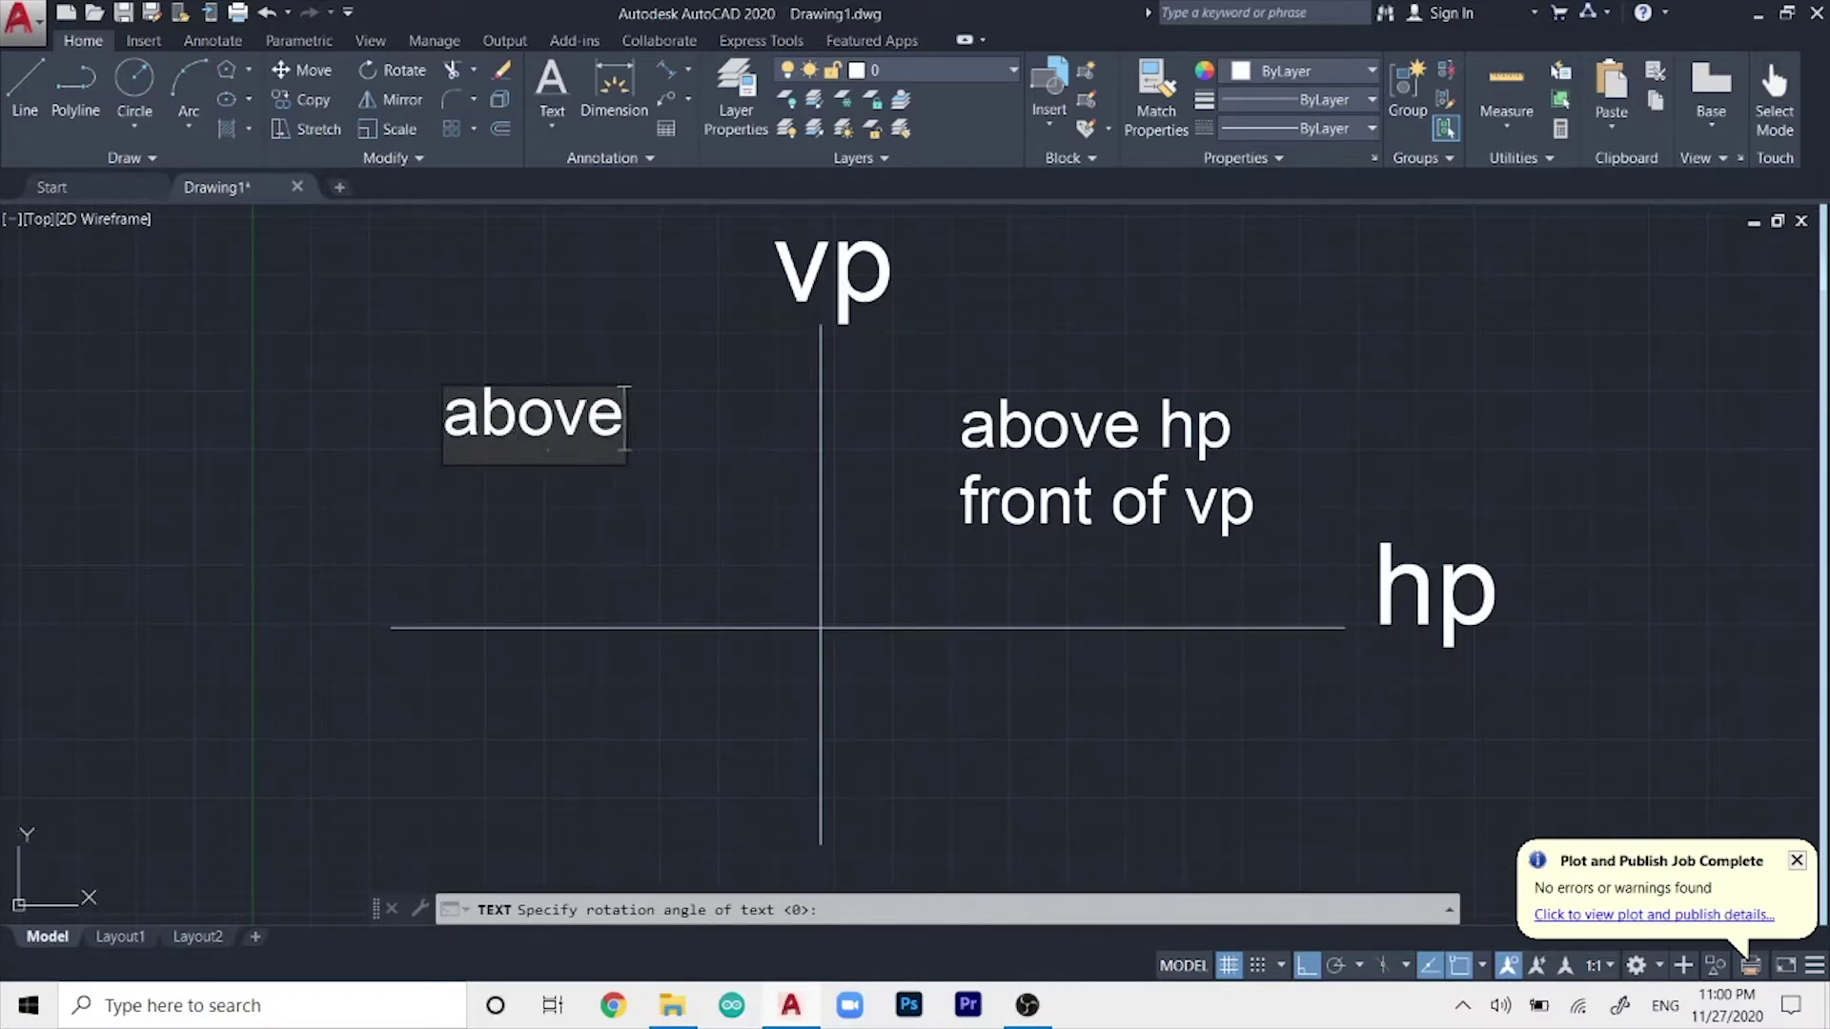
text(hp)
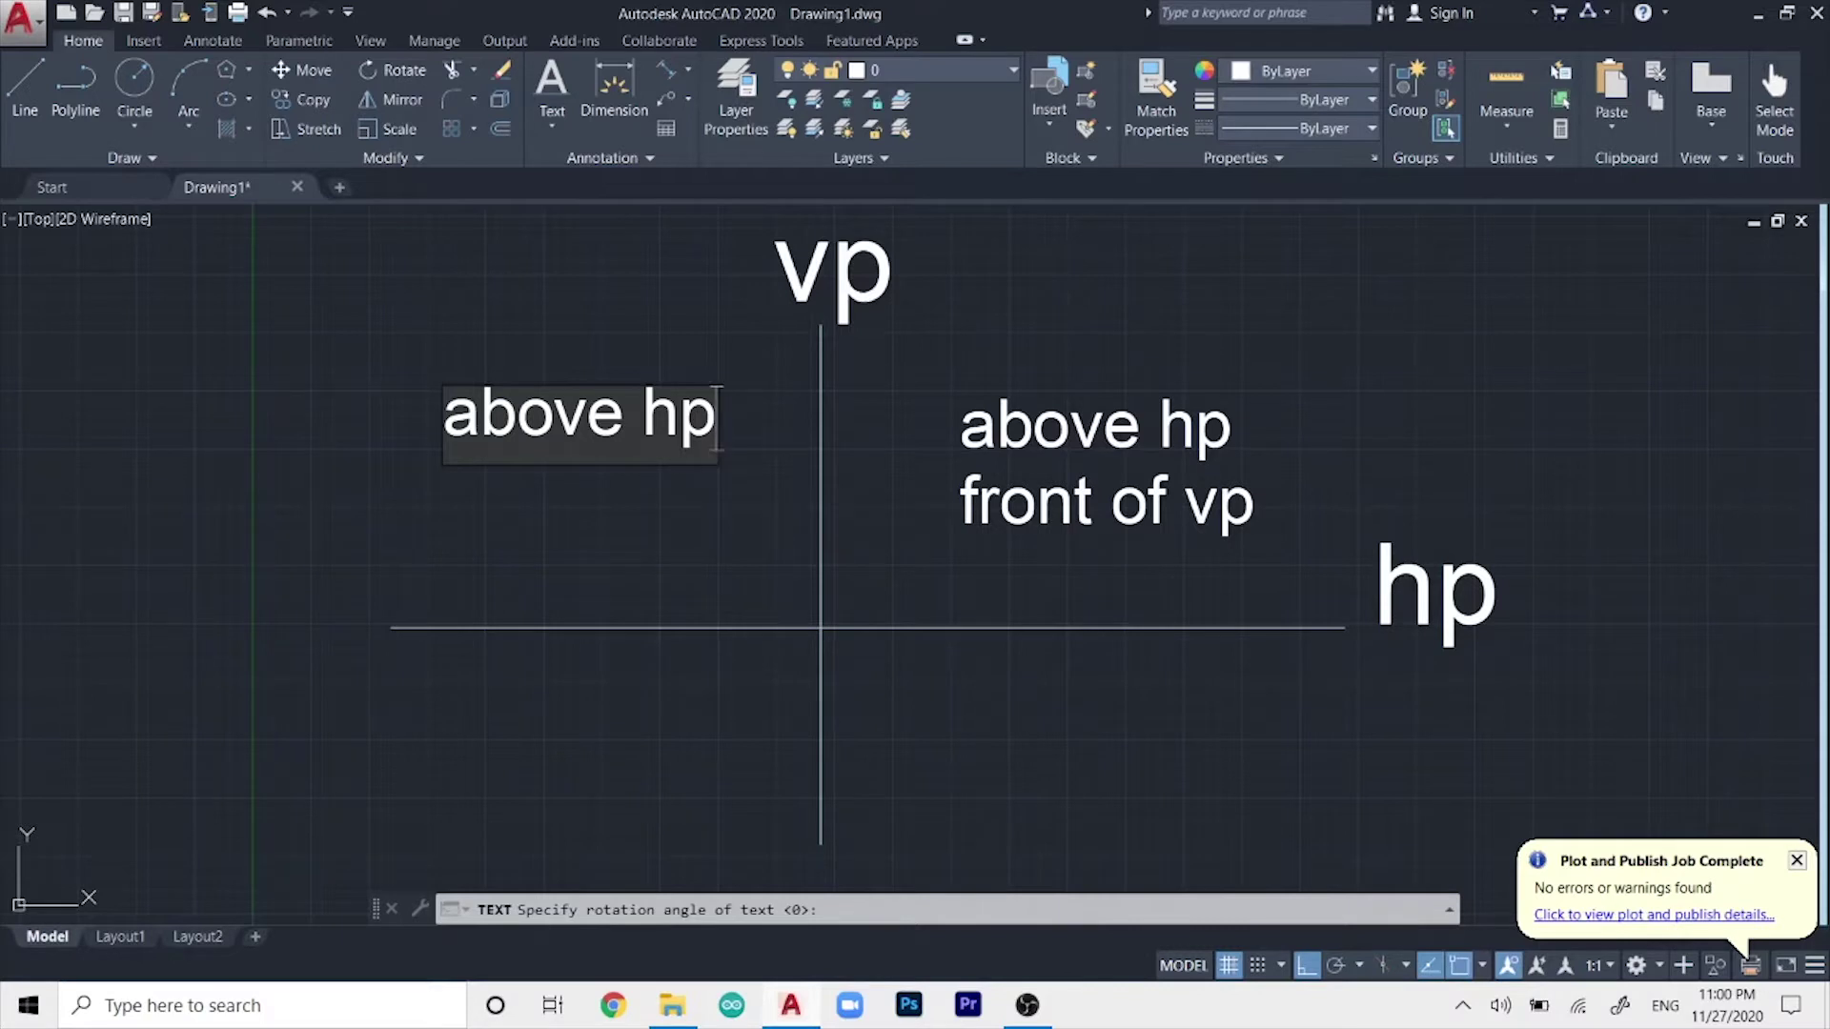
key(Return)
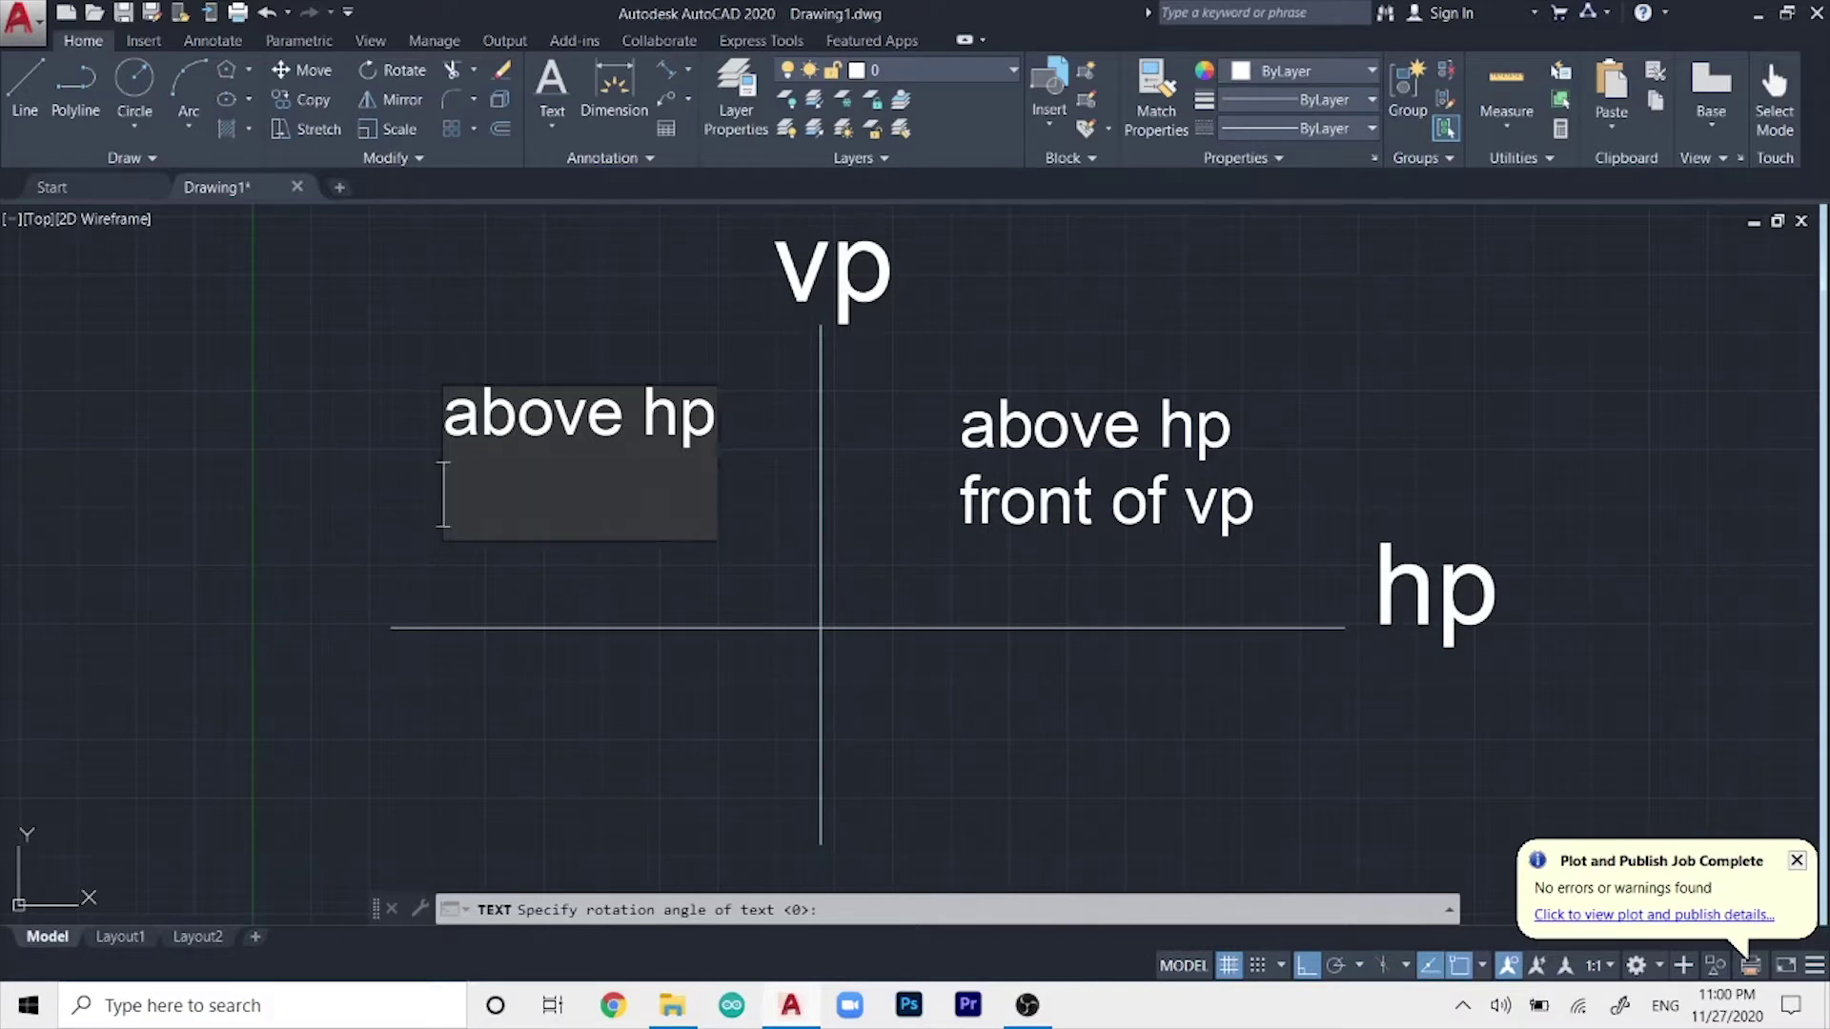
text(behind )
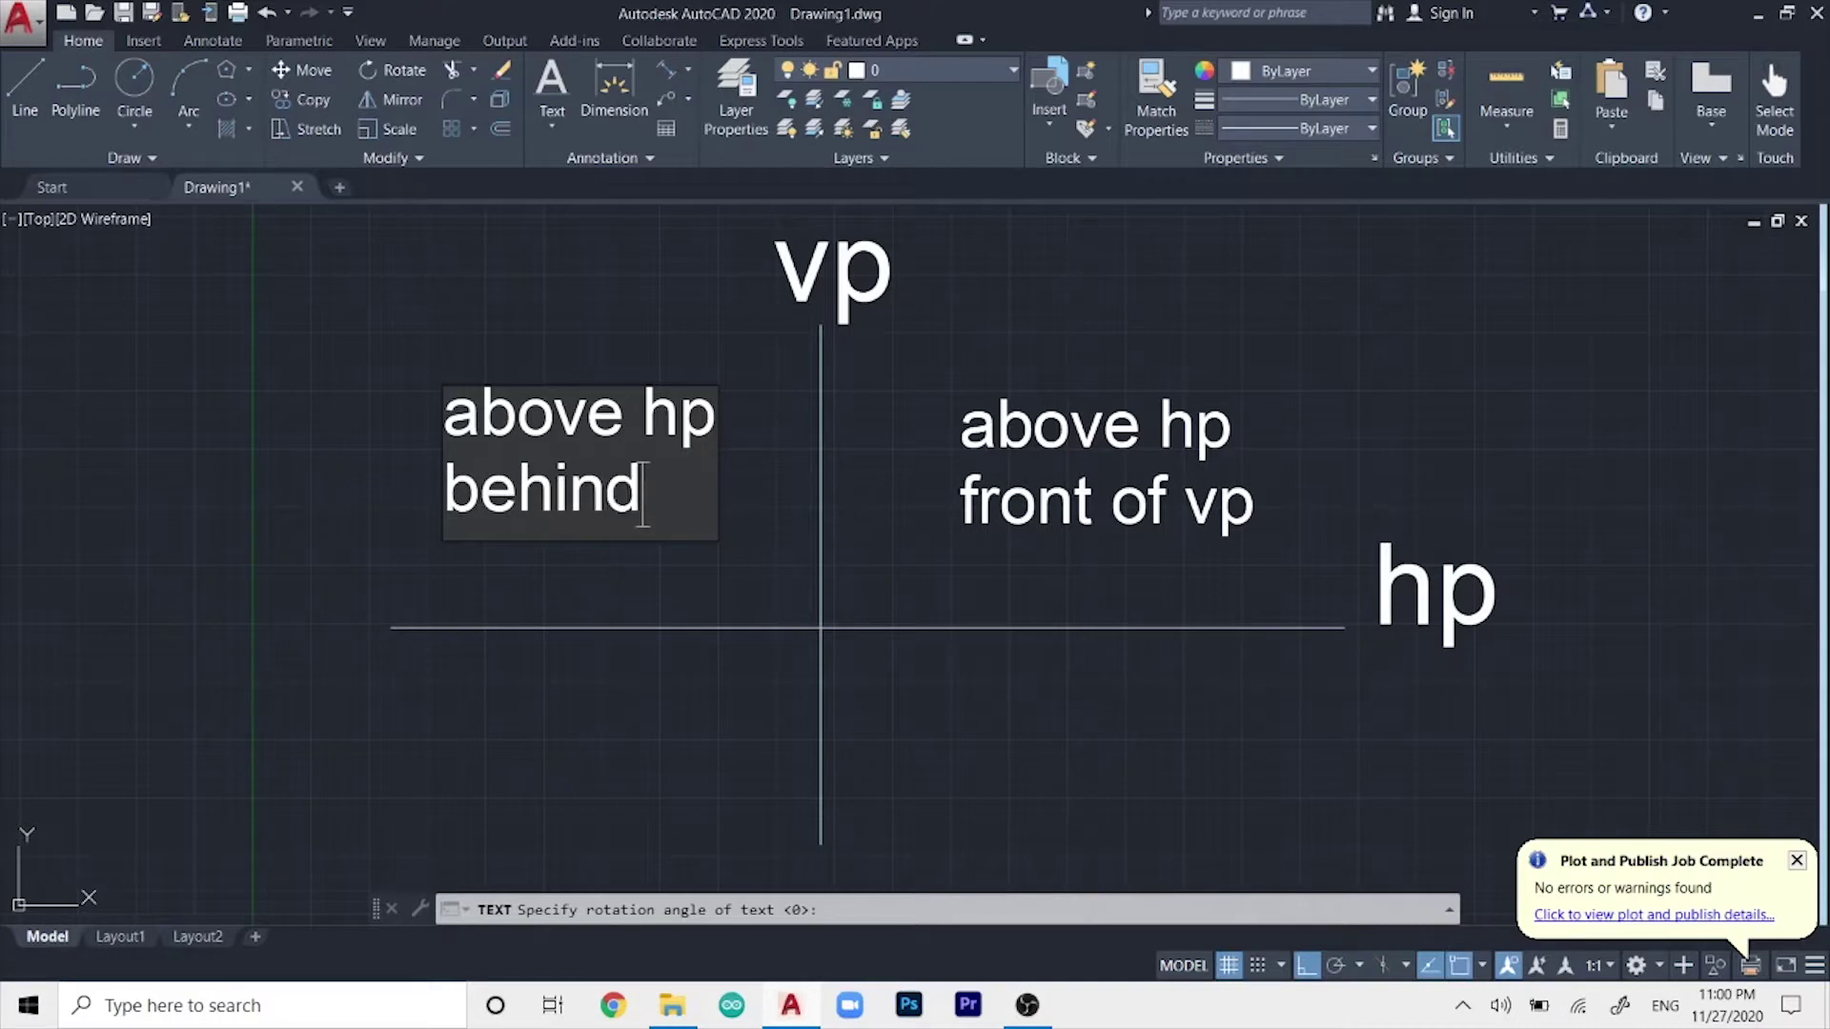
text(vp)
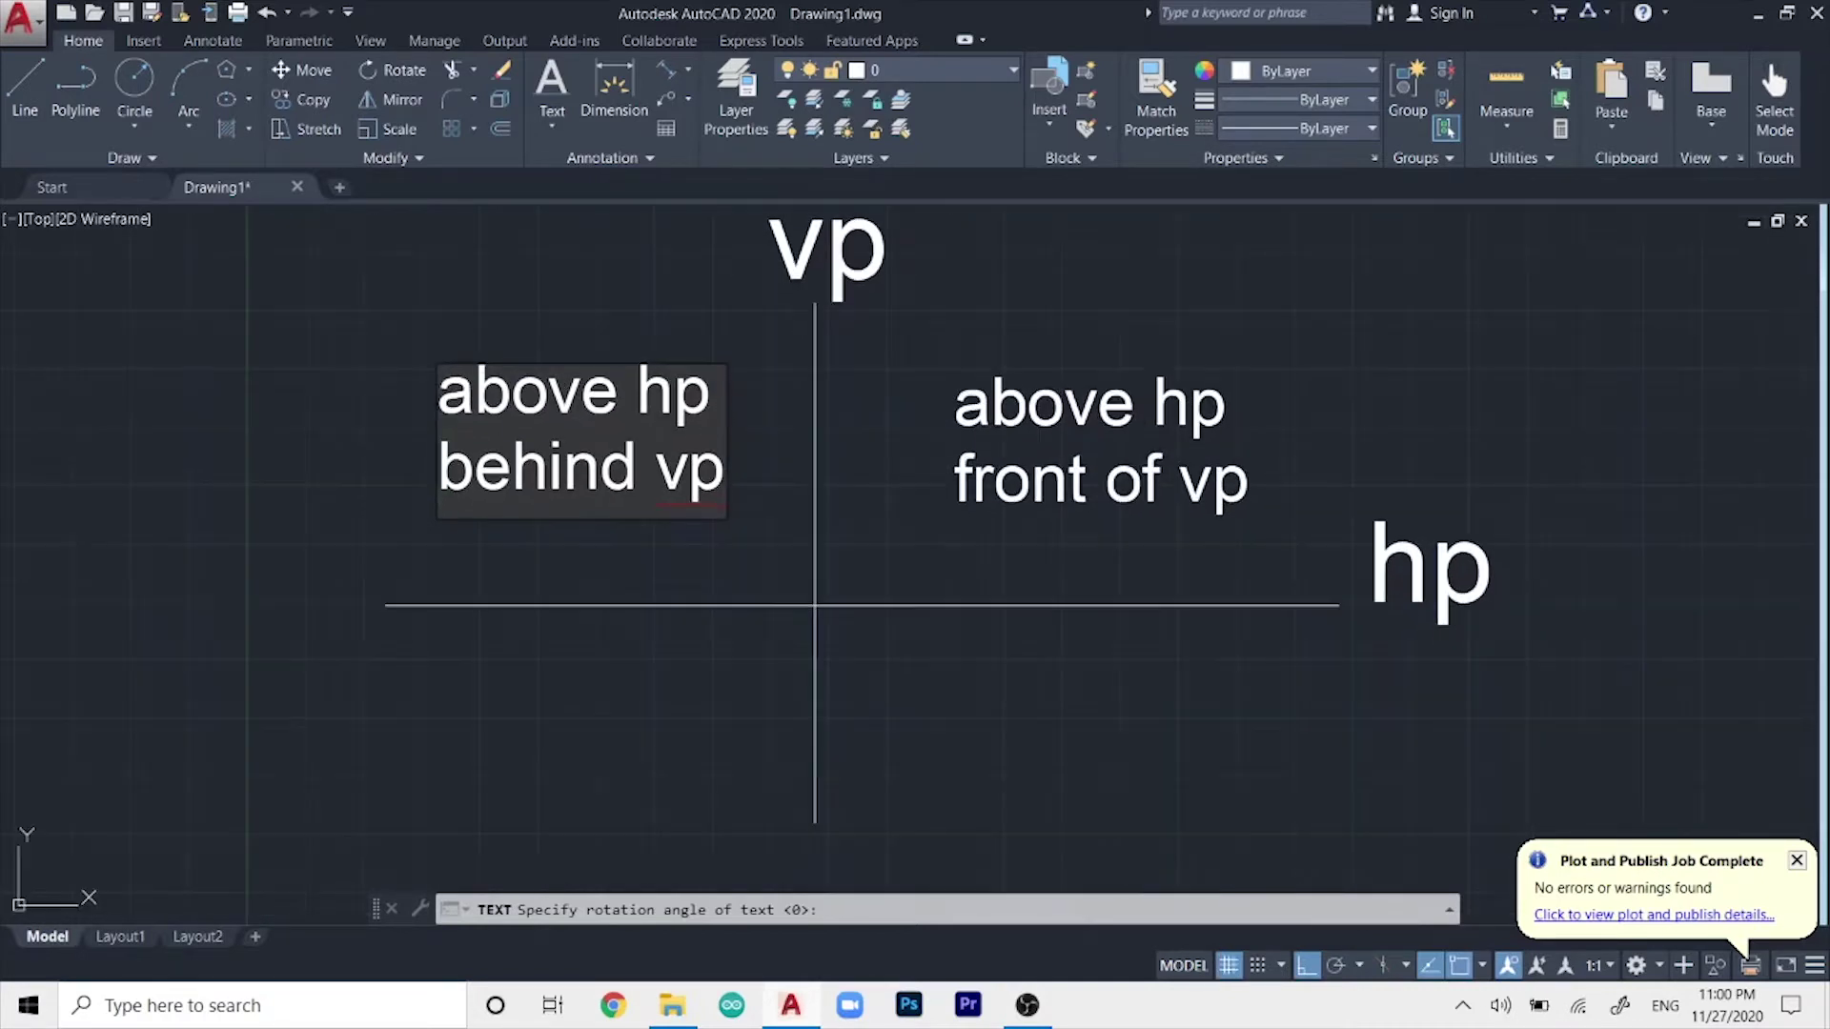
scroll(871, 673, down, 2)
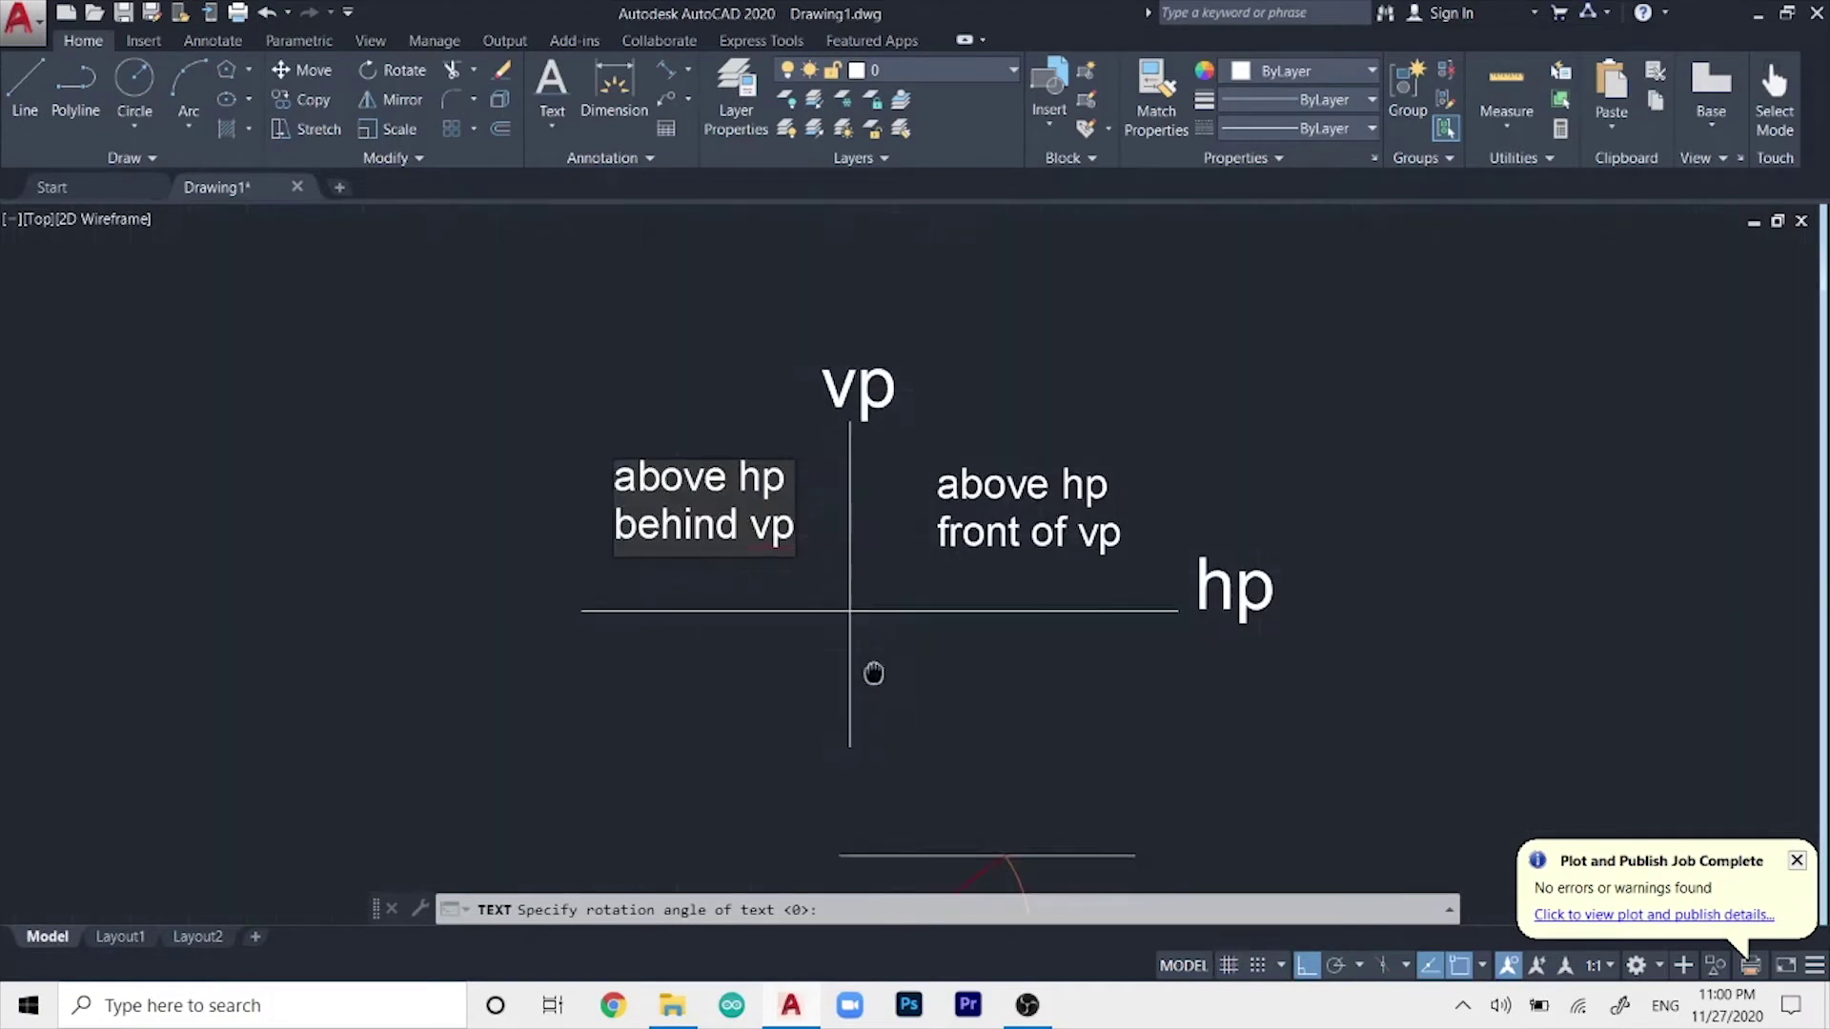
key(F7)
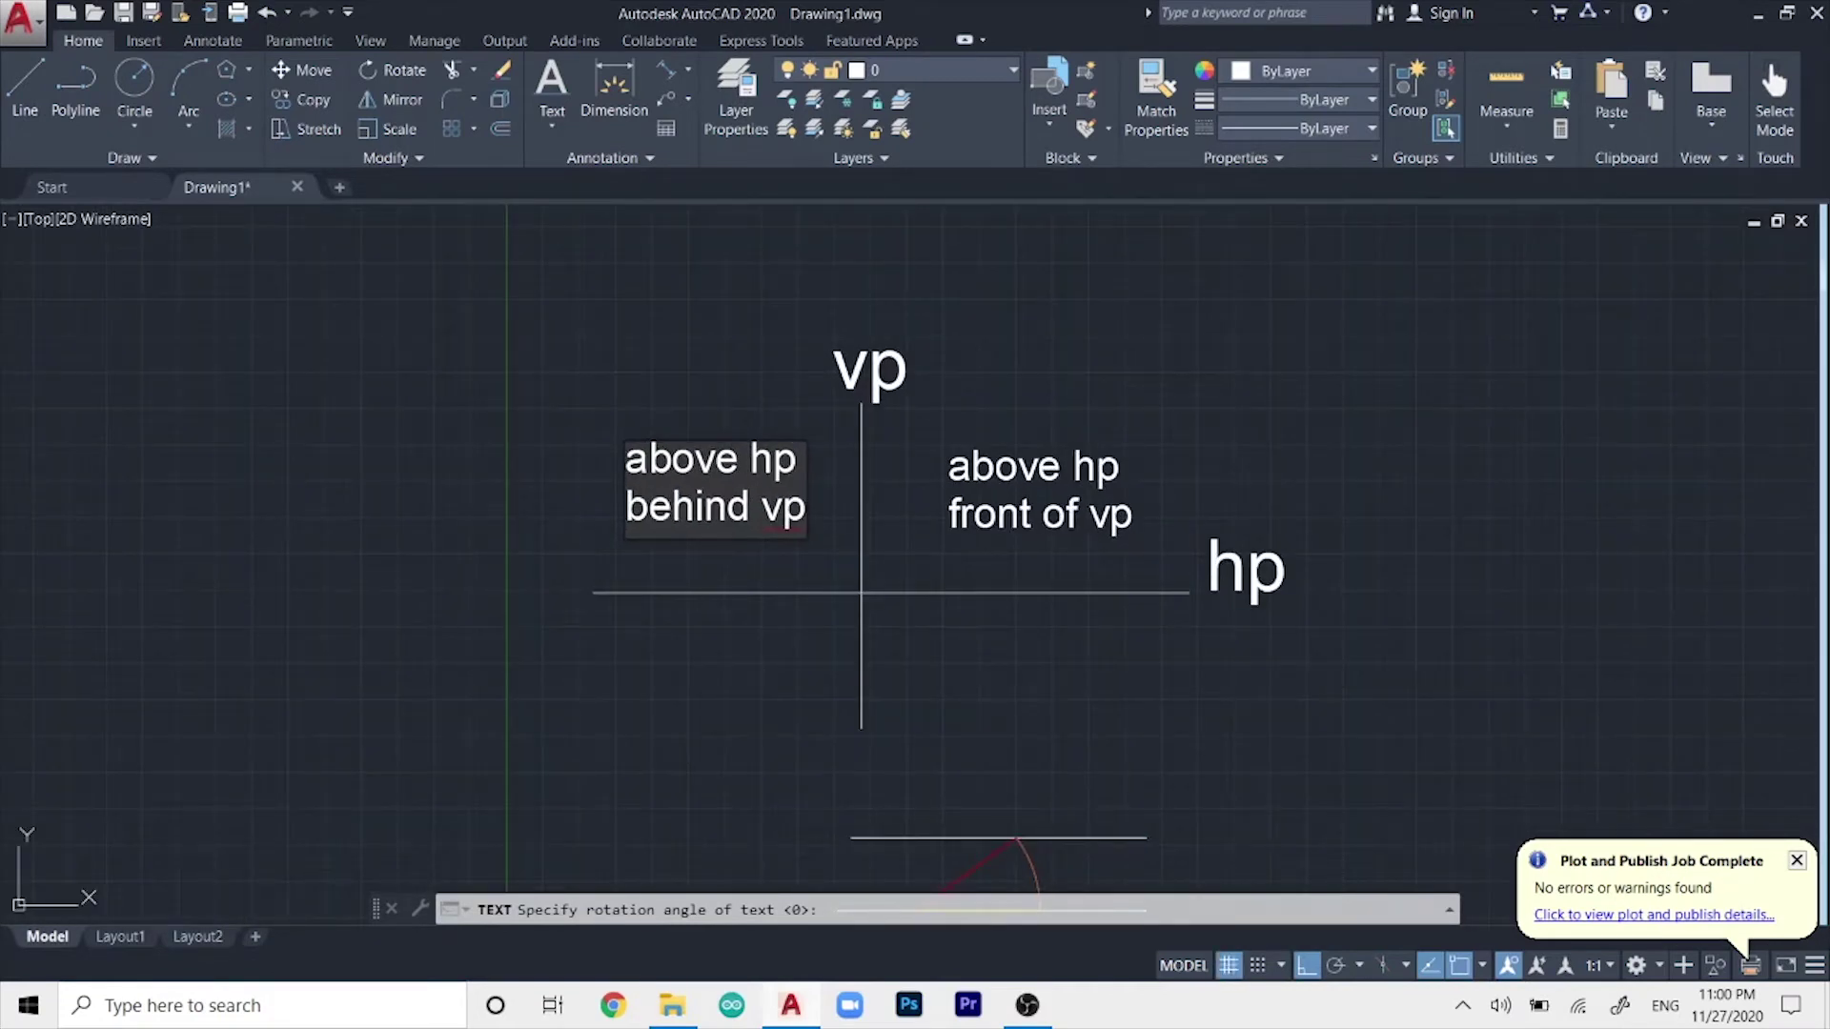
click(632, 640)
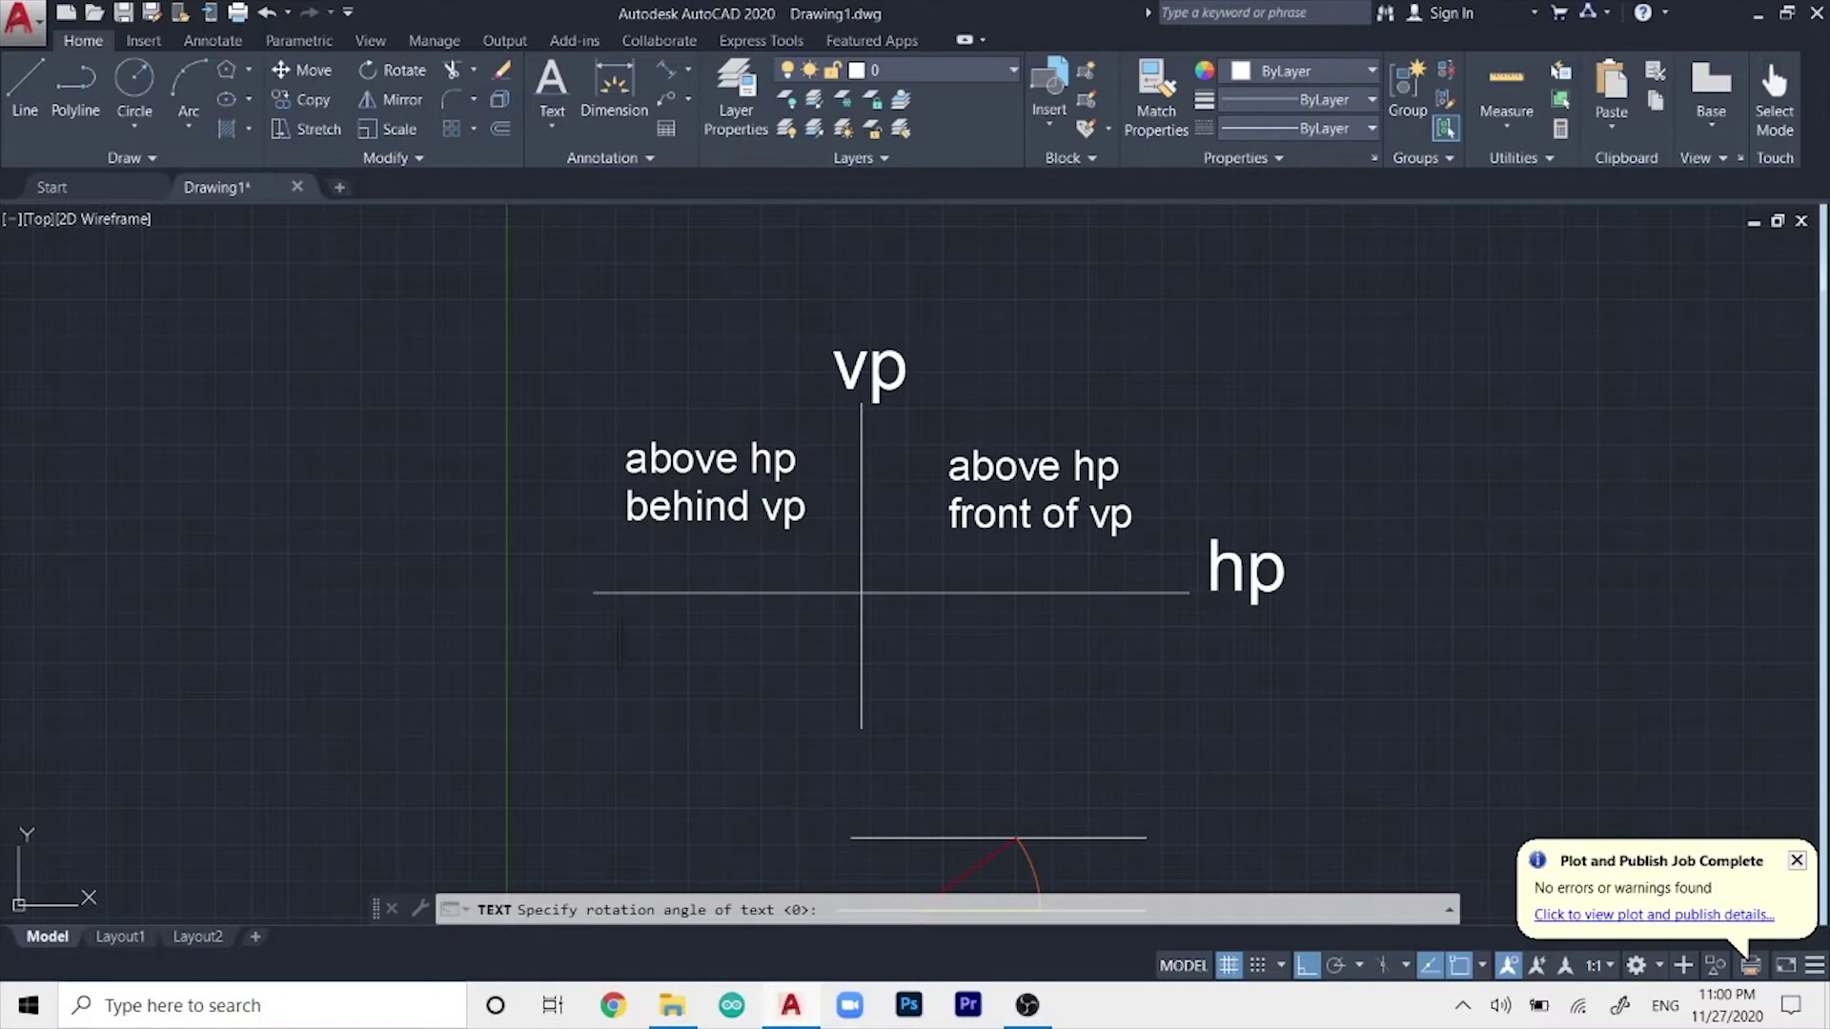
- Enter 'below hp' over 'behind vp' as the lower-left quadrant note
scroll(619, 667, up, 2)
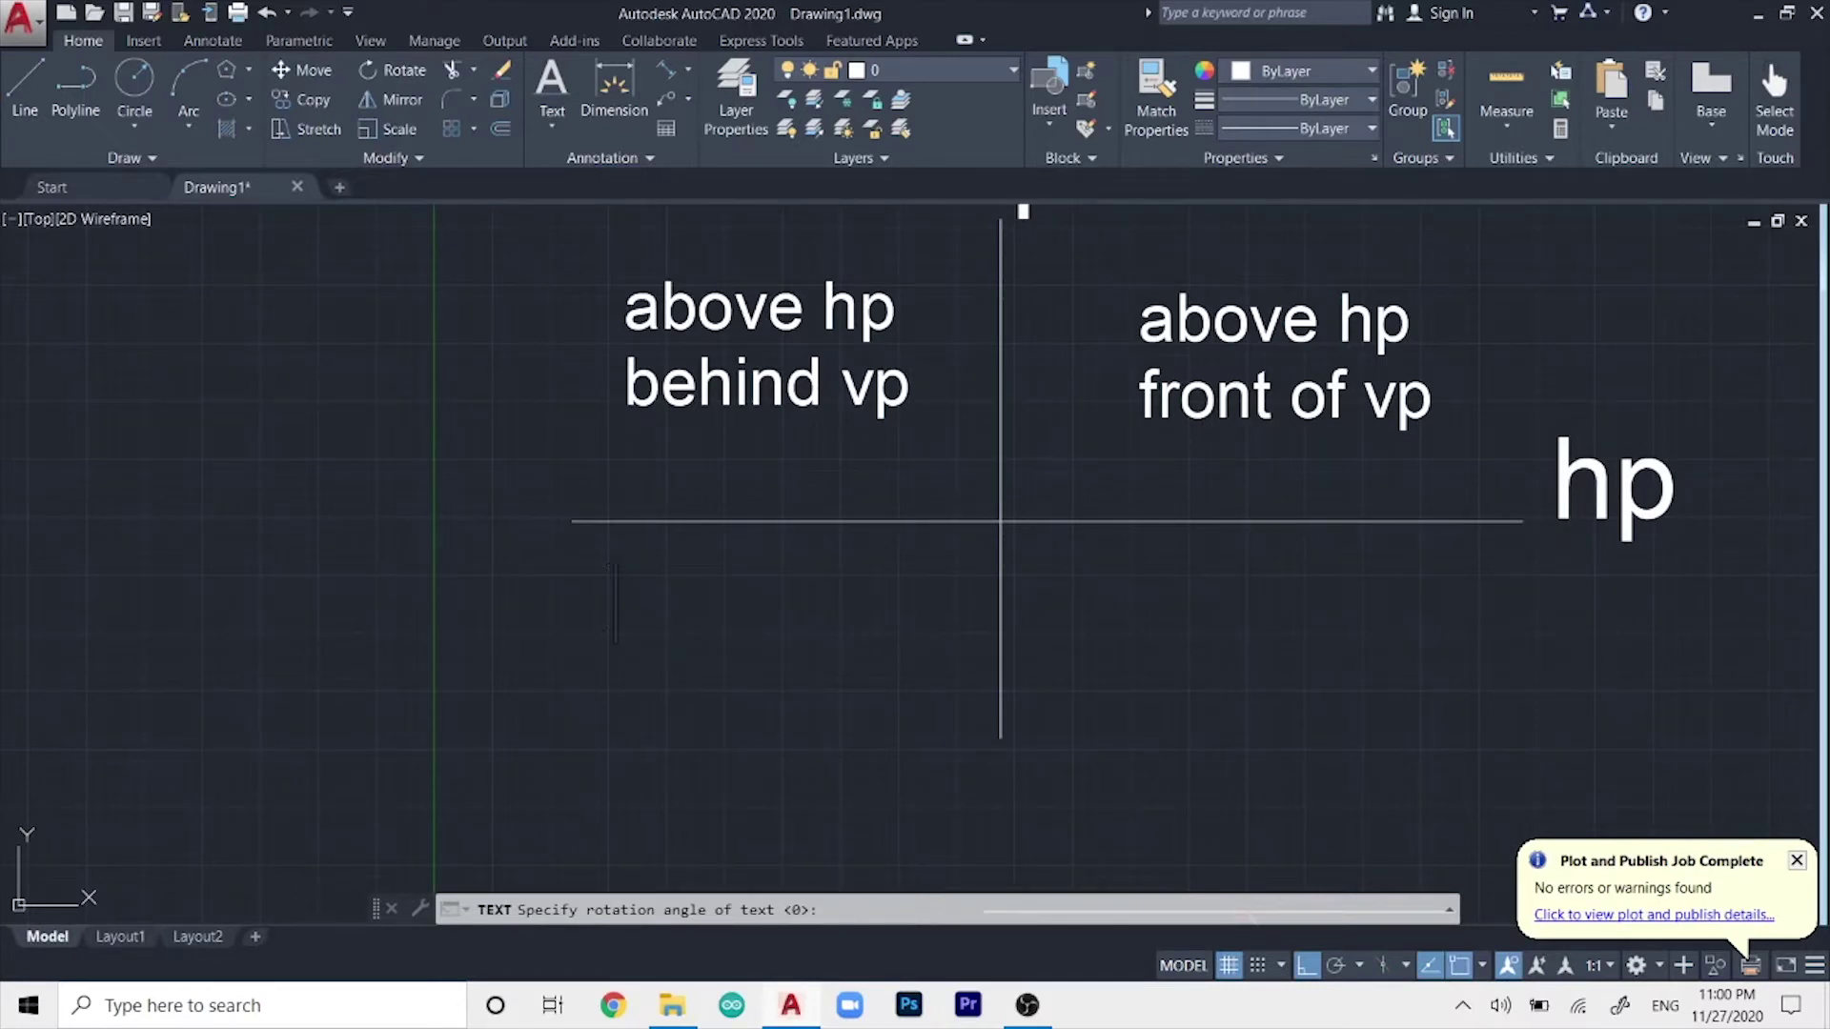
text(belo)
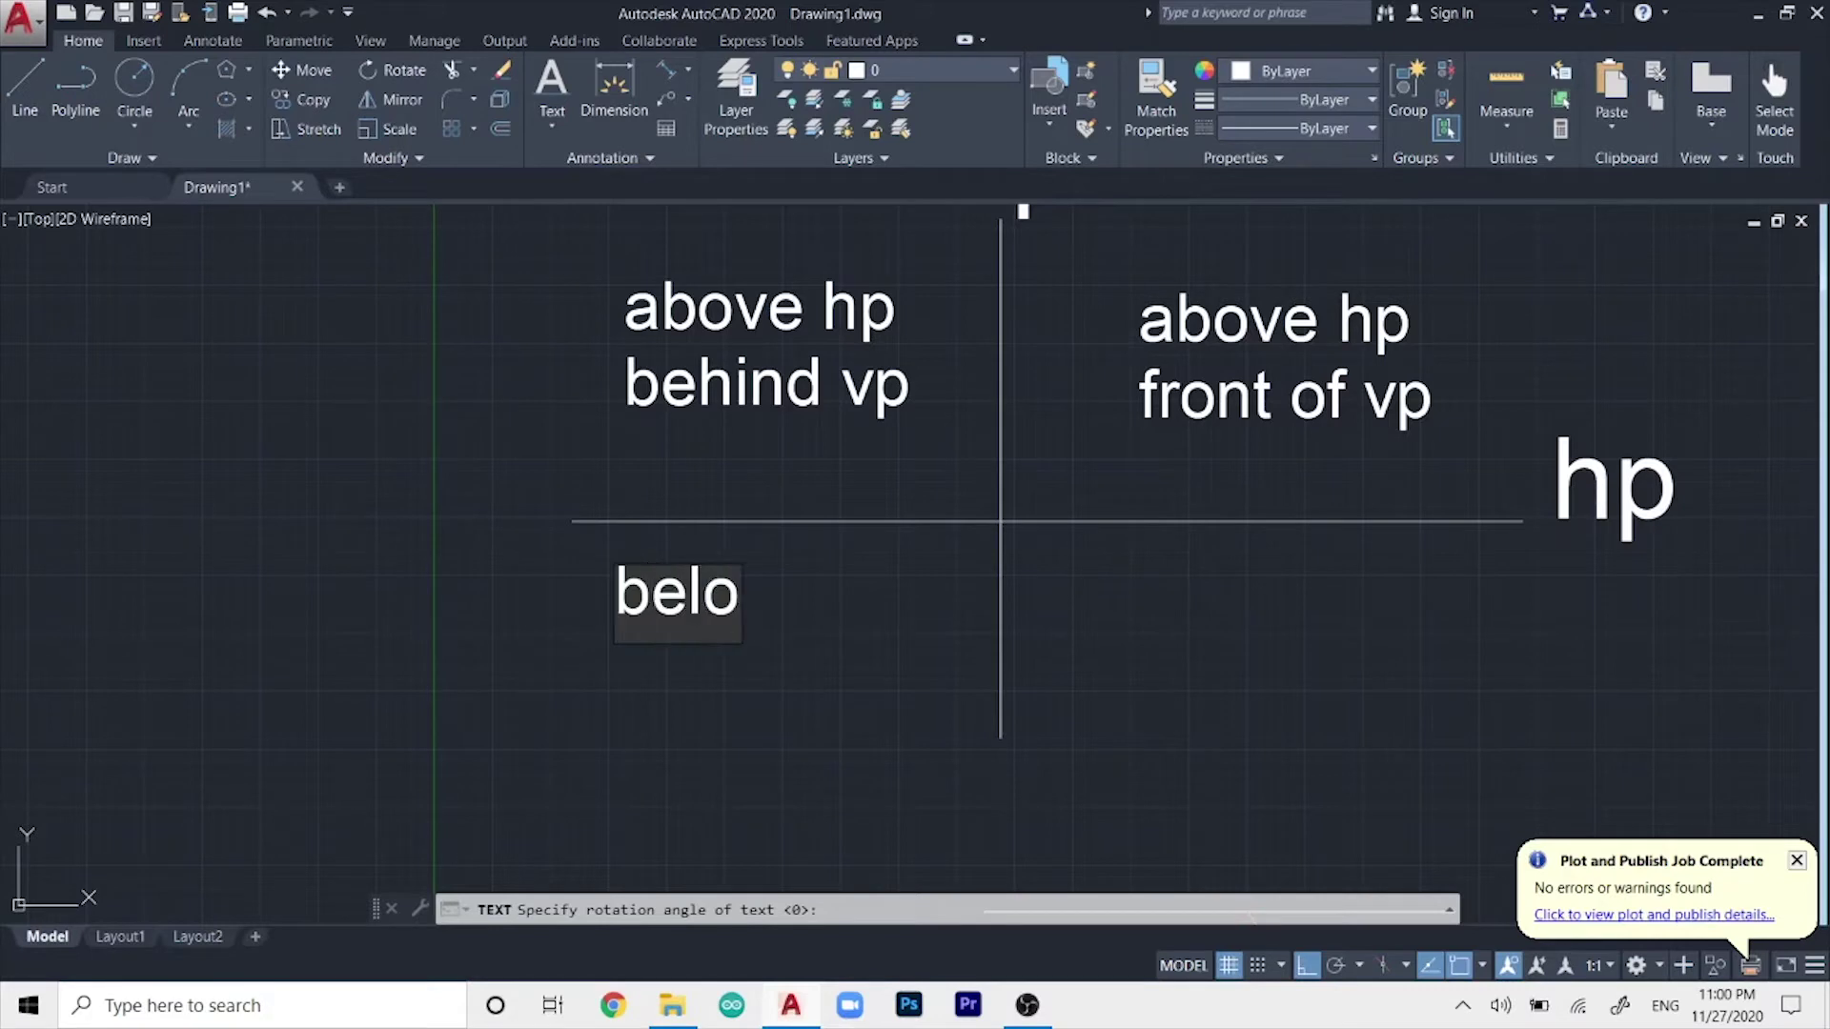
text(w hp)
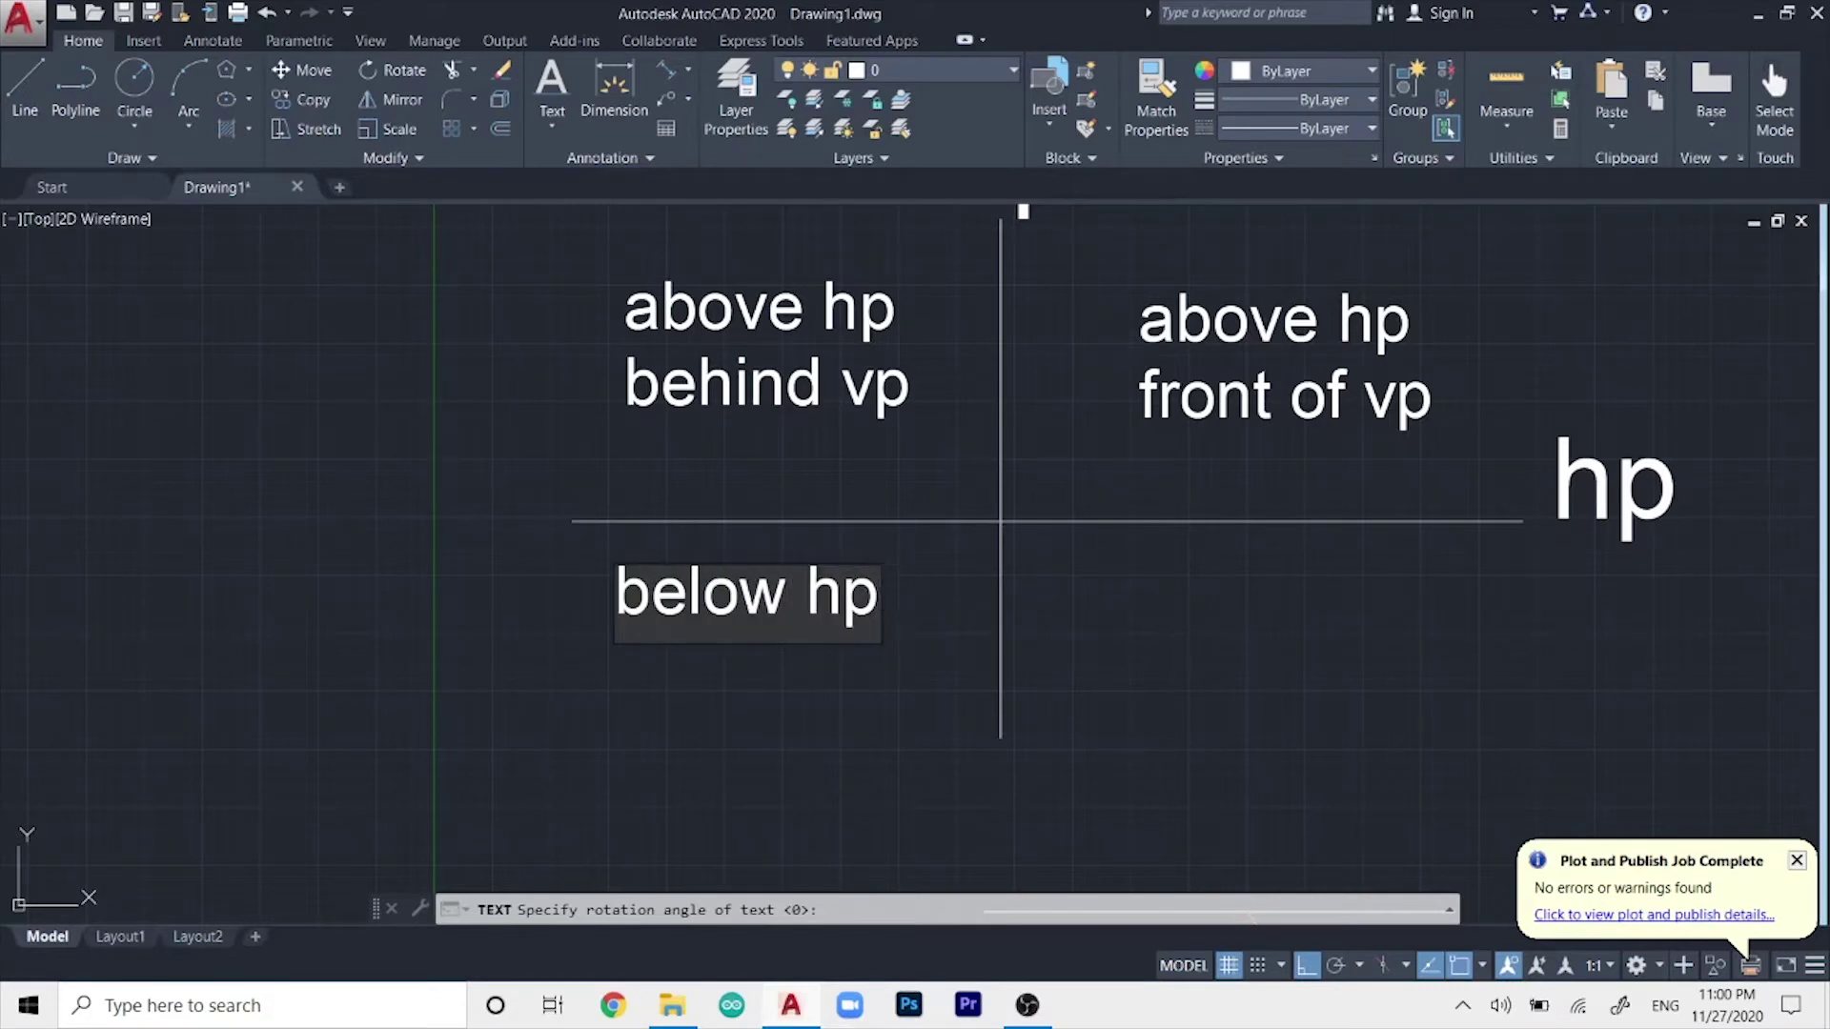
key(Return)
text(bhe)
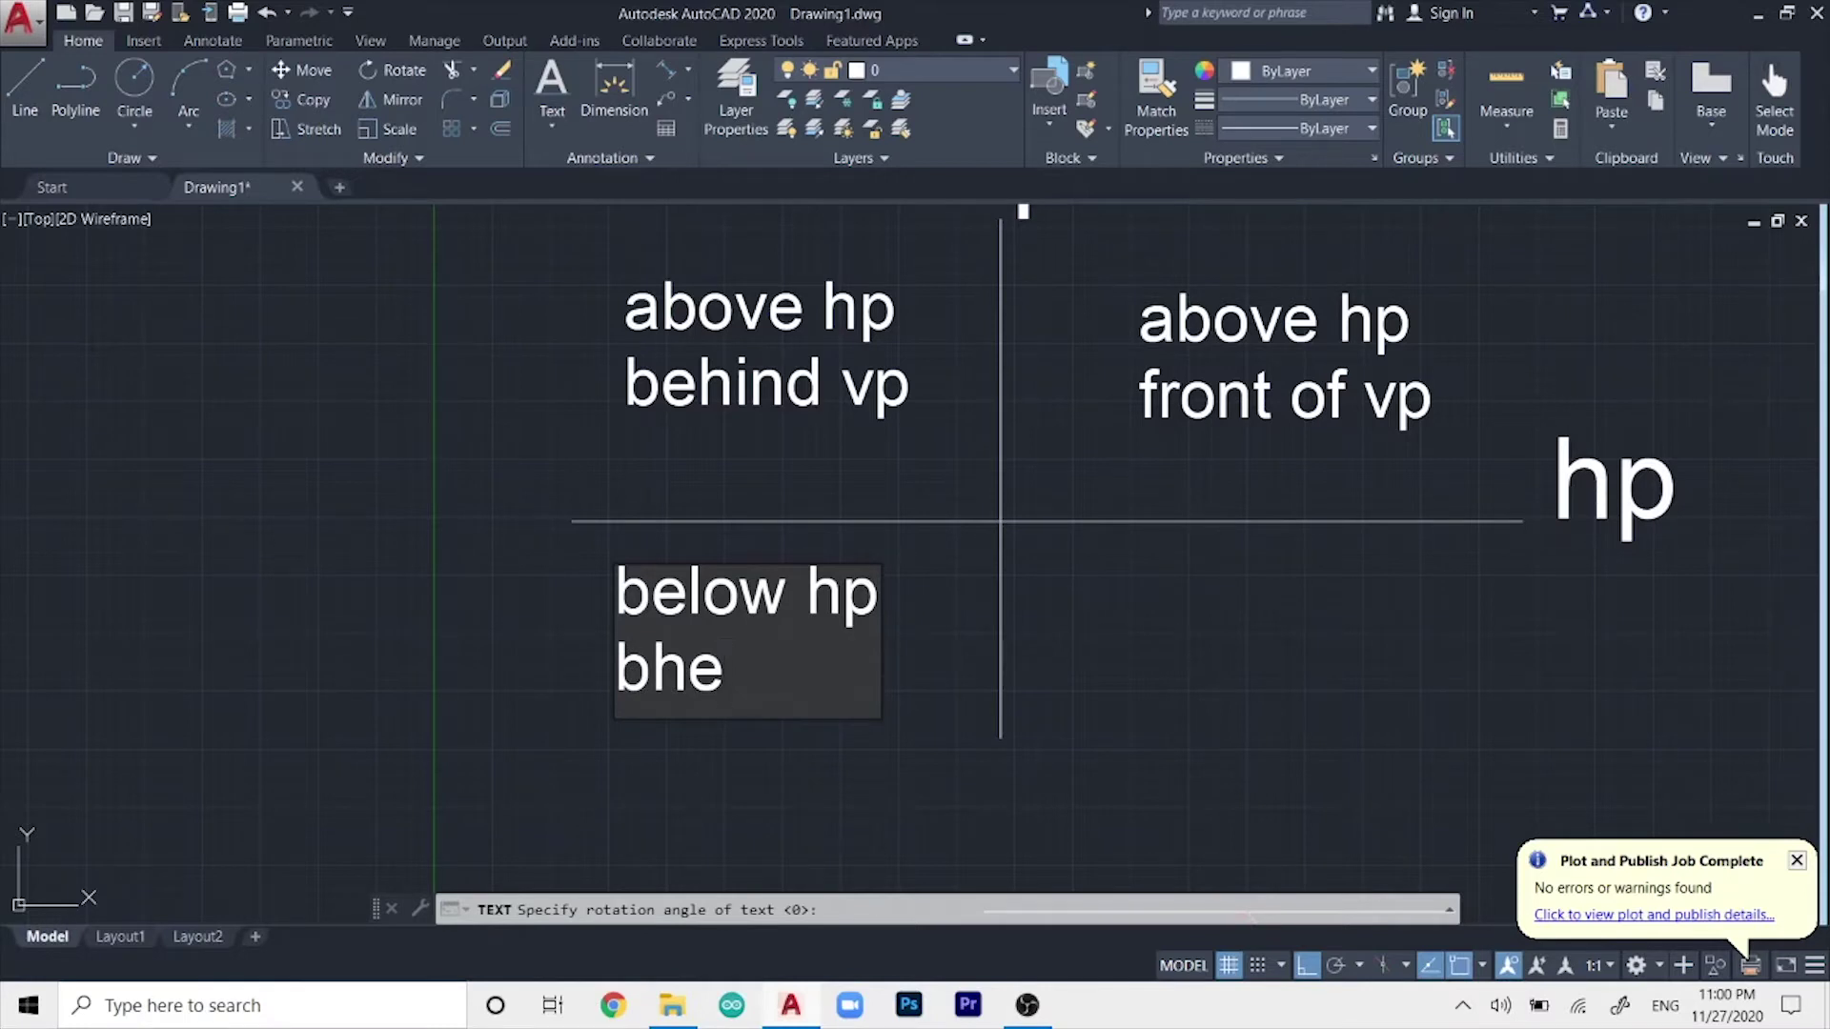
key(BackSpace)
key(BackSpace)
text(eh)
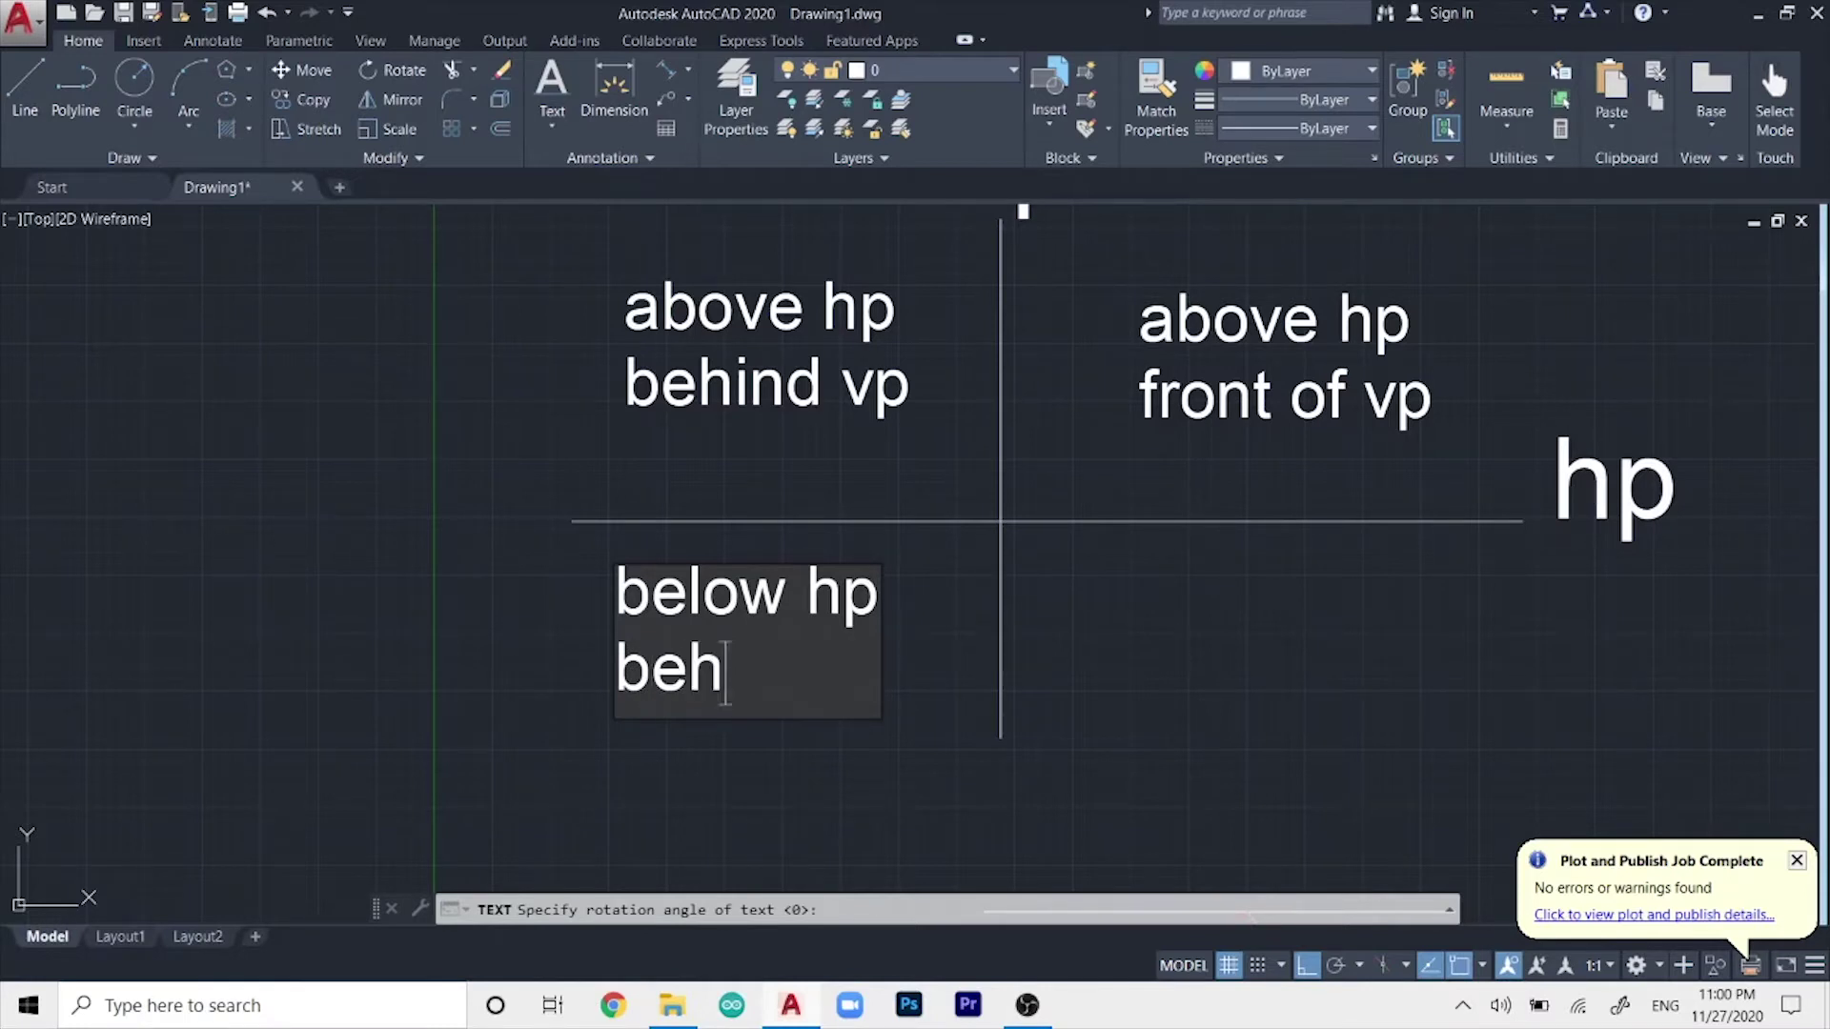
text(ind)
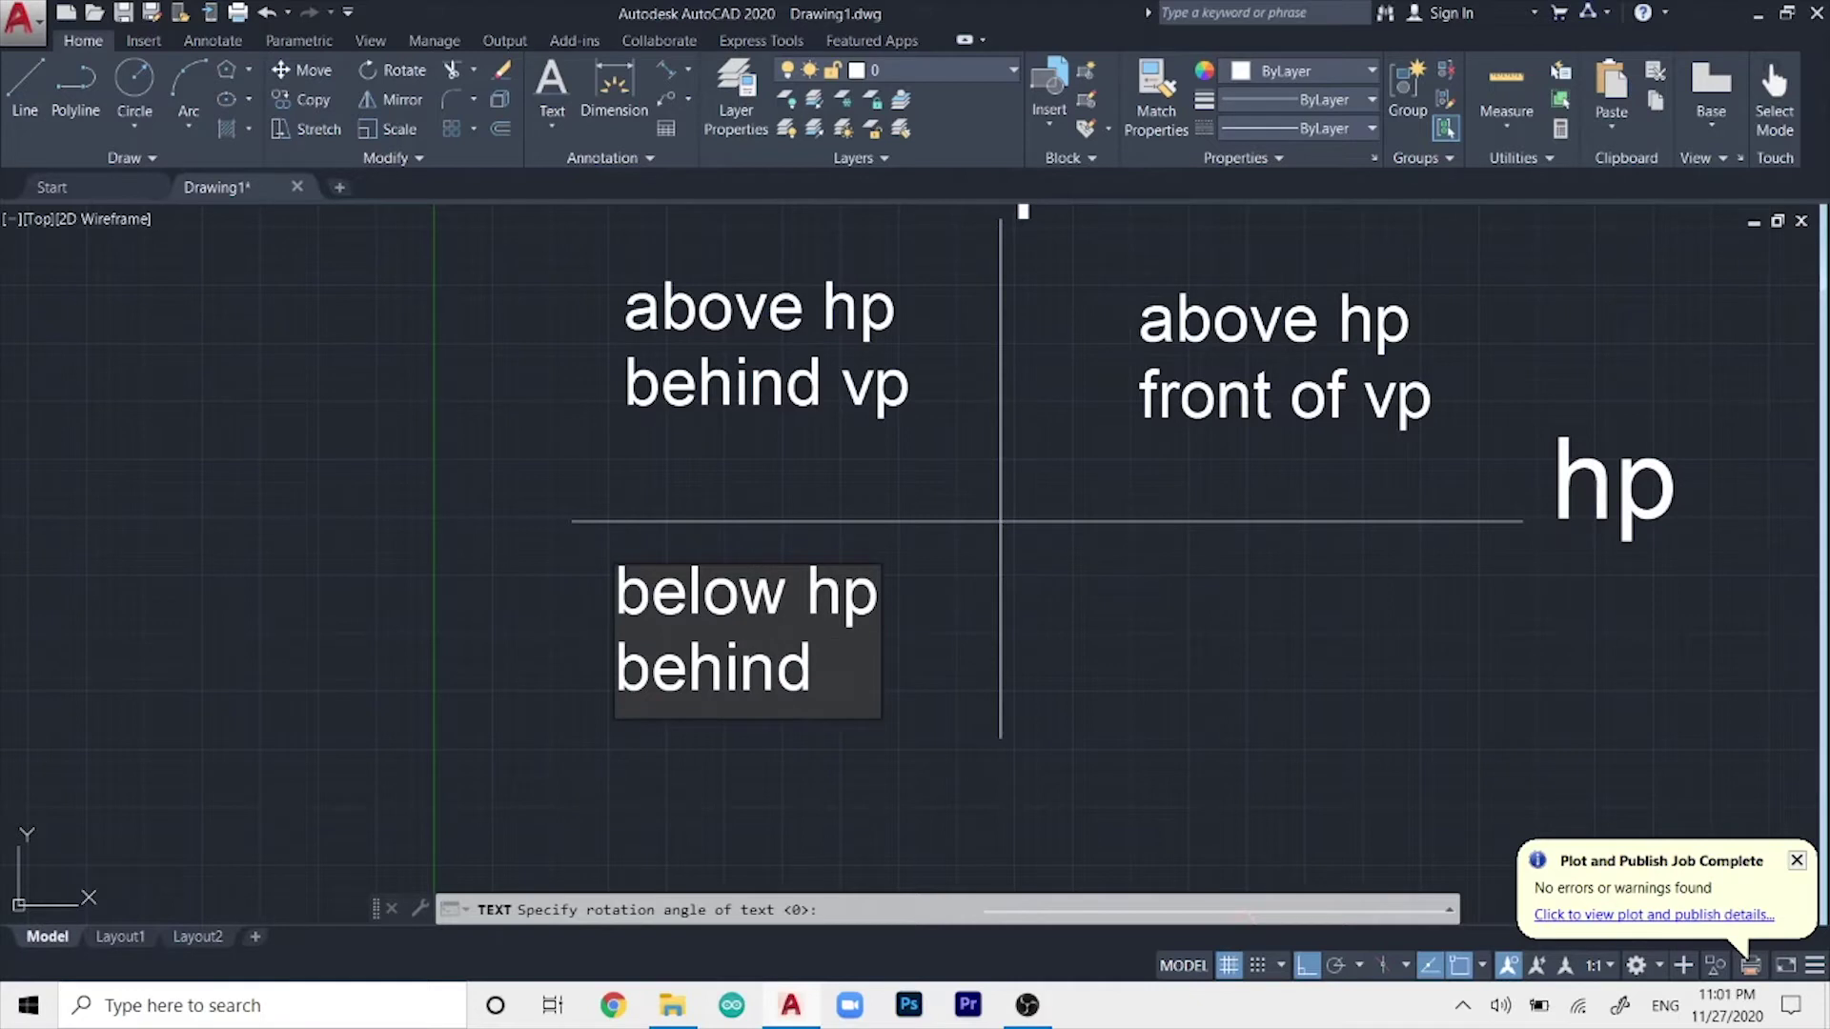
text( vp)
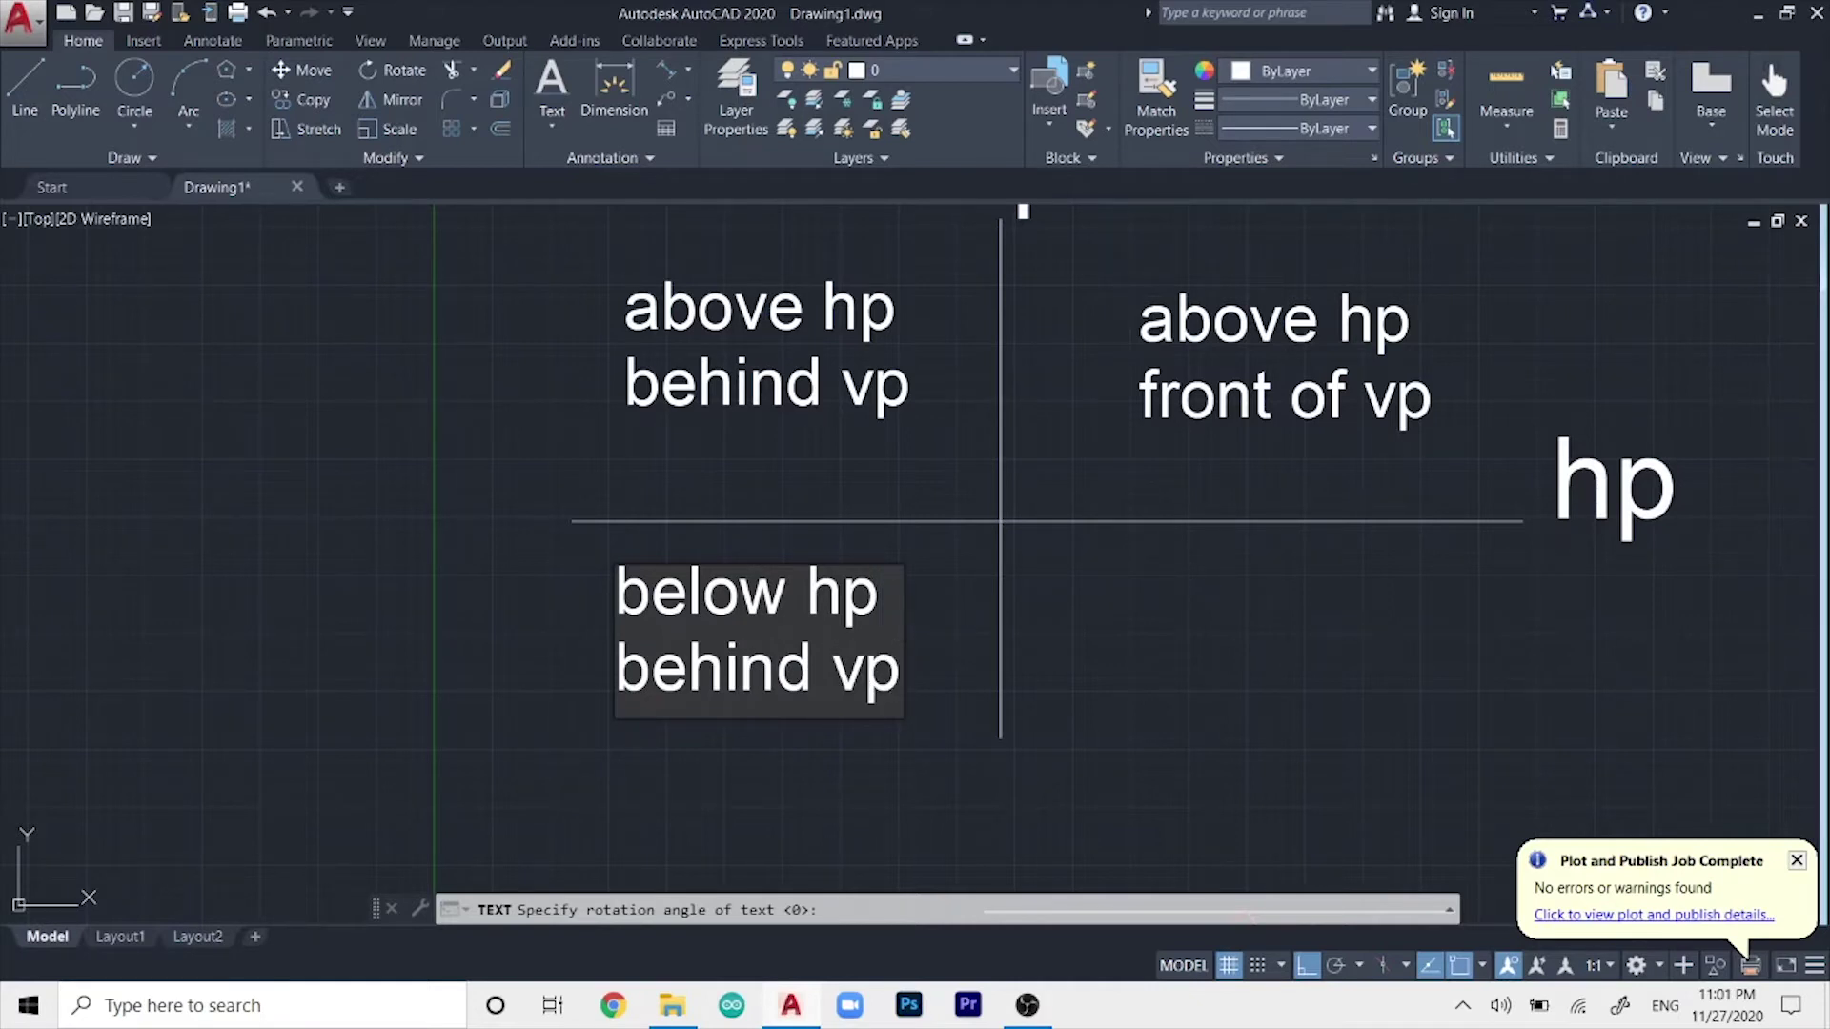
click(1079, 577)
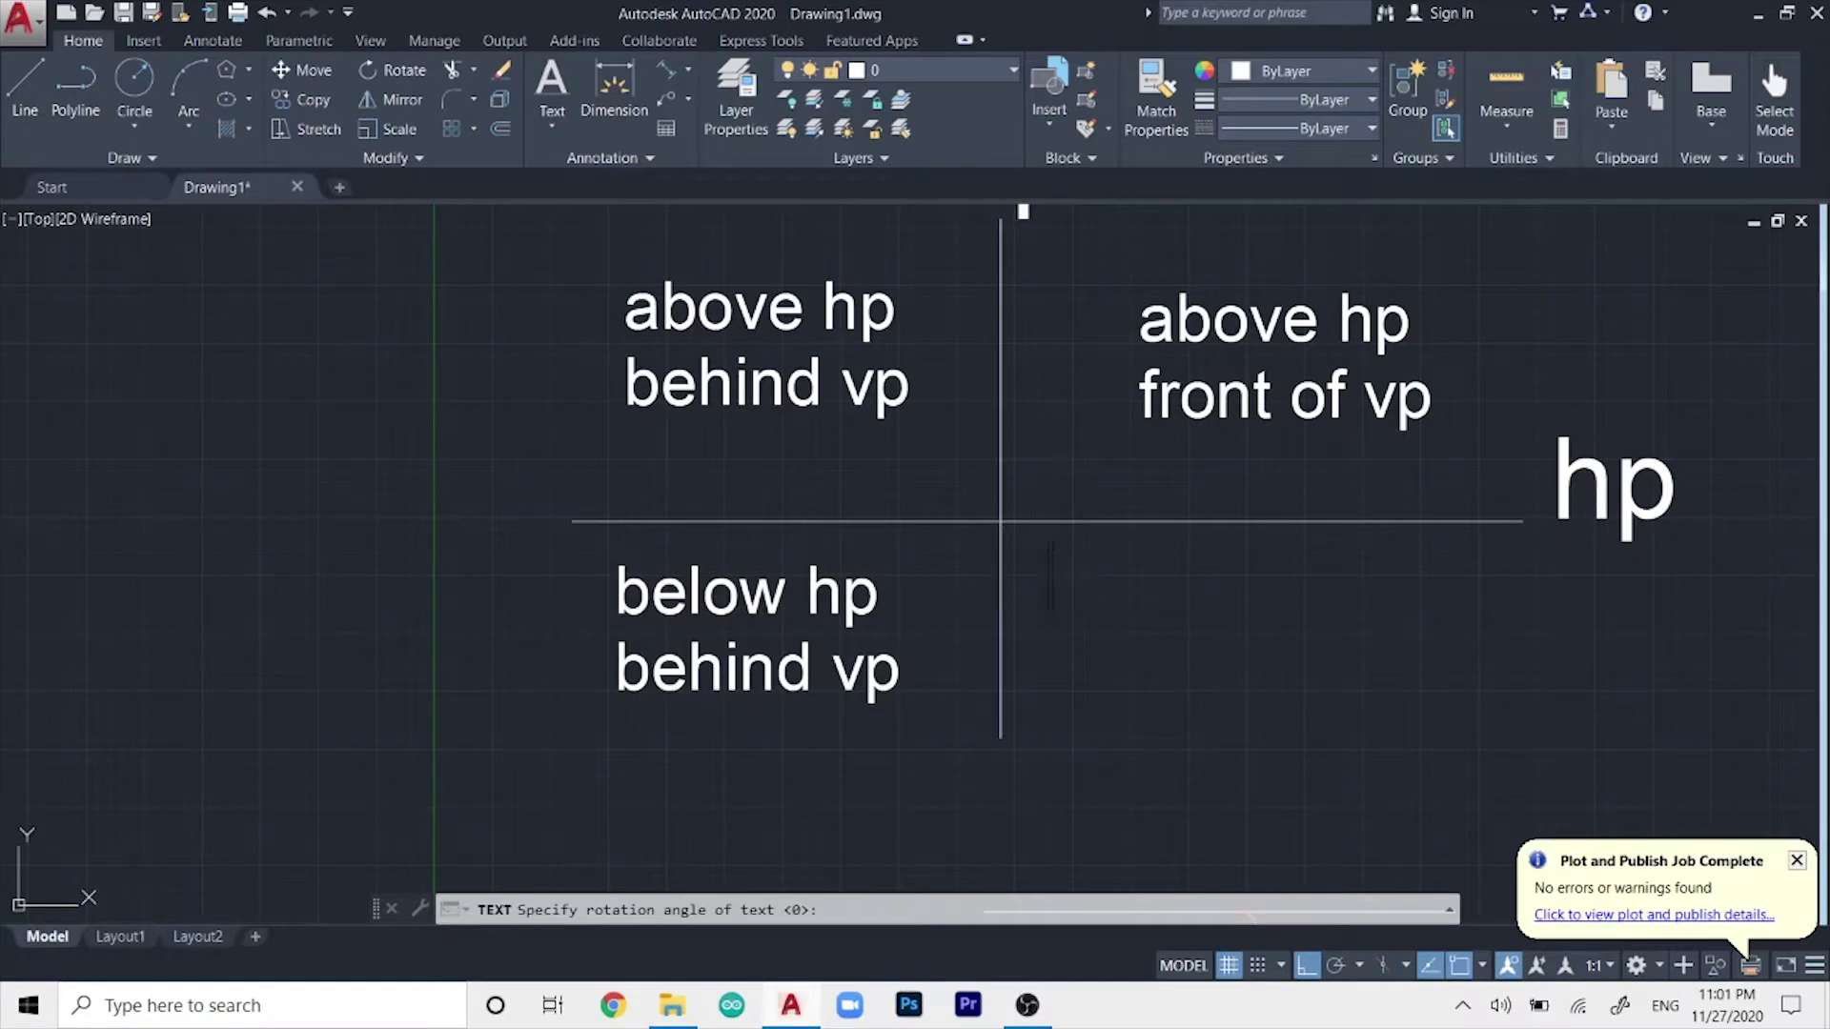
- Enter 'below hp' over 'front of vp' as the lower-right quadrant note
text(be)
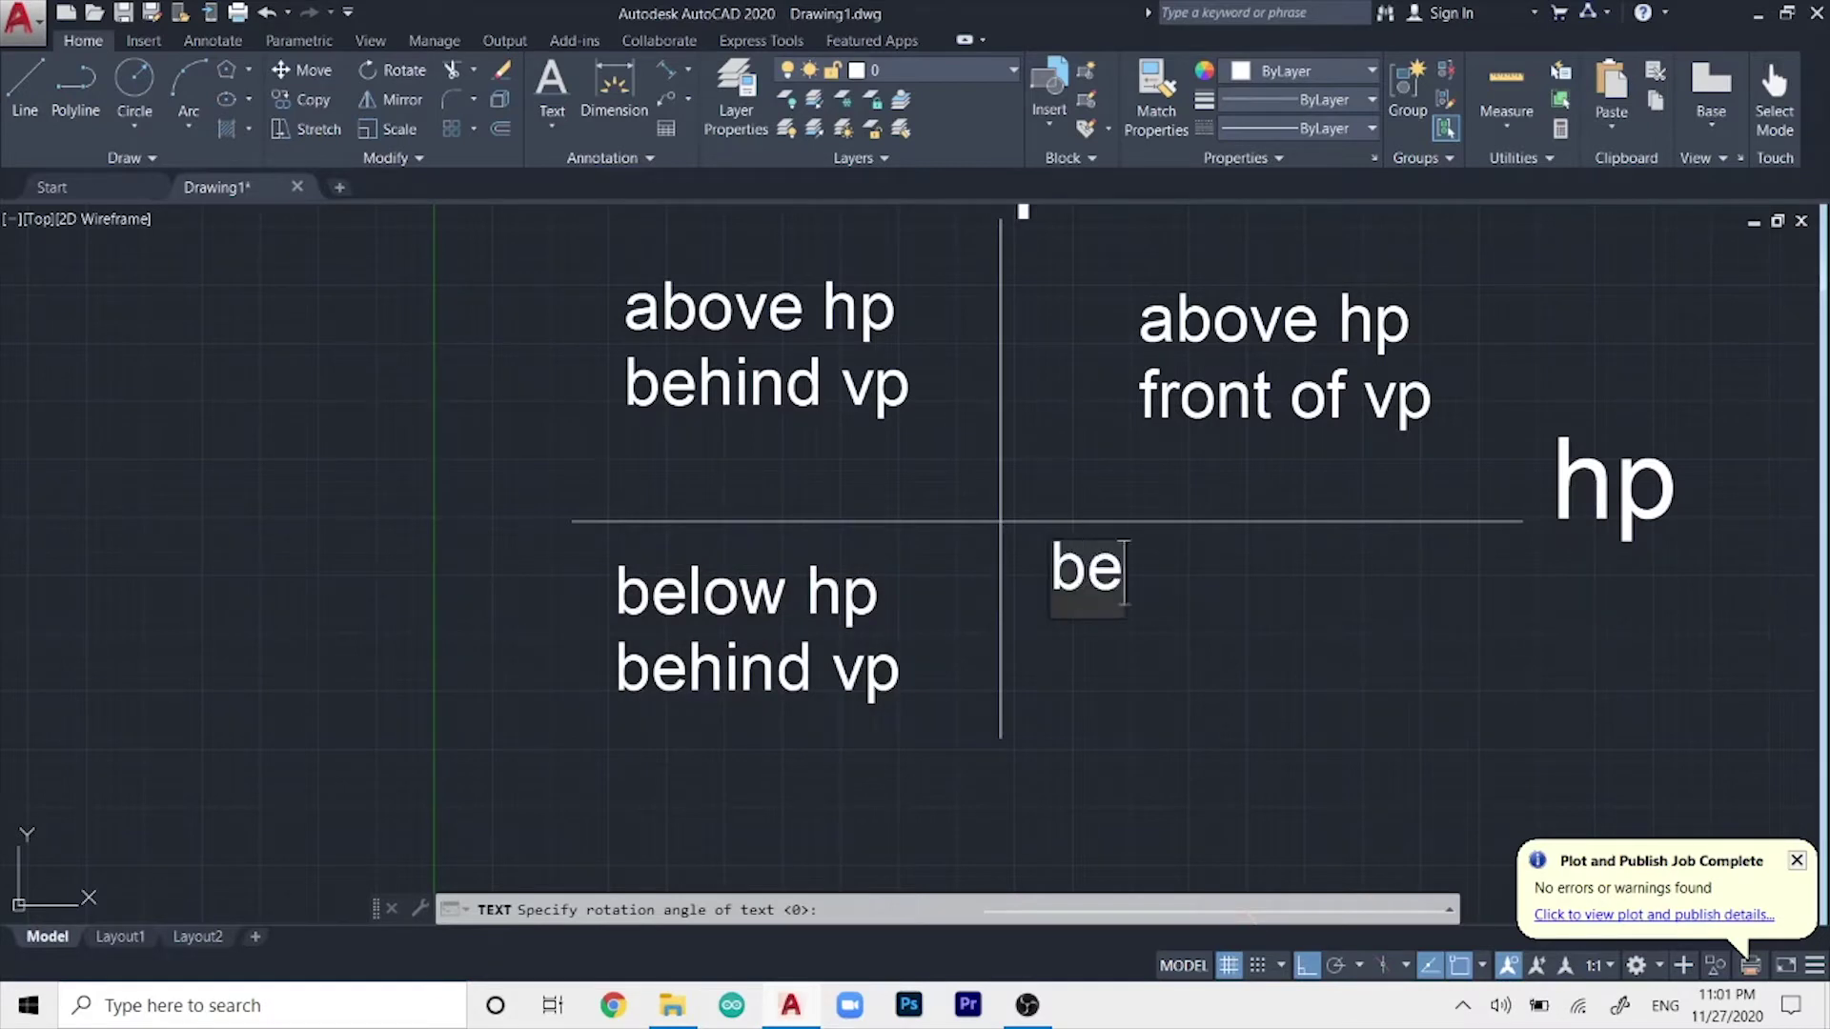
text(low)
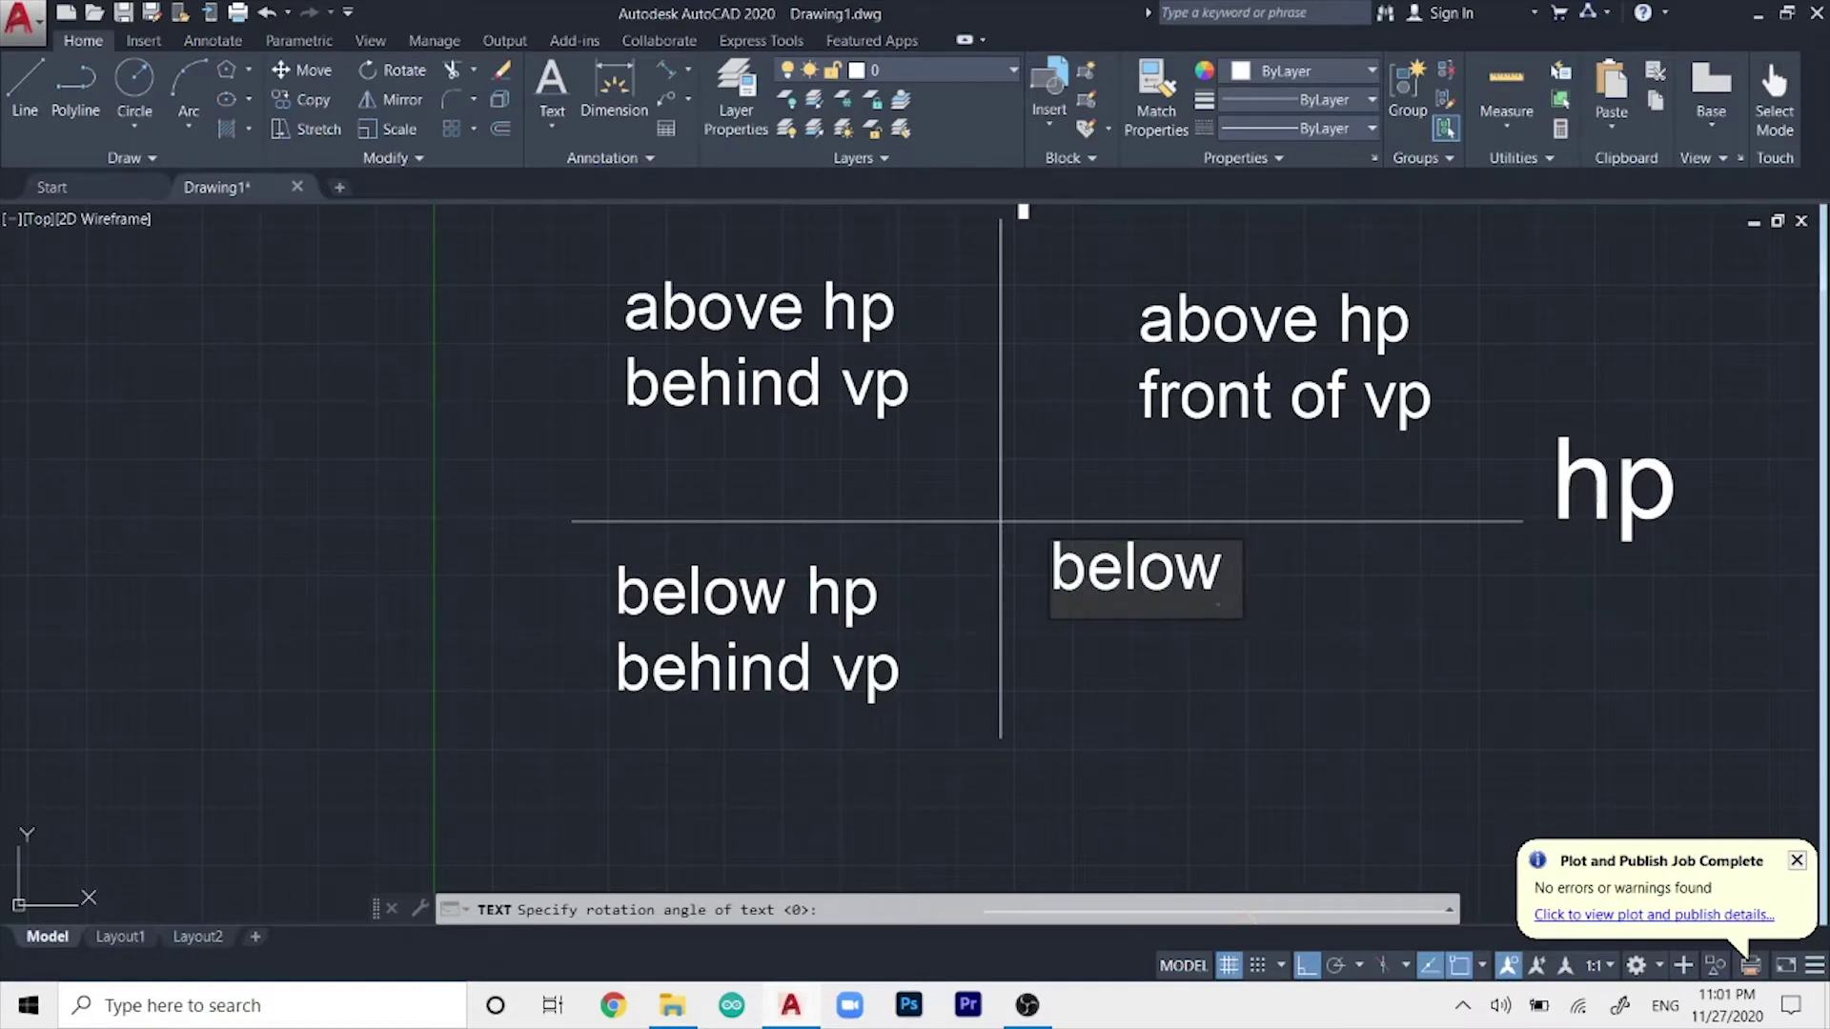
text( hp)
key(Return)
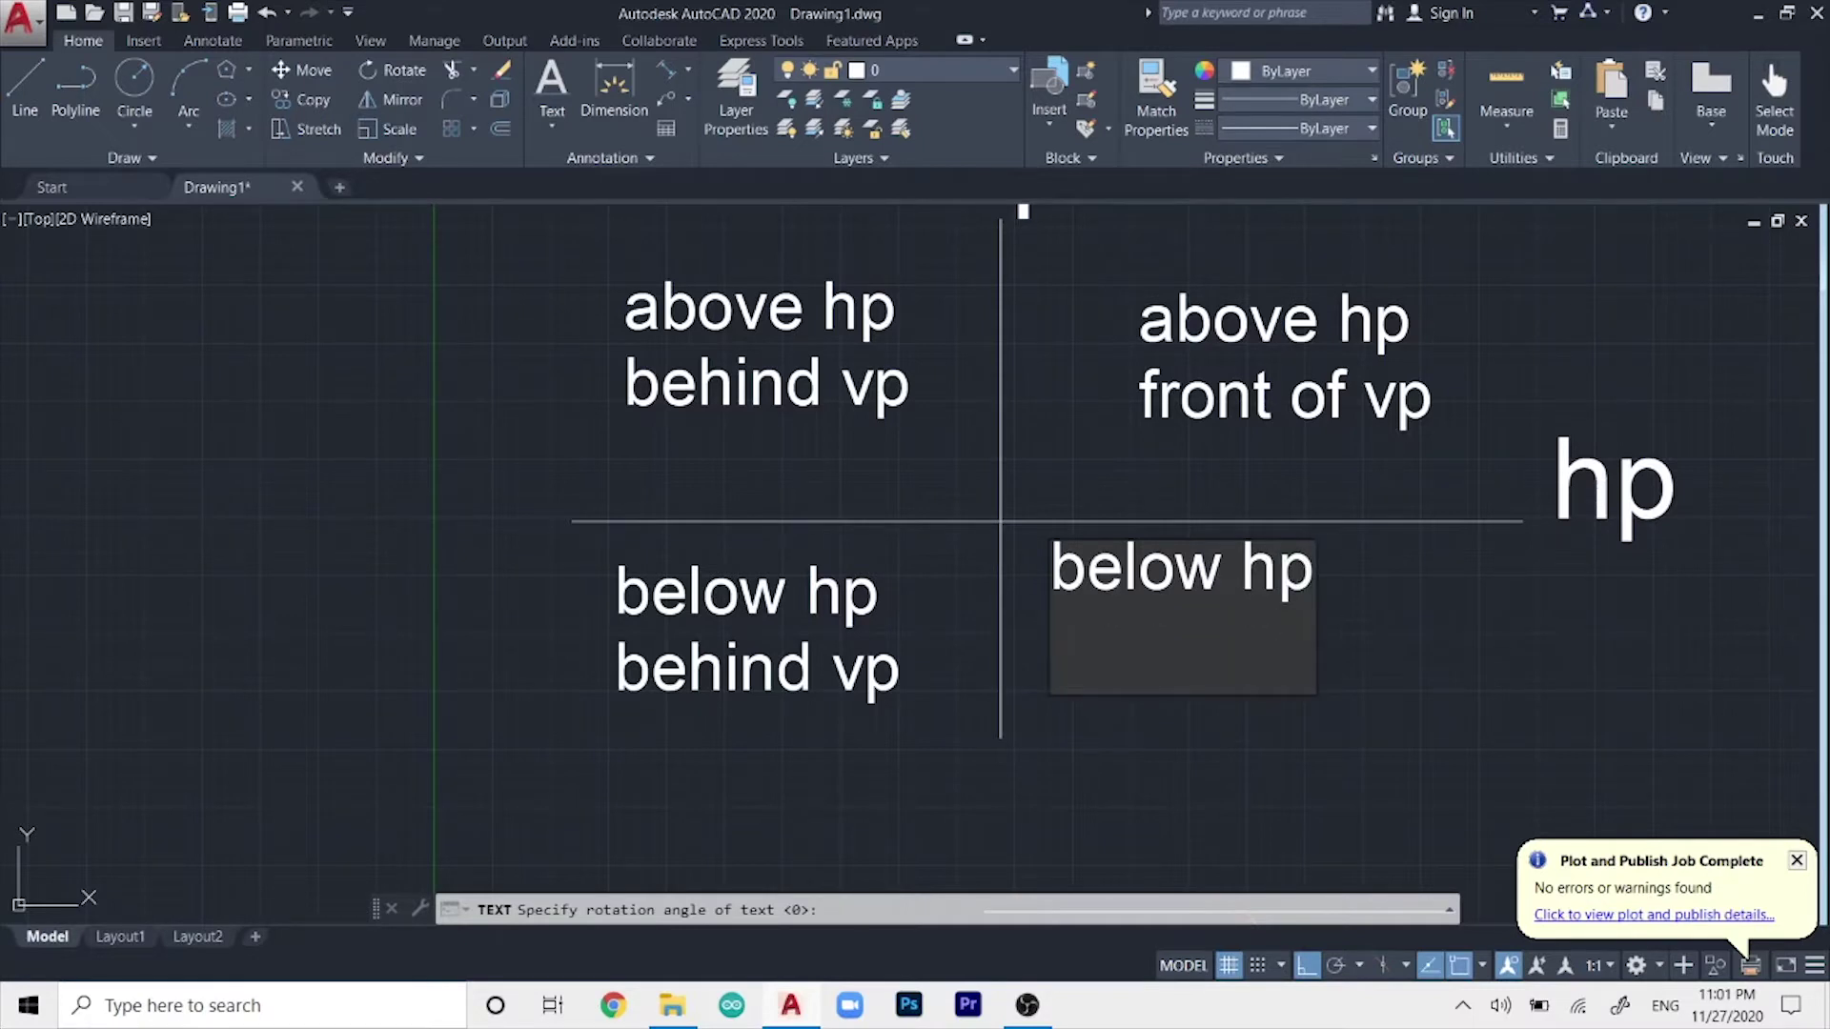
text(fornt)
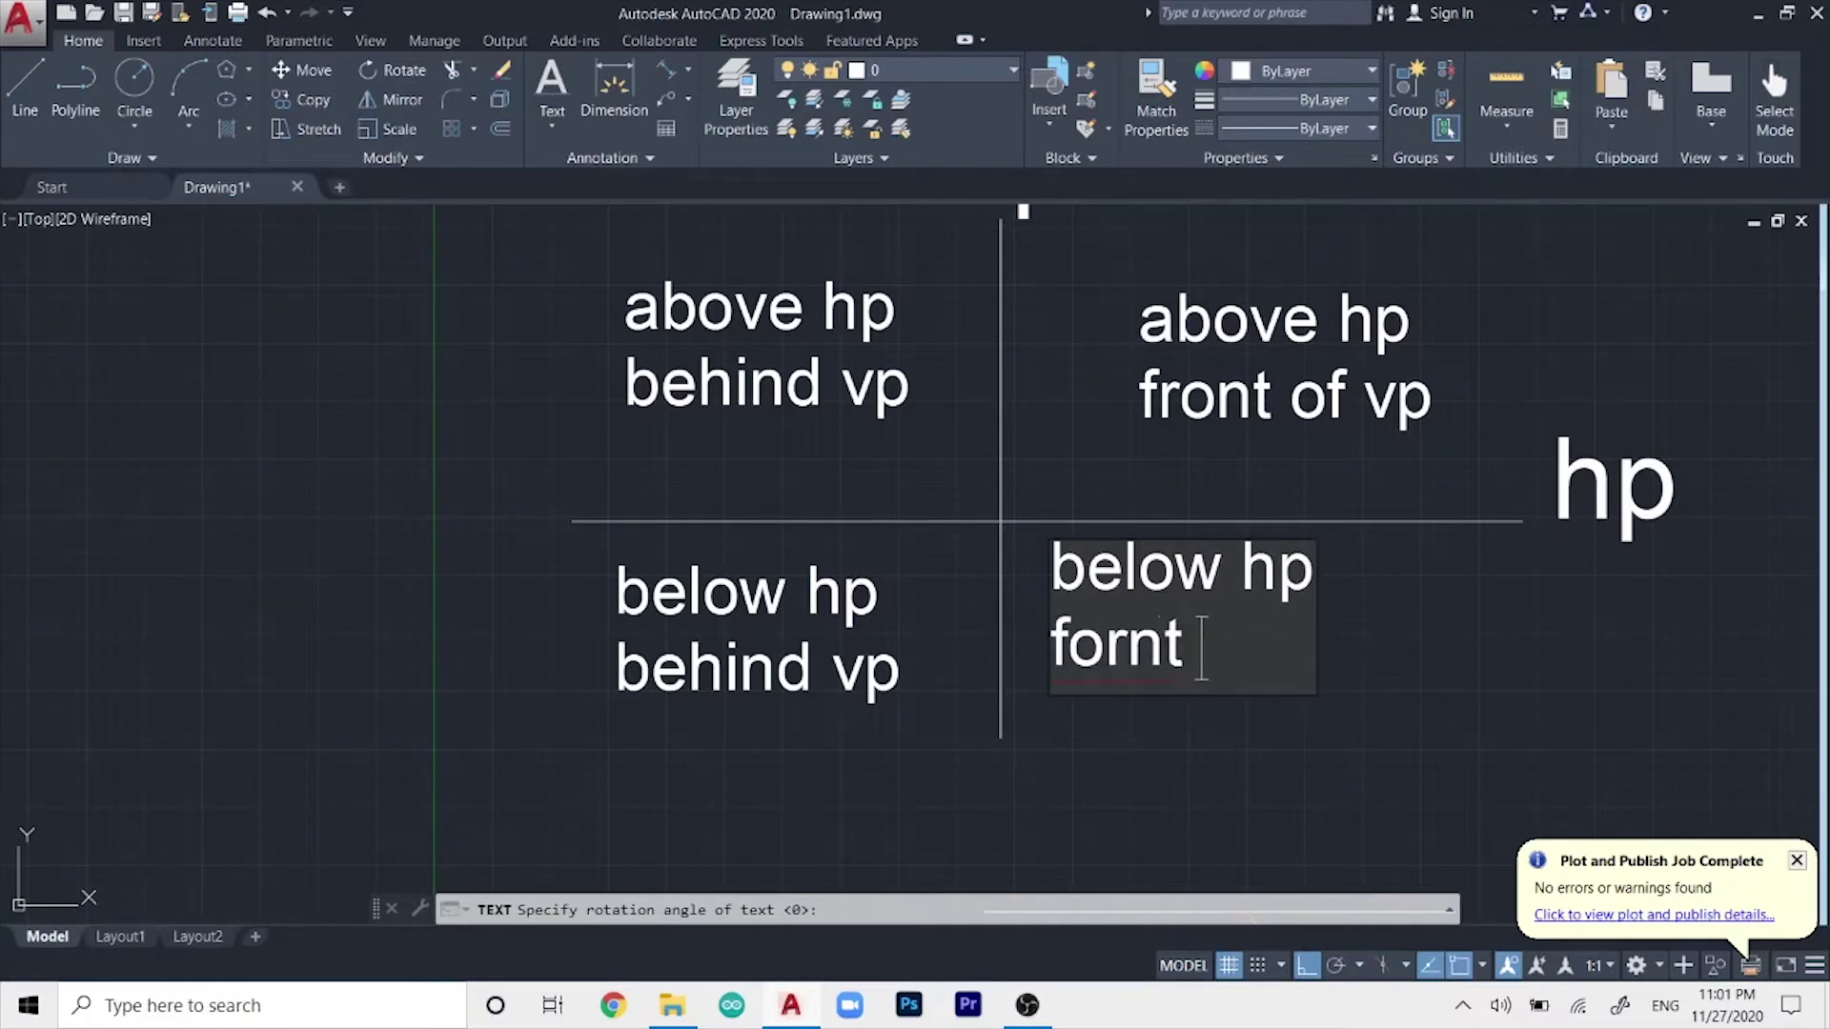
key(BackSpace)
key(BackSpace)
key(BackSpace)
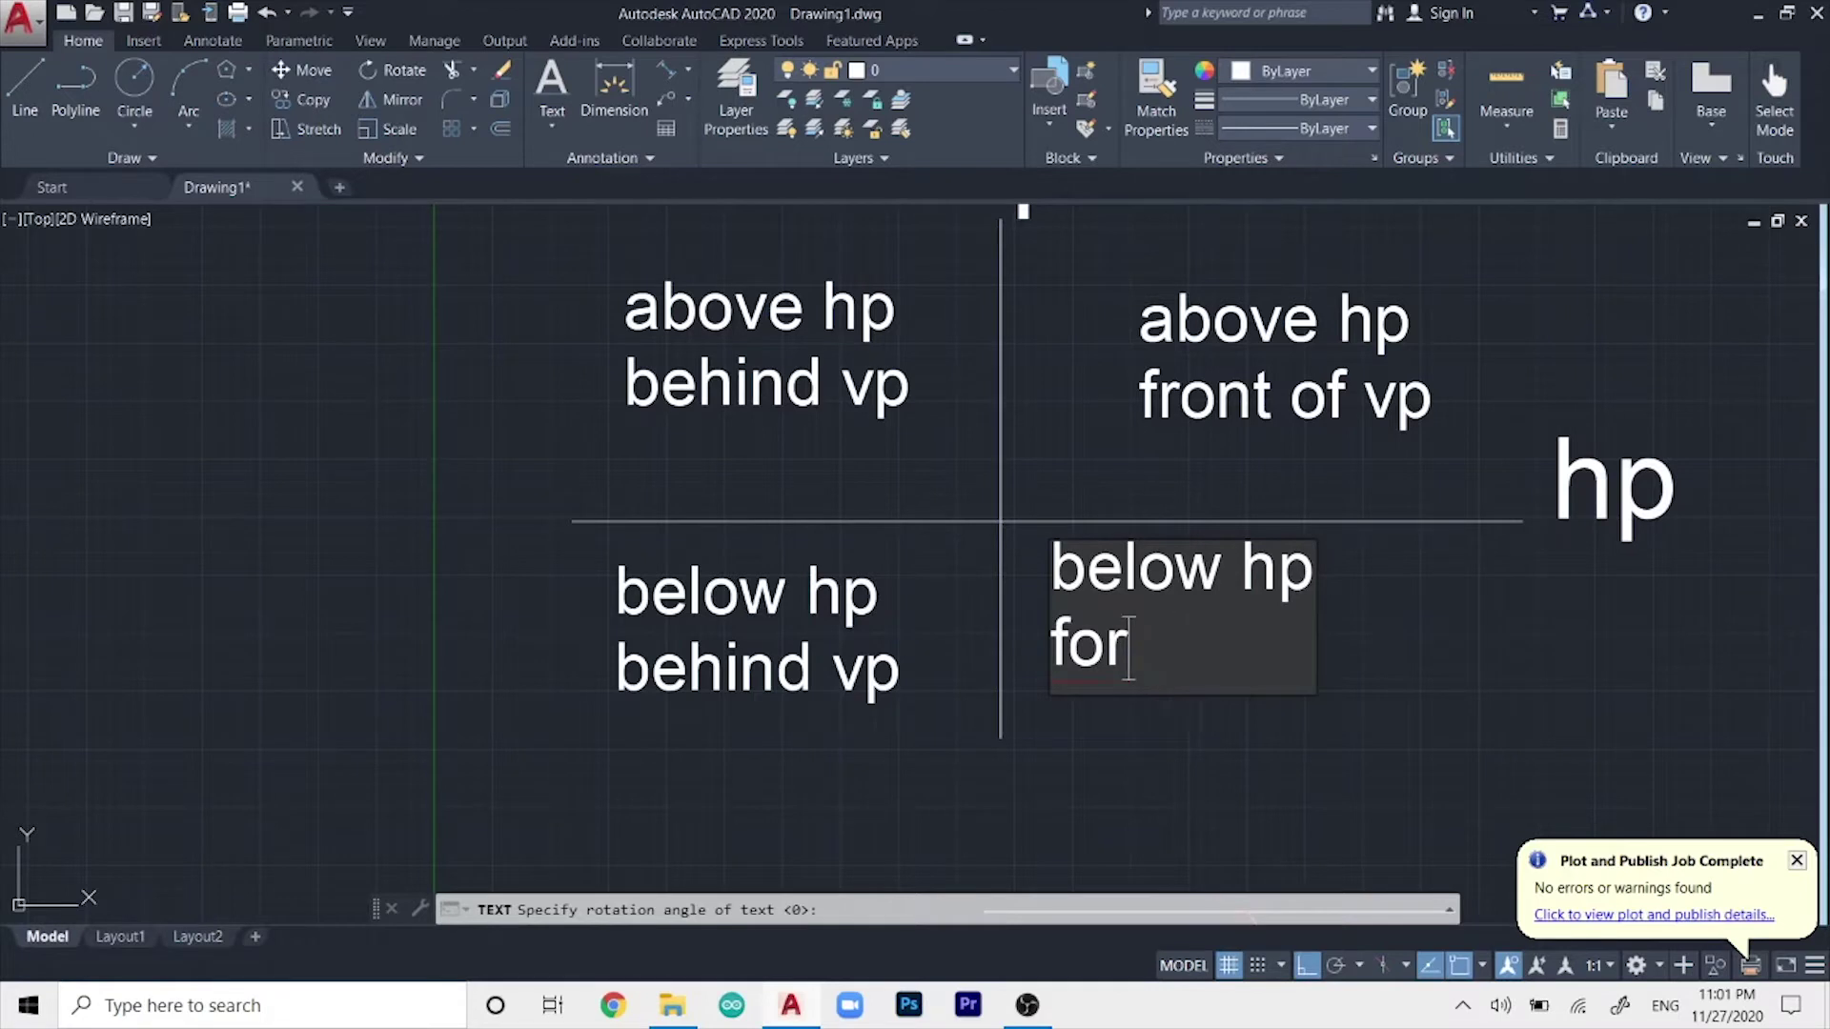
key(BackSpace)
key(BackSpace)
text(ront )
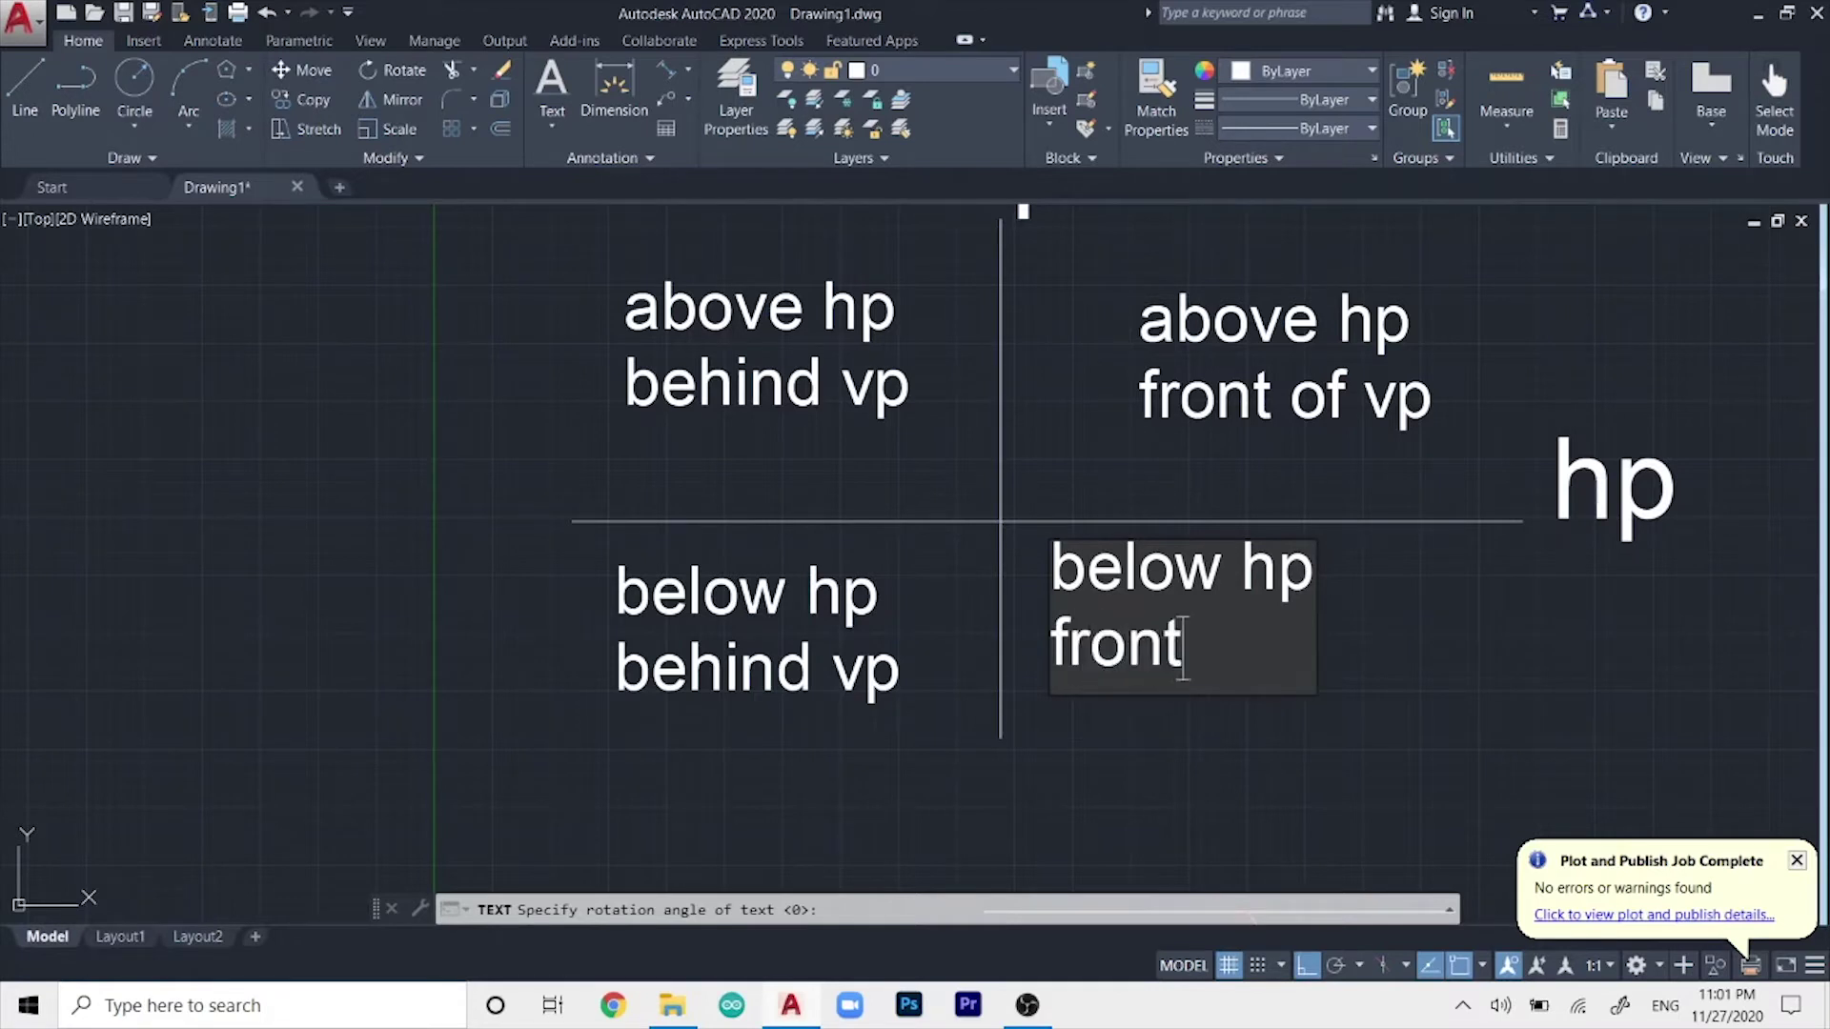
text(of vp)
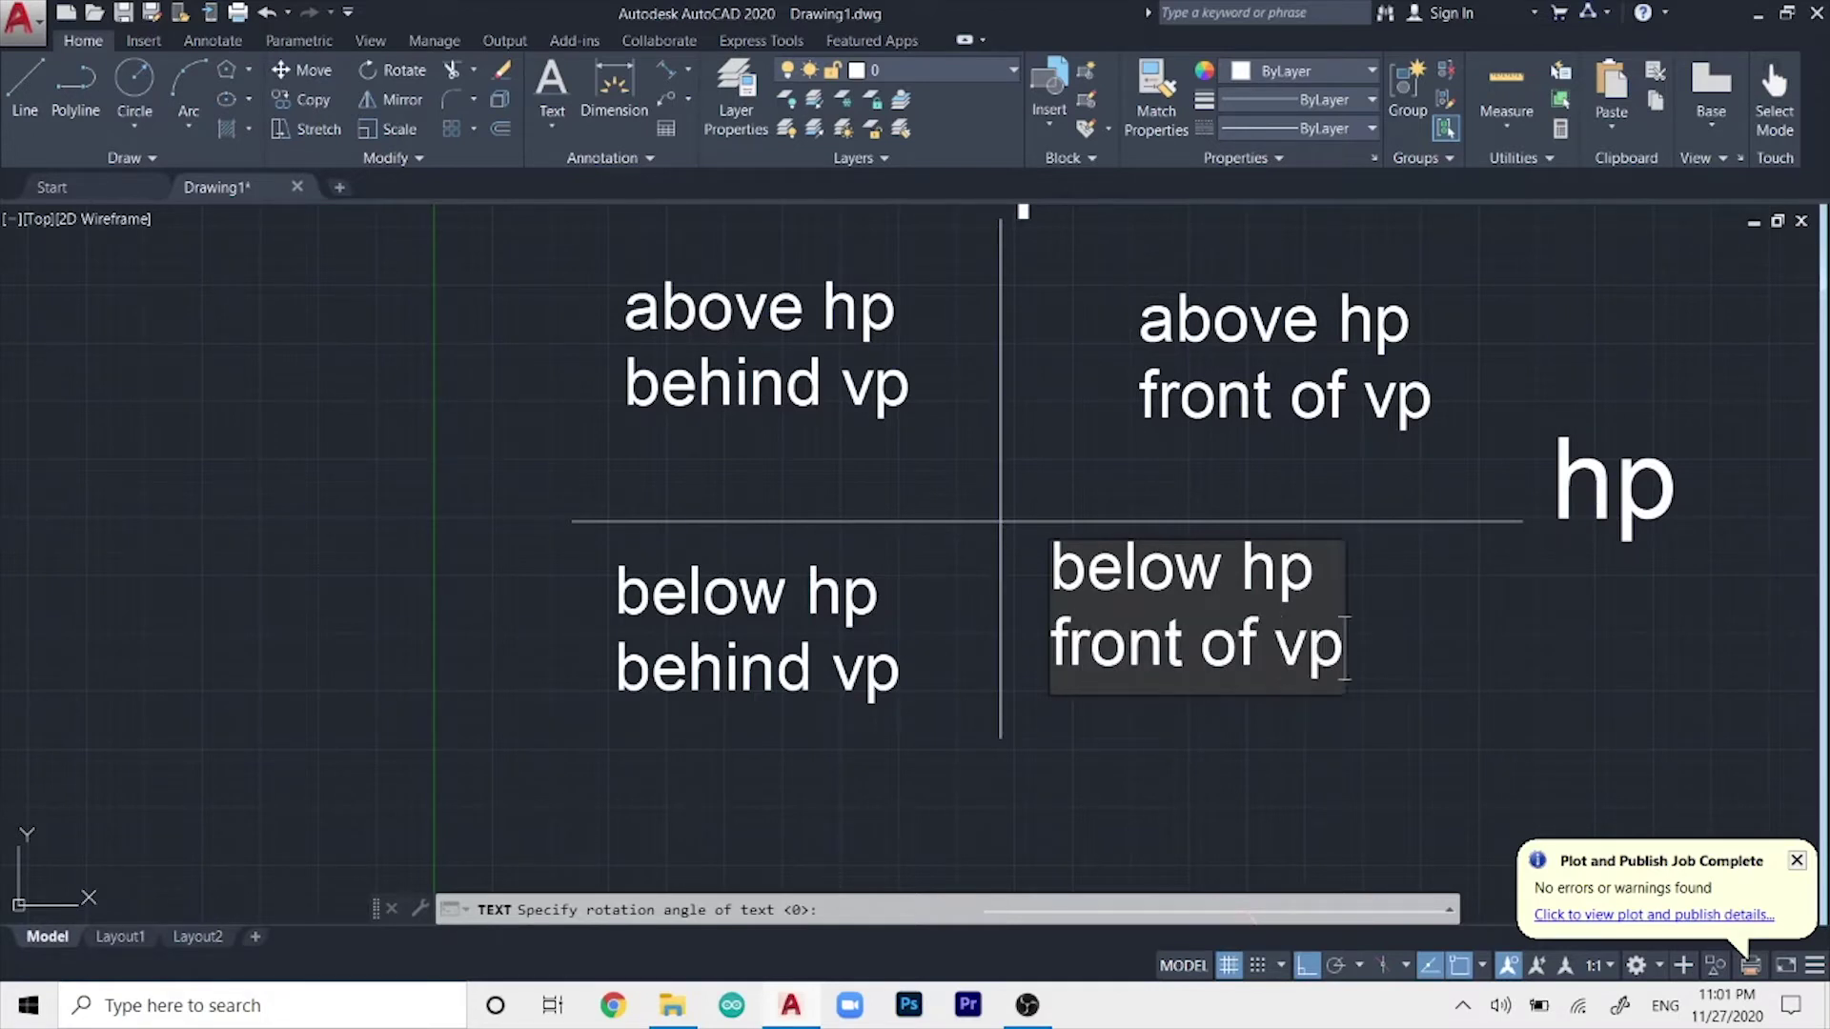
click(1400, 583)
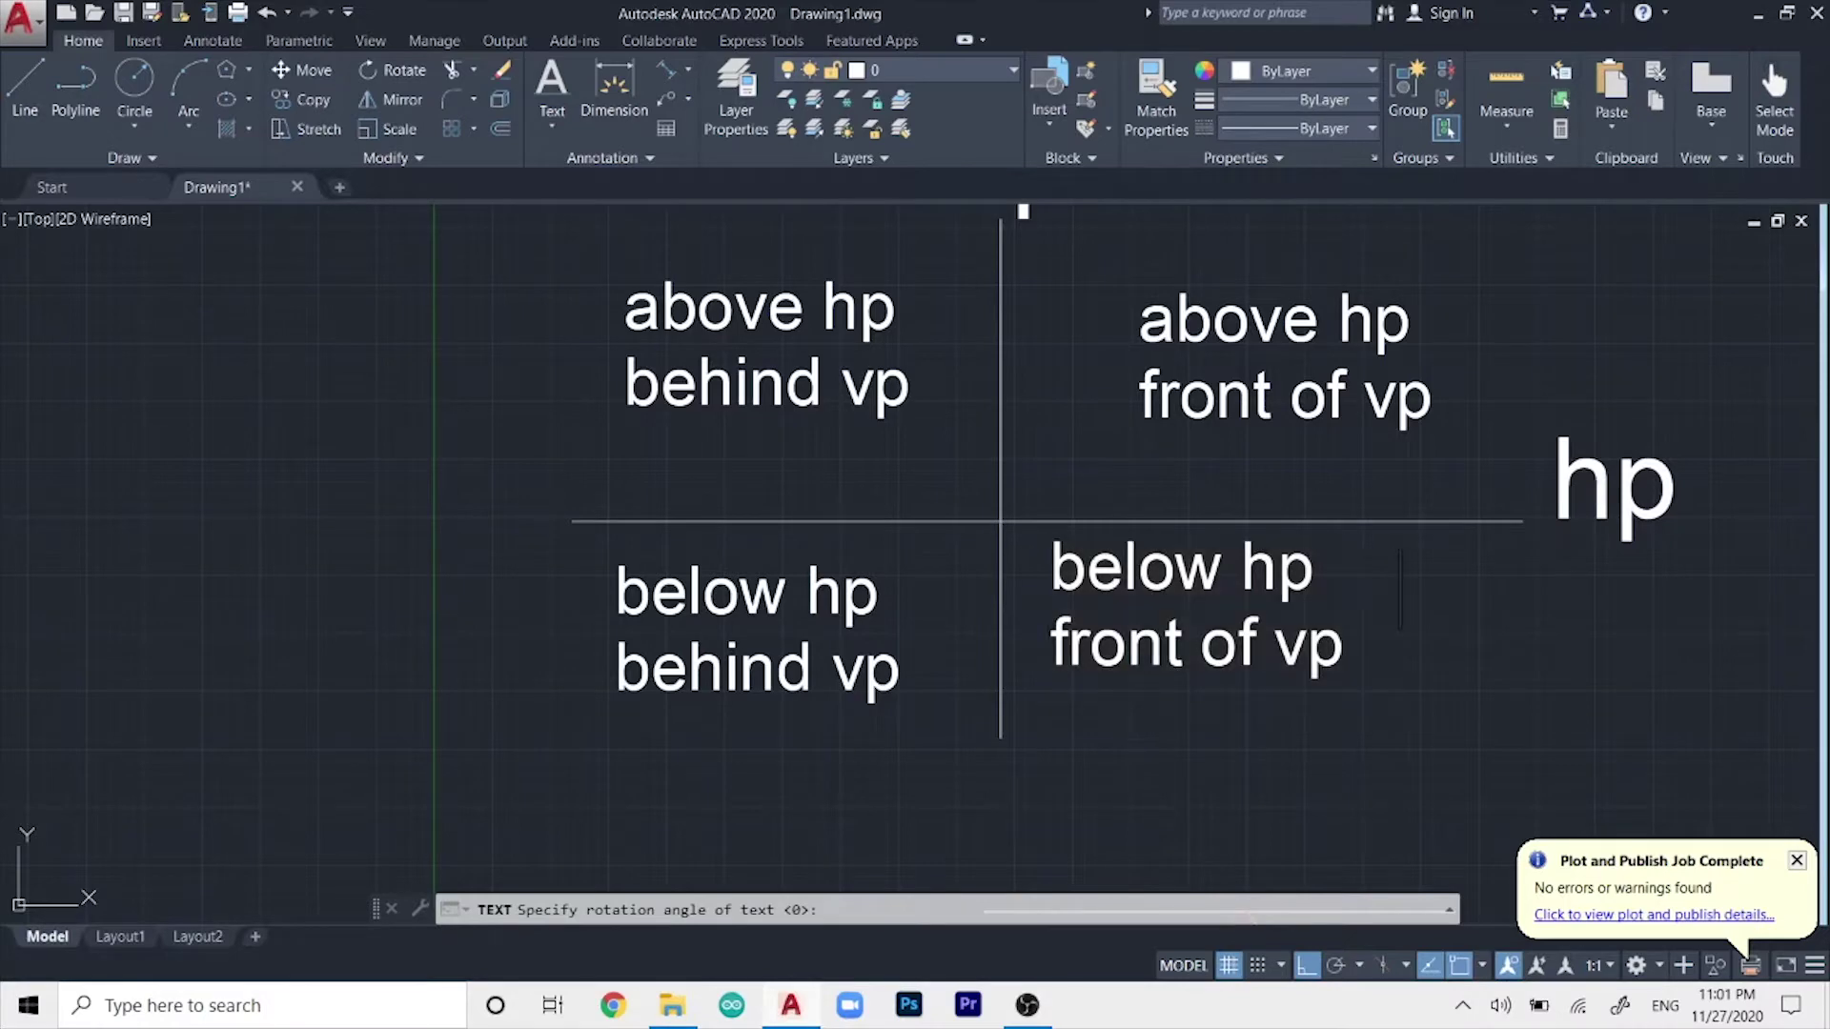
scroll(1317, 405, down, 3)
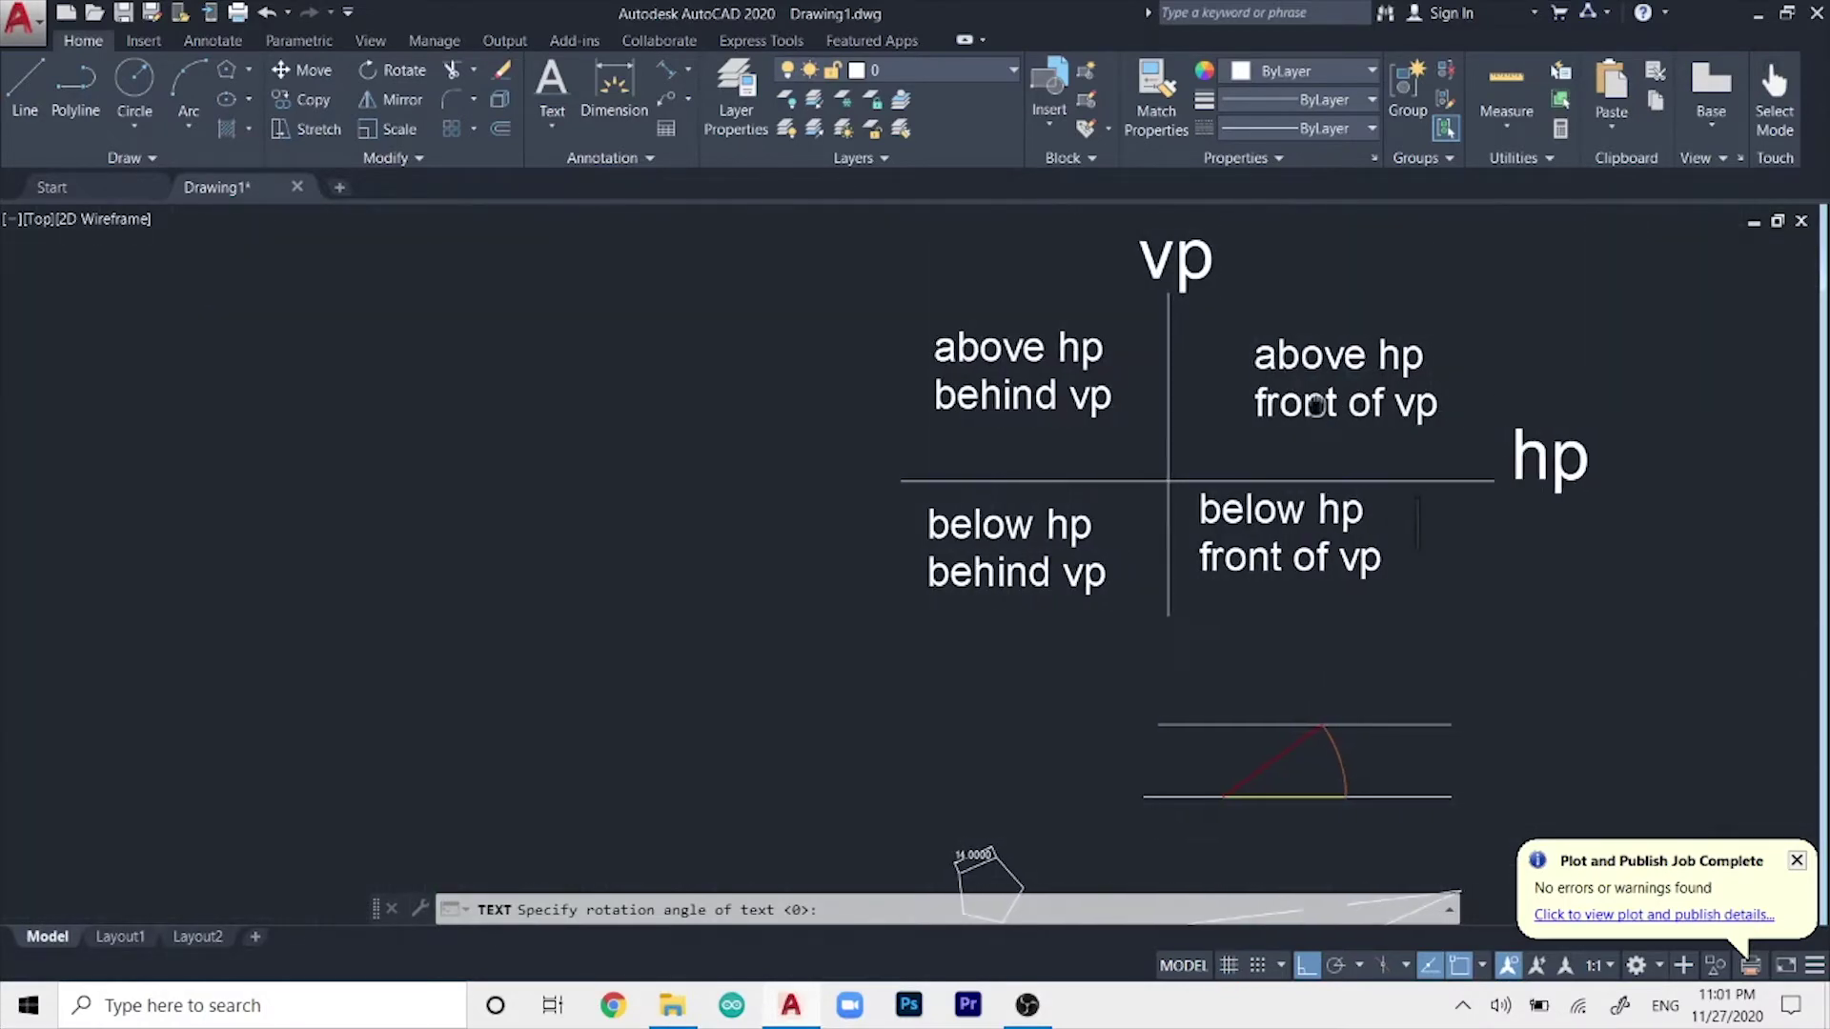
- Turn the grid back on and pan the diagram to the left
key(F7)
middle_drag(1488, 359, 1144, 454)
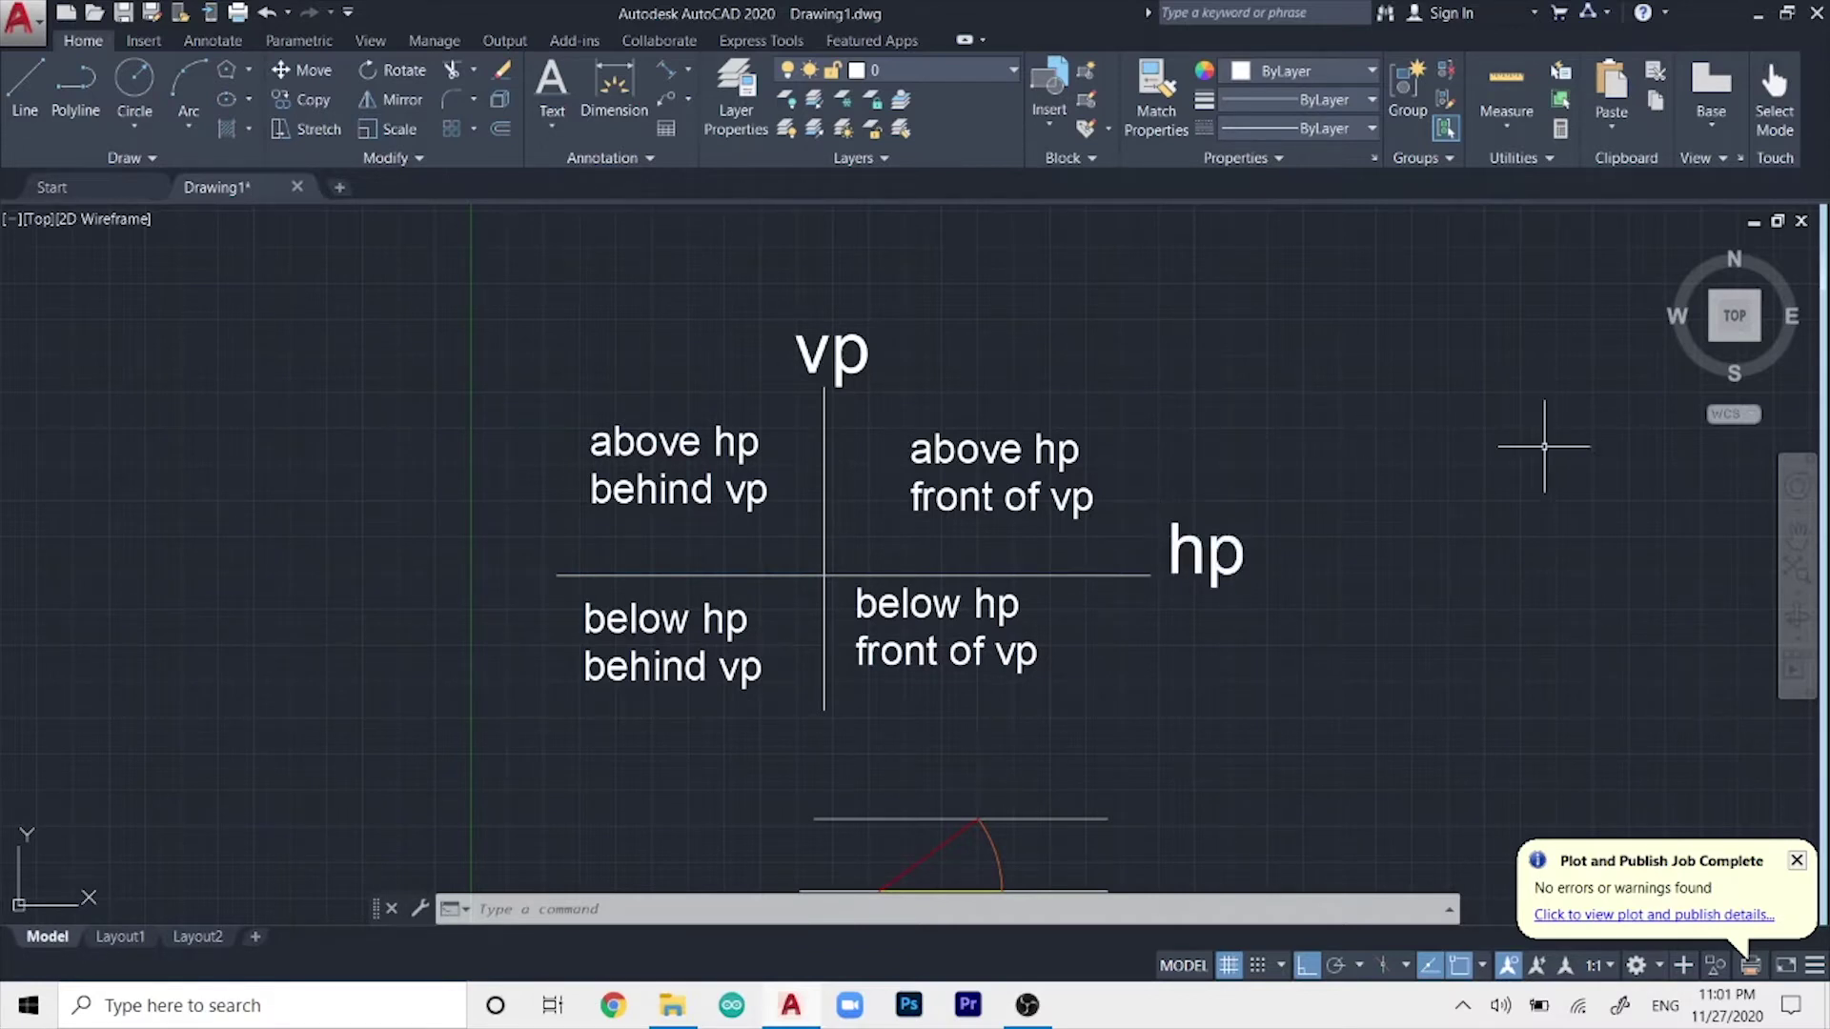
middle_drag(1439, 417, 1067, 397)
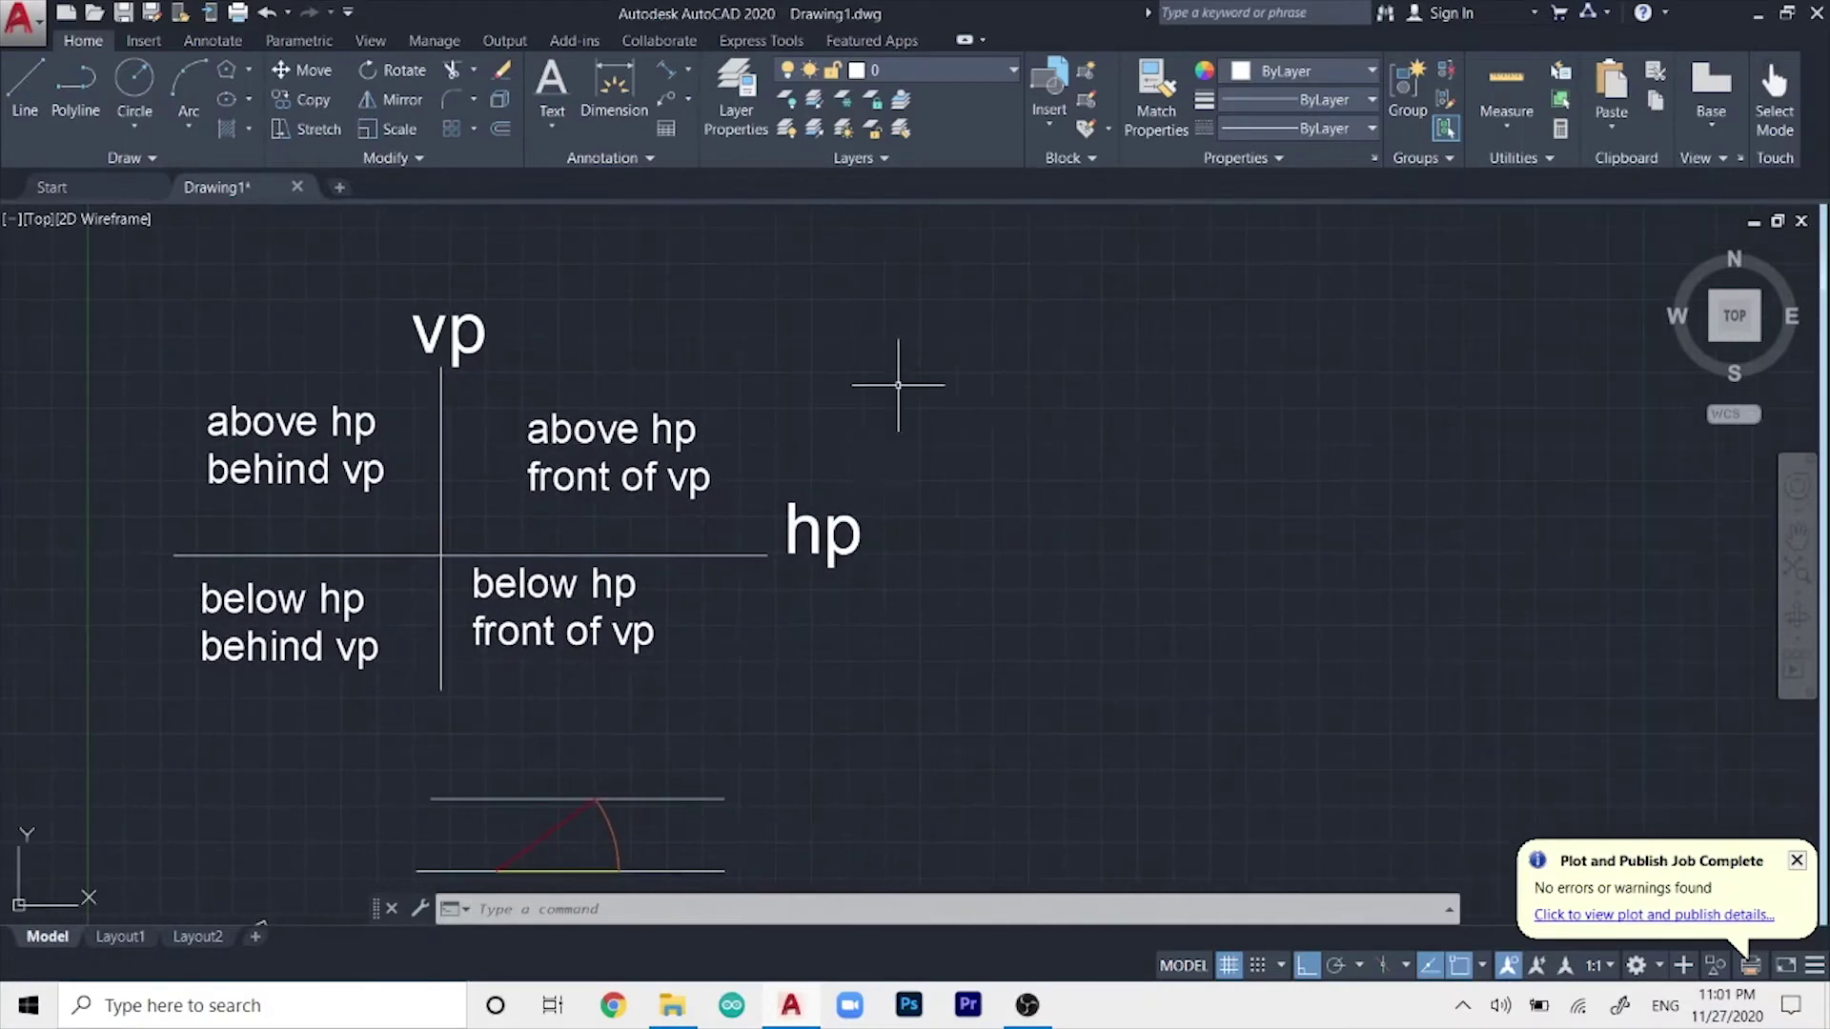
- Draw a horizontal reference line to the right of the quadrant diagram
click(25, 91)
click(906, 375)
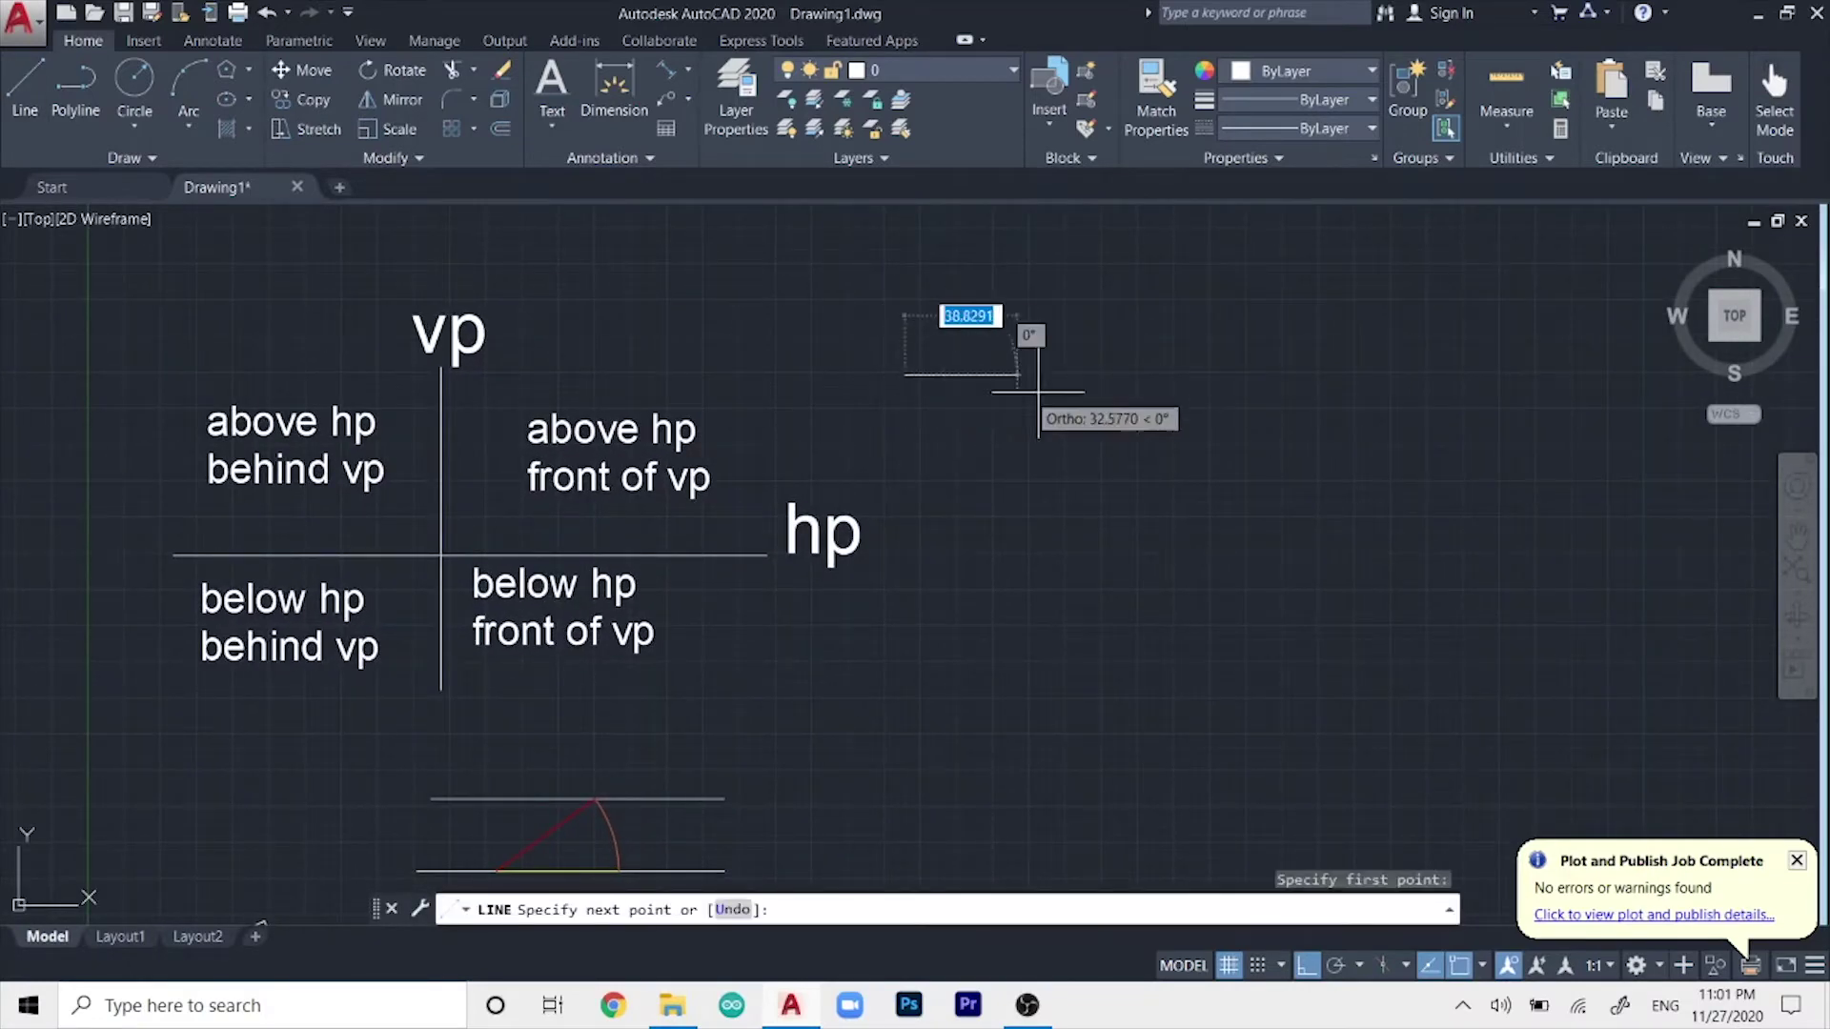
click(1543, 374)
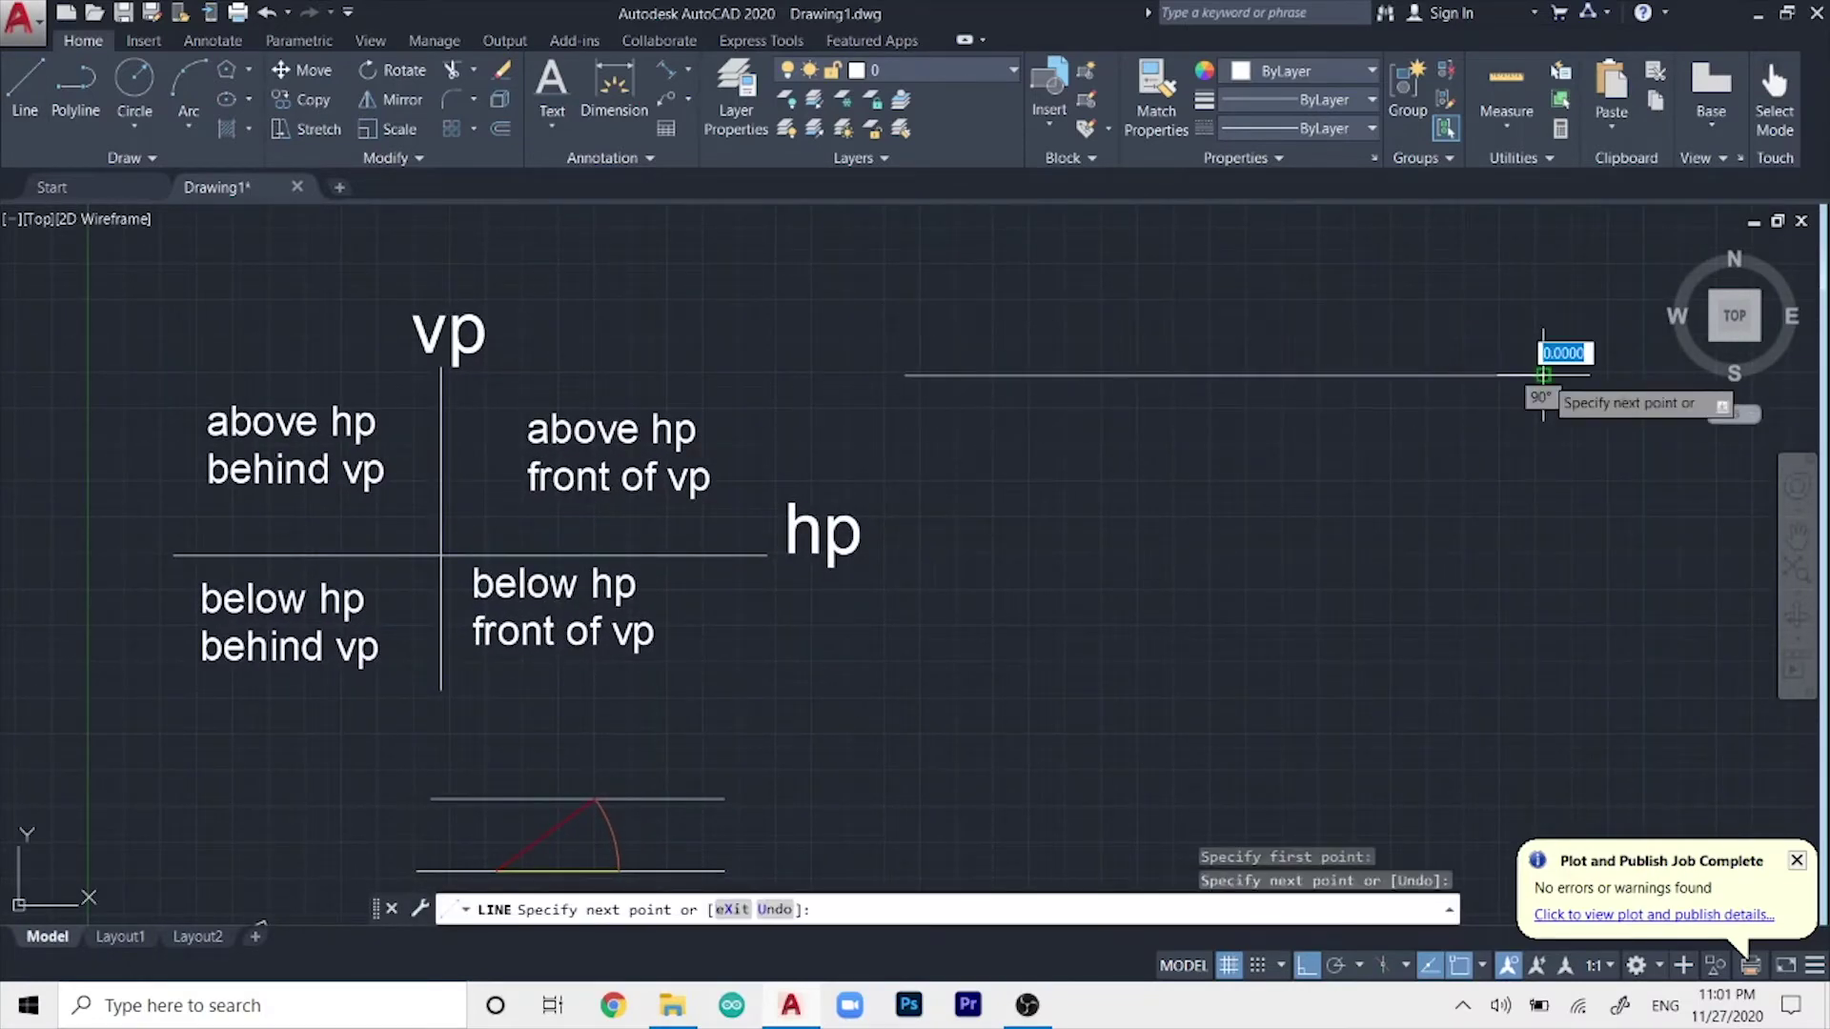
key(Escape)
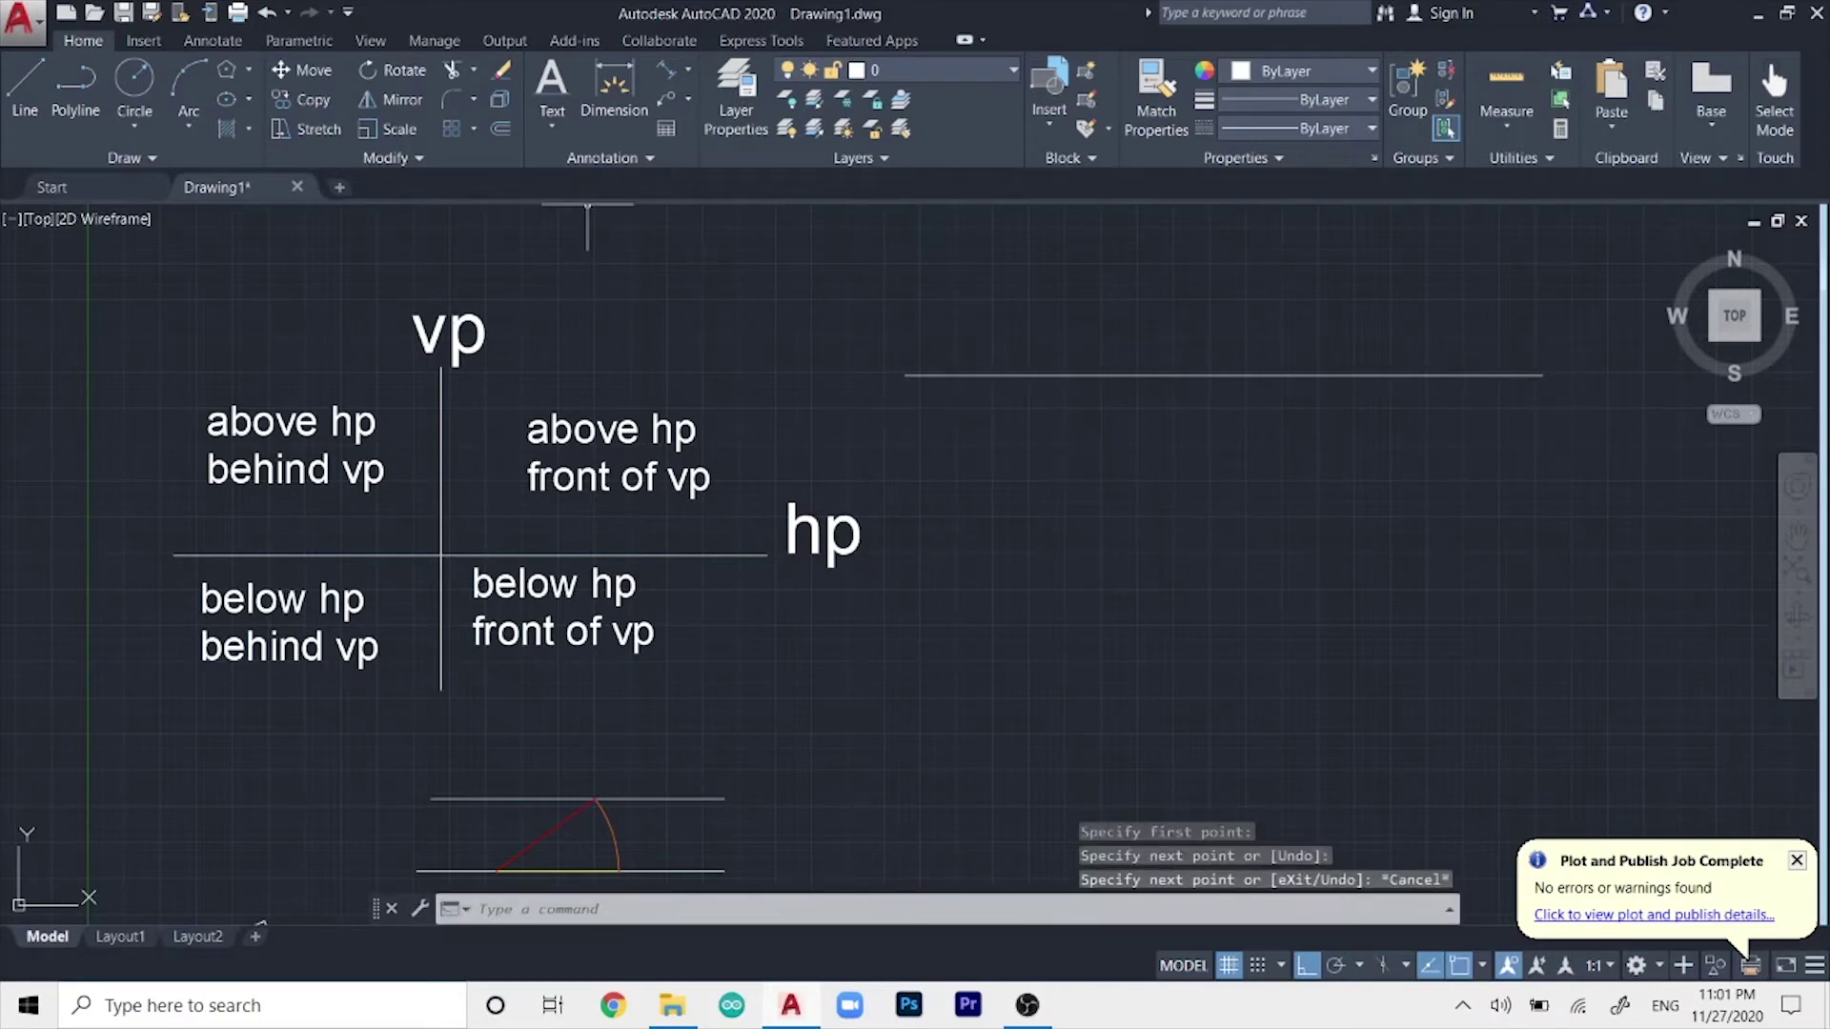
- Label the reference line's left end 'x' and its right end 'Y'
click(552, 90)
click(825, 379)
key(Return)
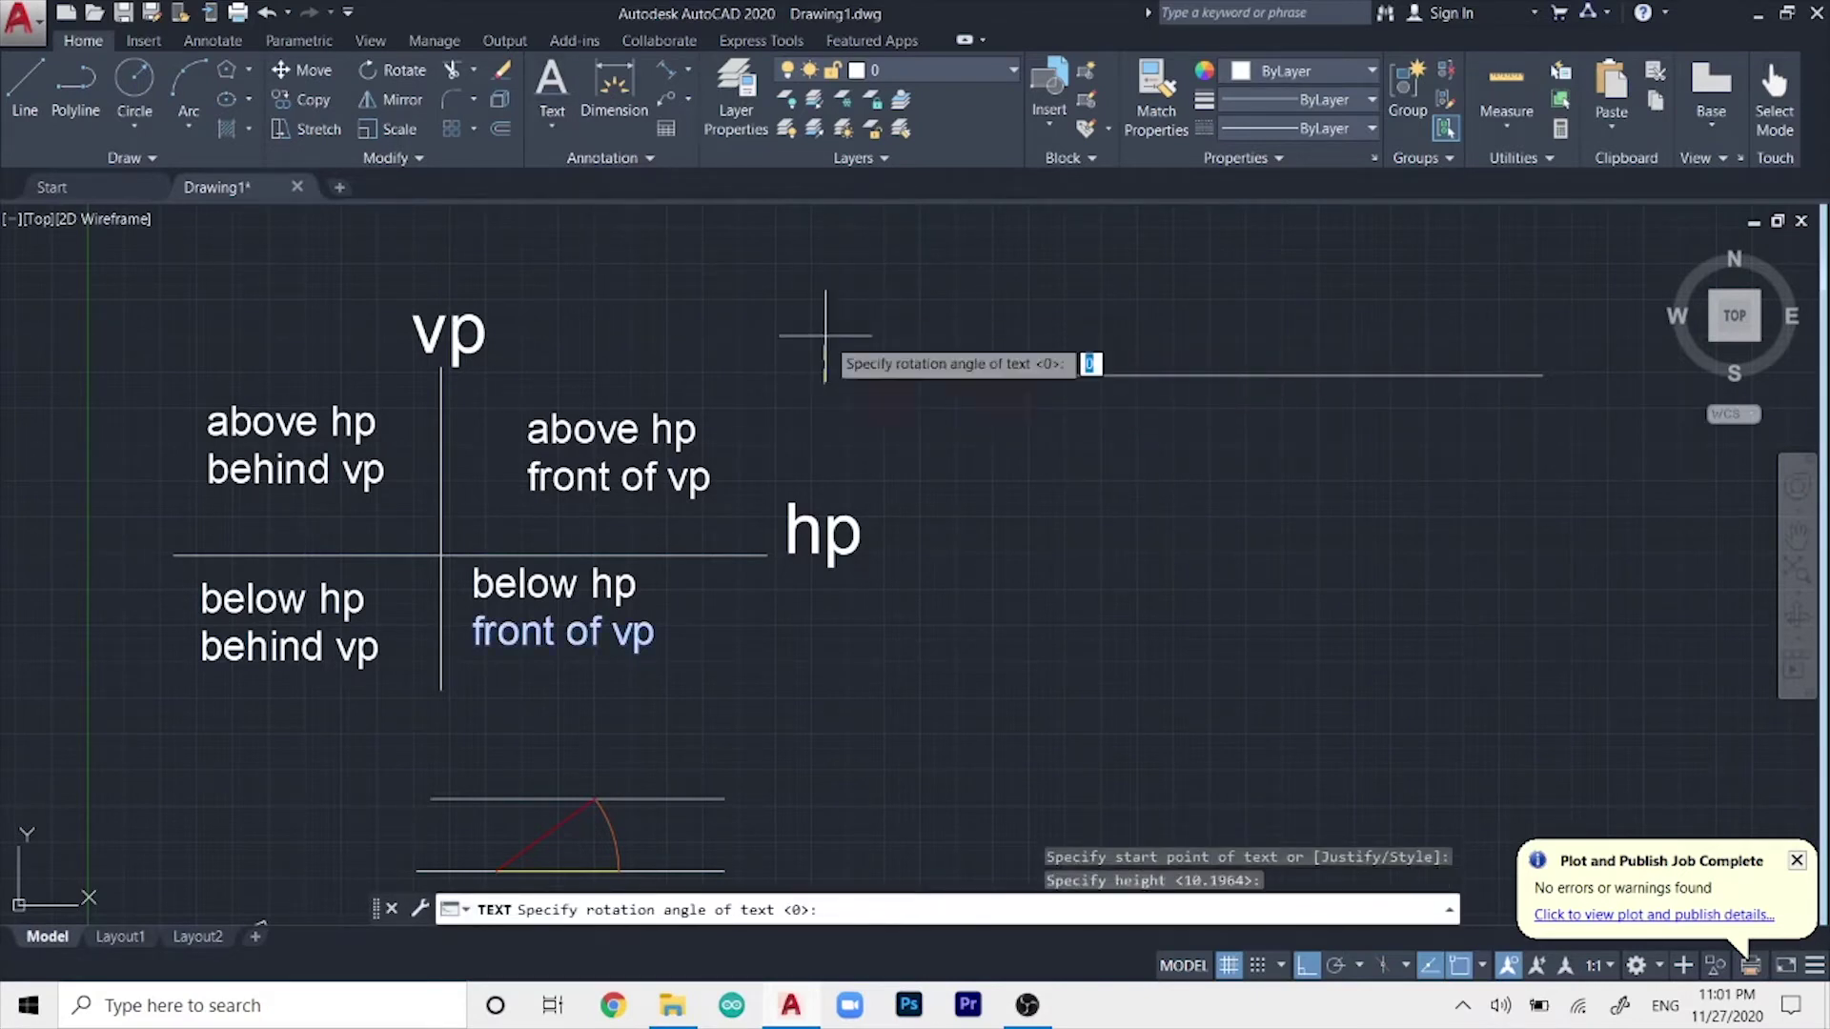
key(Return)
text(x)
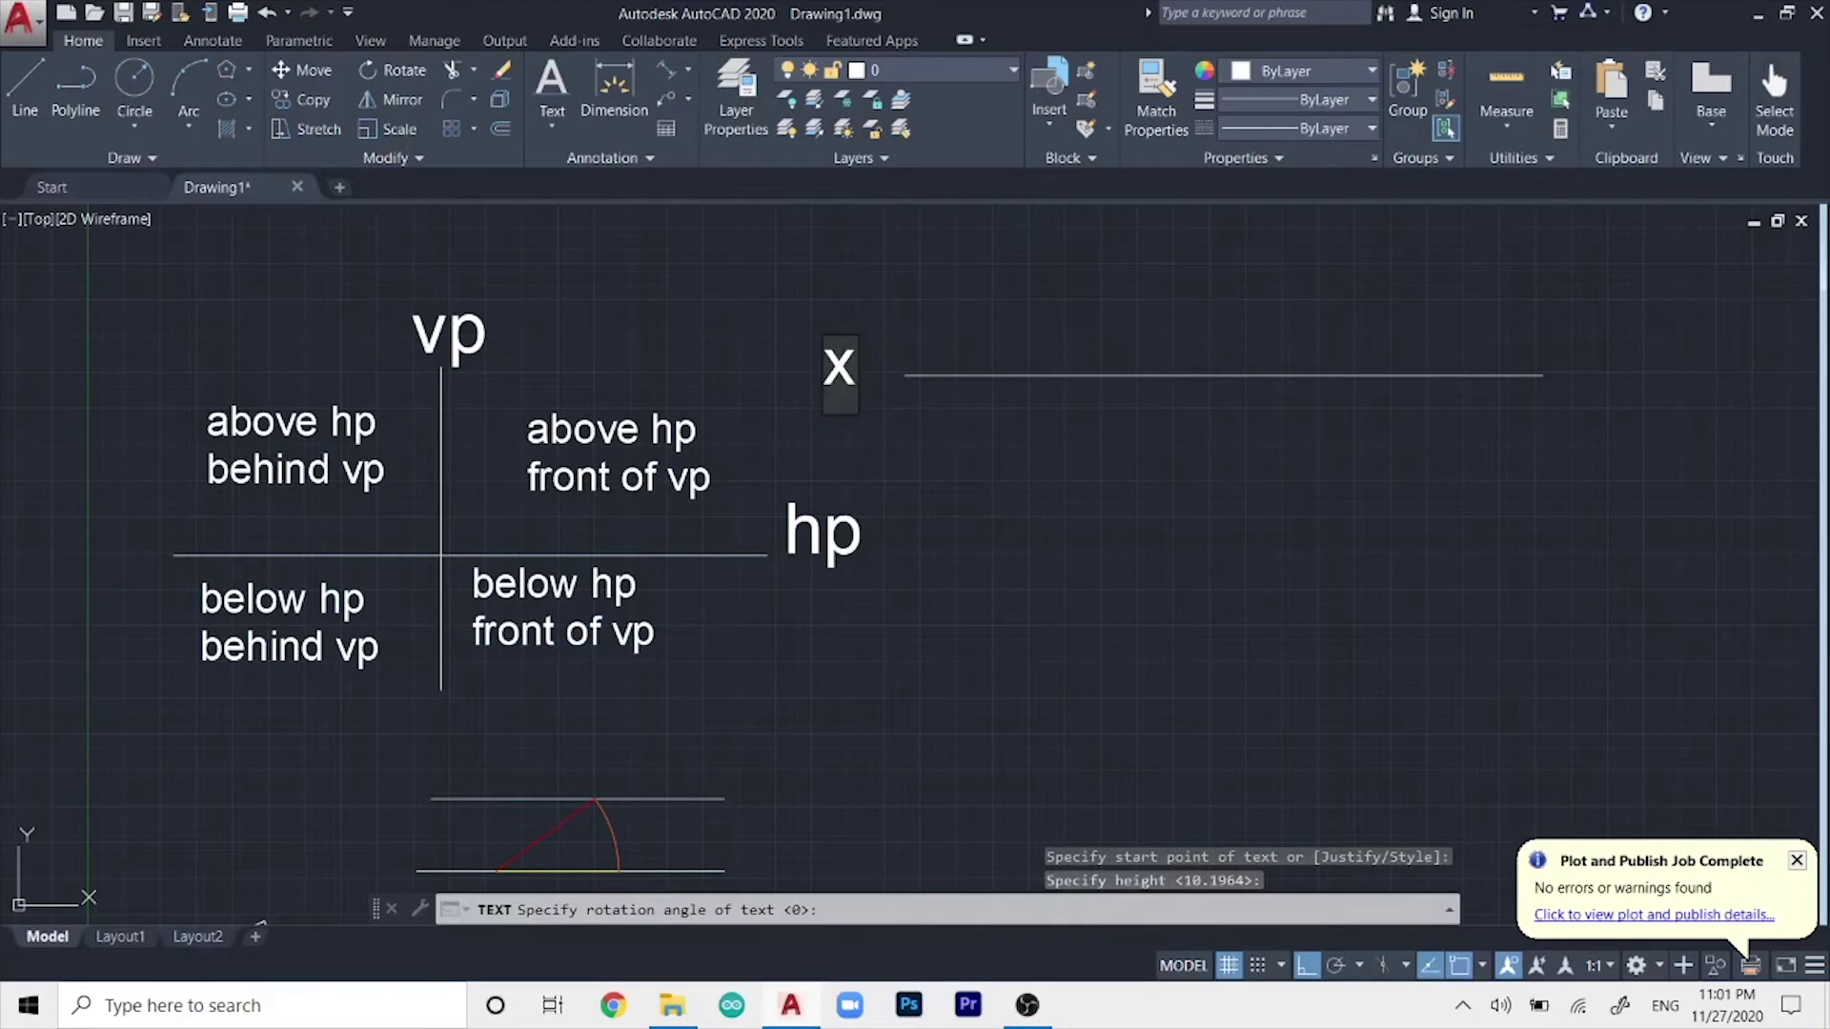
click(1567, 367)
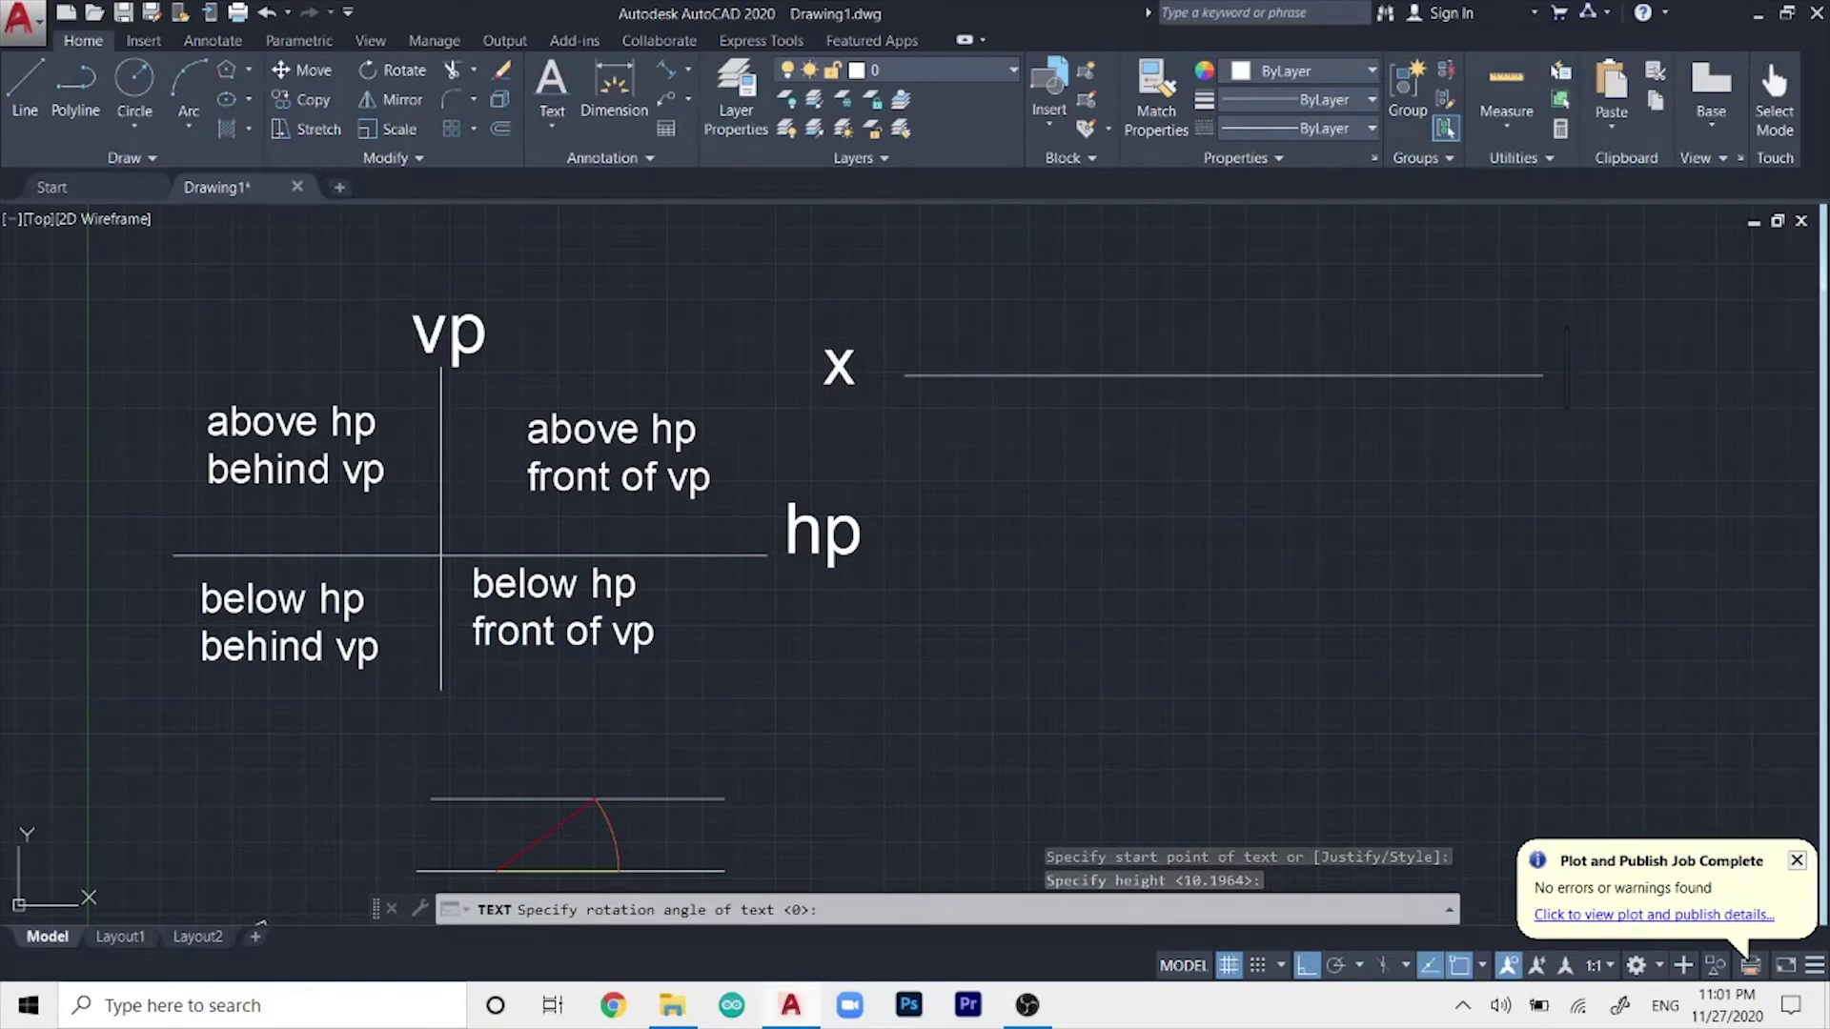
text(Y)
click(1643, 502)
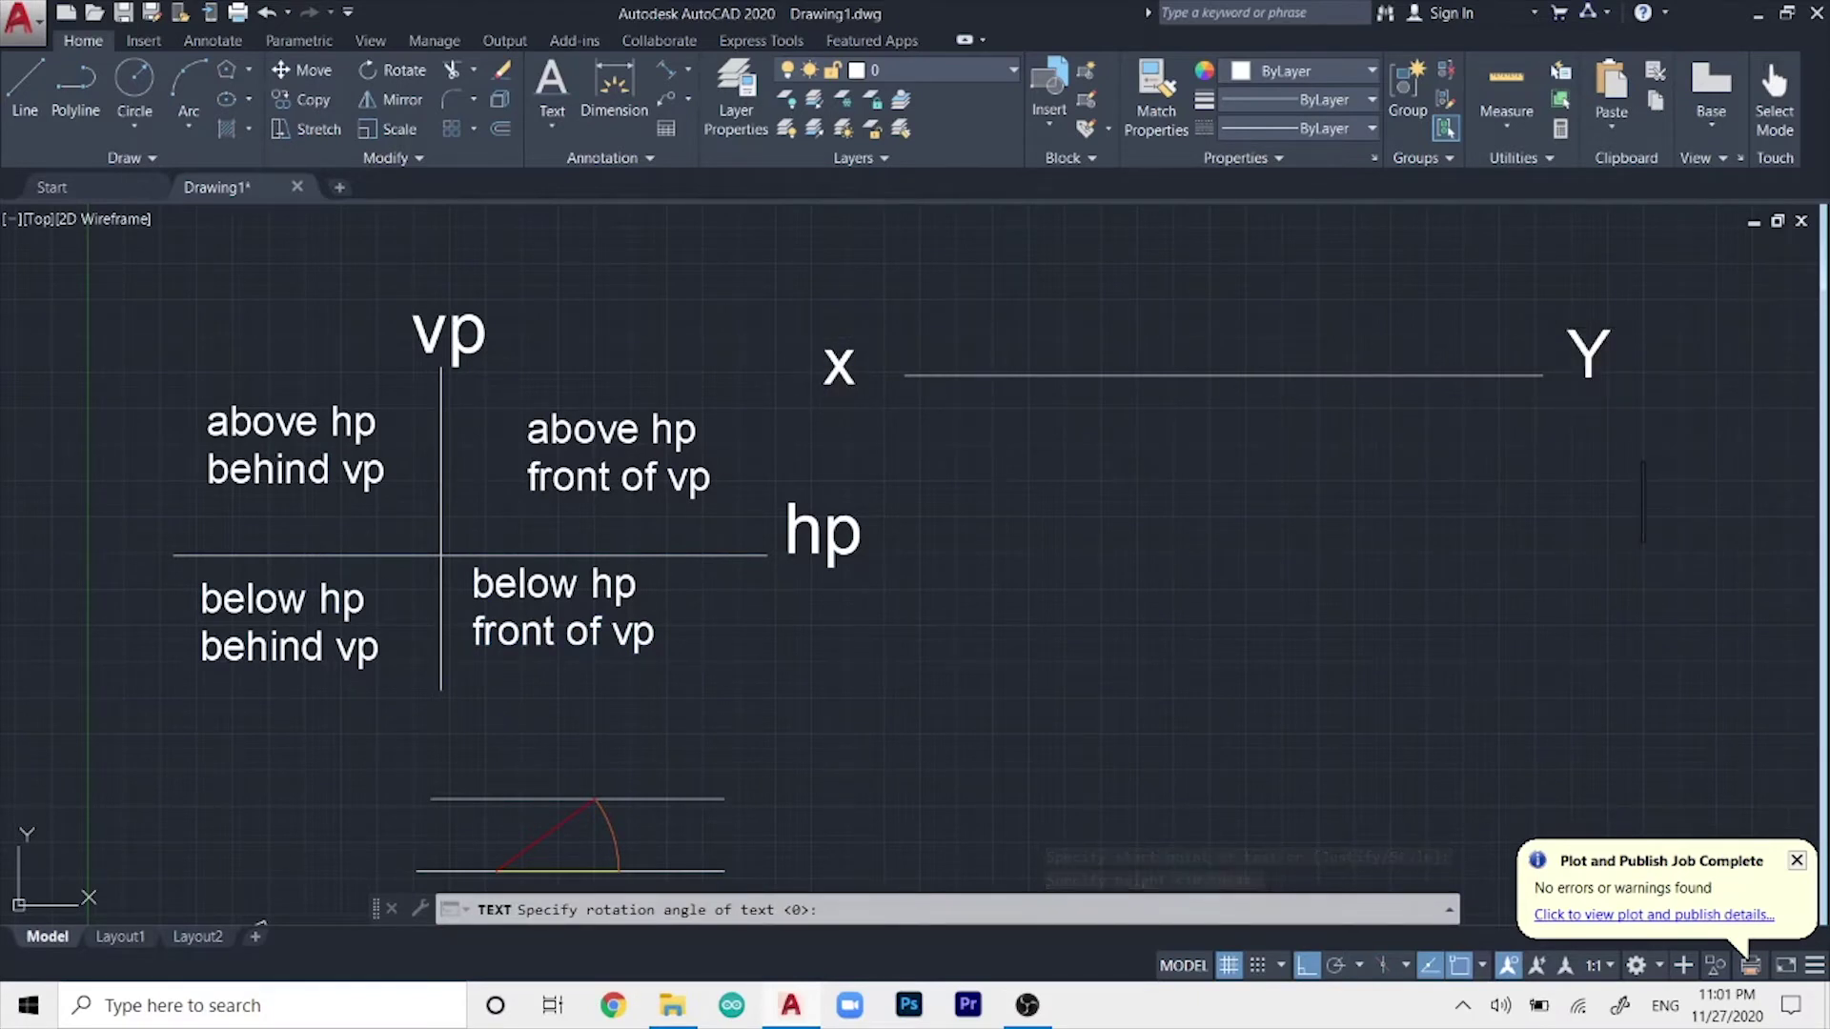
key(Return)
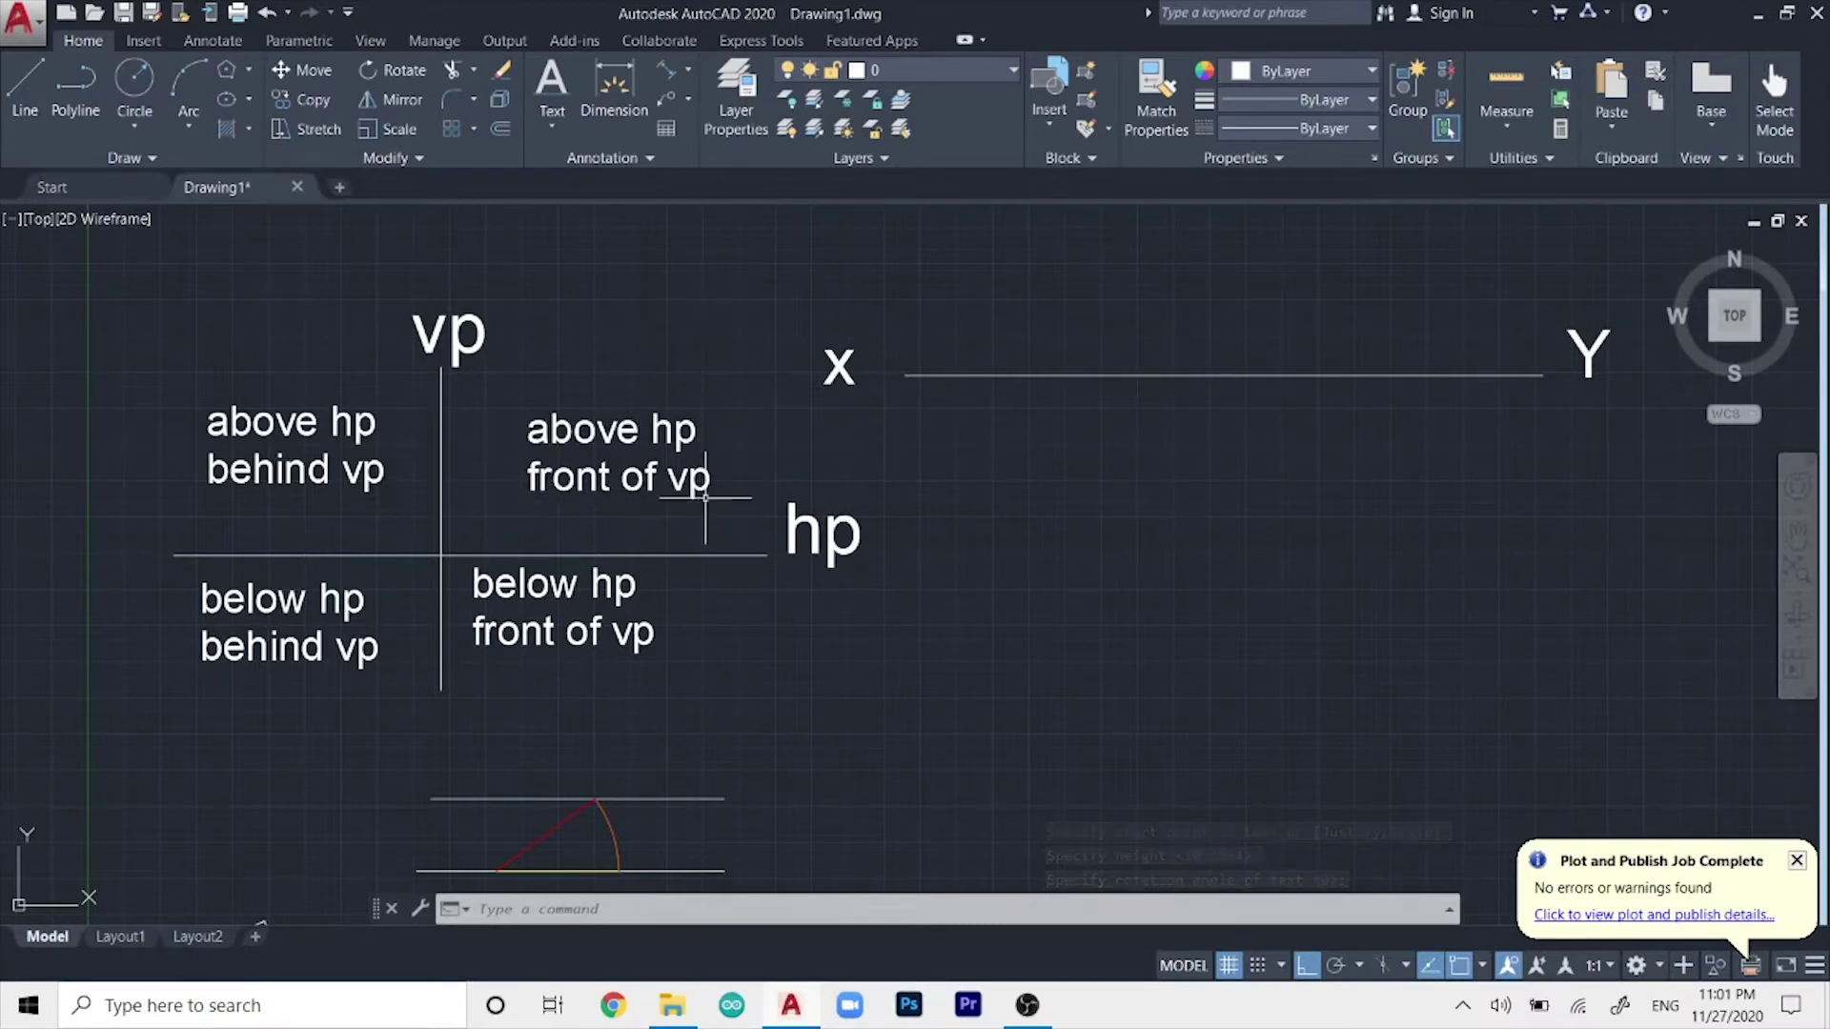
click(744, 514)
click(512, 391)
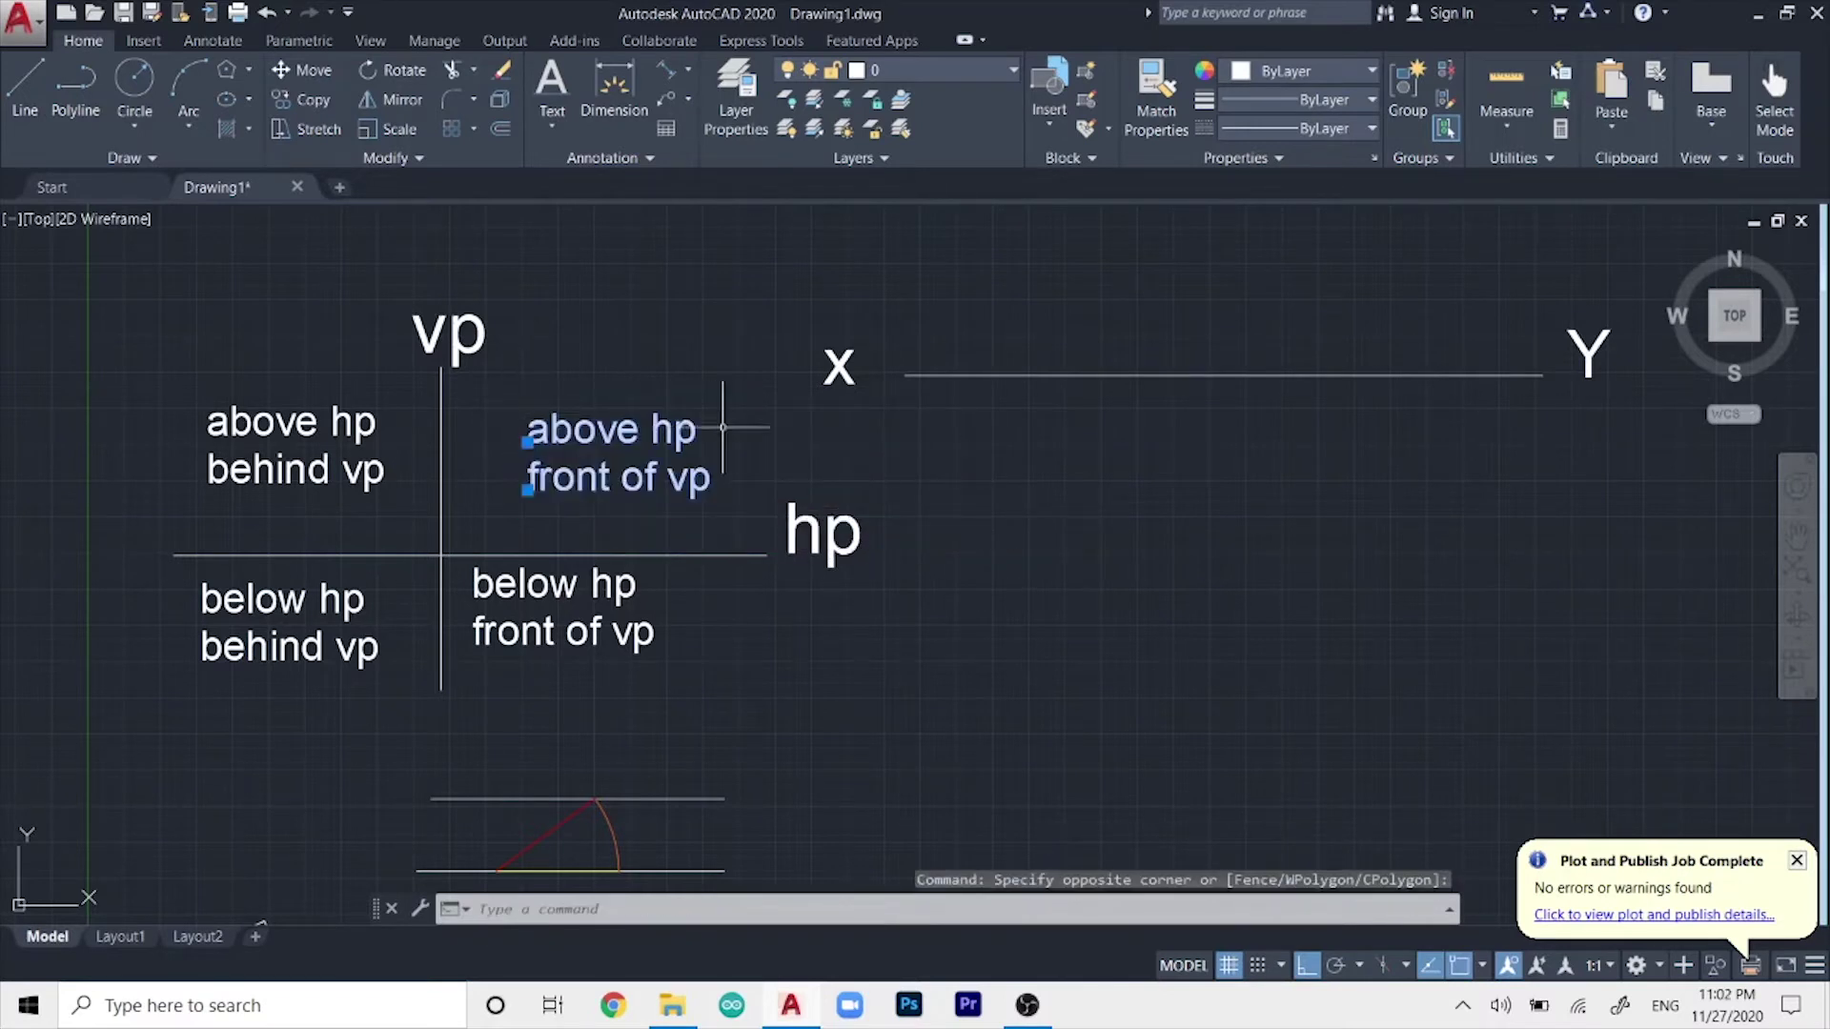
key(Escape)
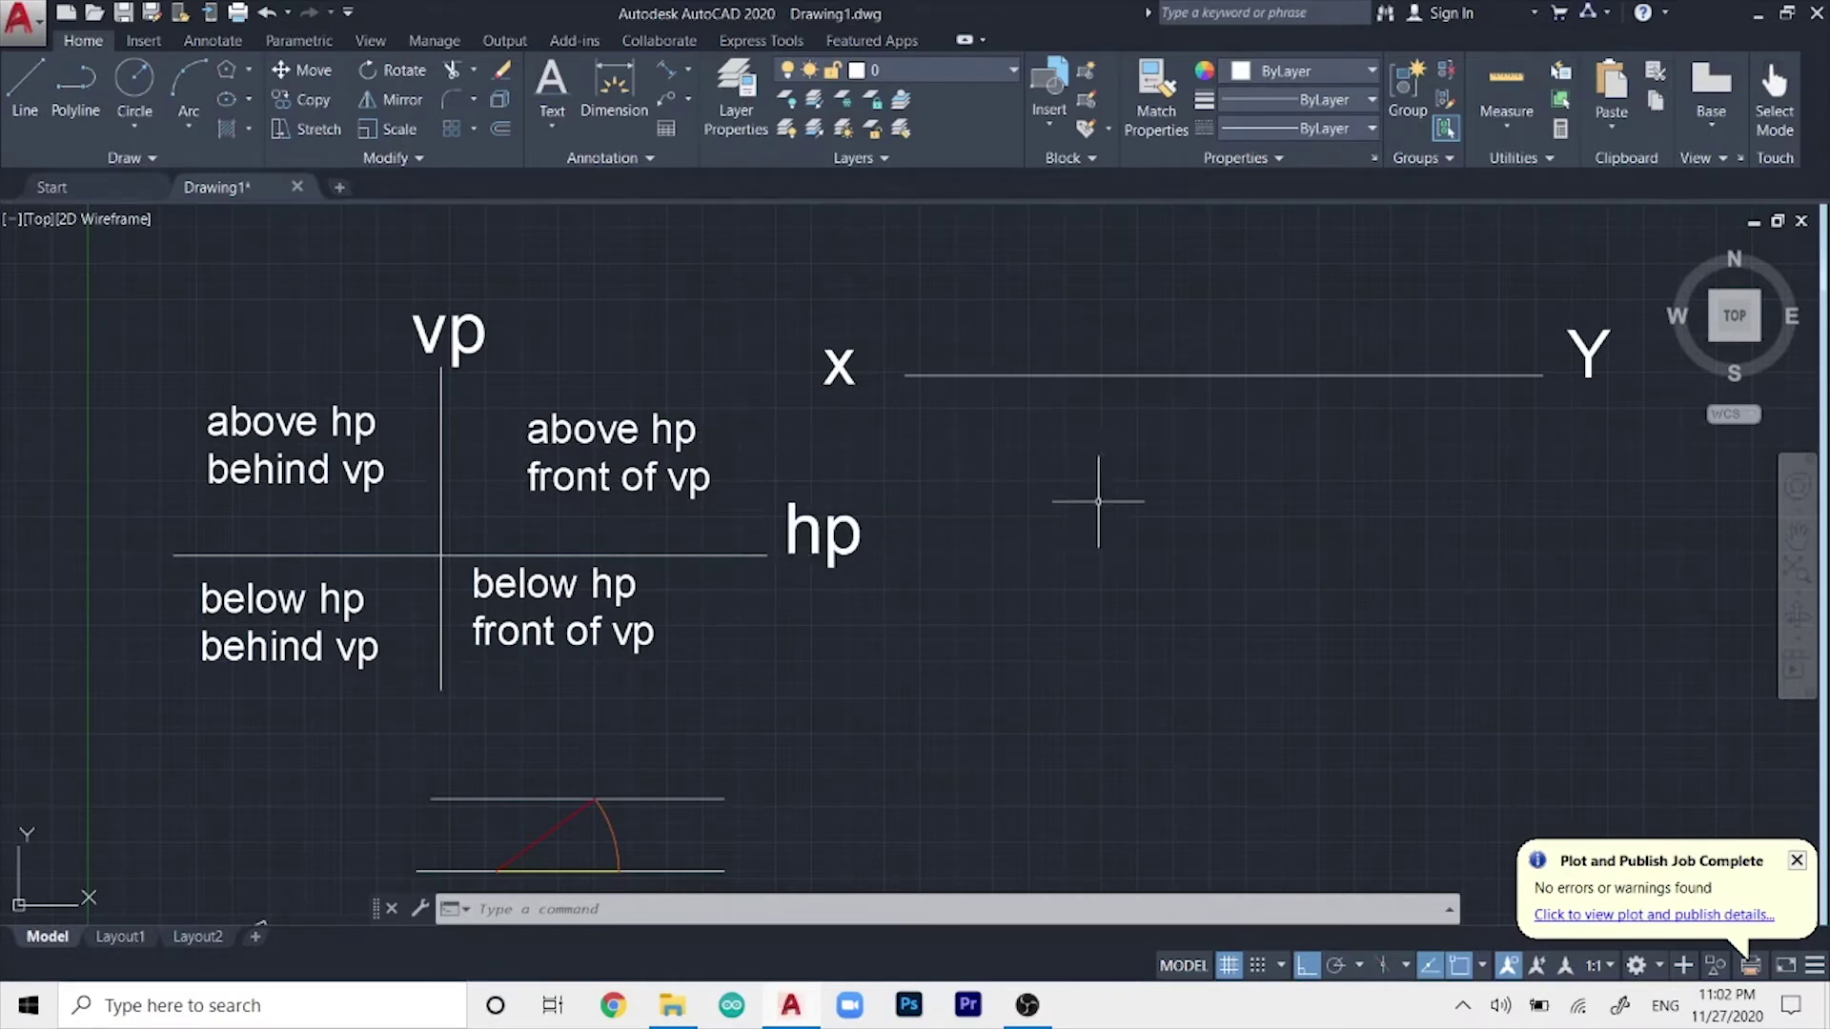
middle_drag(930, 461, 916, 540)
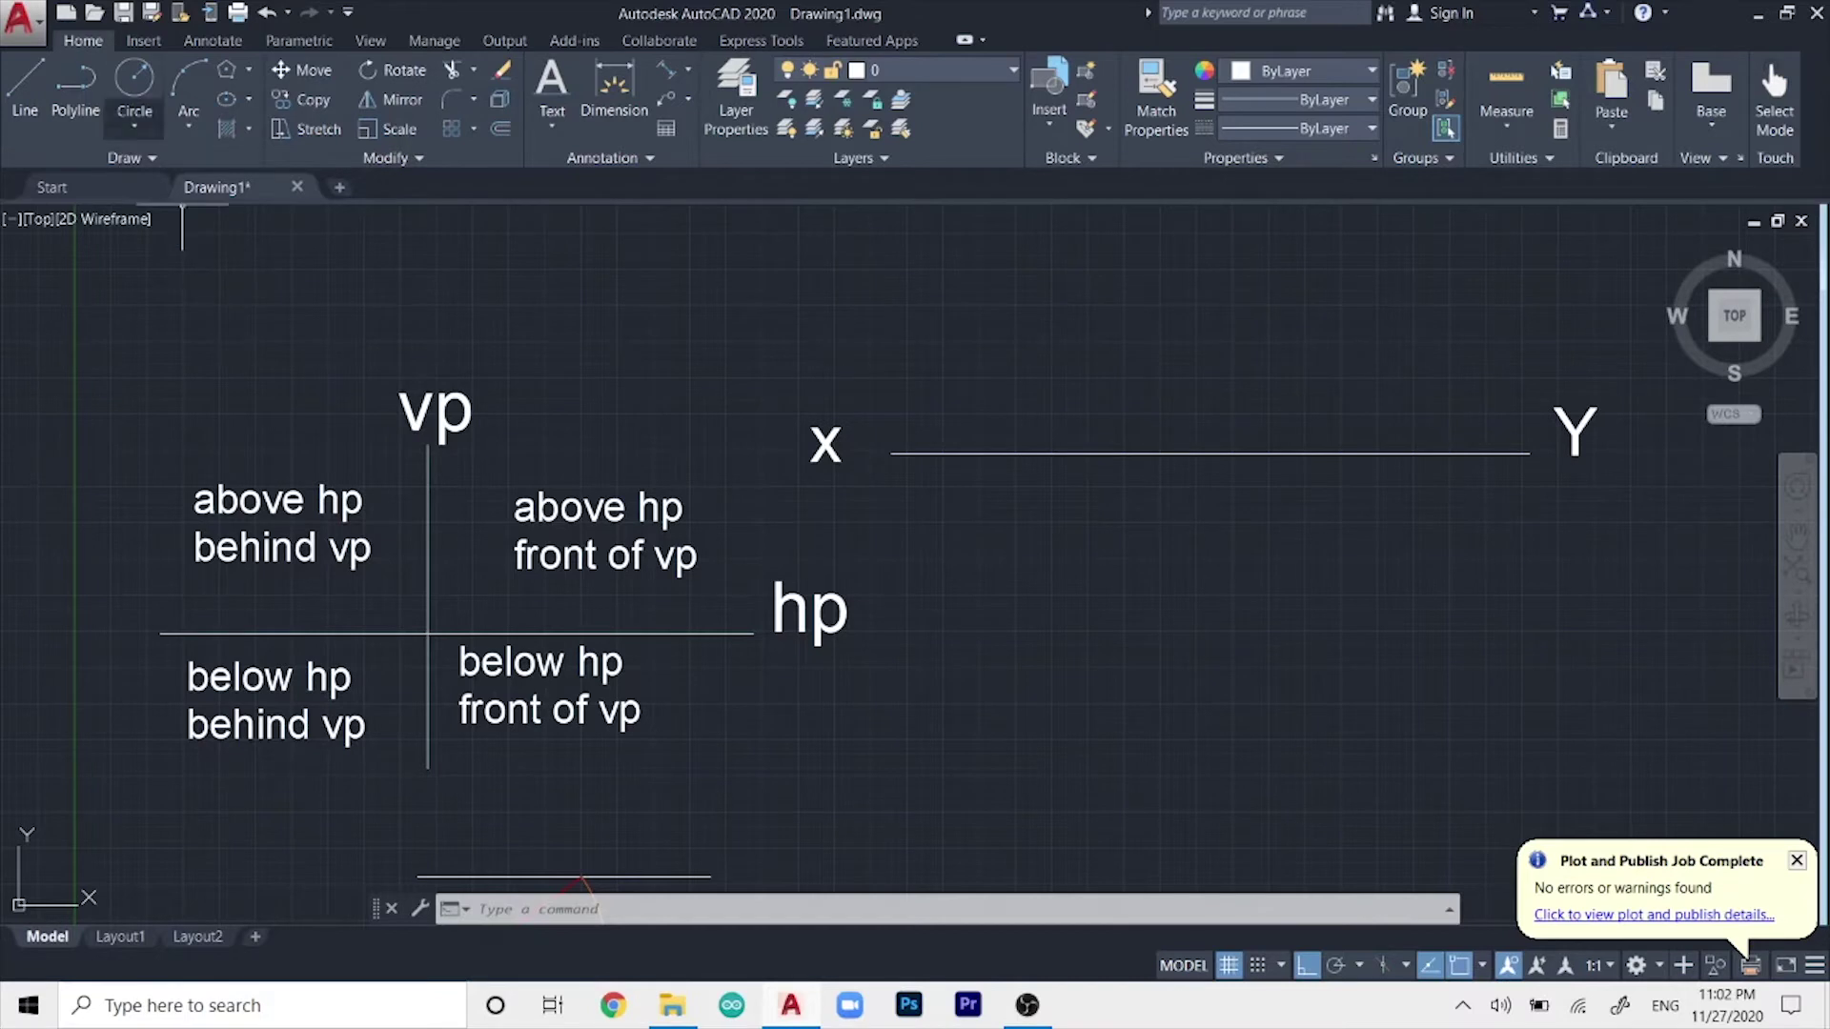
- Draw a small circle above the front-of-vp note and a larger circle above the x–Y line
click(134, 81)
click(601, 443)
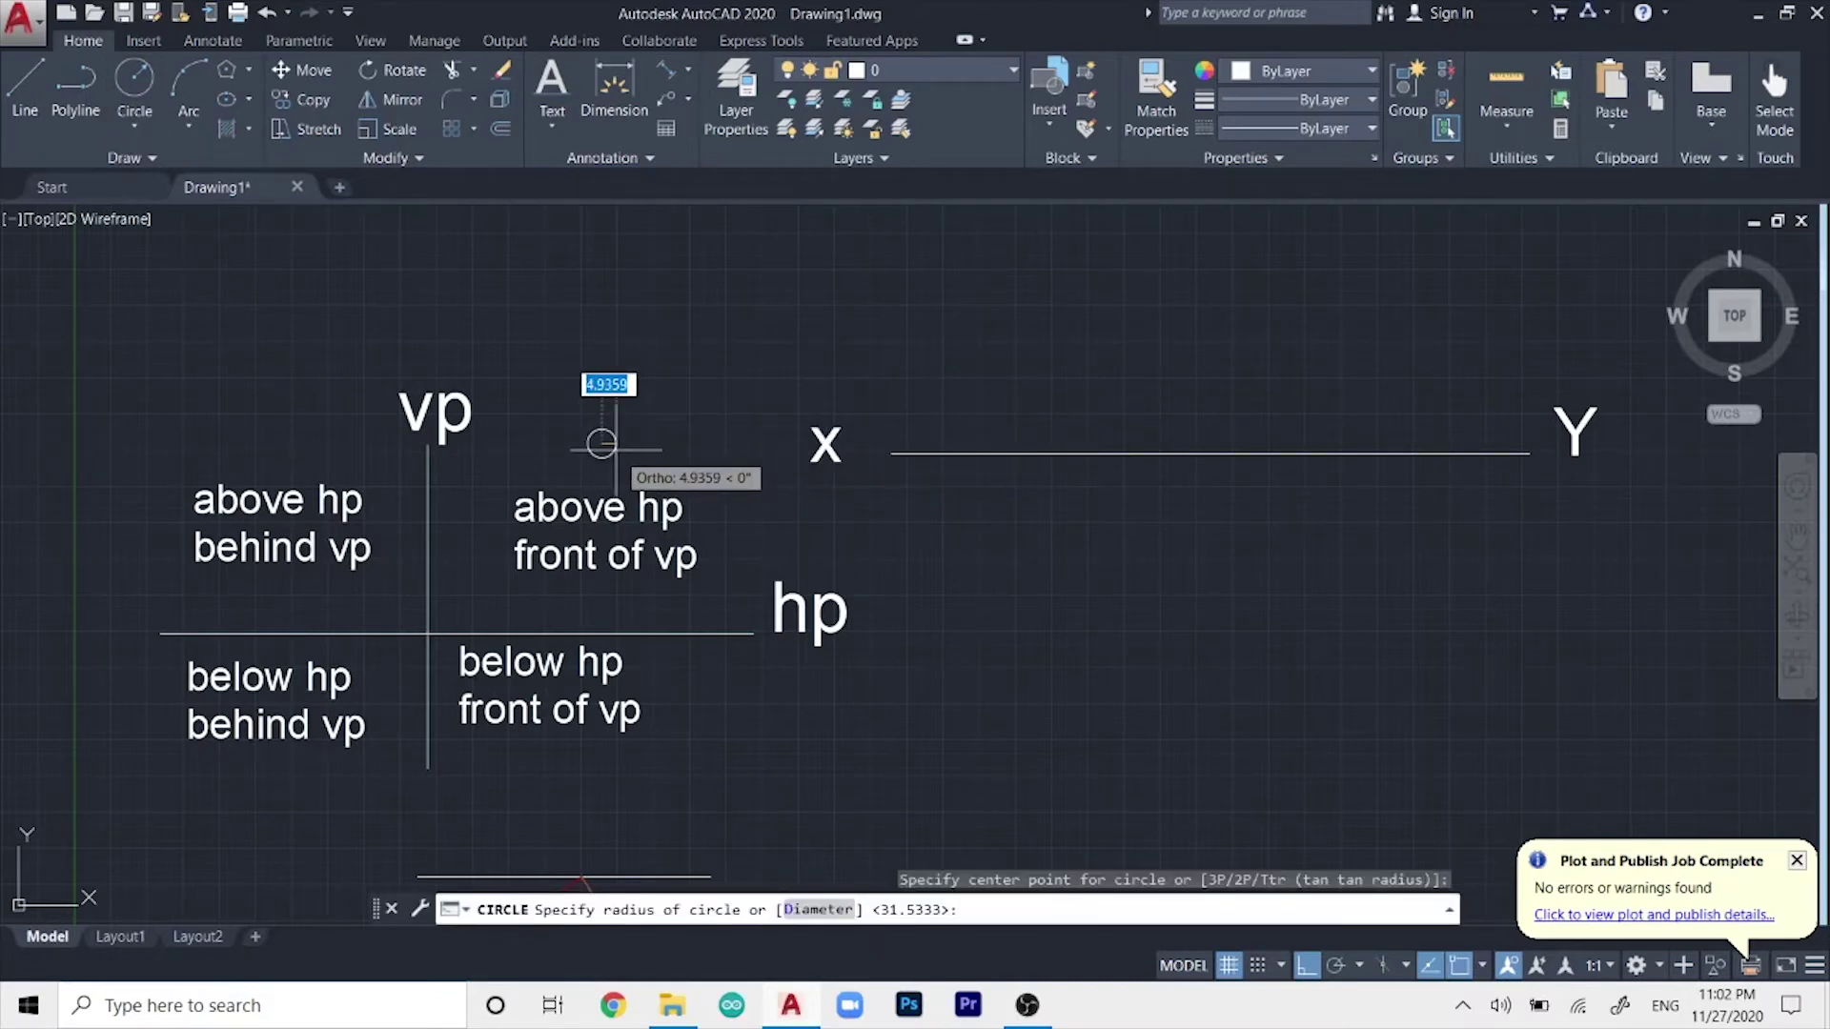
click(615, 448)
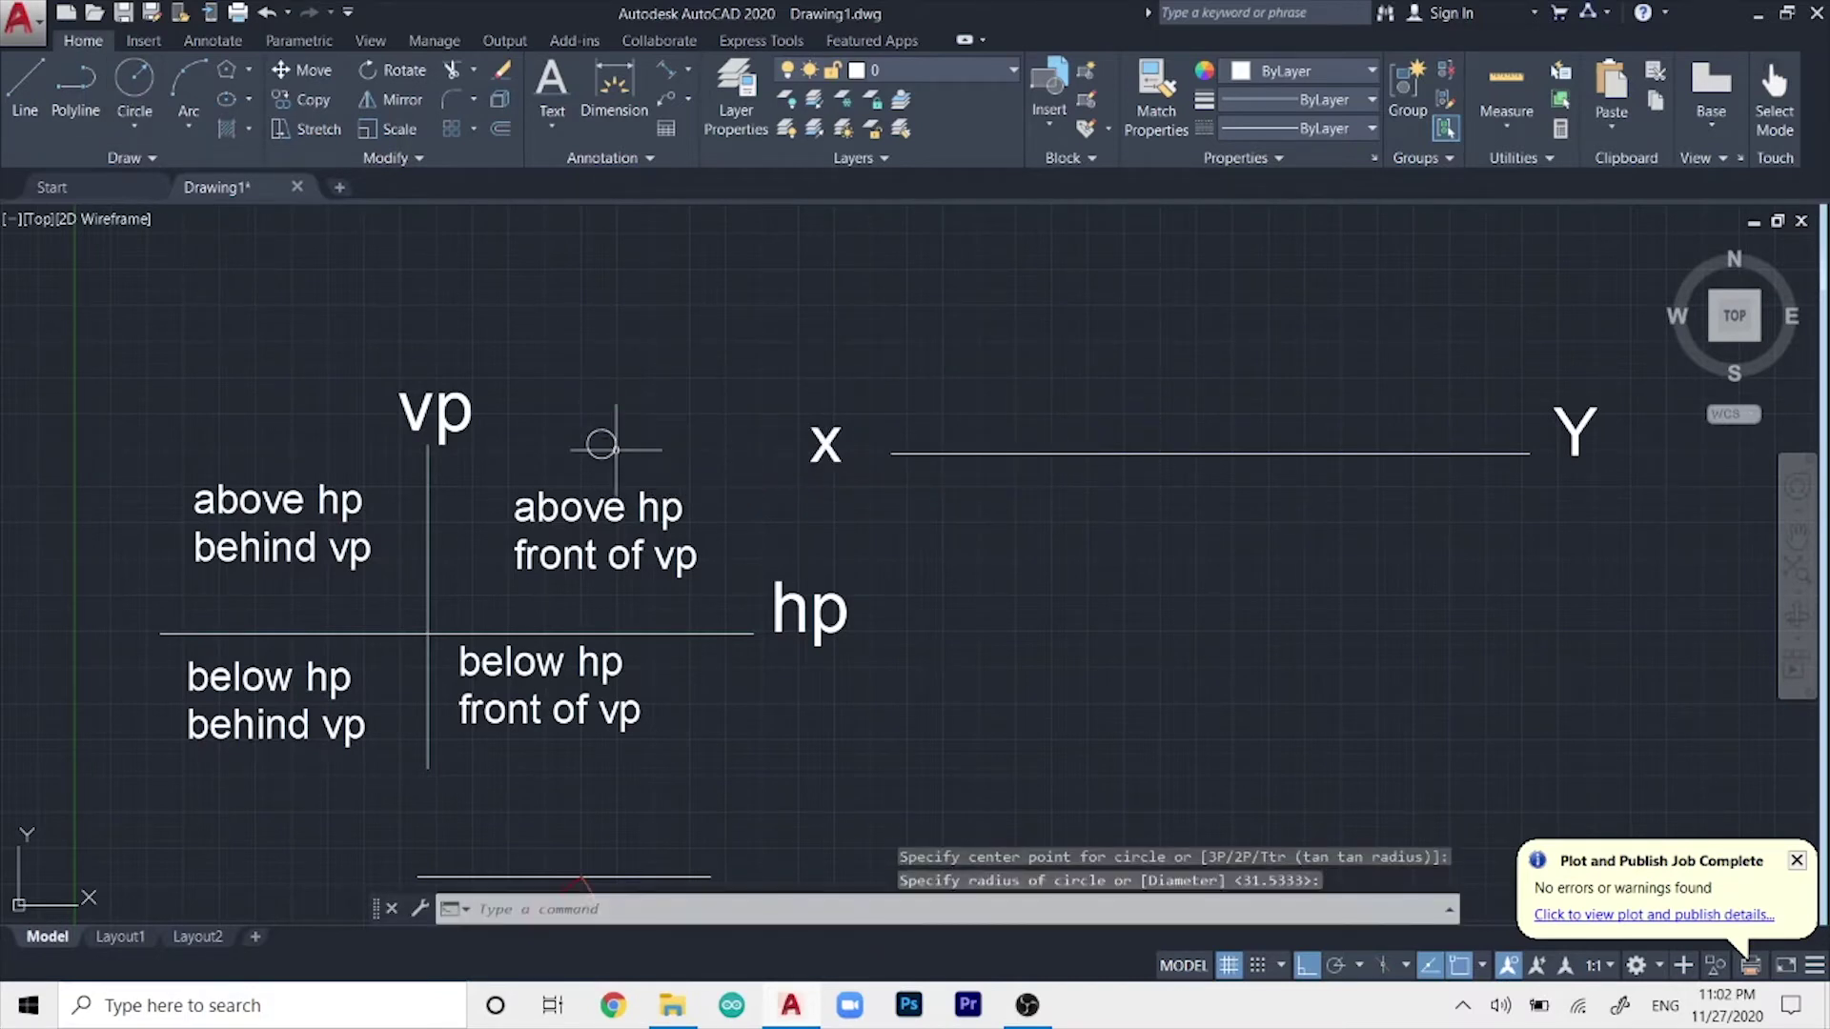
click(1221, 372)
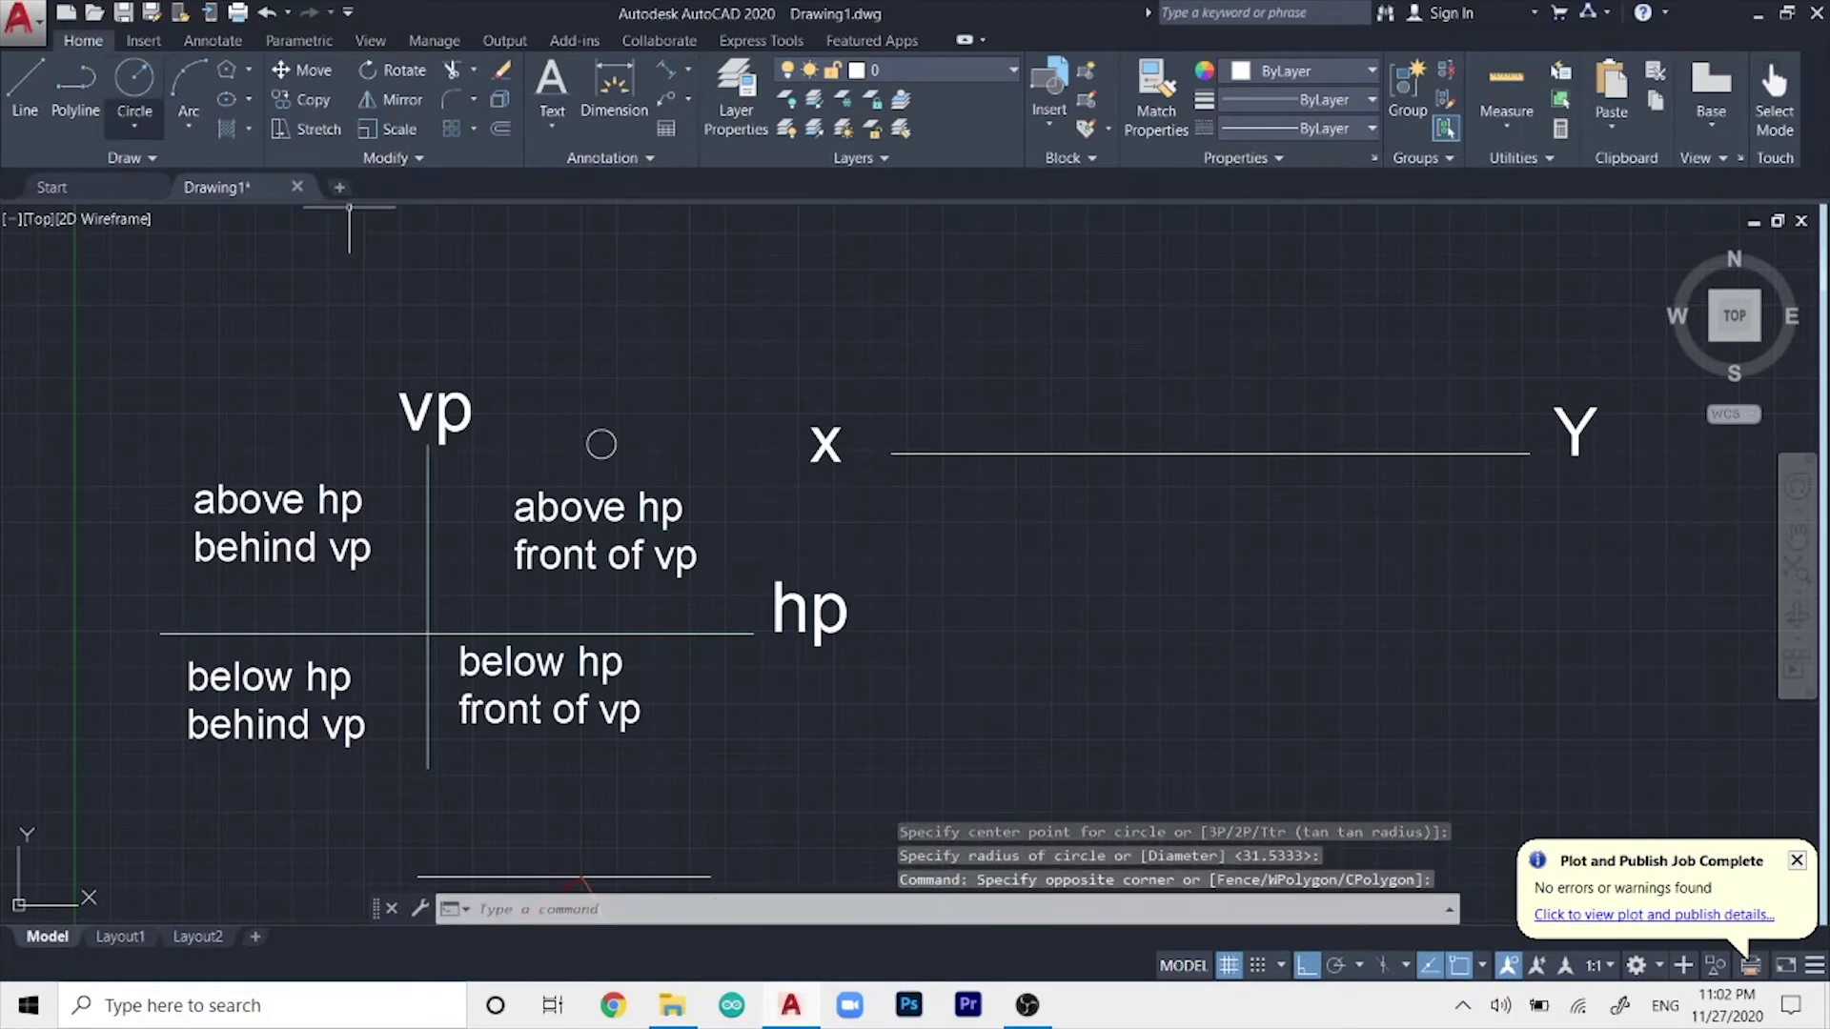
click(135, 81)
click(1110, 323)
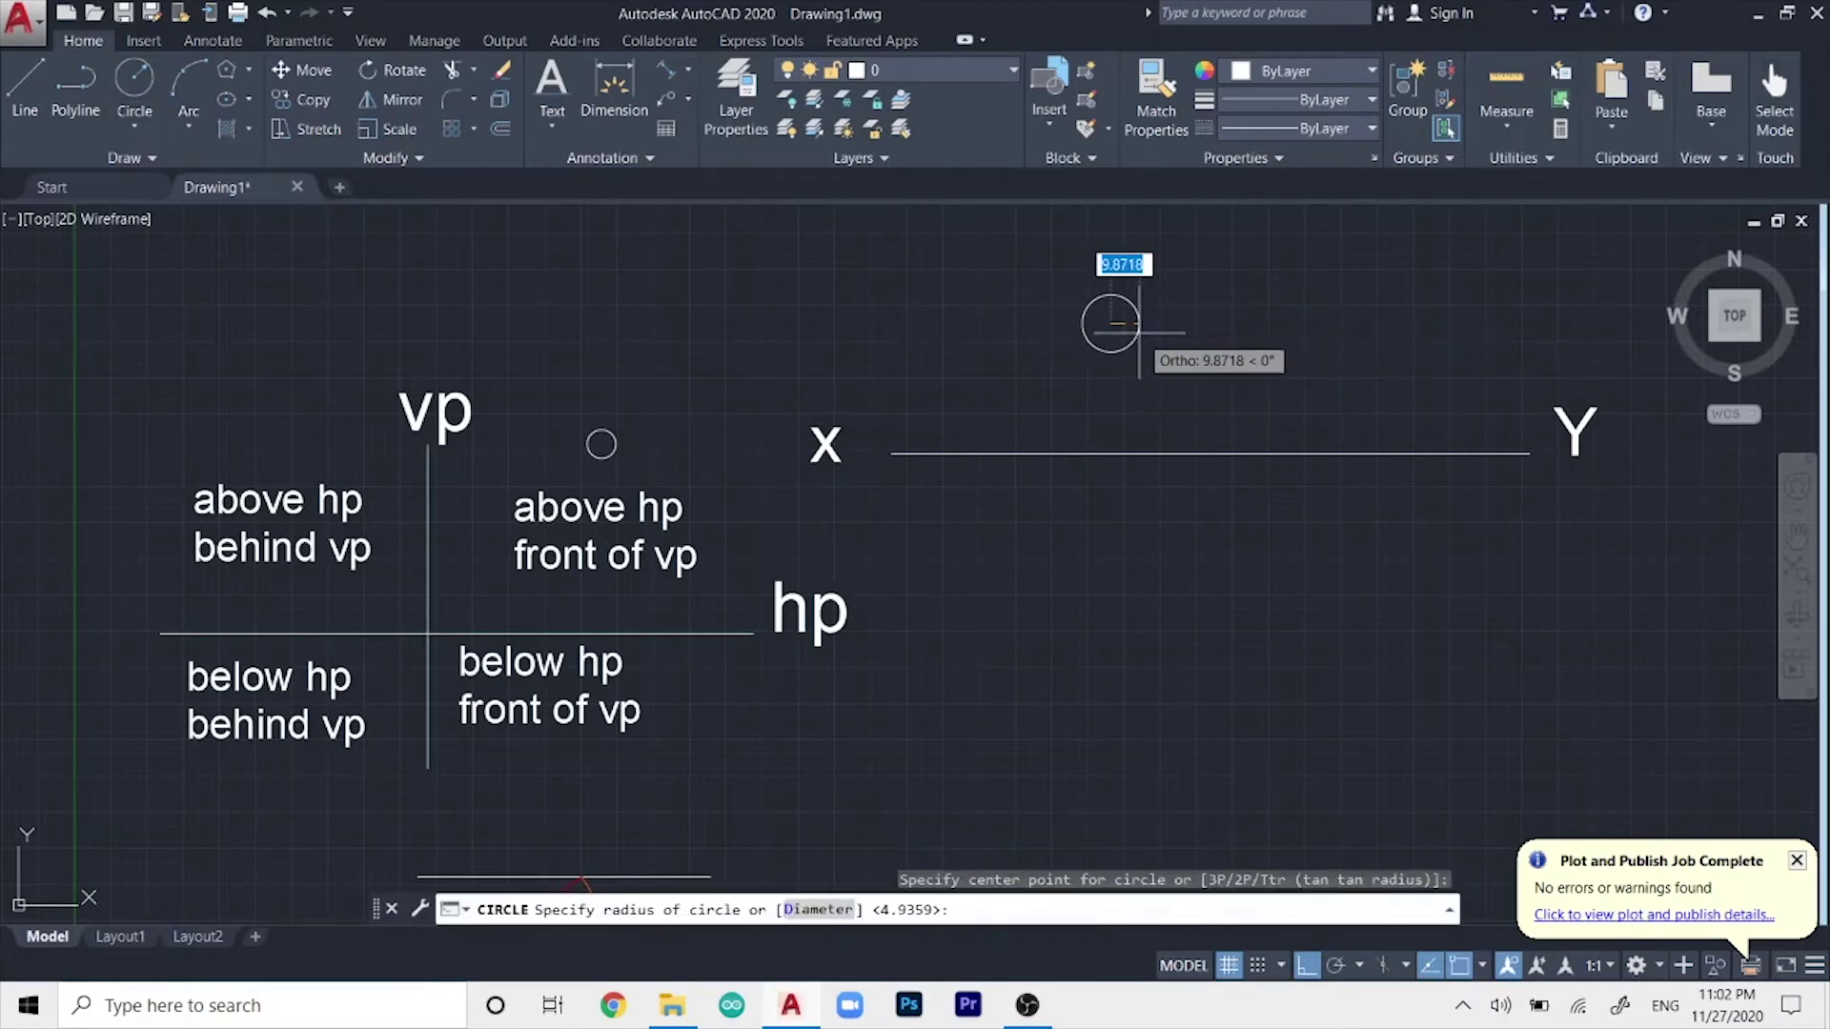
click(1139, 332)
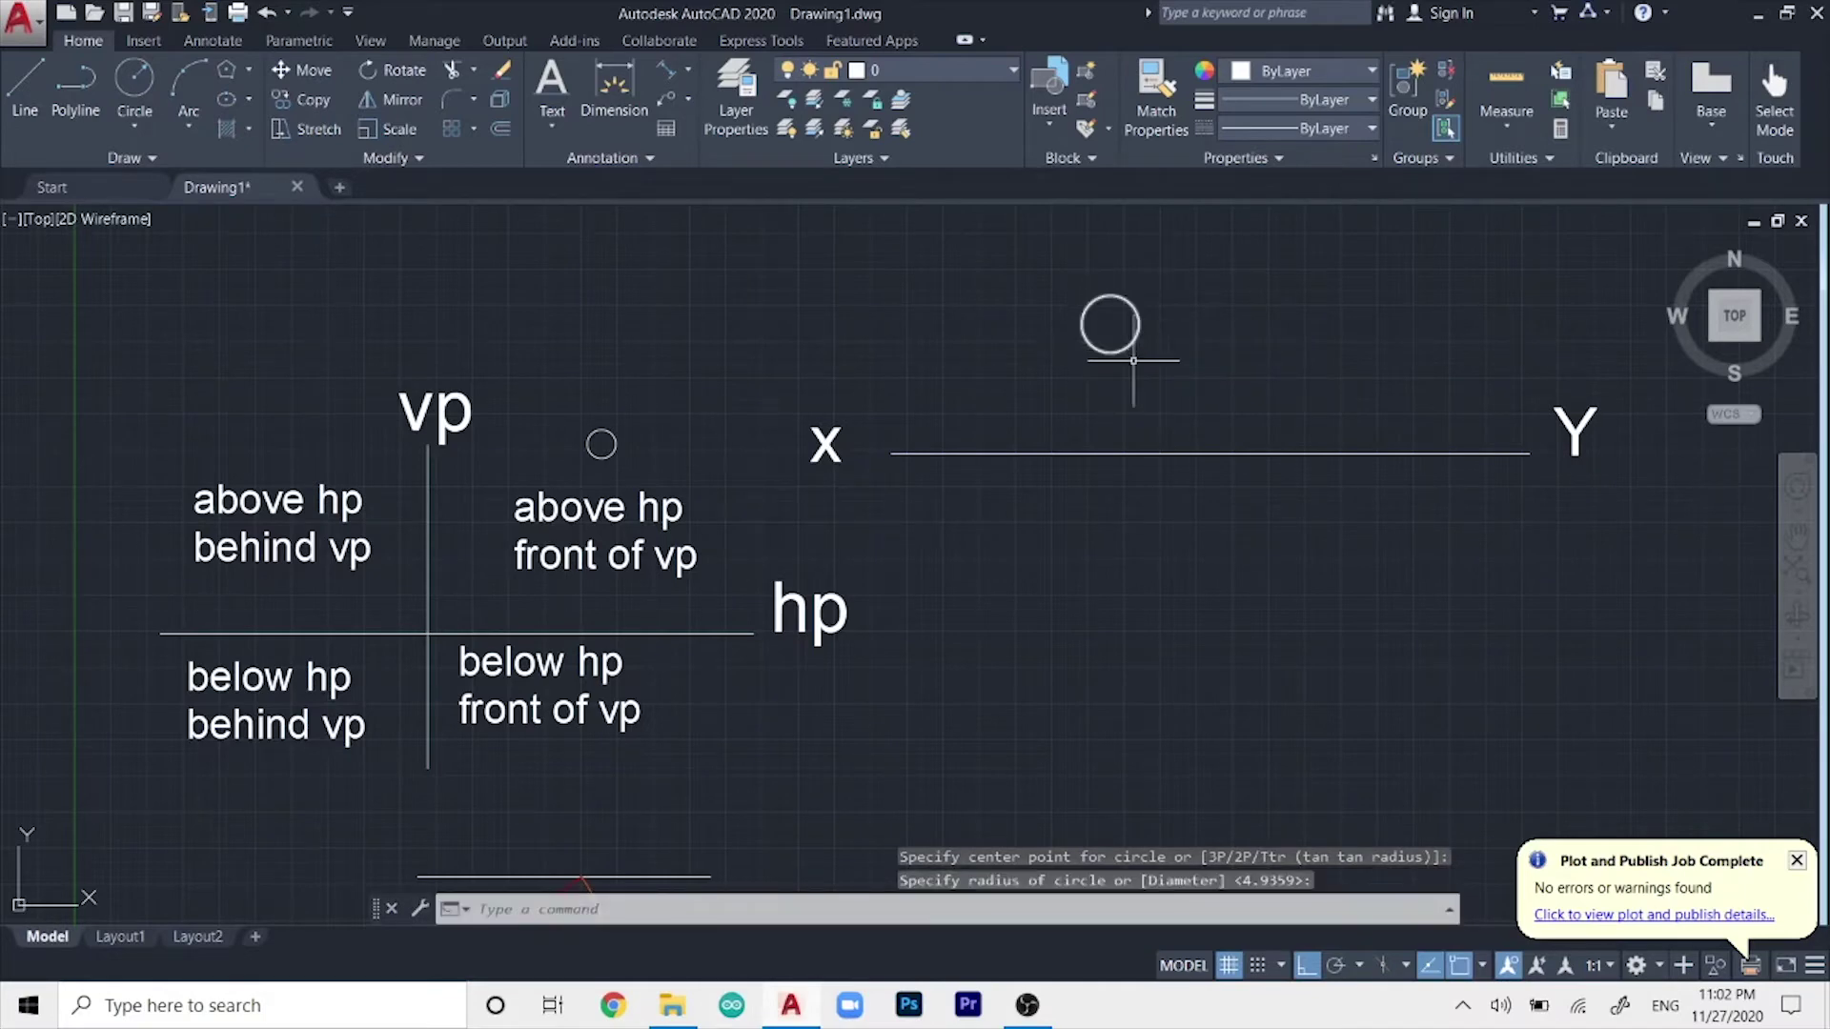
middle_drag(1339, 354, 1273, 382)
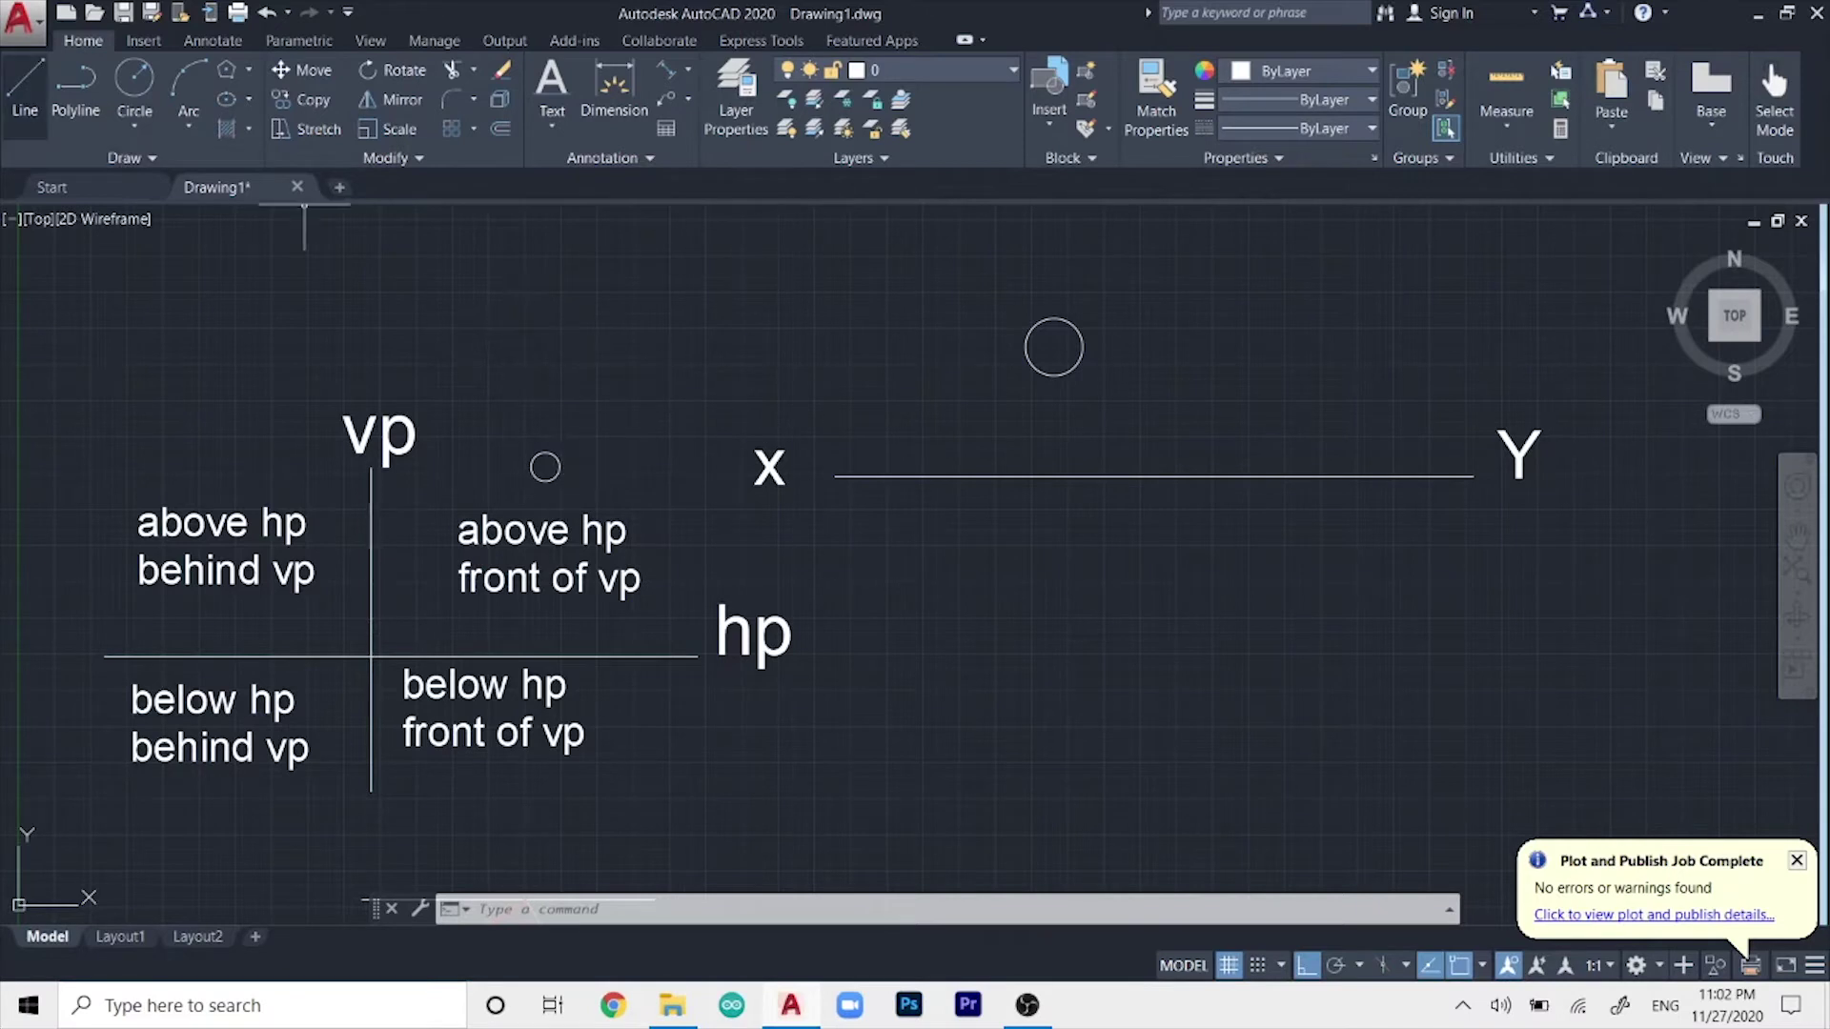
- Place a default-radius circle just below the x–Y line, under the upper circle
click(134, 86)
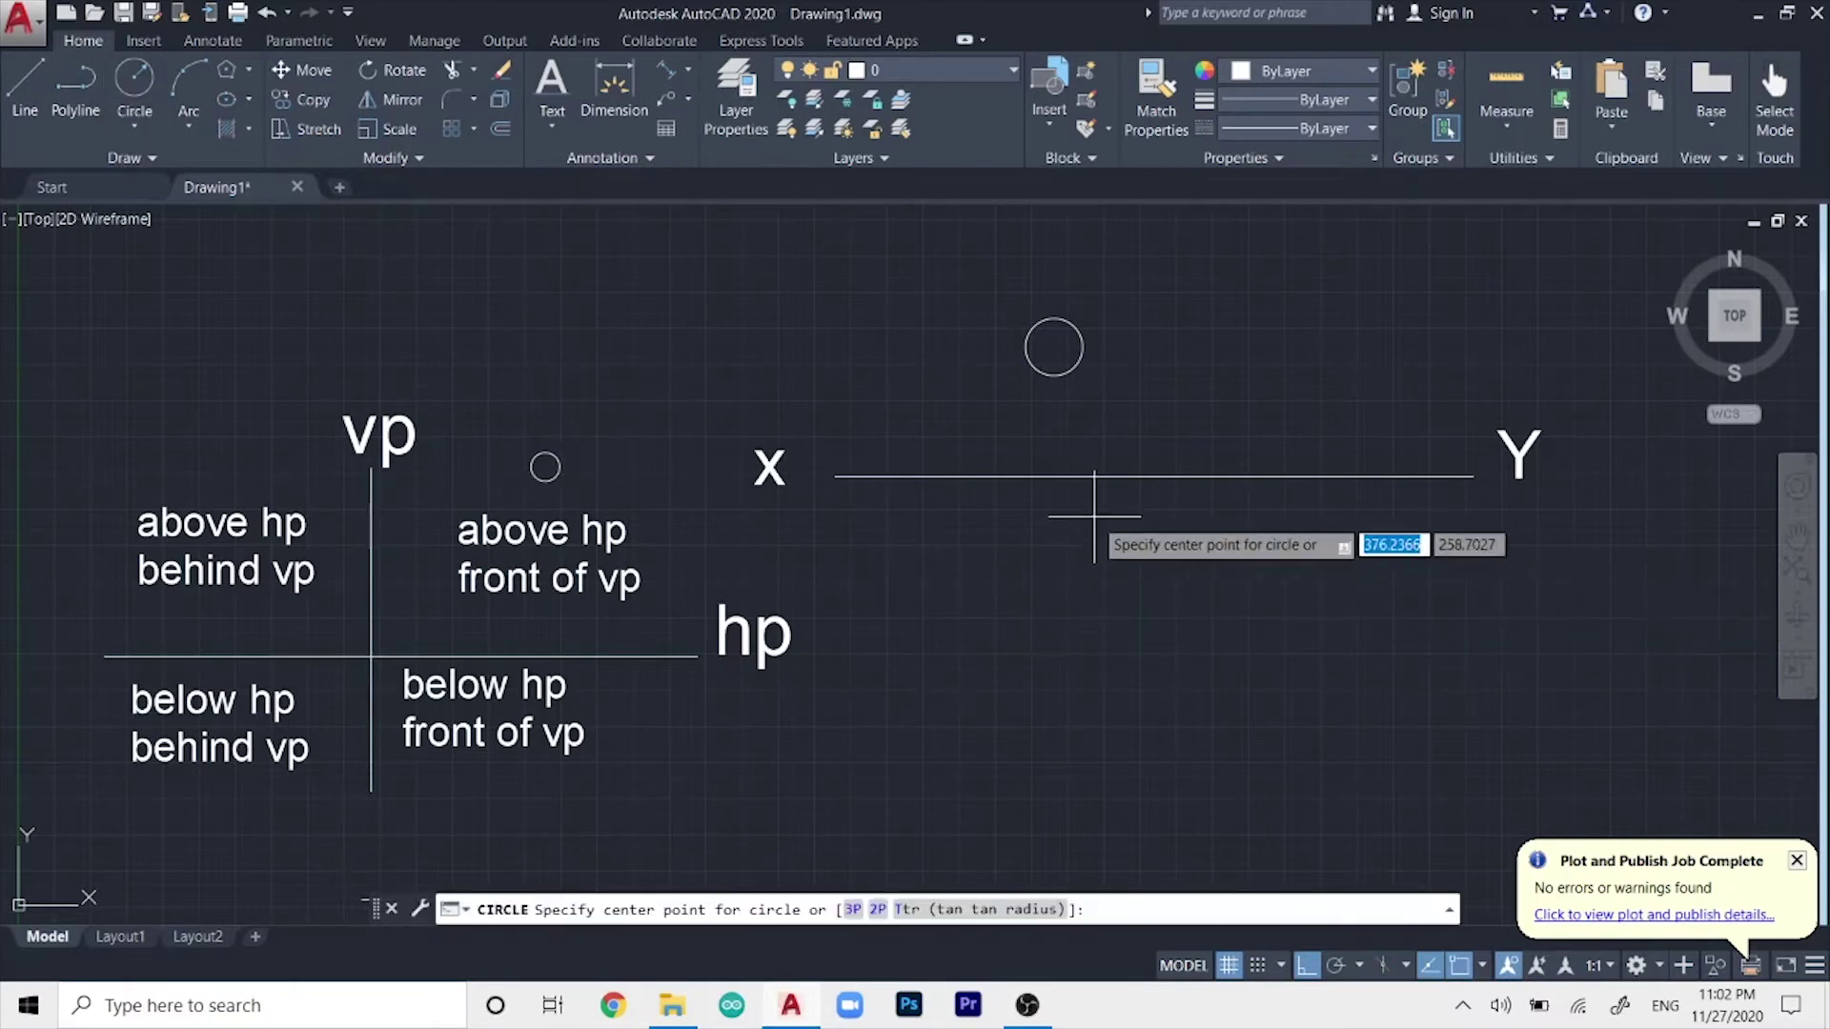
click(1014, 524)
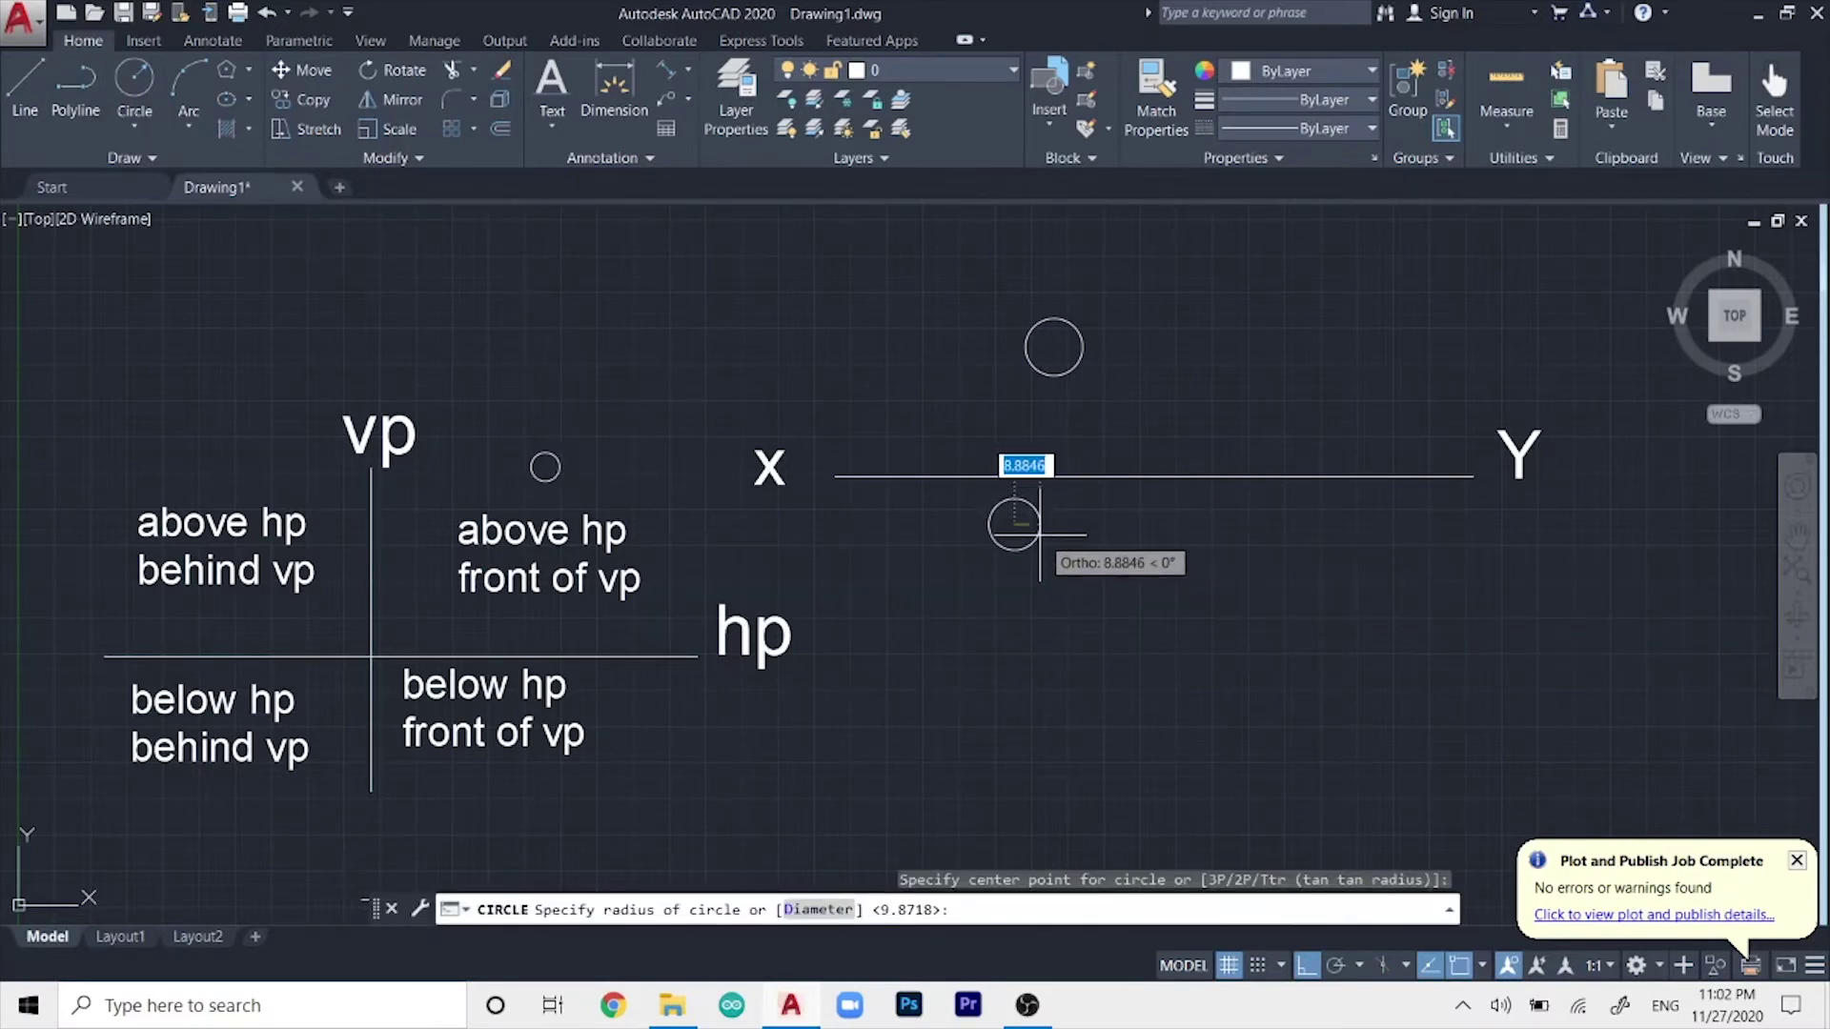
key(Return)
mouse_move(1197, 536)
middle_down()
mouse_move(1123, 490)
mouse_move(1406, 533)
mouse_move(1462, 489)
middle_up()
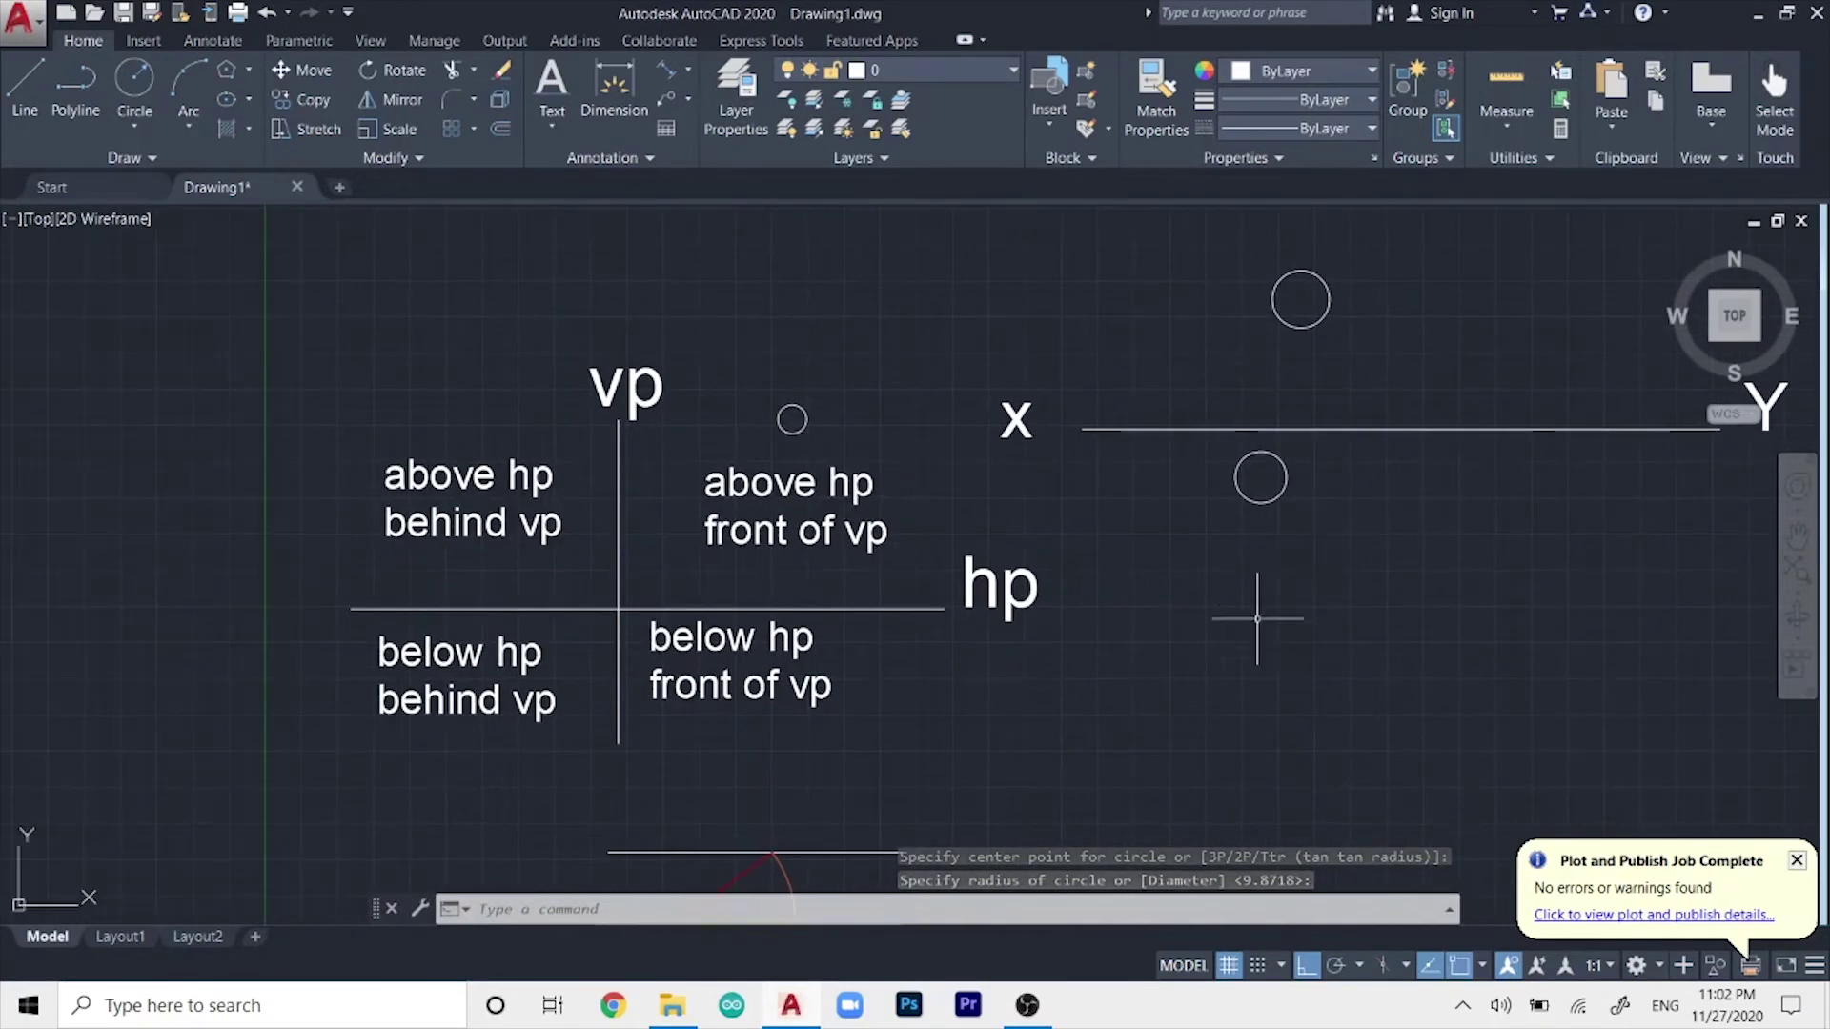
scroll(1226, 629, down, 3)
scroll(1226, 621, up, 2)
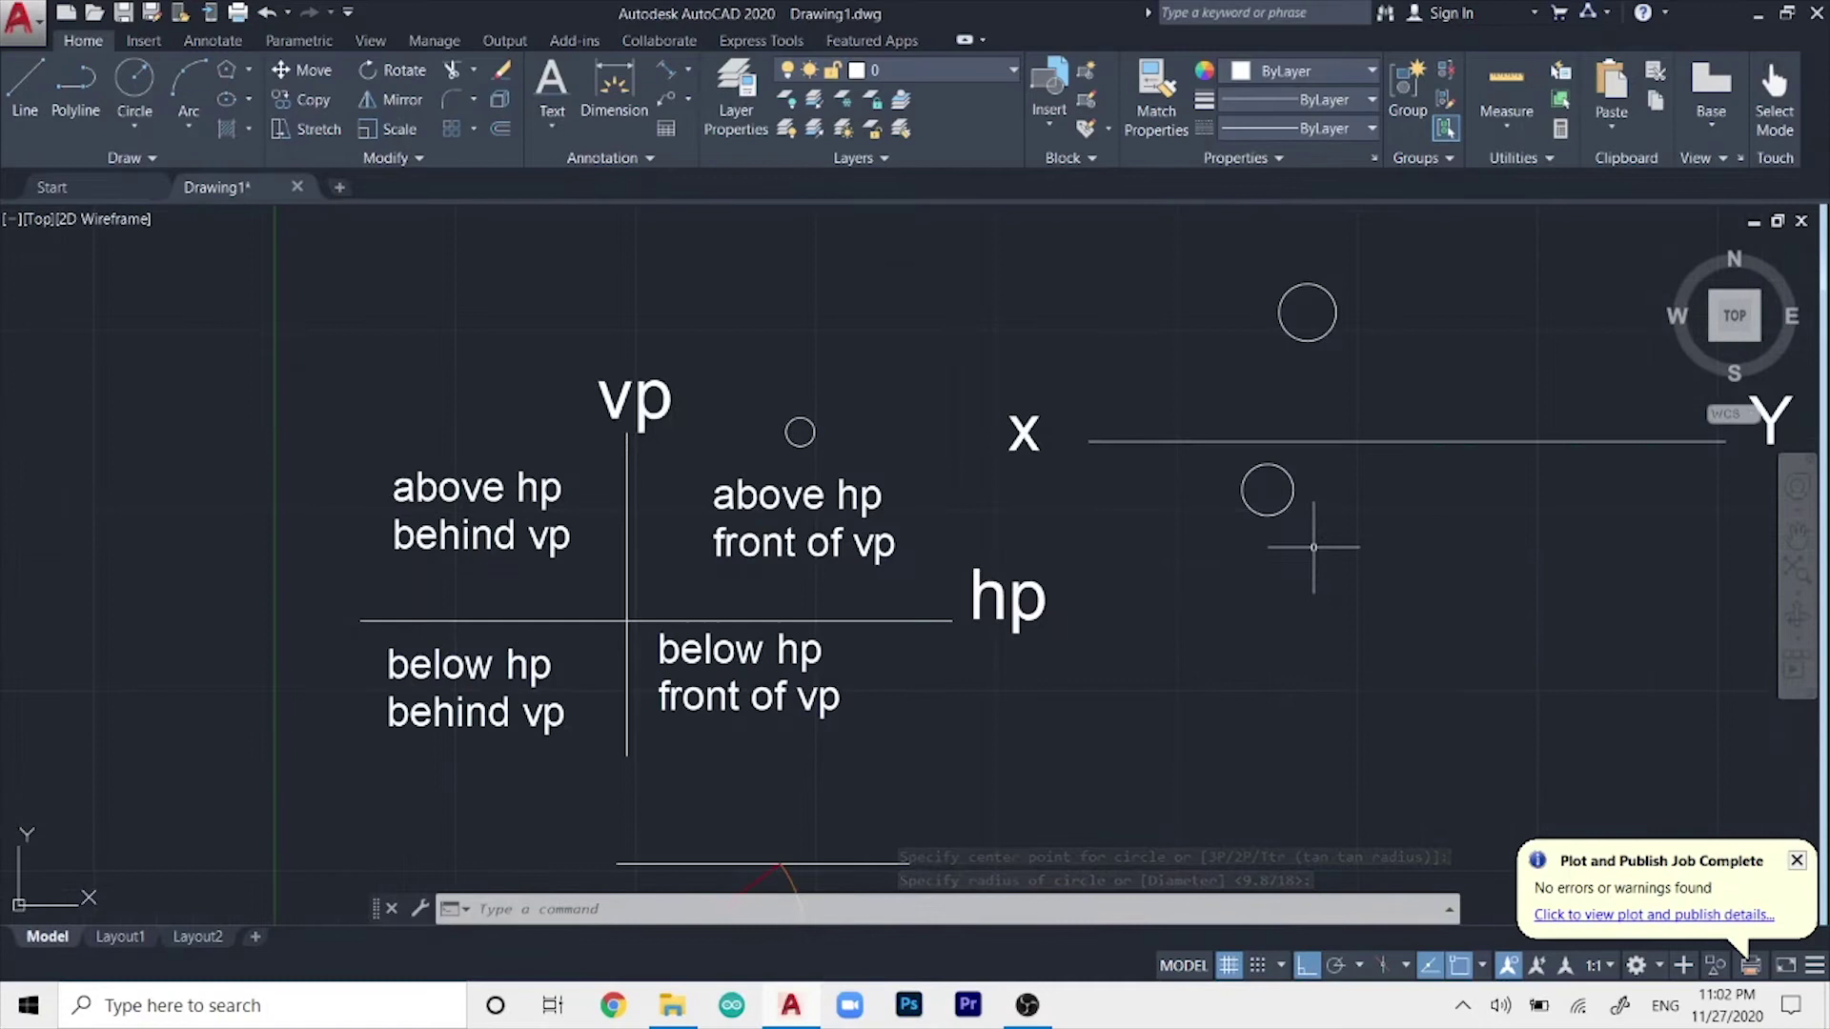
- Check the lower circle by selecting it, then pan the diagram right into free space
click(1293, 489)
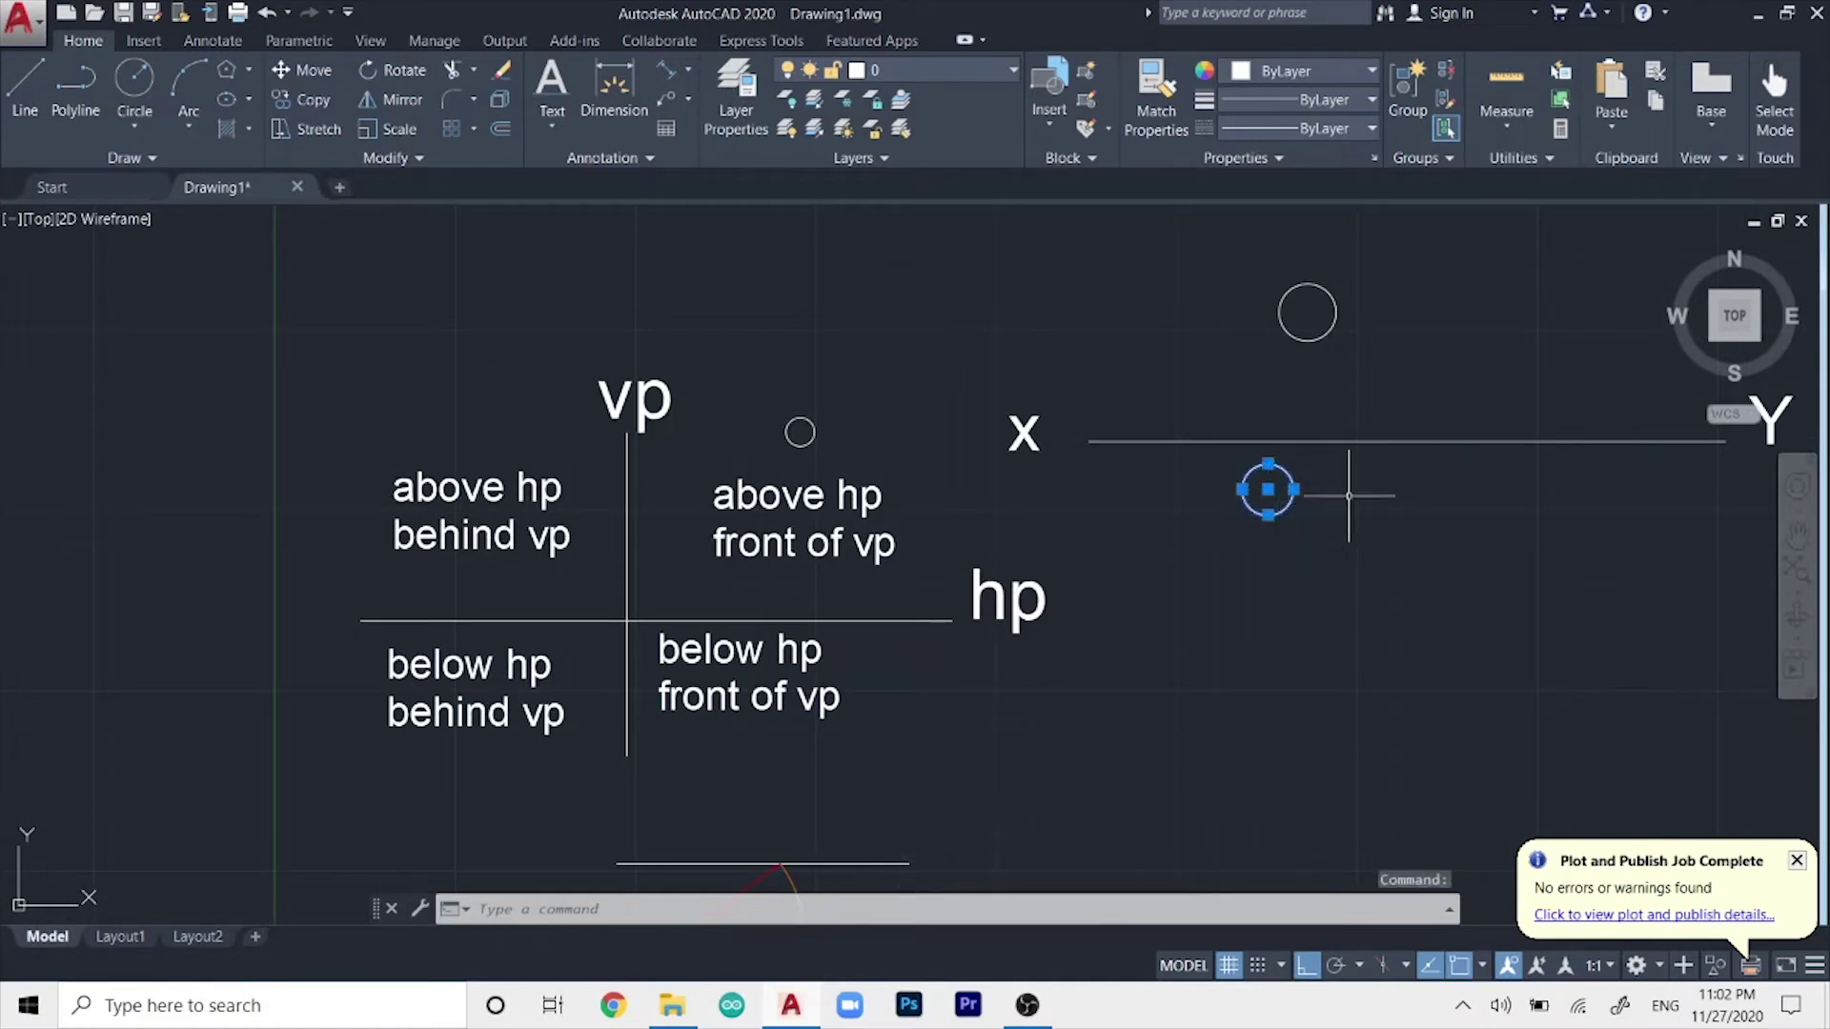
key(Escape)
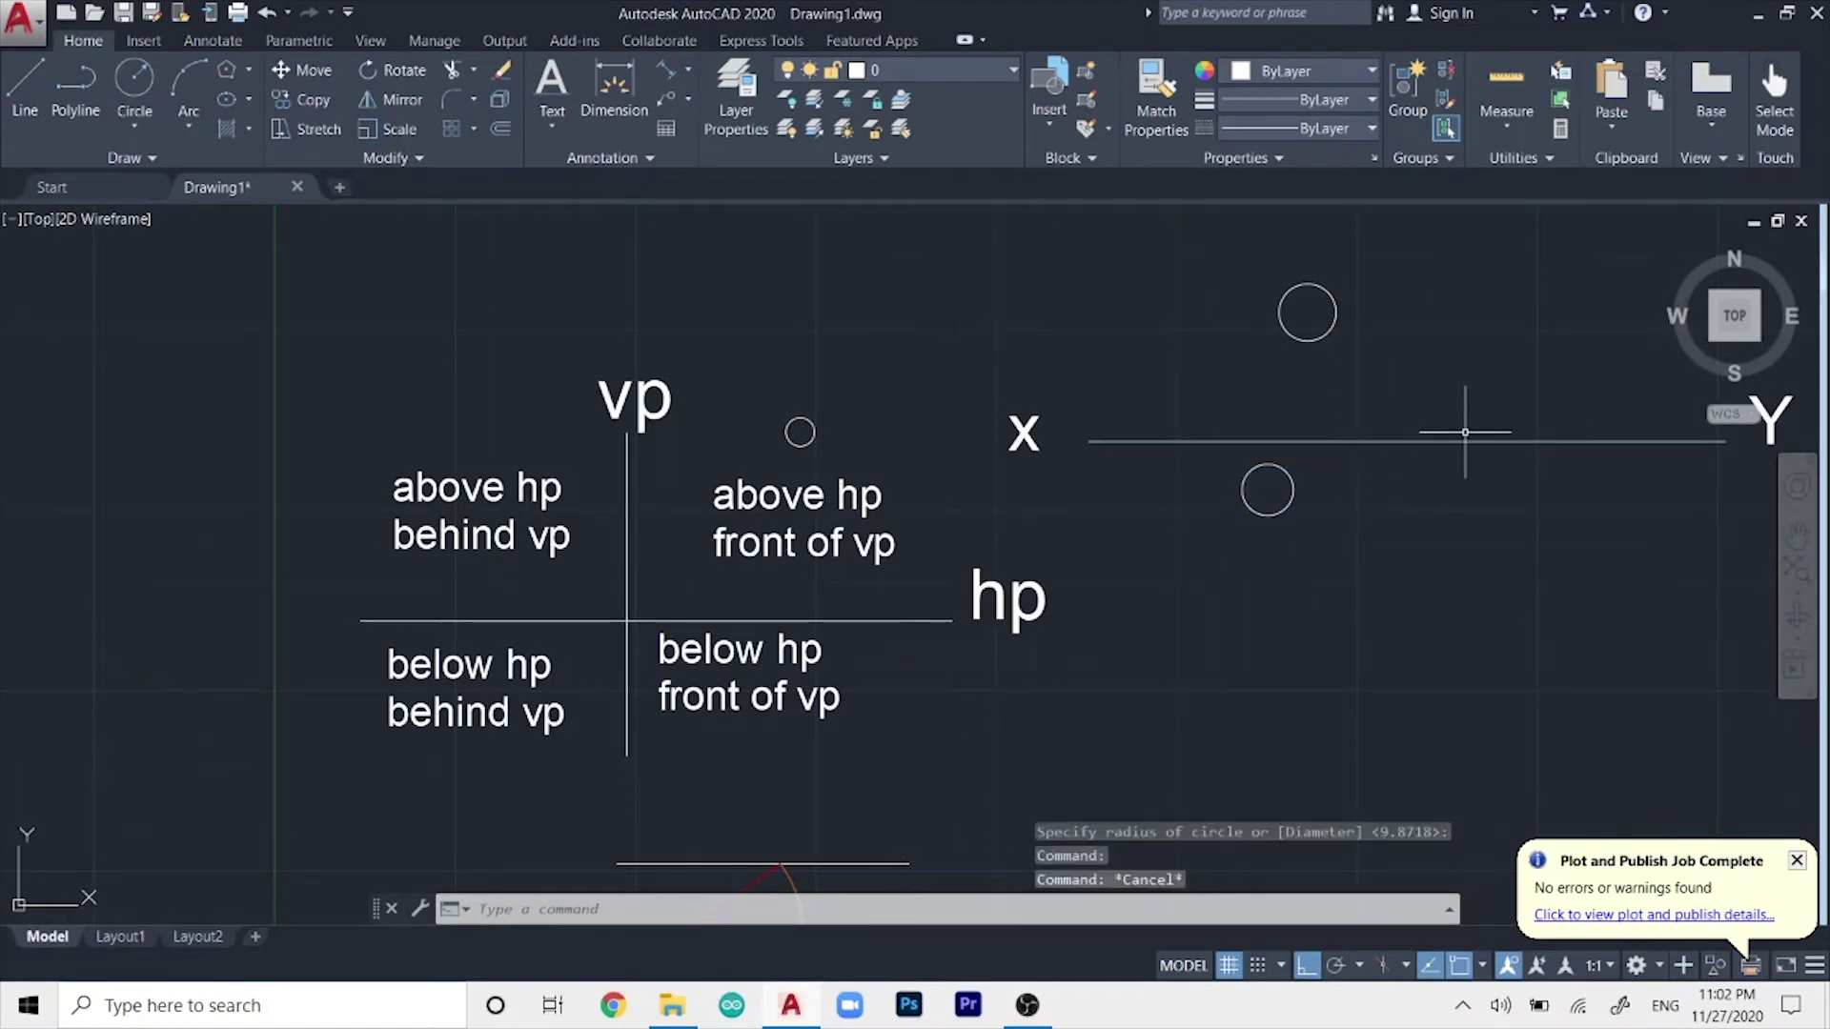
scroll(1457, 500, down, 2)
middle_drag(1459, 498, 1347, 477)
scroll(1347, 478, up, 2)
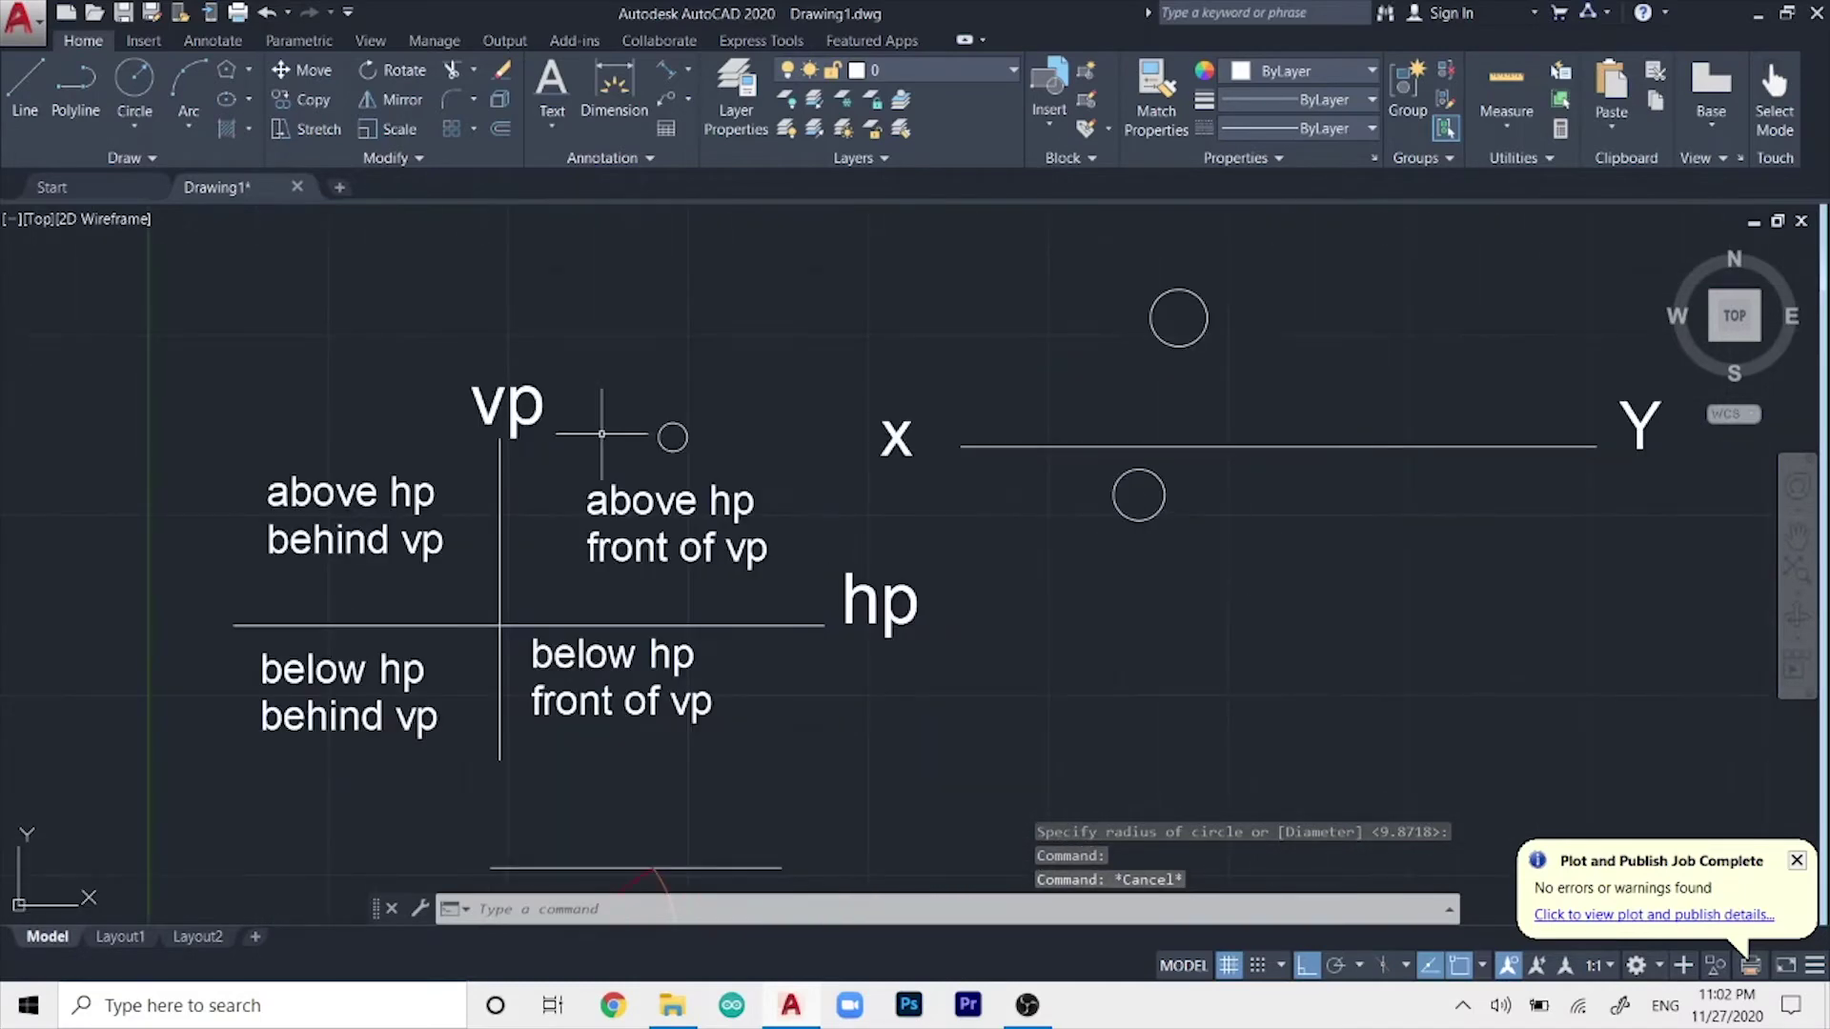
middle_drag(702, 429, 1329, 401)
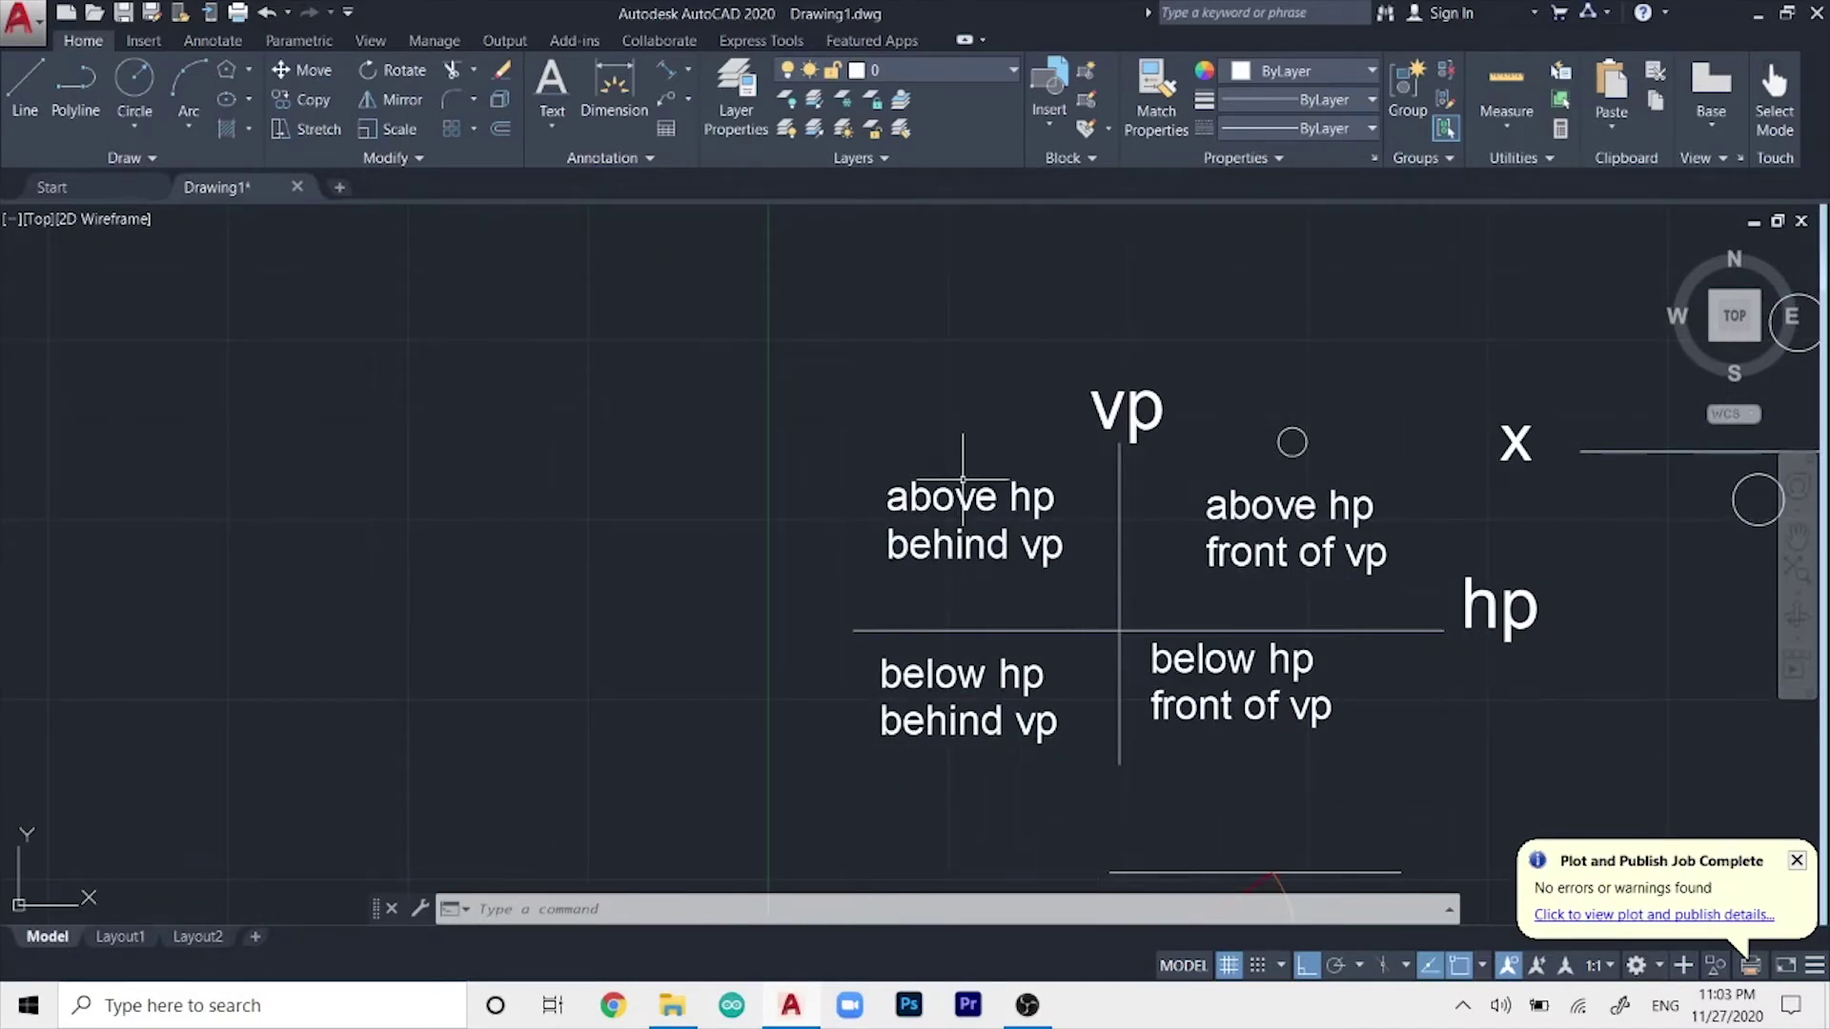
middle_drag(747, 420, 972, 379)
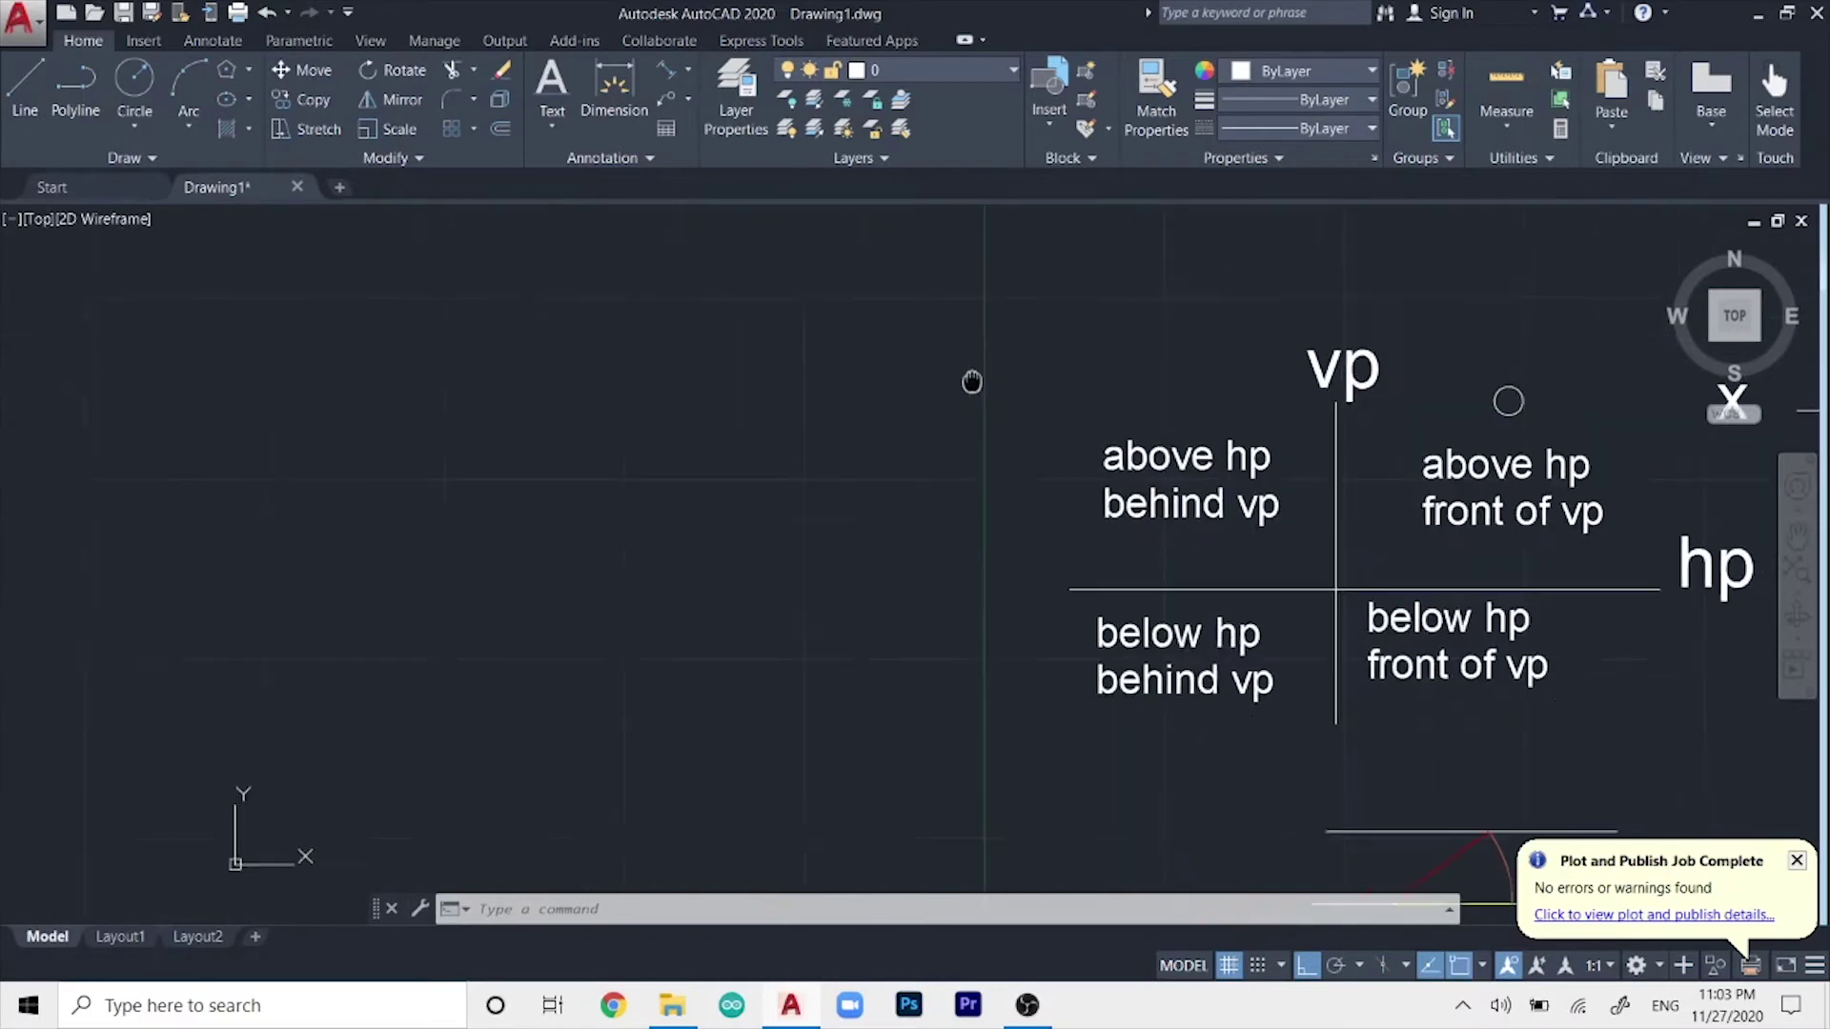
- Draw a horizontal line left of the diagram, ending near the vp line
text(l)
key(Return)
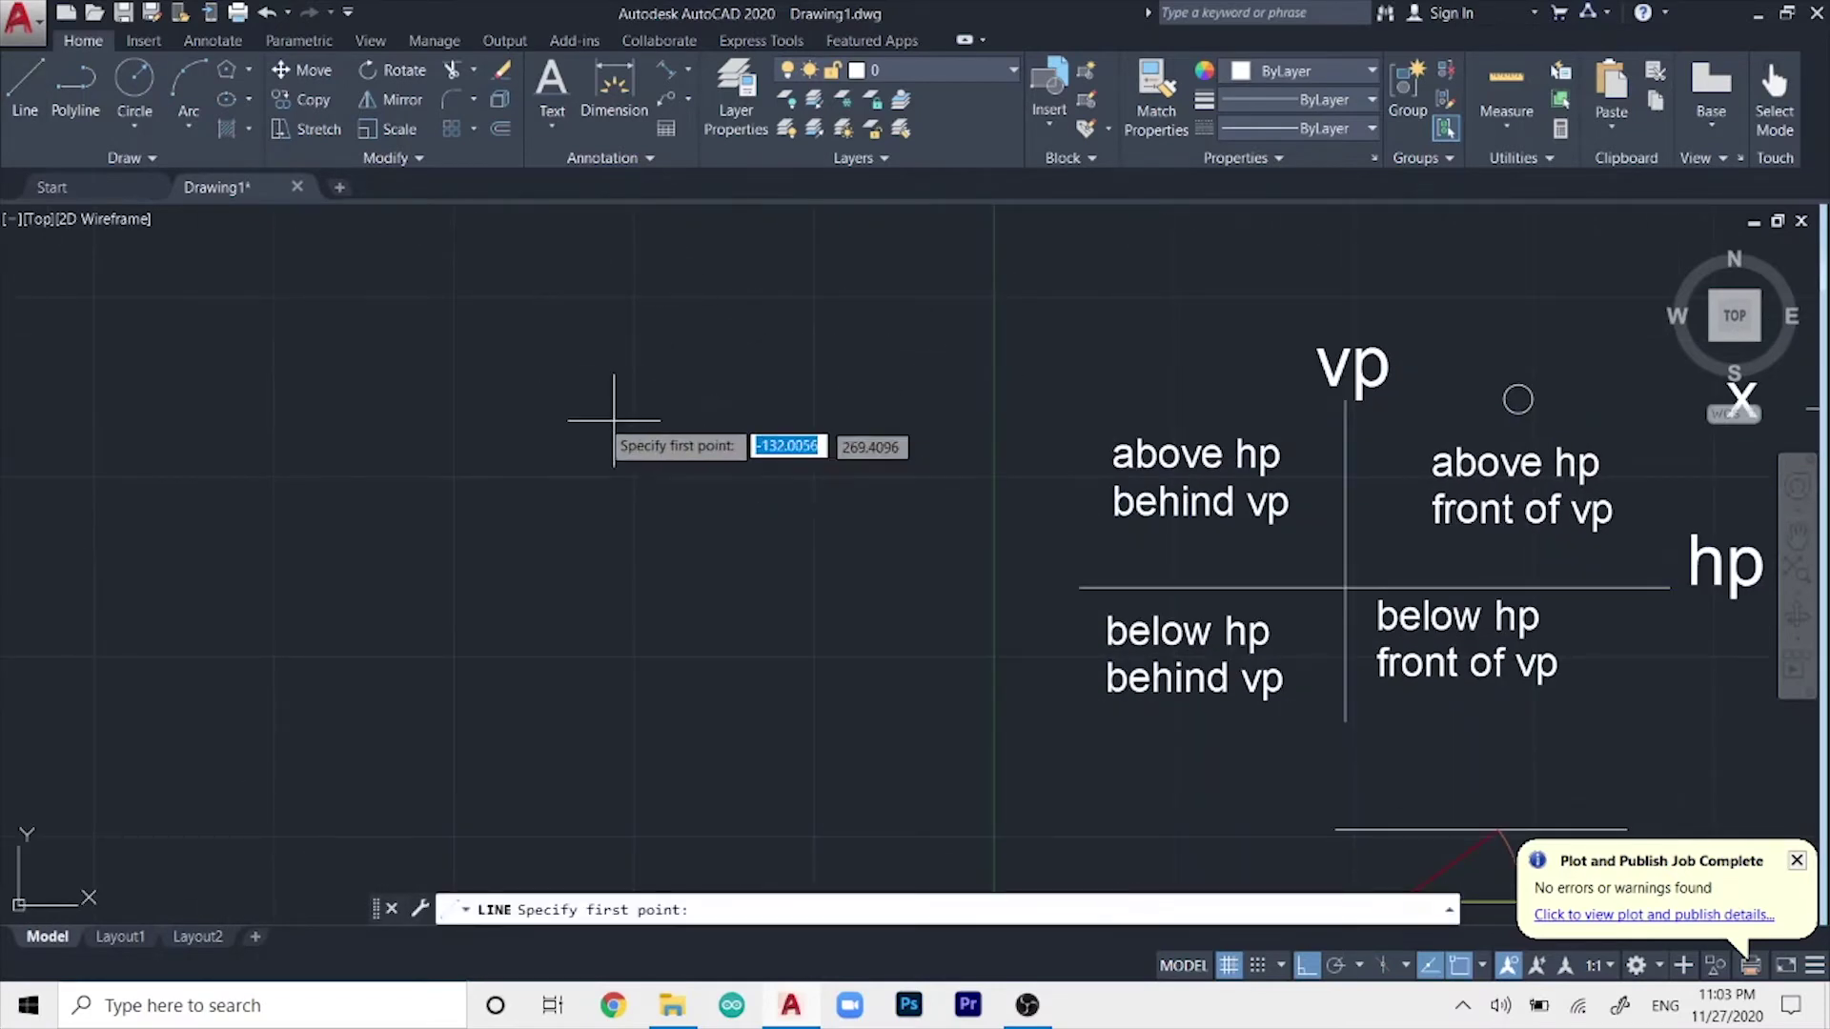
click(506, 411)
click(1002, 412)
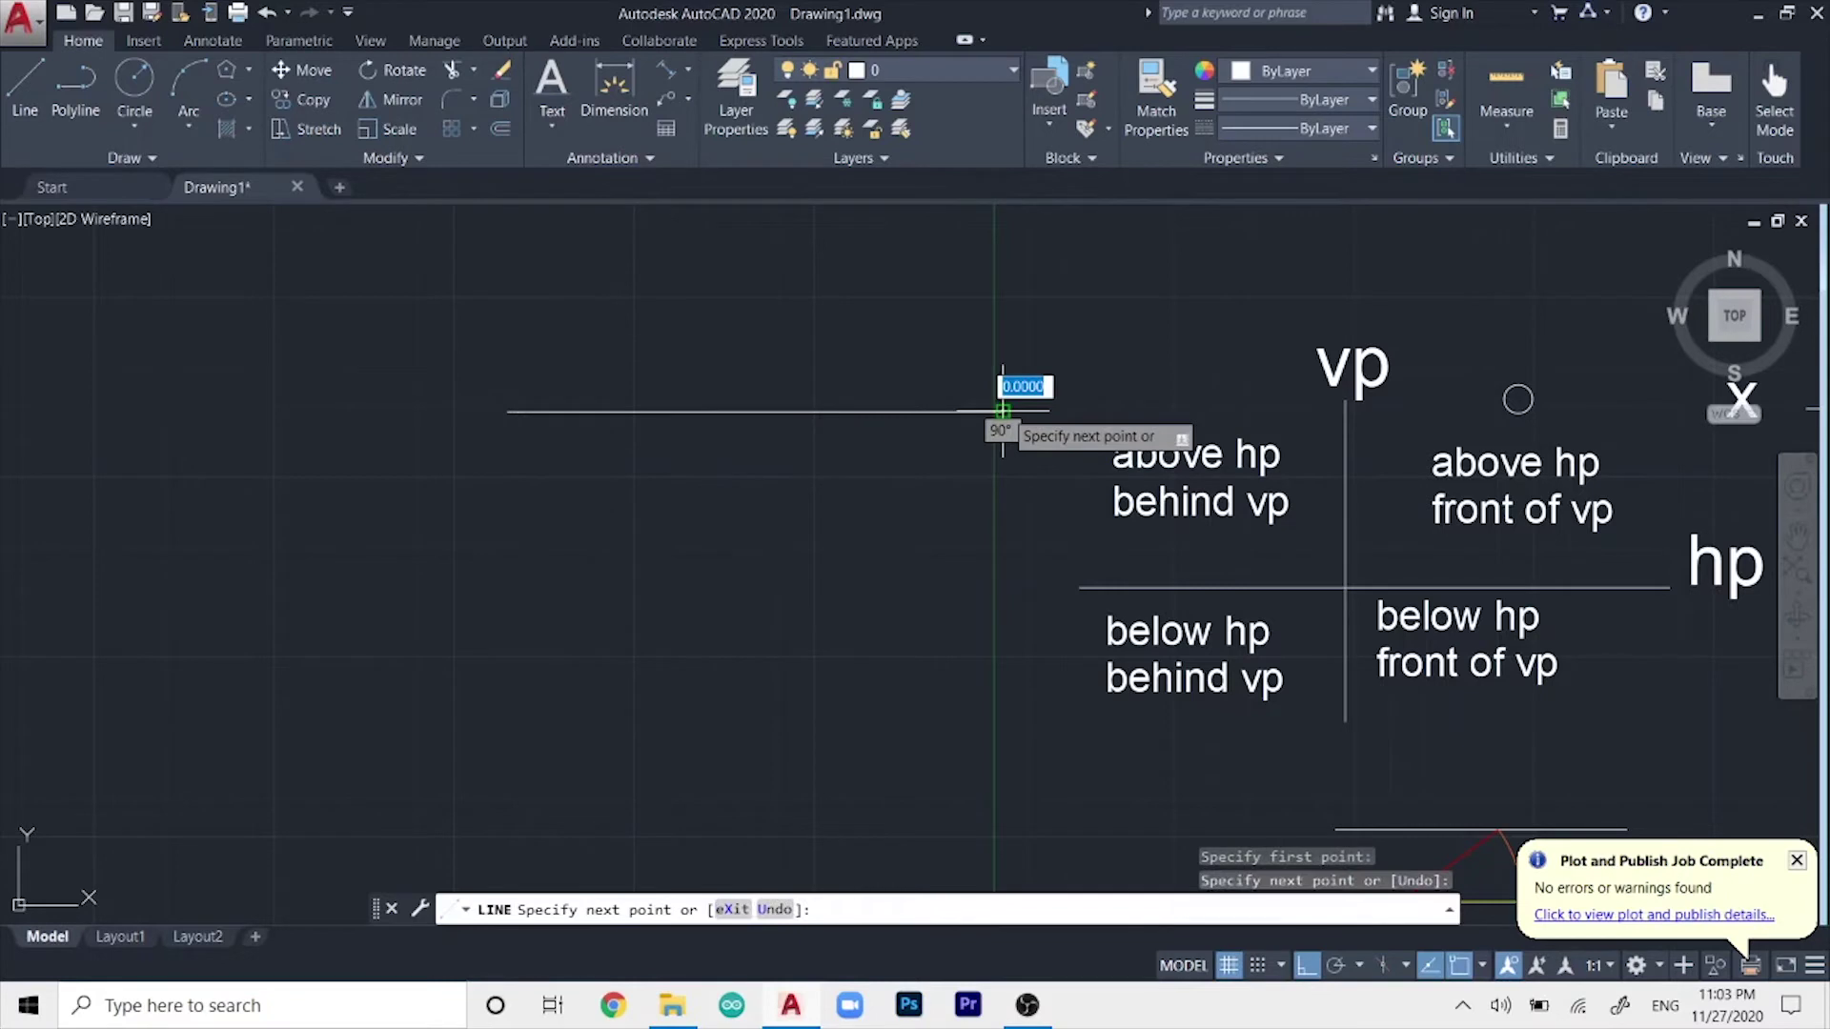
key(Return)
- Place a small default-radius circle above the 'above hp behind vp' note
click(134, 81)
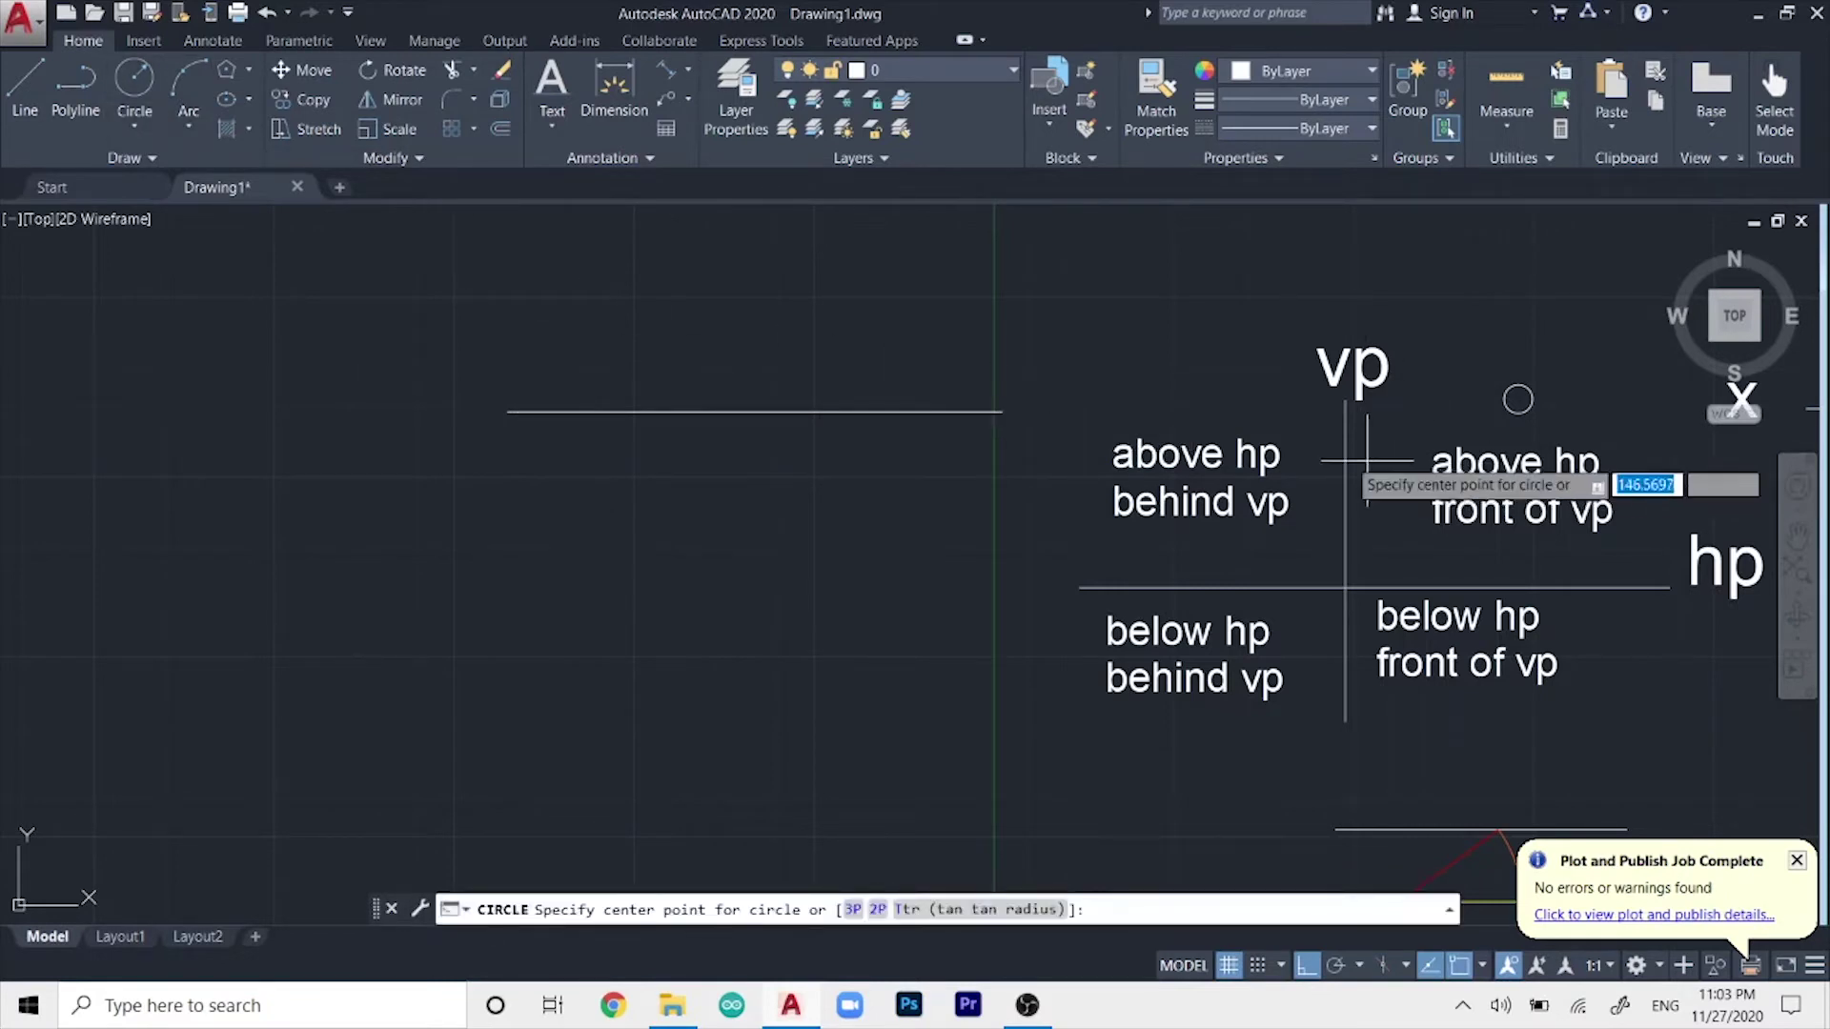
click(1210, 404)
key(Return)
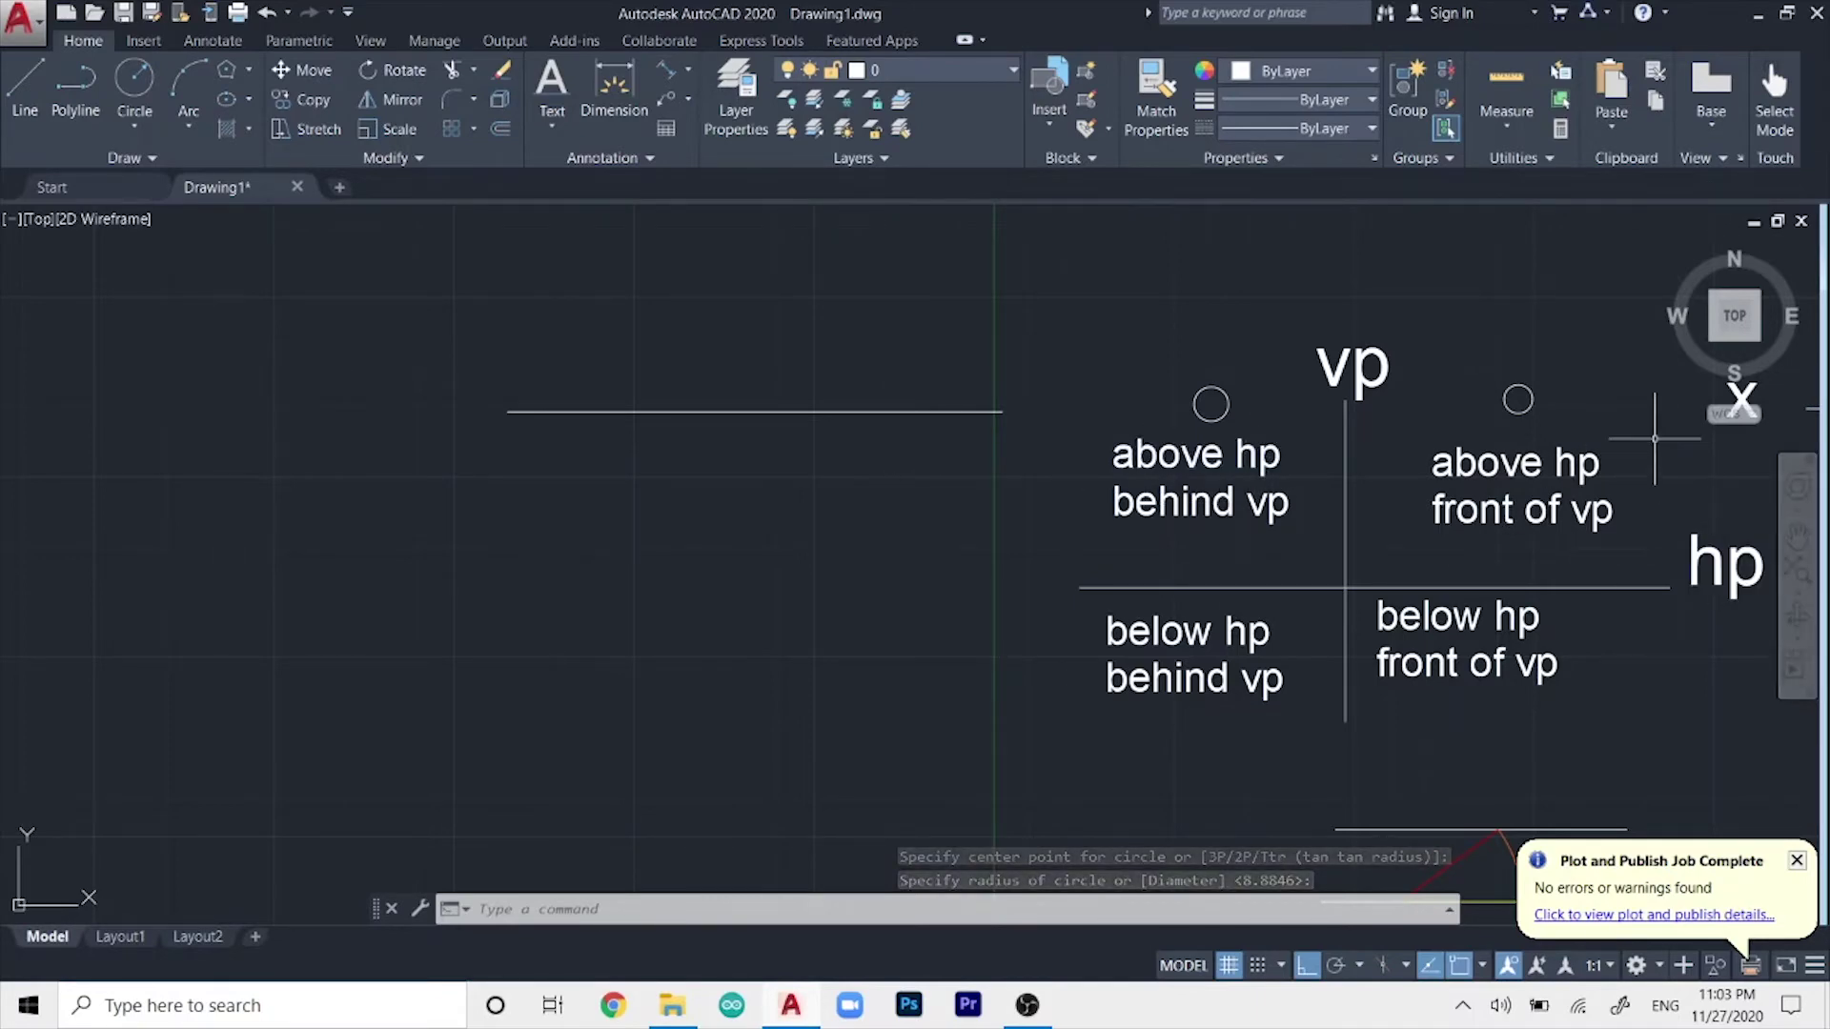
middle_drag(1628, 444, 1429, 450)
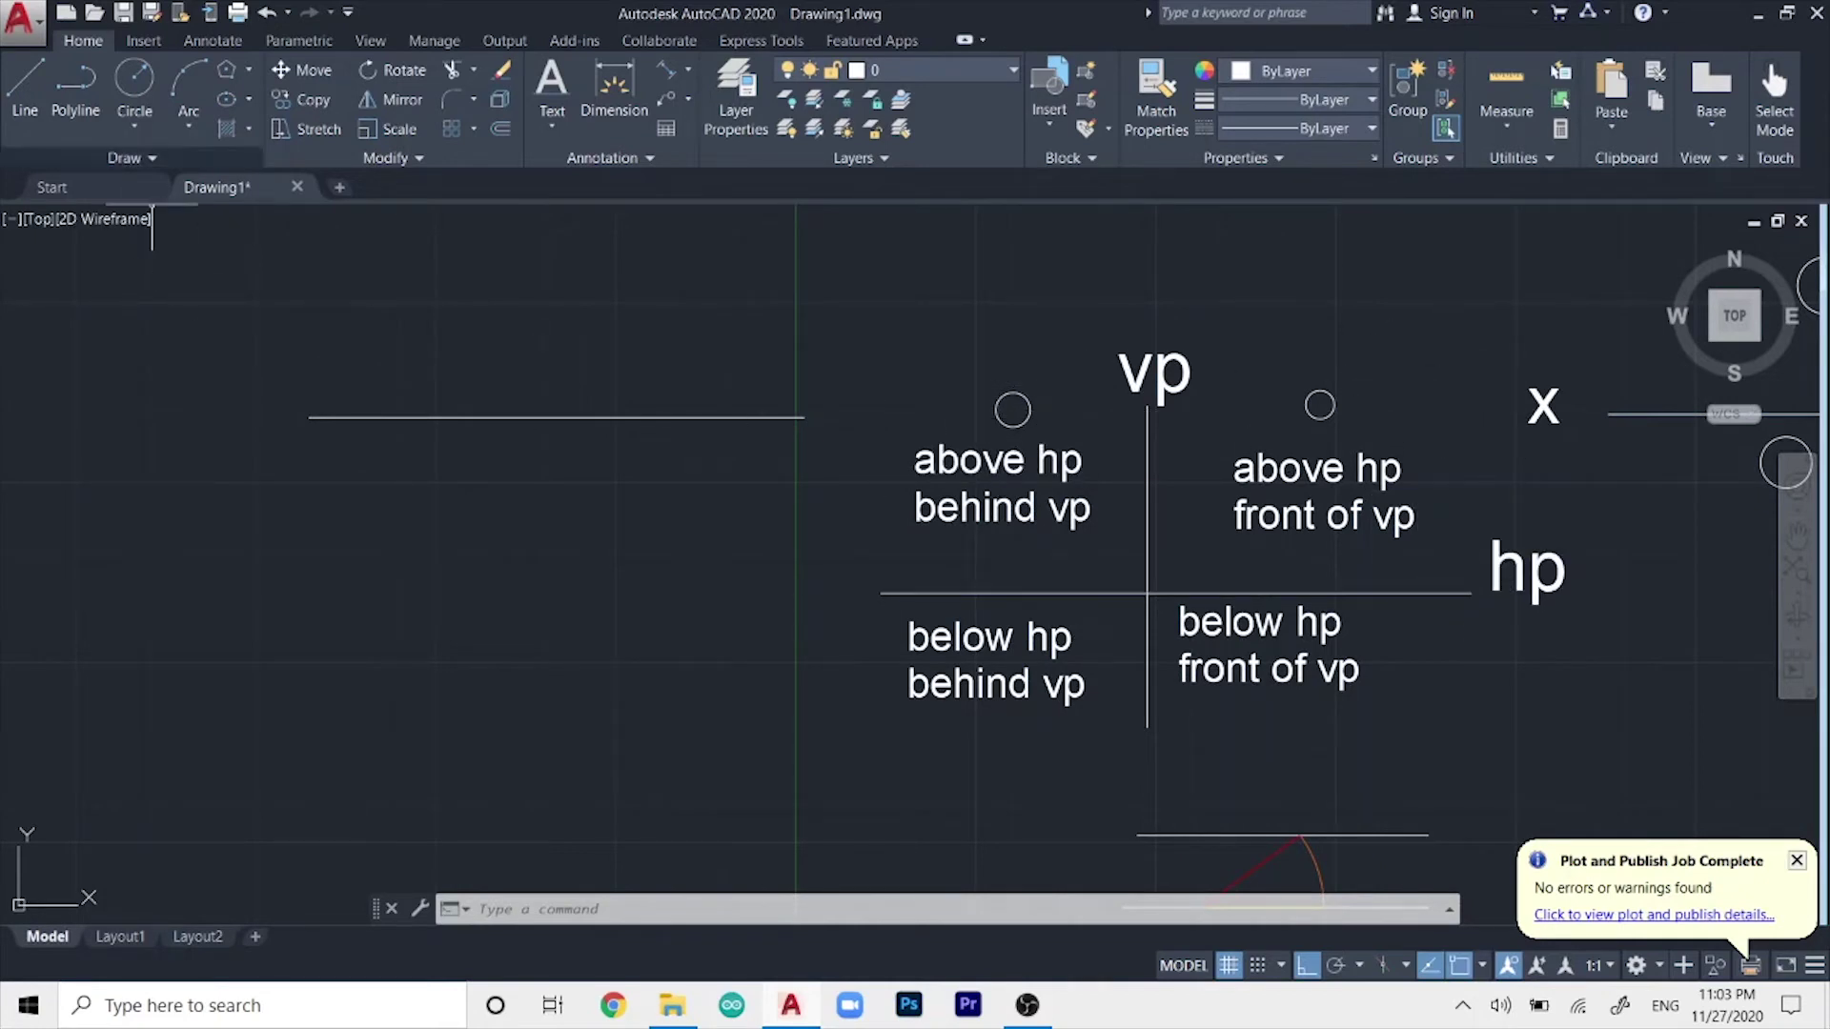
- Draw a small circle above the new left-hand horizontal line
click(133, 79)
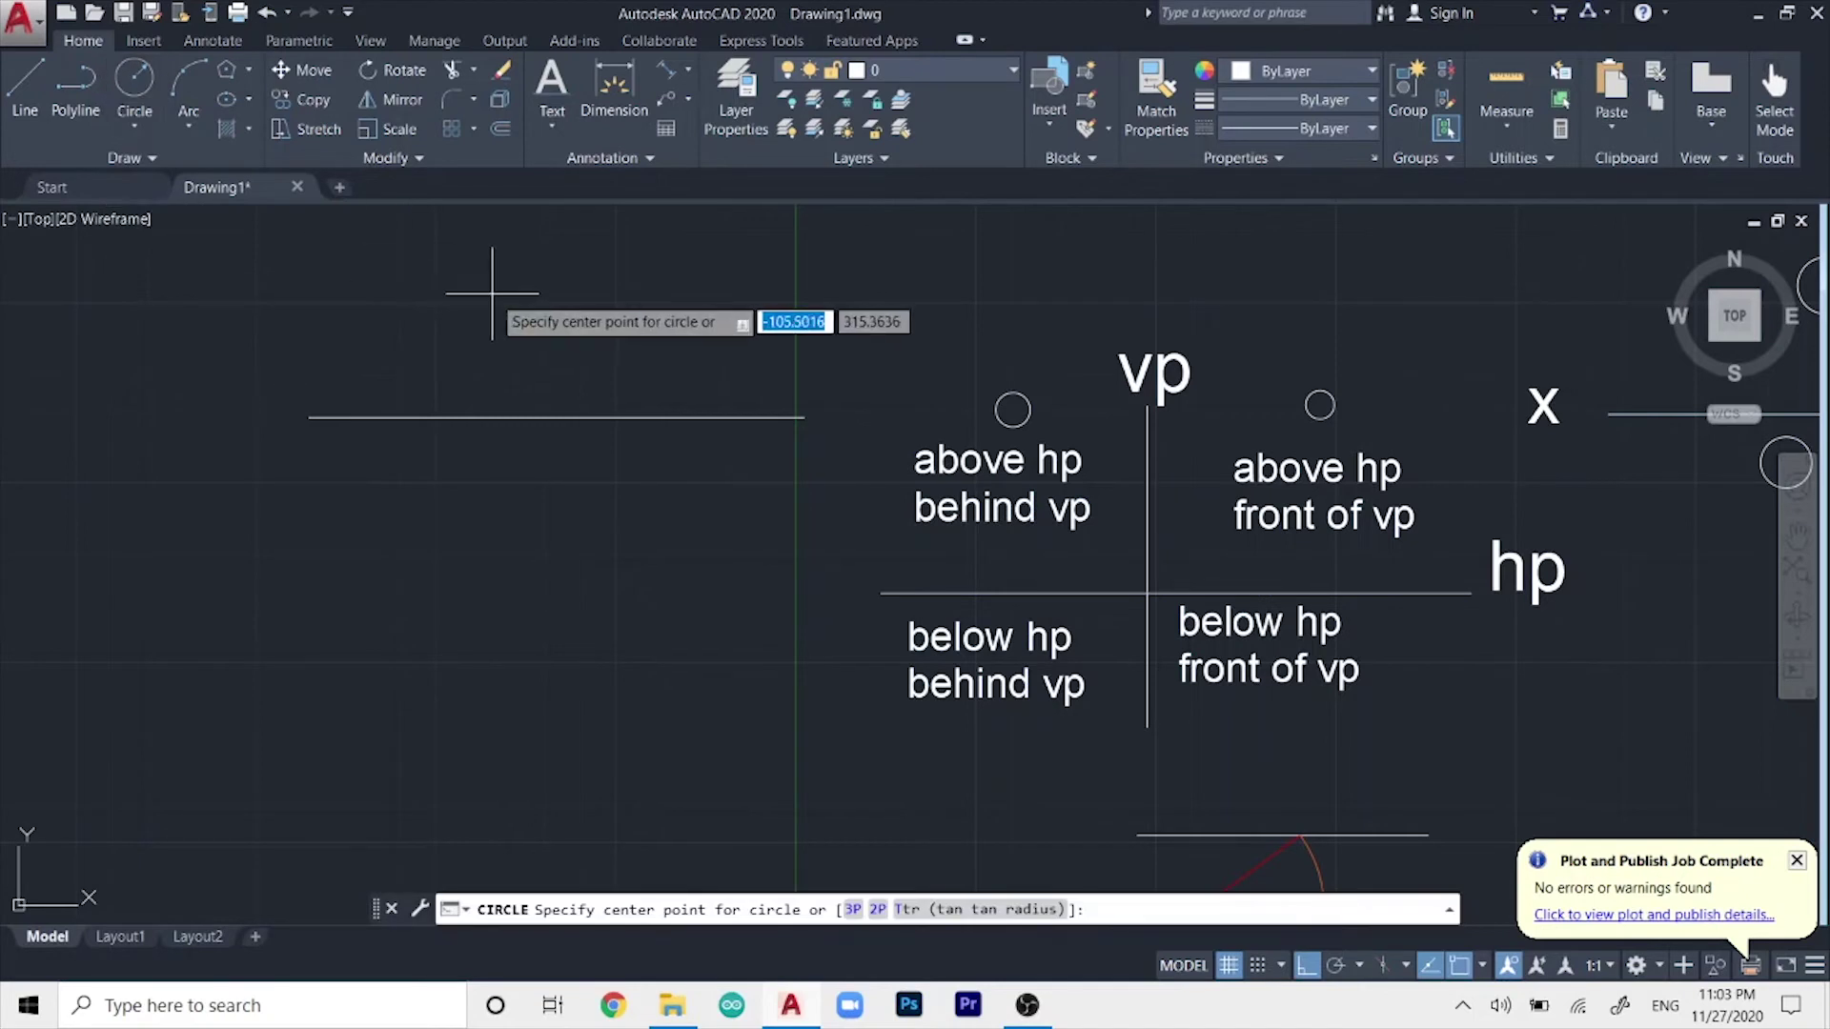
click(524, 271)
click(556, 285)
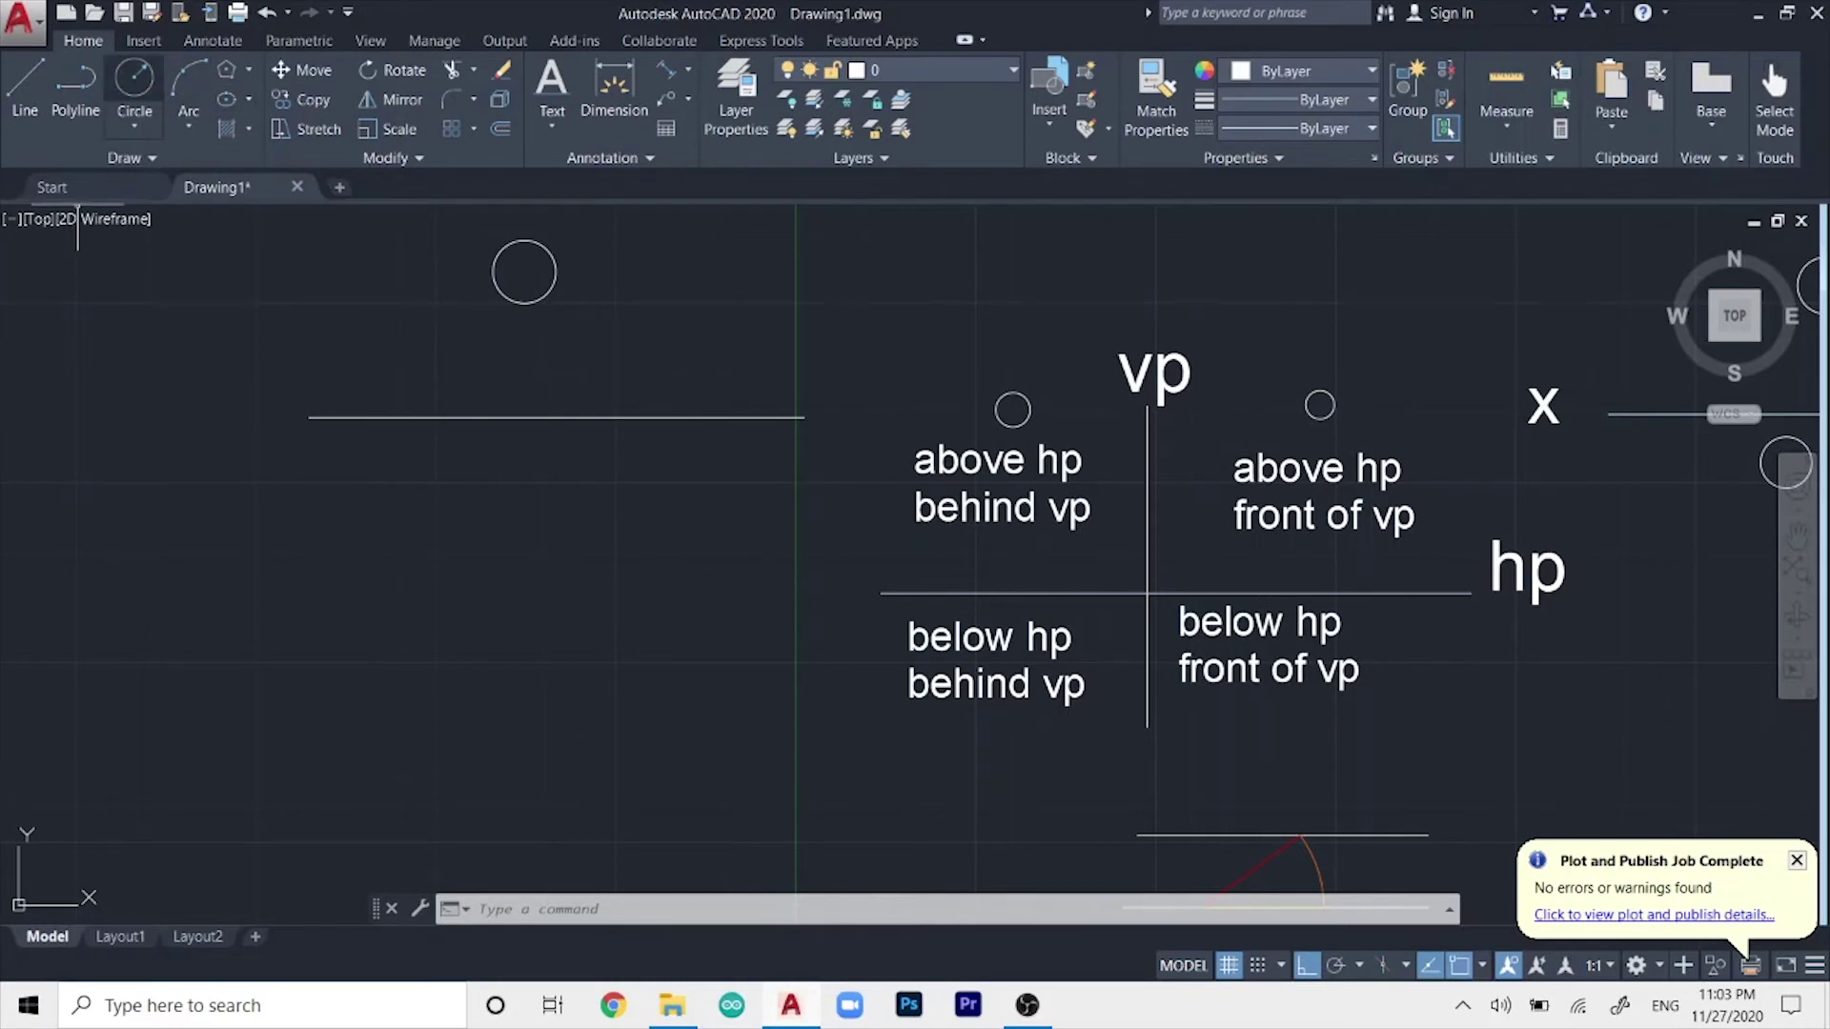
- Draw a second, slightly larger circle right beside the first one
click(134, 78)
click(597, 253)
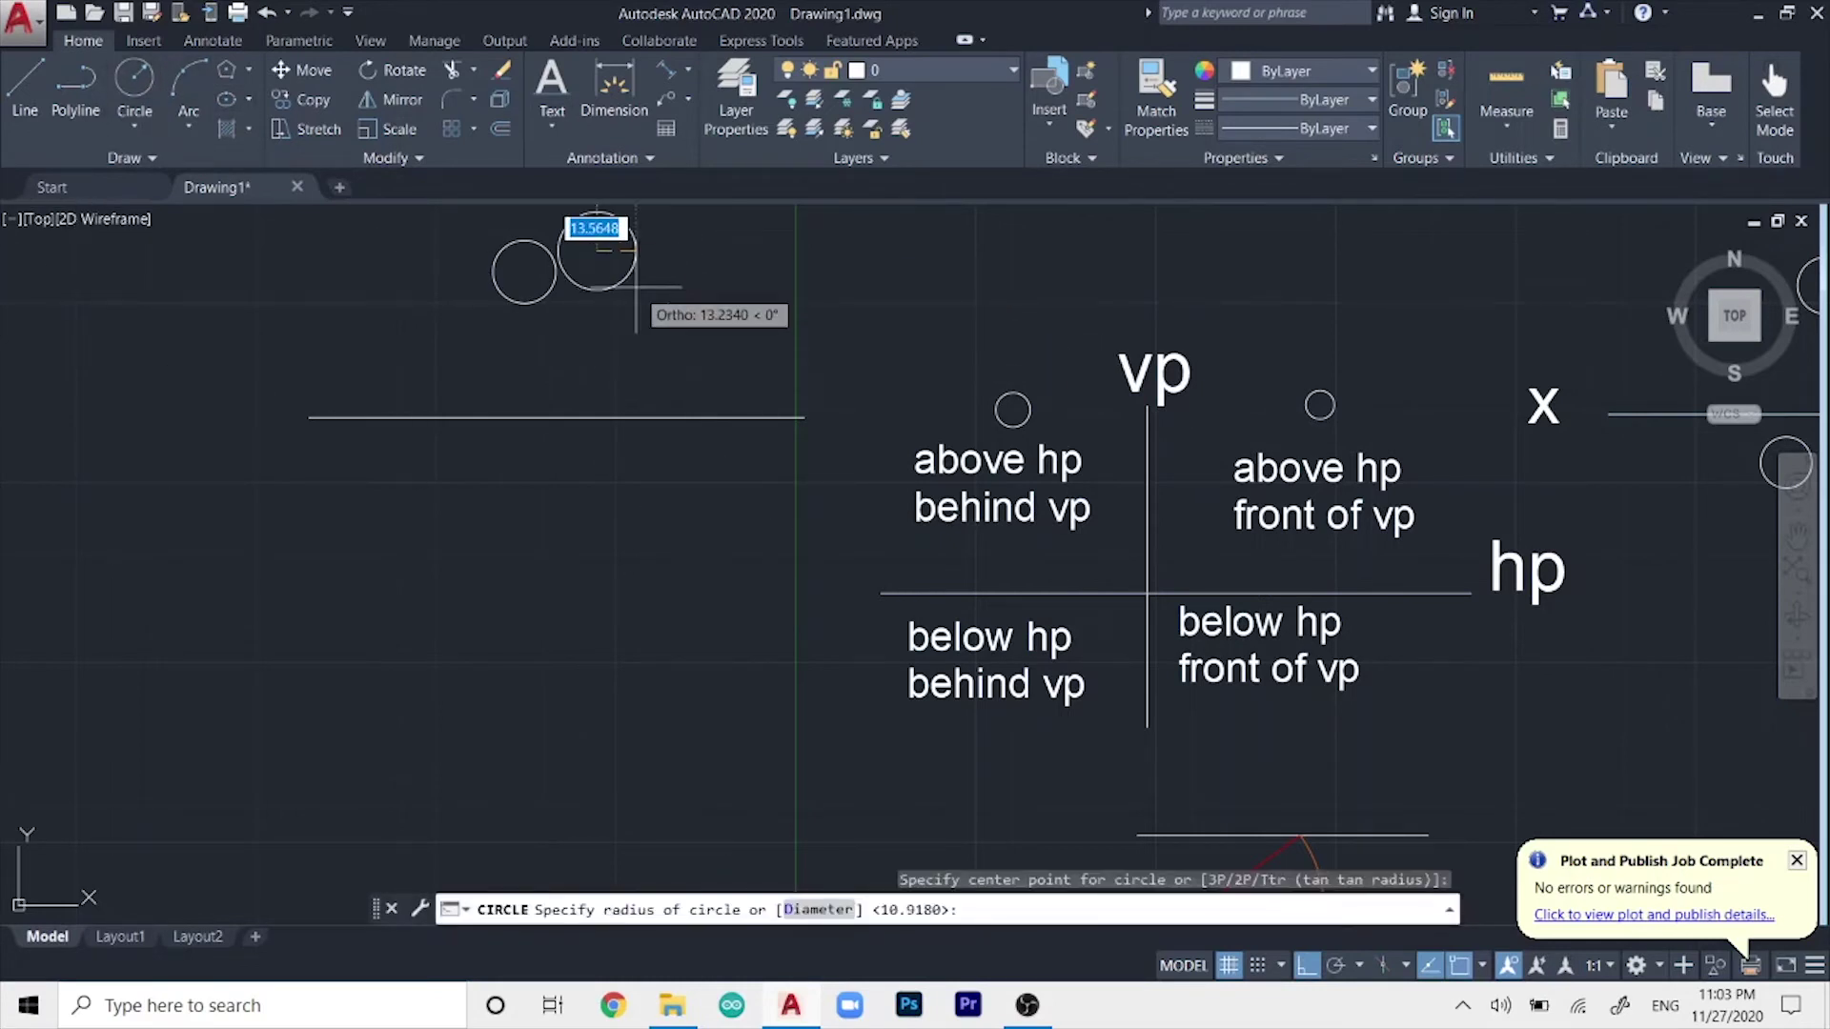
click(636, 286)
mouse_move(723, 312)
middle_down()
mouse_move(776, 360)
mouse_move(905, 341)
middle_up()
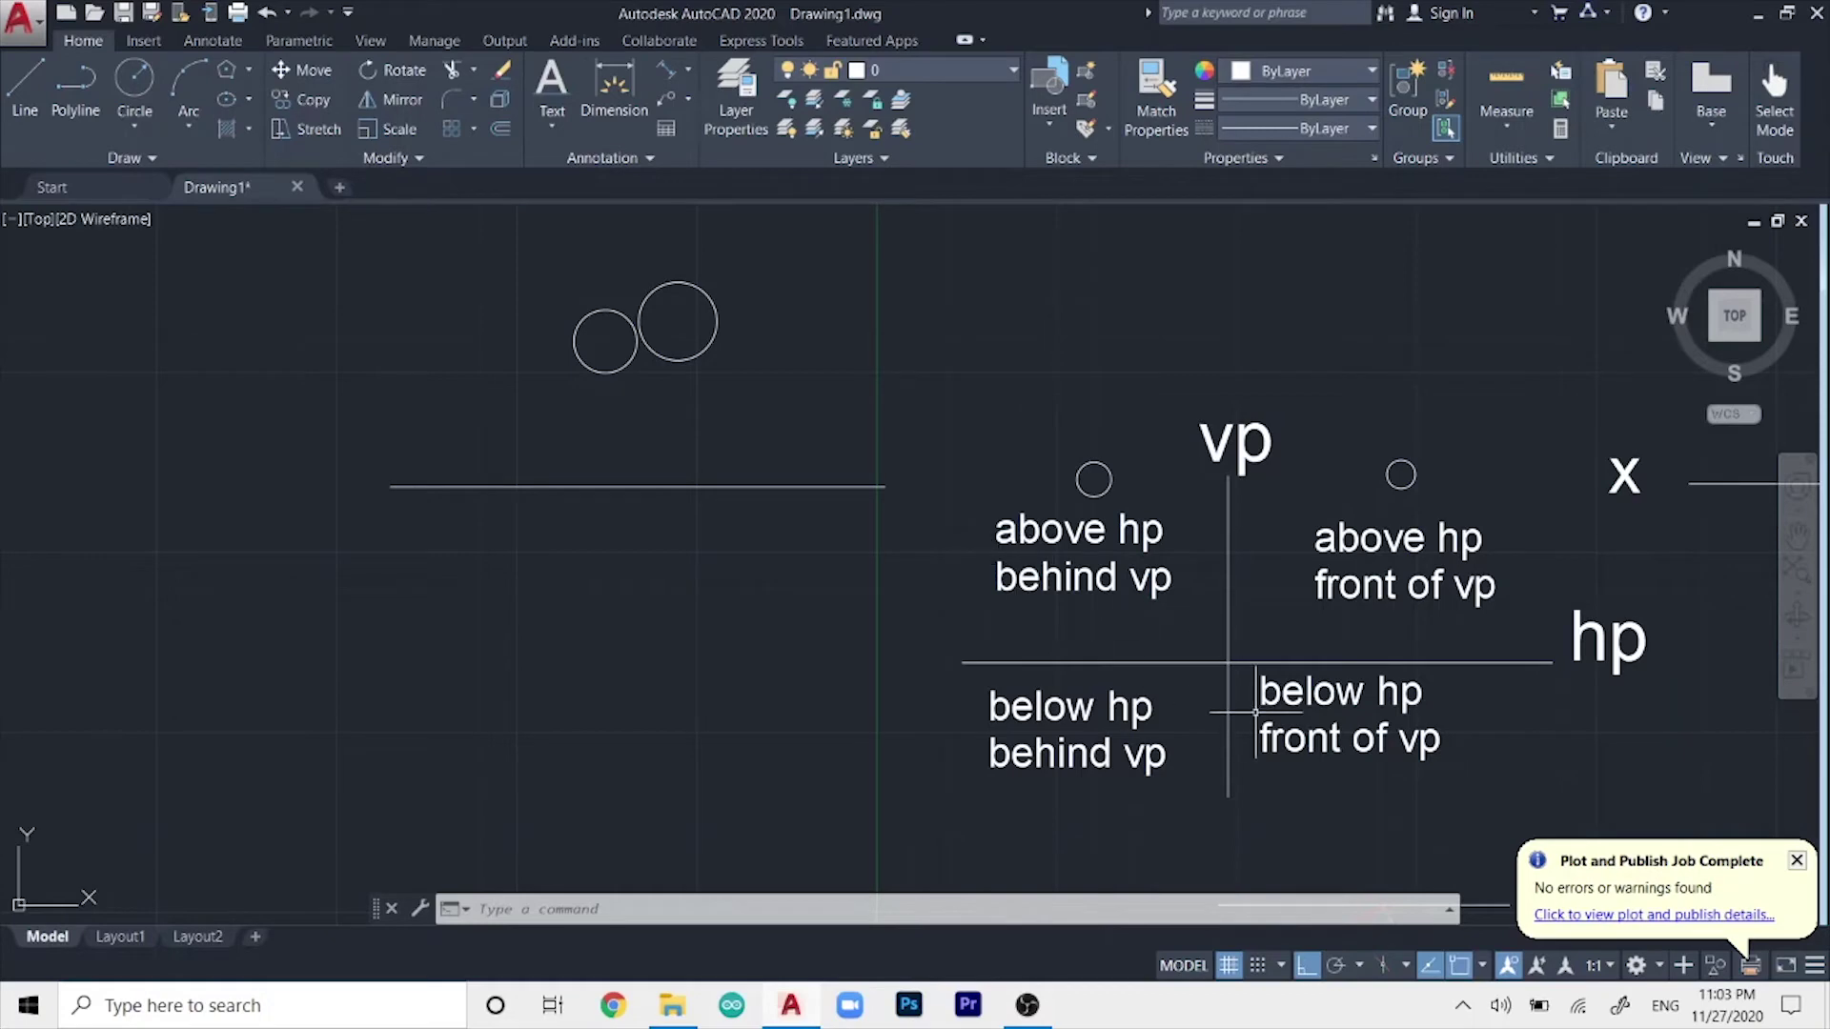
- Pan to the circles near the x line and window-select around the right circles
mouse_move(1510, 736)
middle_down()
mouse_move(1257, 624)
mouse_move(1101, 640)
middle_up()
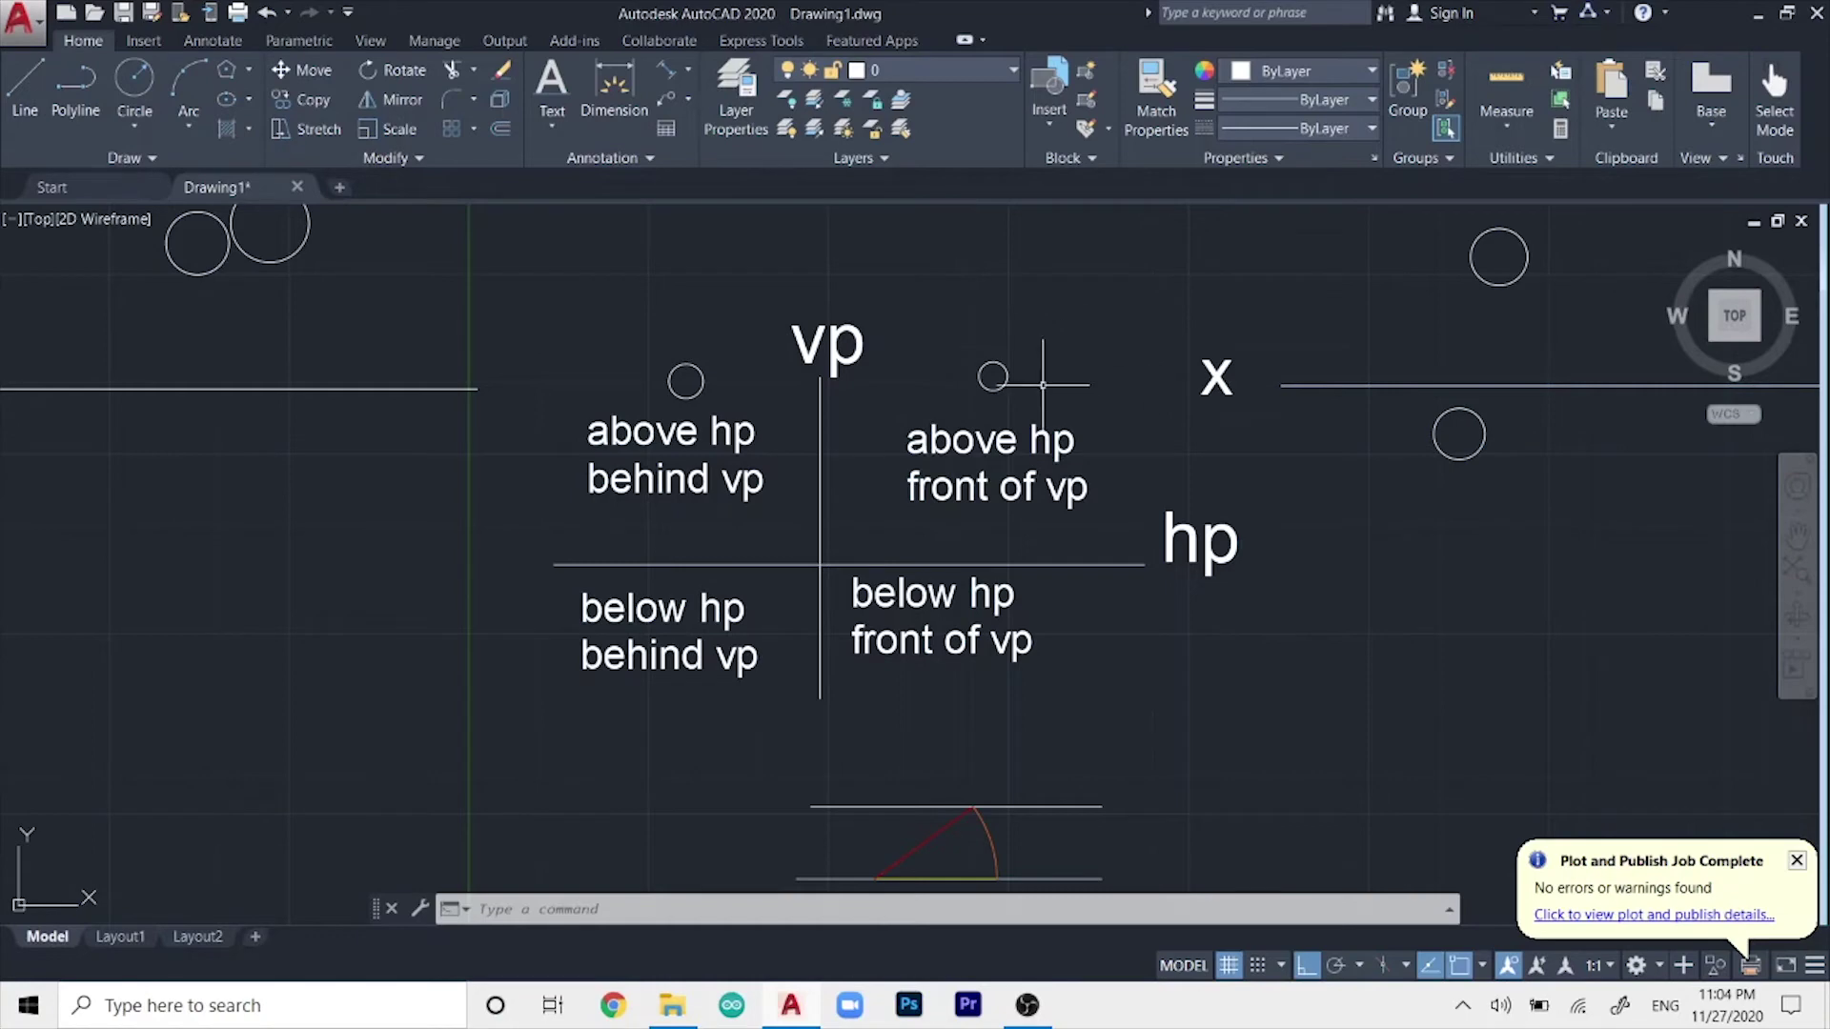
middle_drag(1499, 254, 1414, 384)
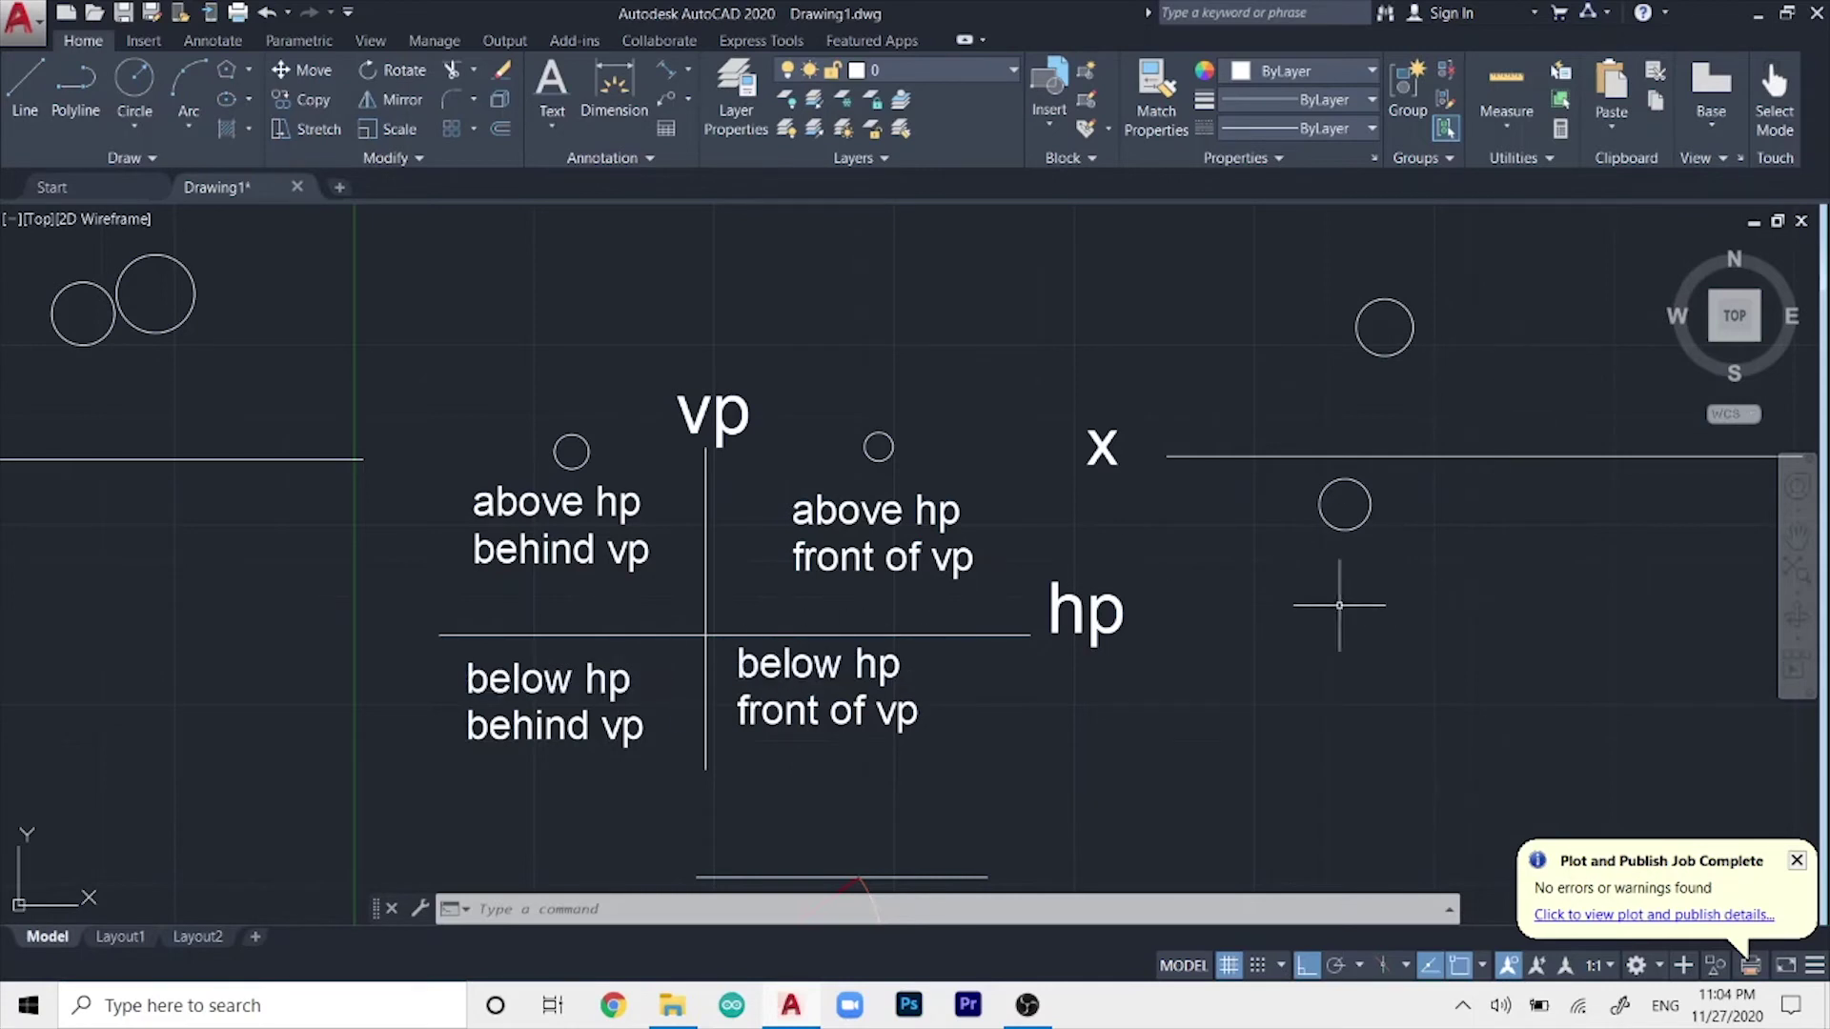
click(1591, 494)
click(1376, 591)
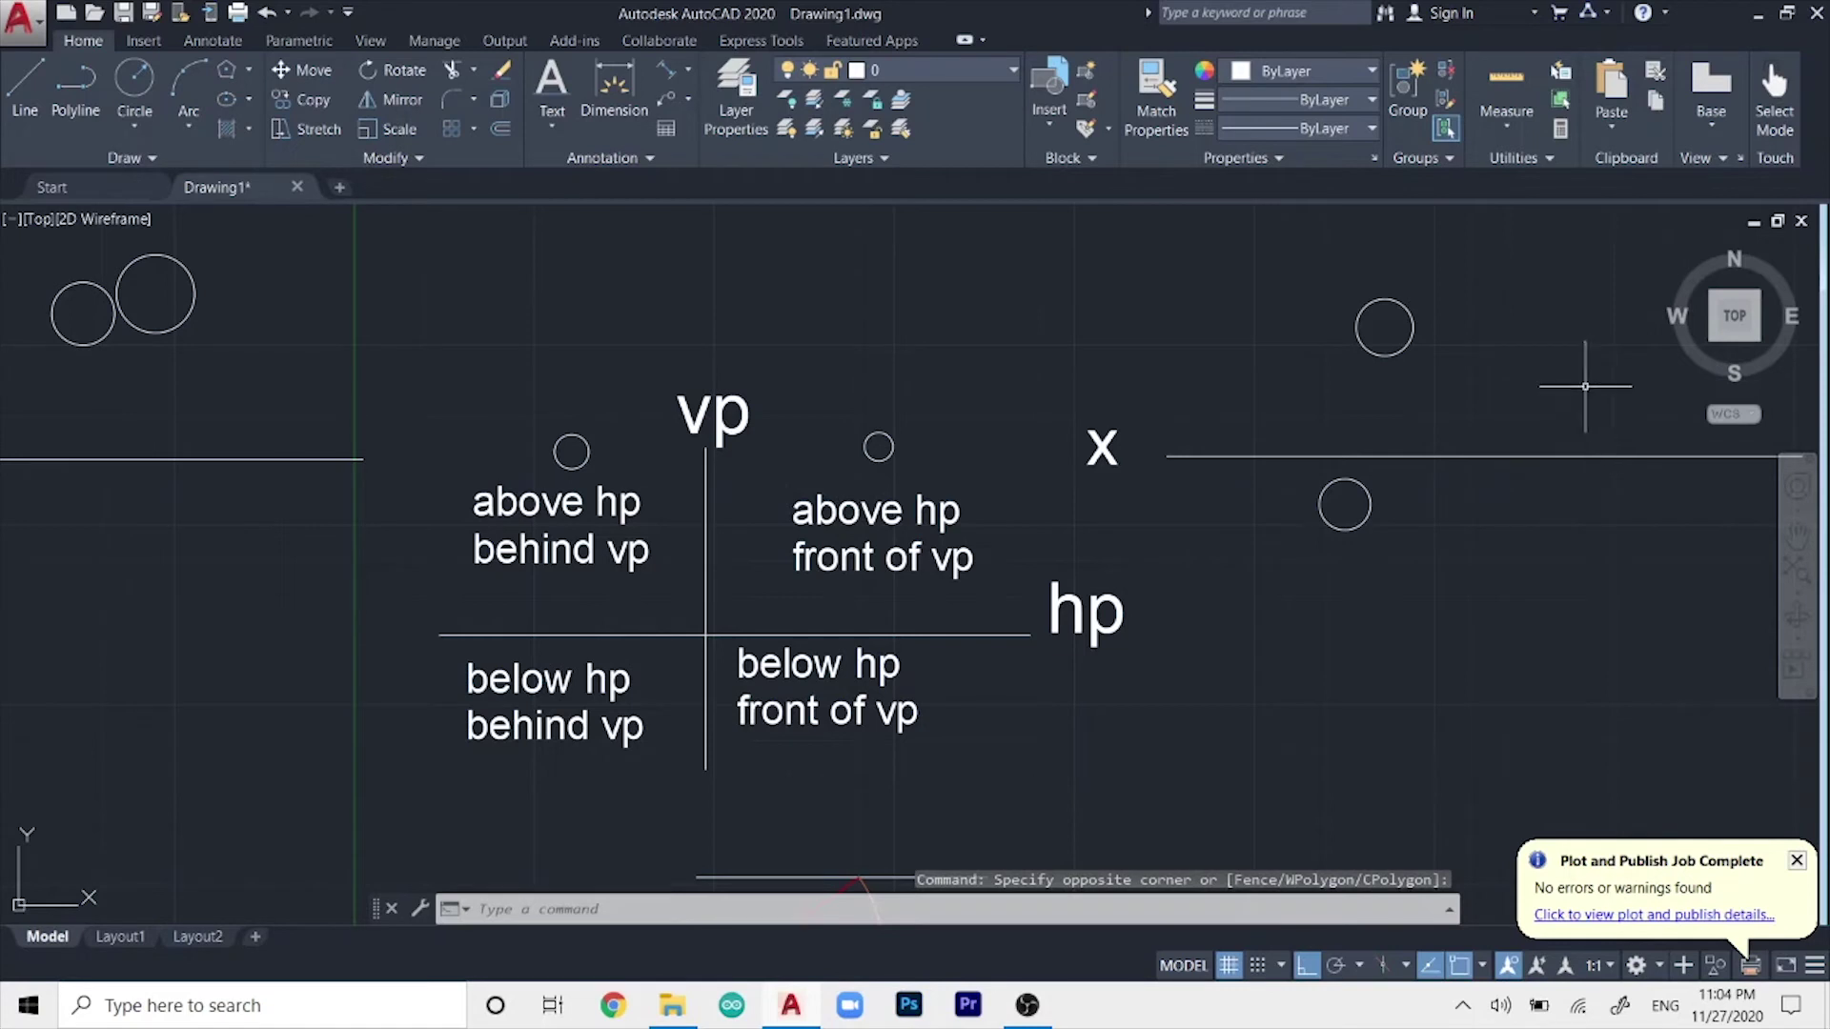
- Make another selection window near the x line, then bring up OBS Studio
click(1414, 392)
click(1705, 274)
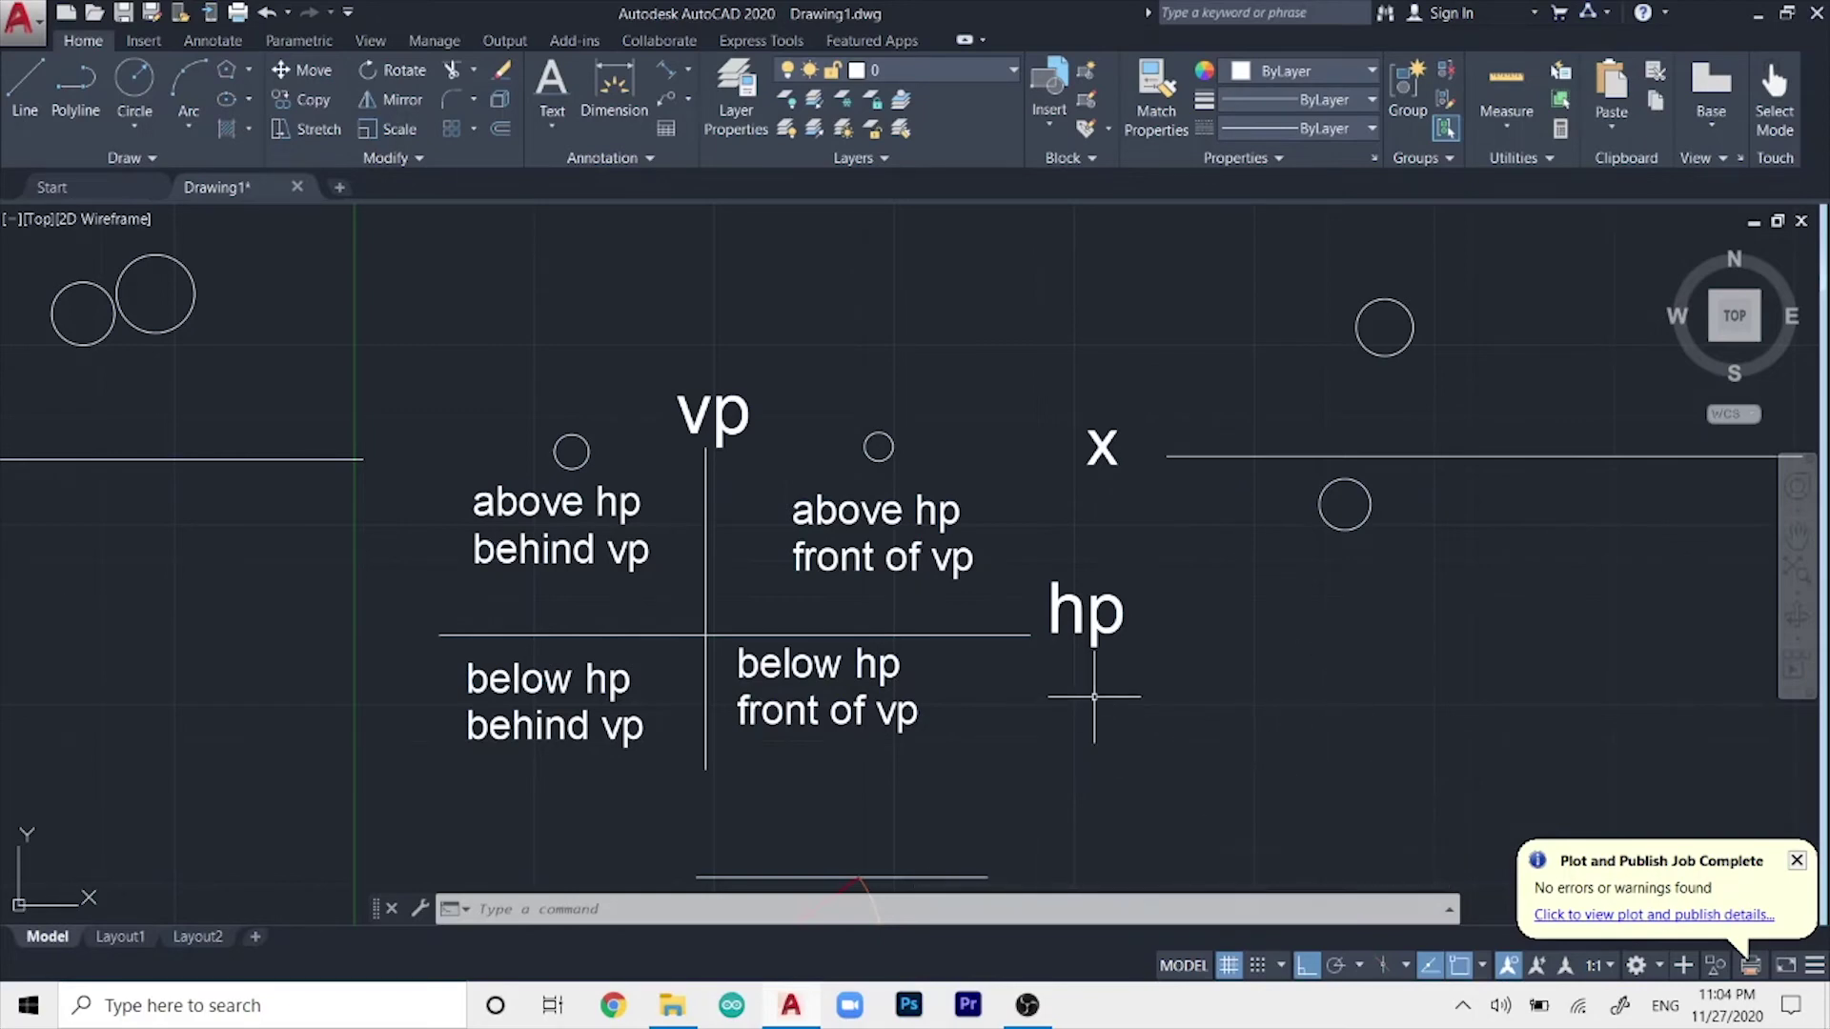
middle_drag(1070, 720, 1111, 695)
click(1027, 1004)
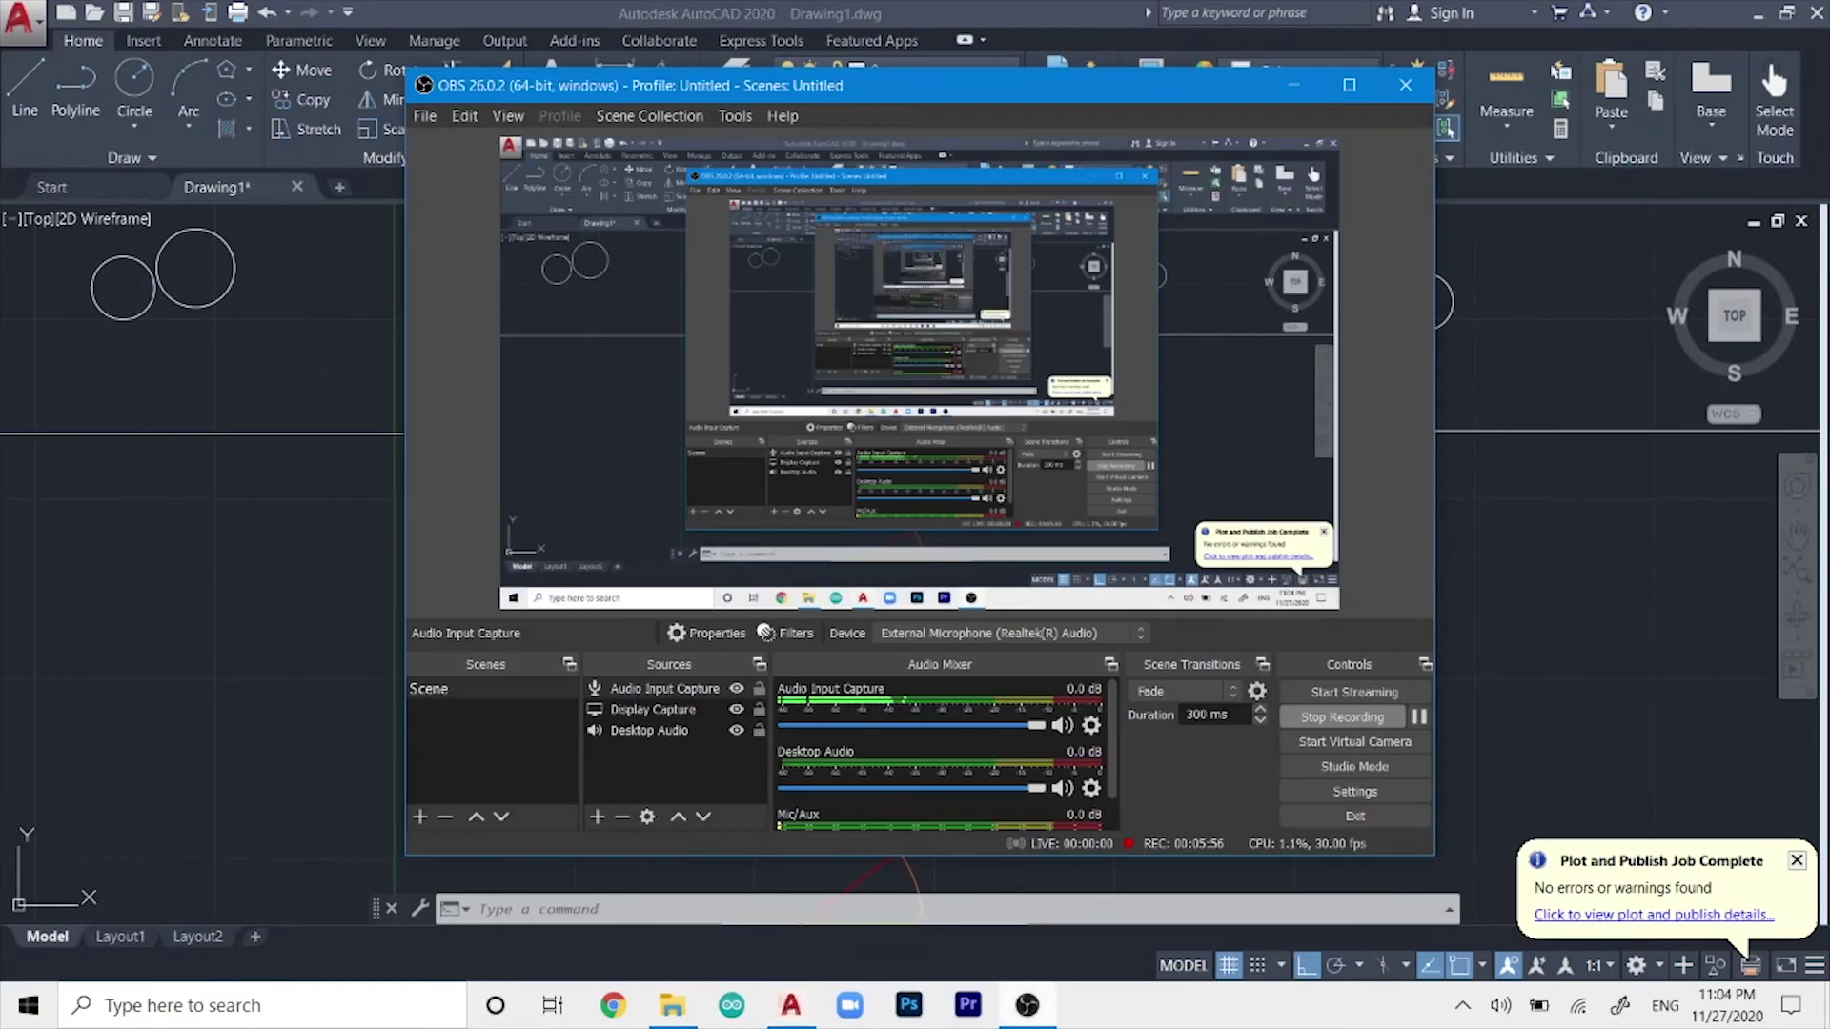
- Minimize the OBS Studio window to return to the AutoCAD drawing
click(1026, 1004)
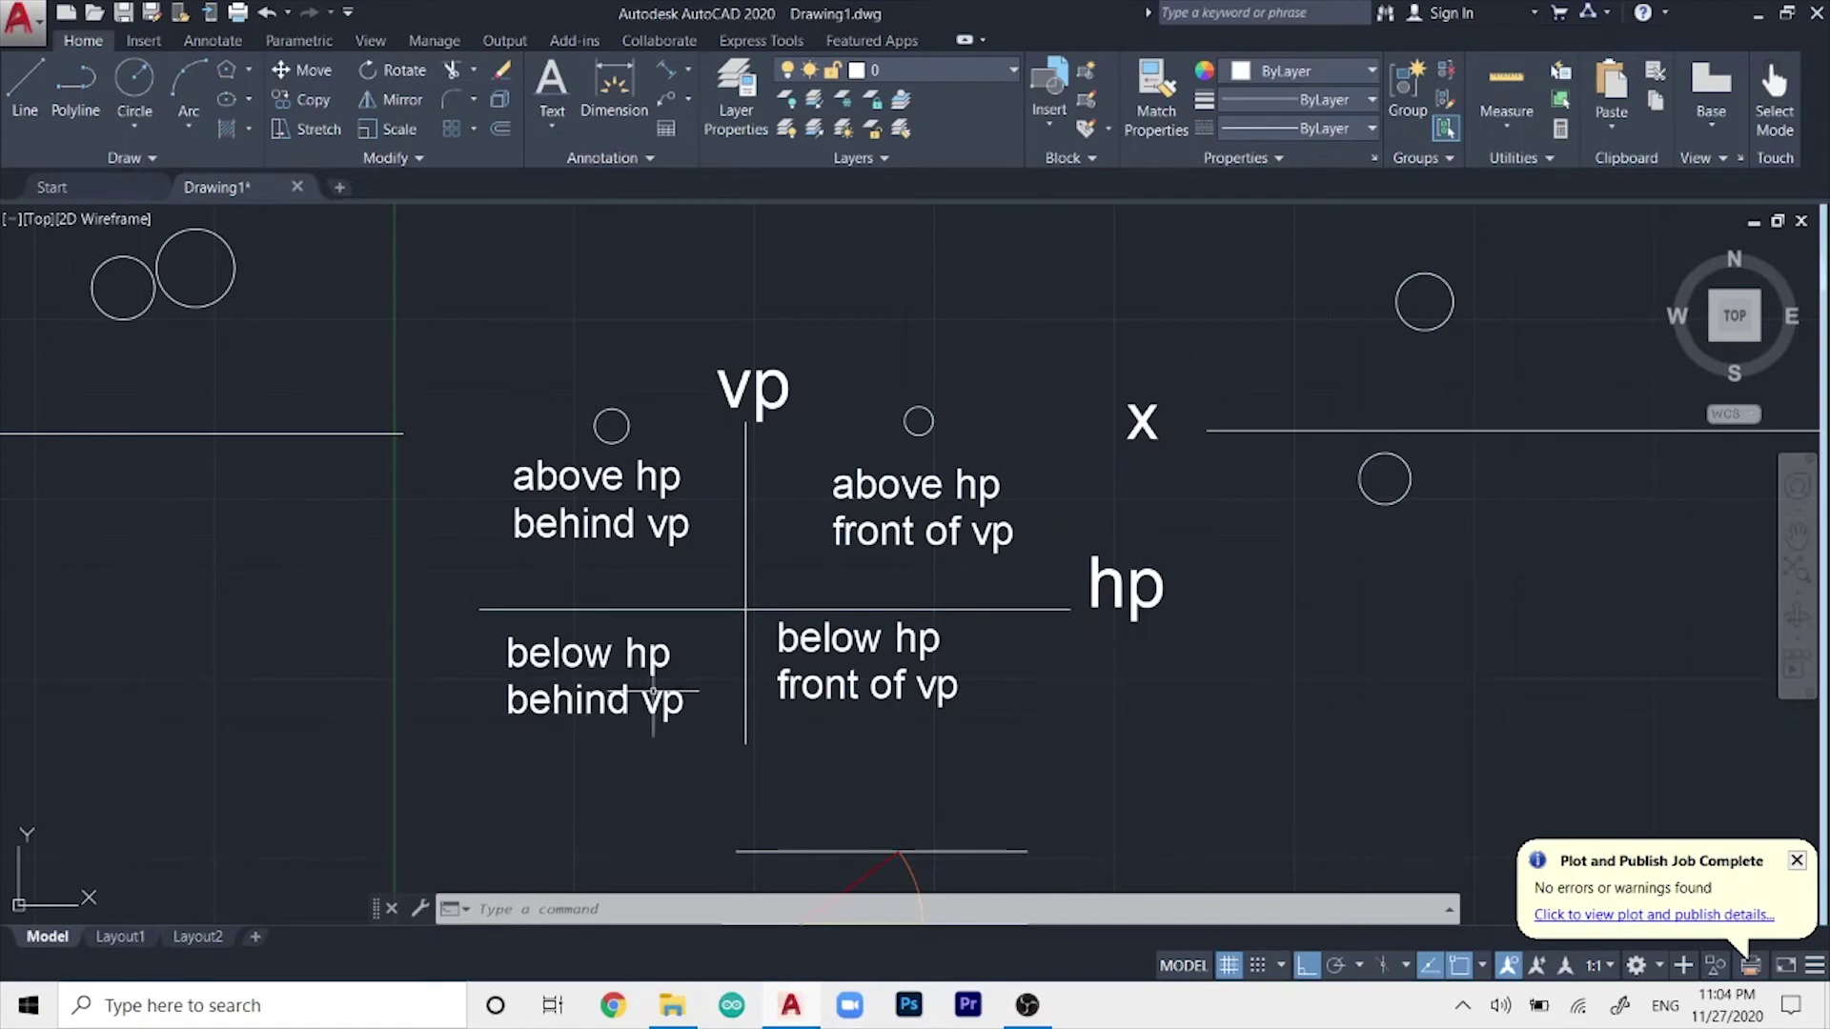
click(714, 635)
click(477, 734)
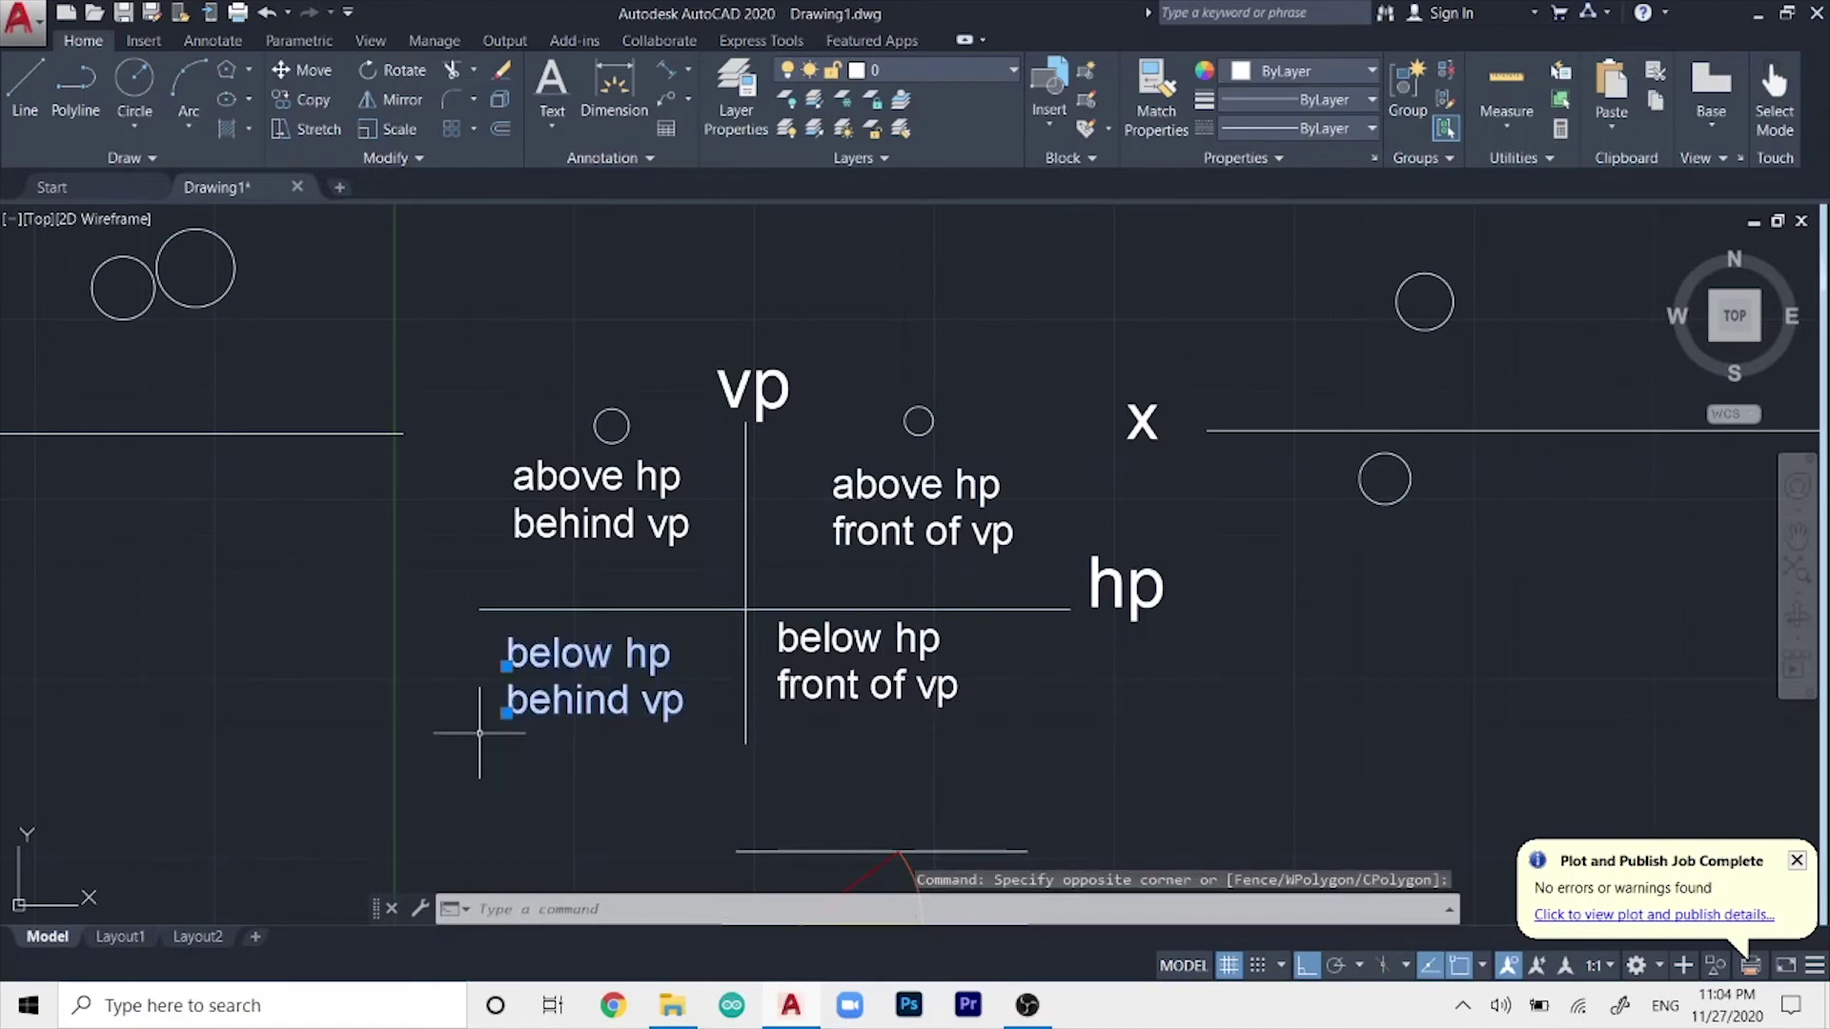
click(1036, 422)
key(Escape)
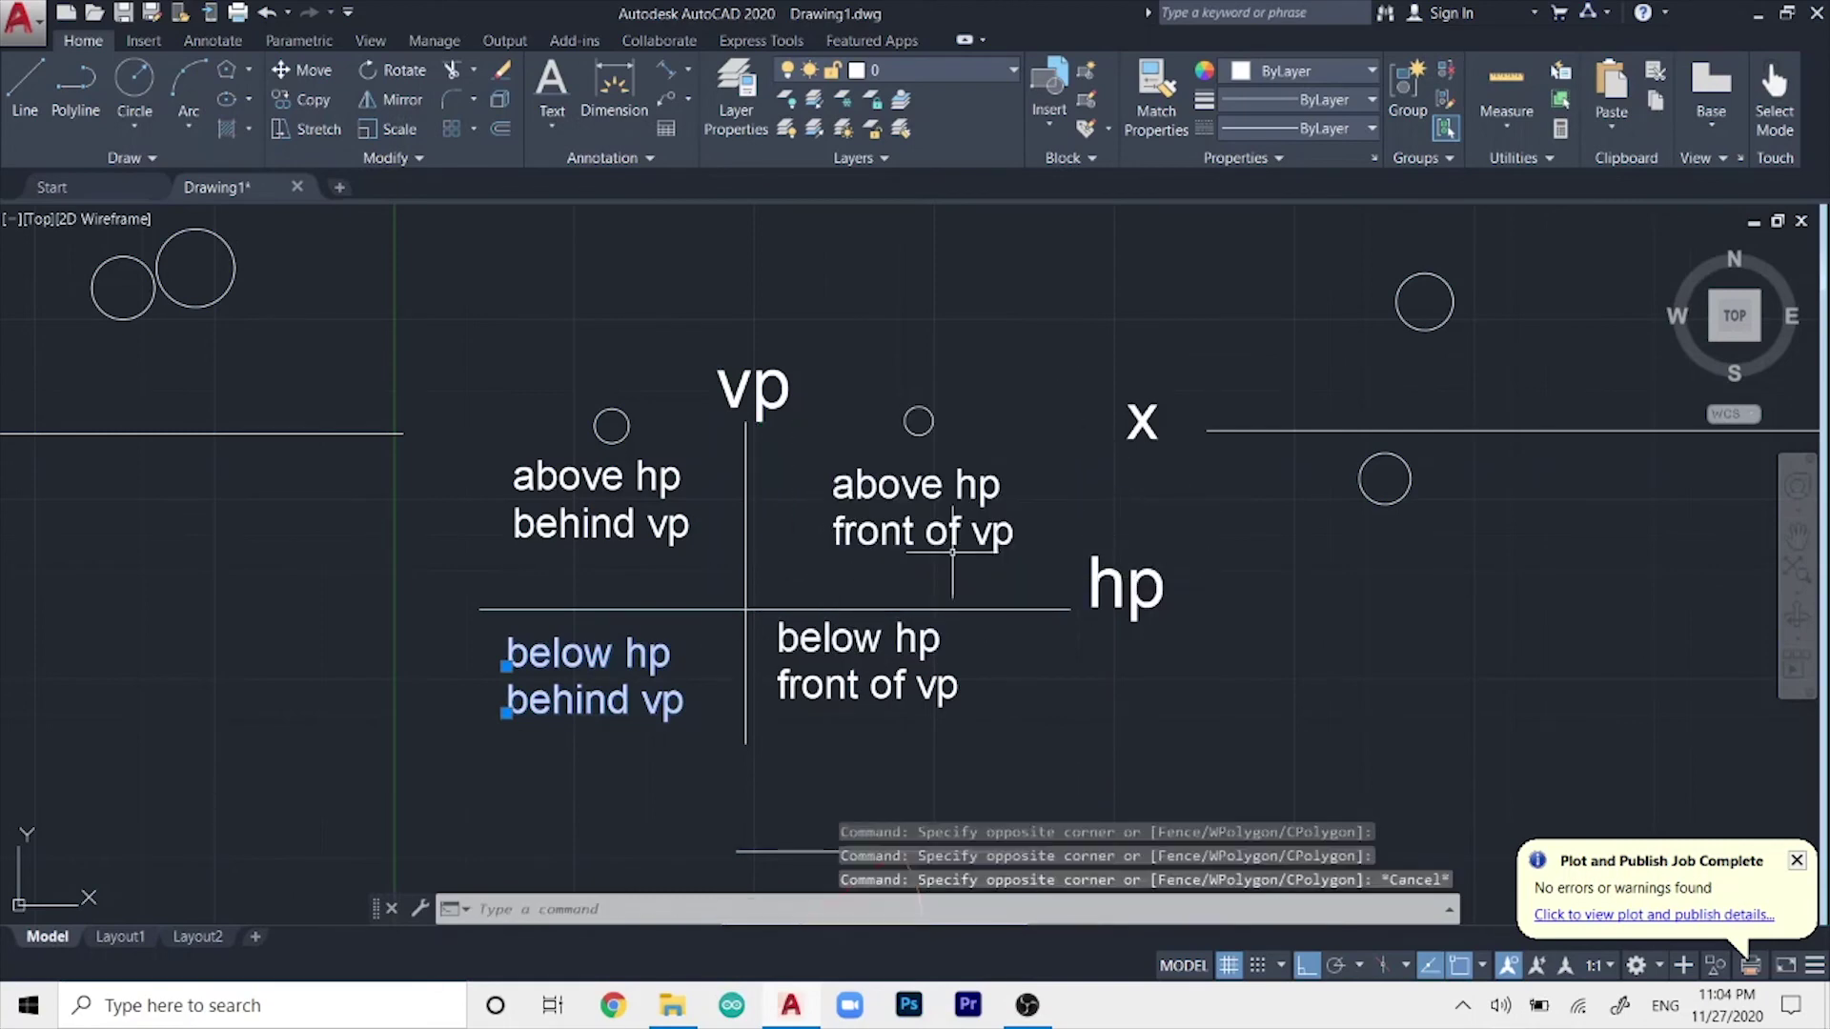
middle_drag(1095, 512, 830, 548)
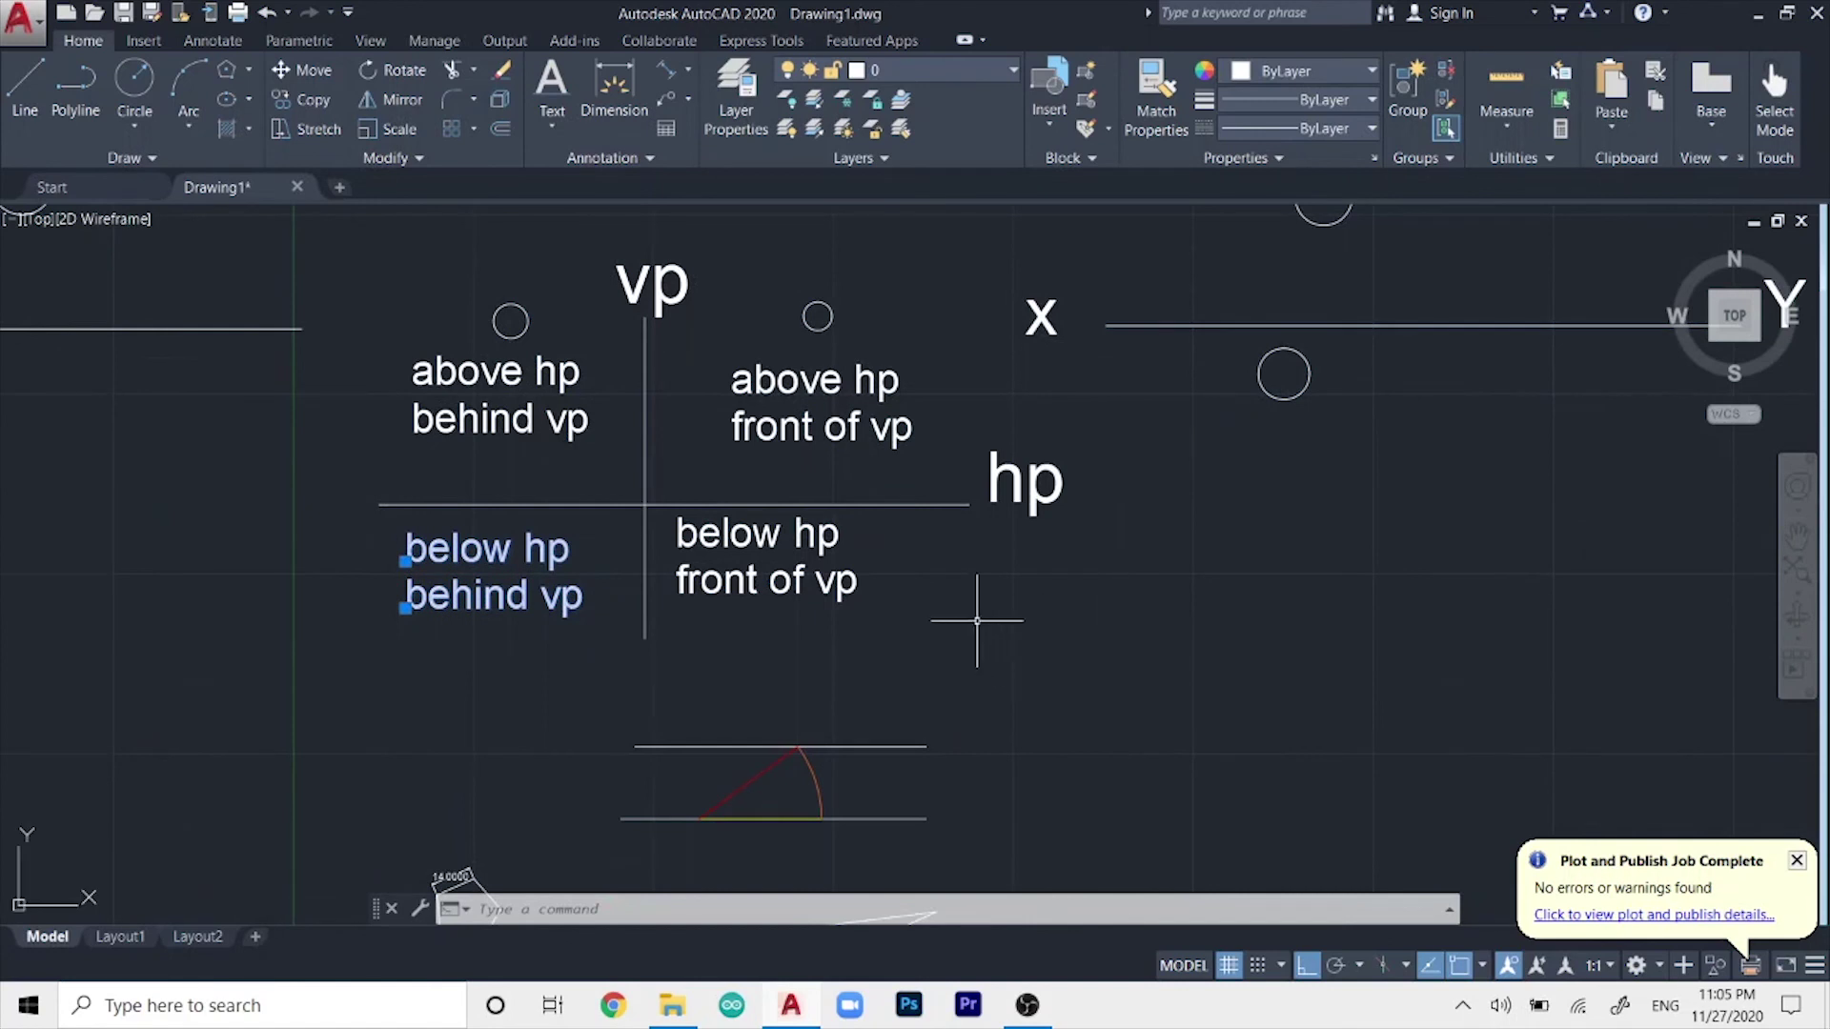
key(Escape)
key(Escape)
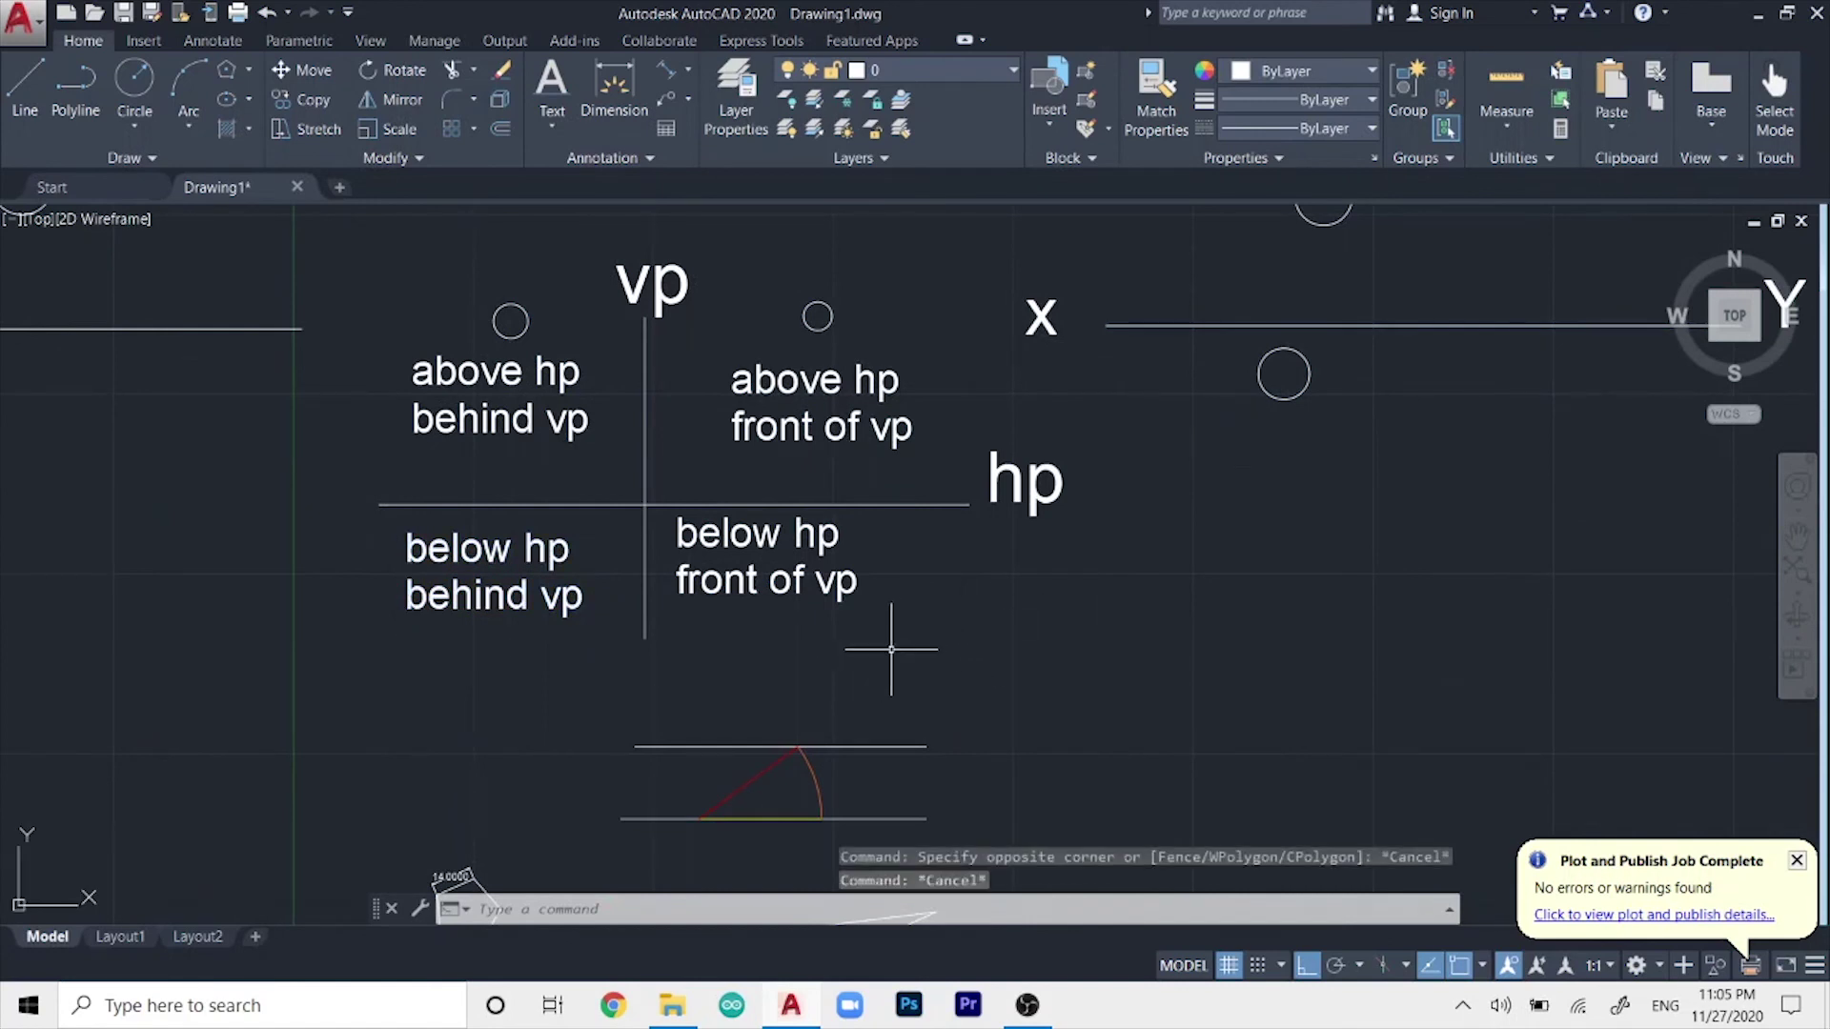
drag(903, 642, 657, 531)
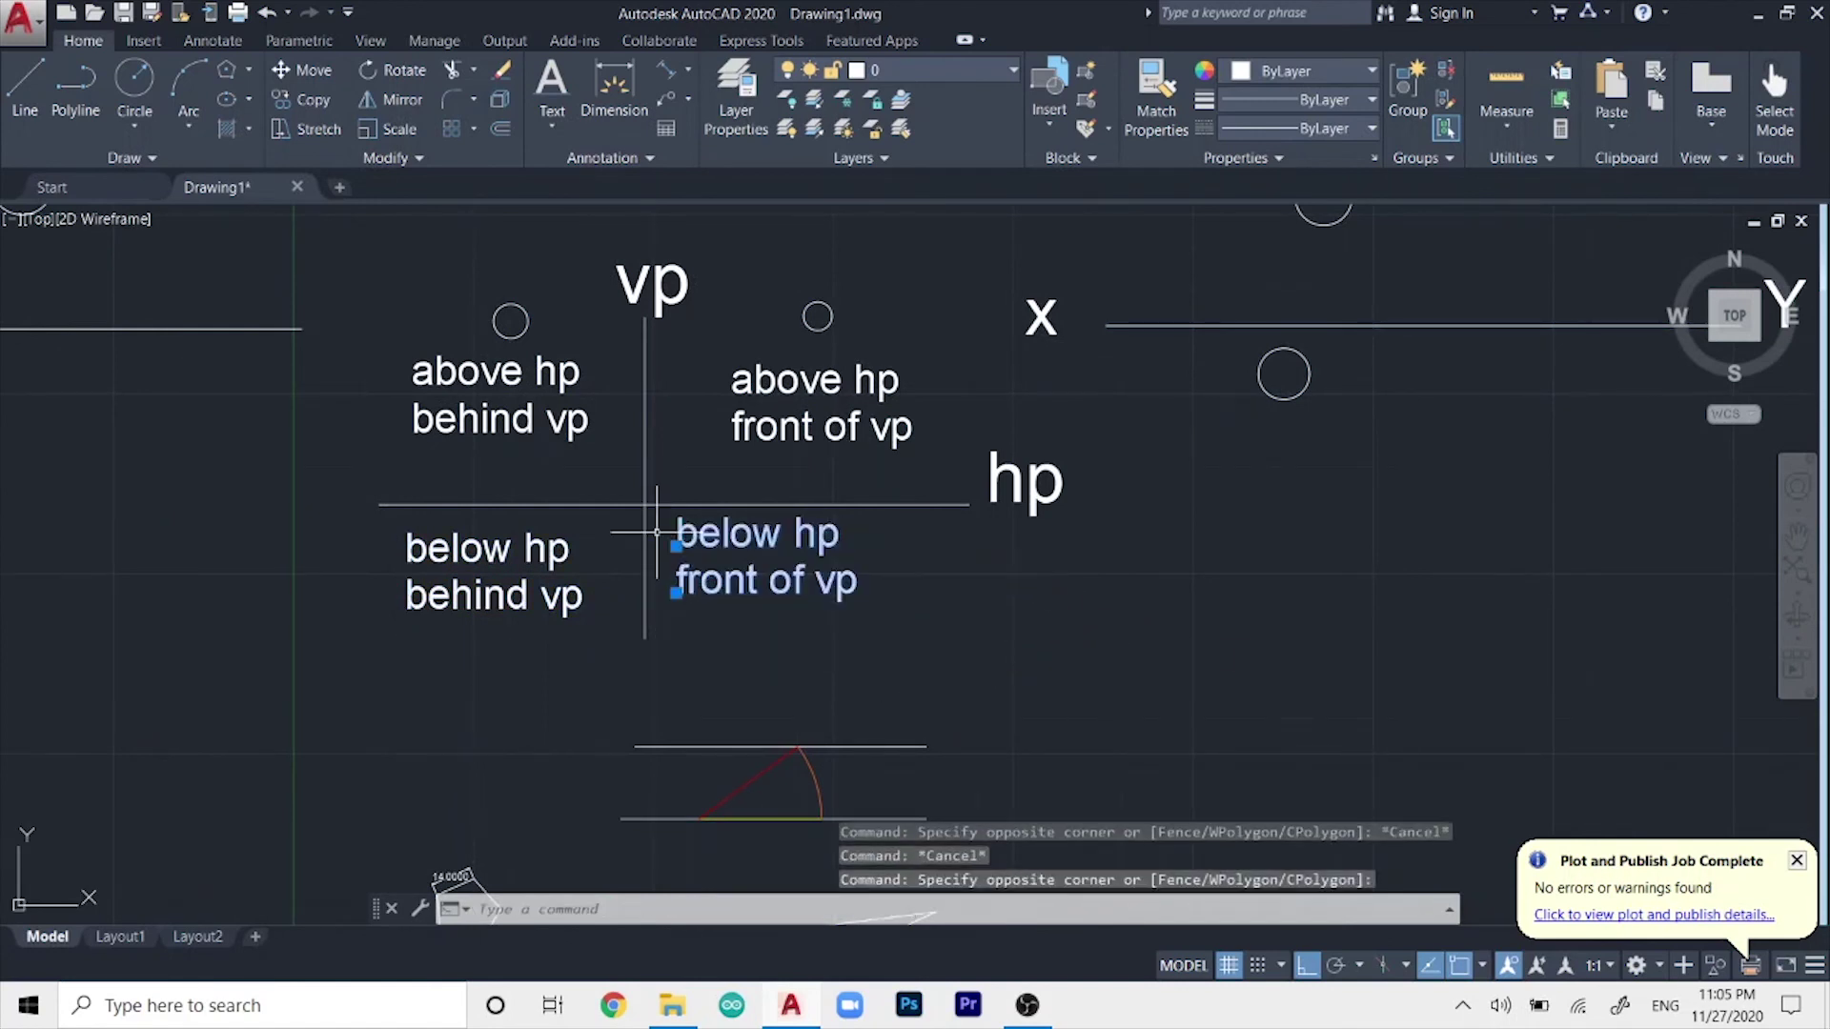
- Draw a new horizontal line to the right of hp, below the x–Y line
scroll(722, 462, down, 2)
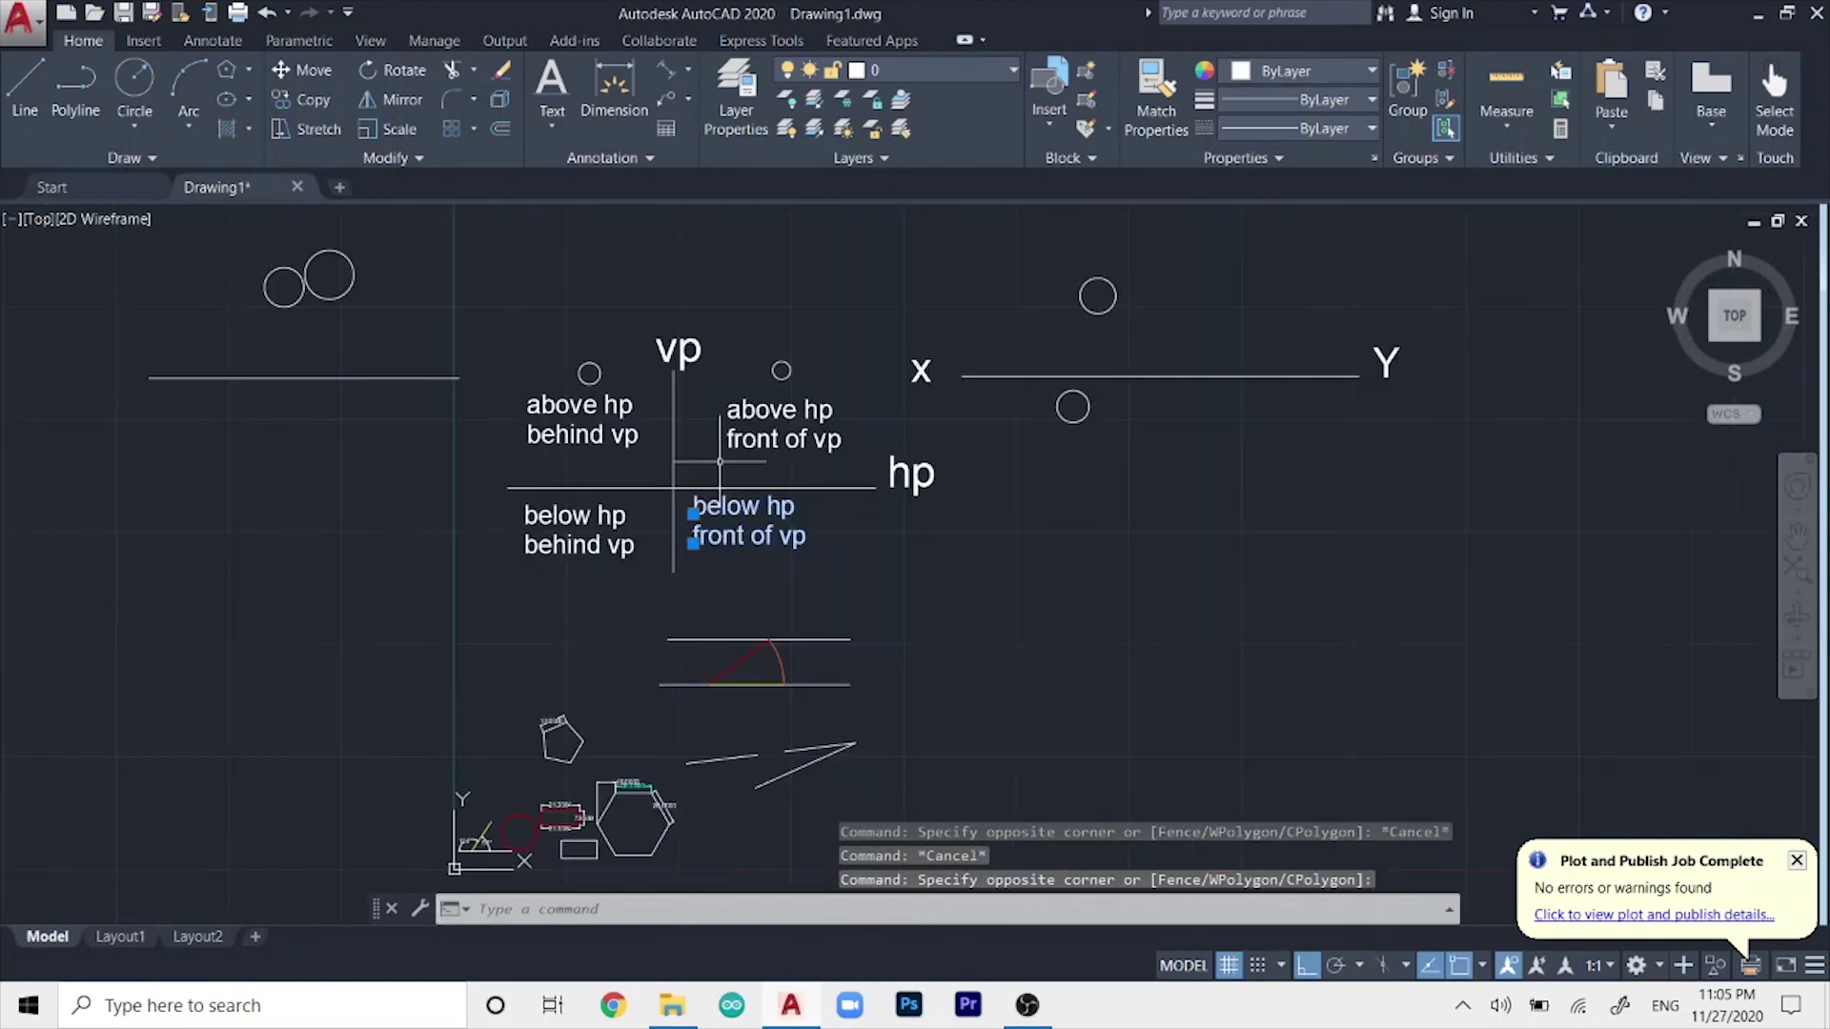
middle_drag(729, 470, 809, 492)
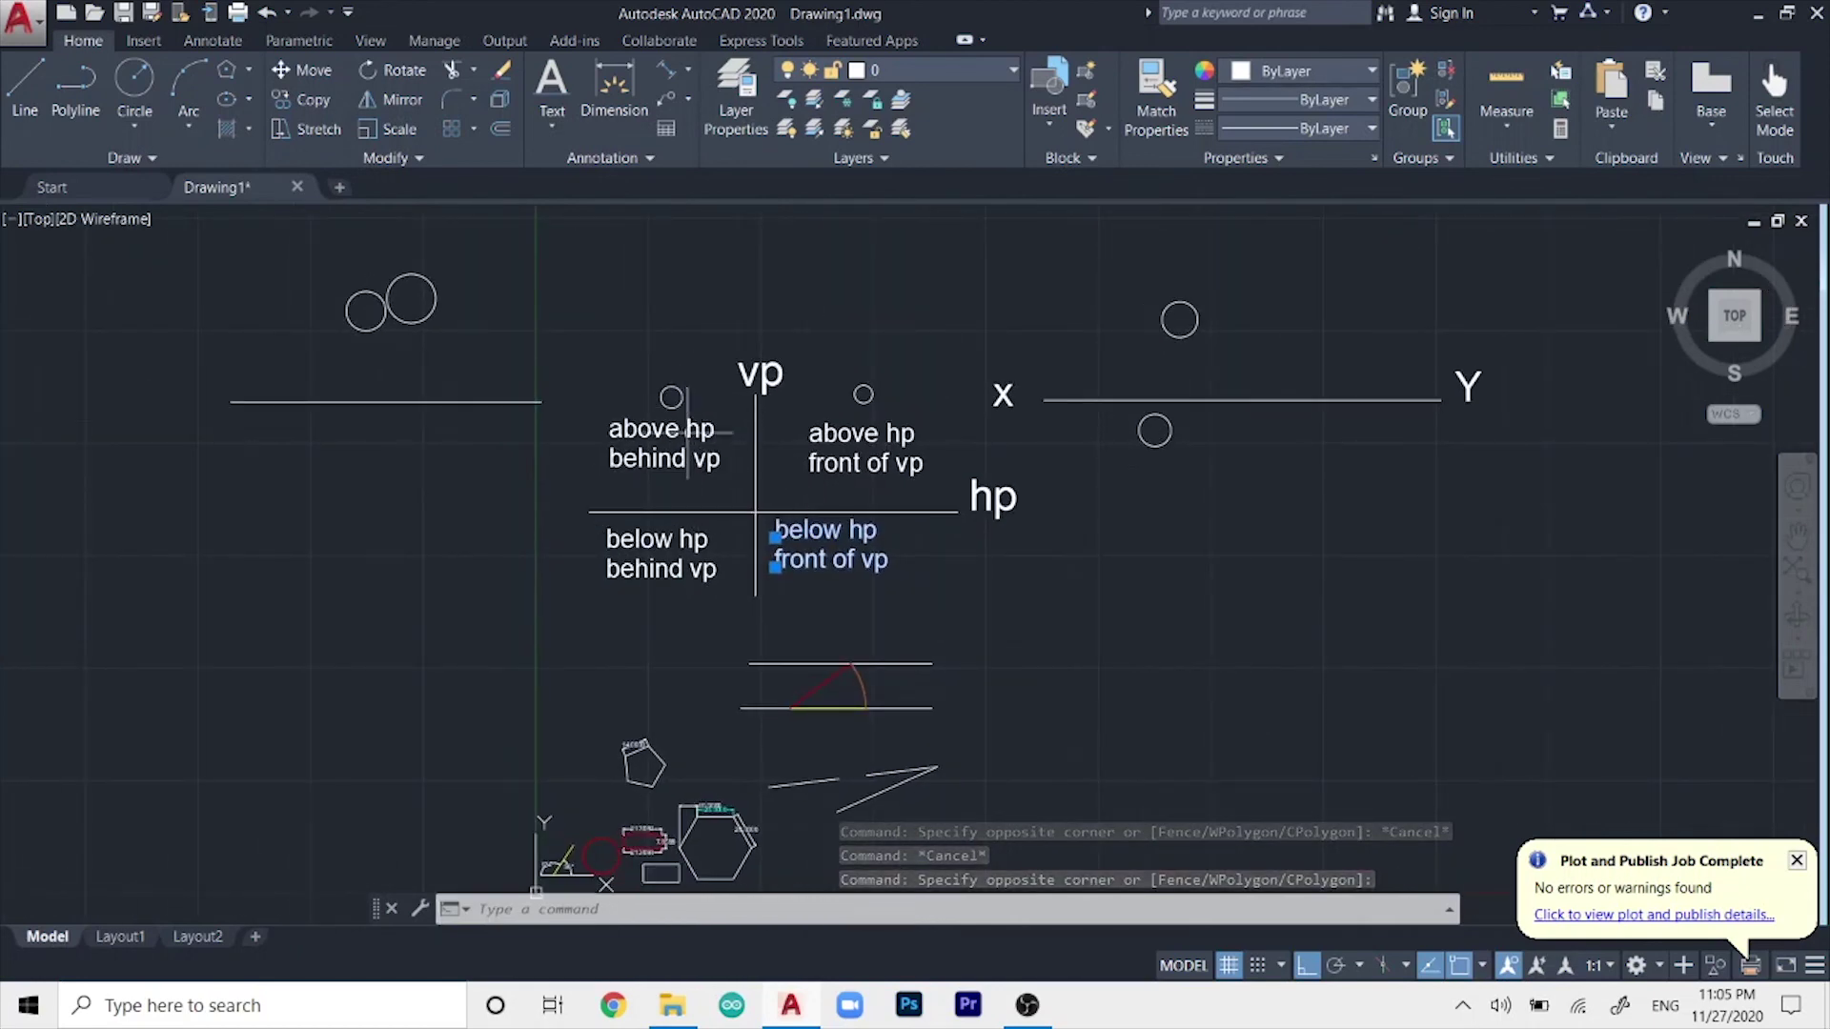
scroll(745, 469, up, 2)
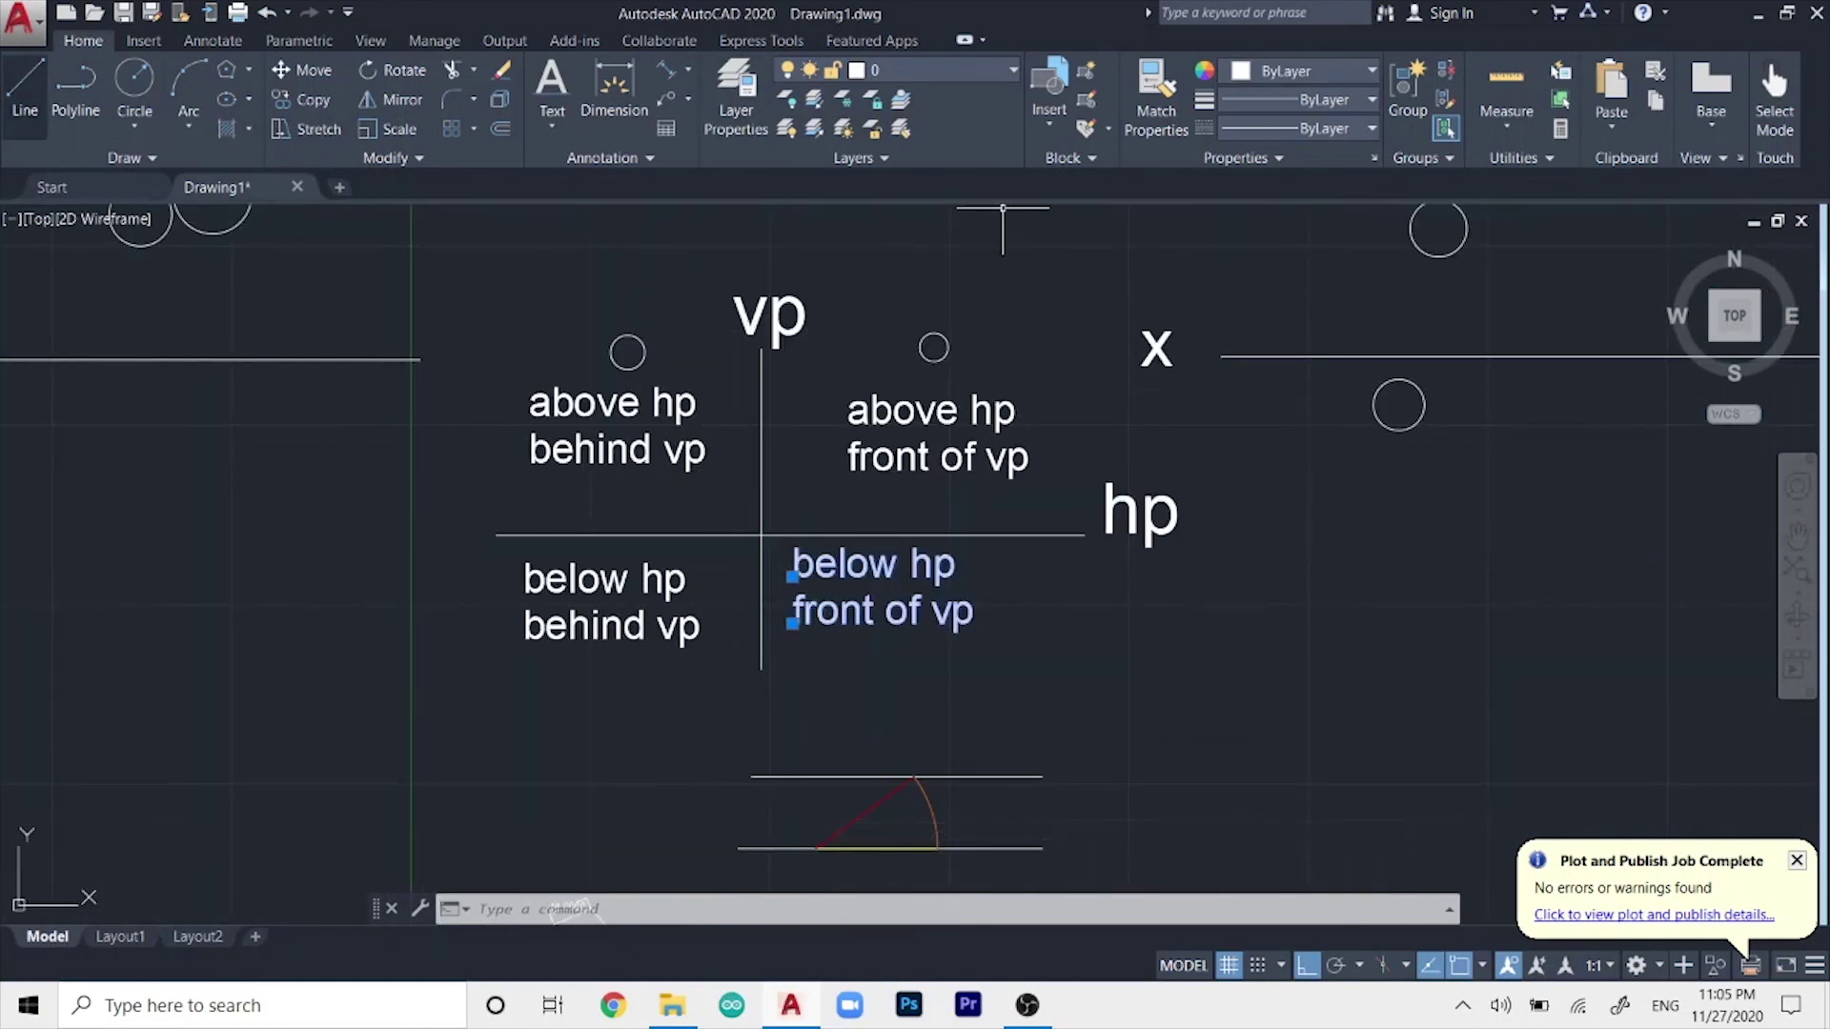
click(25, 90)
middle_drag(1360, 604, 1170, 504)
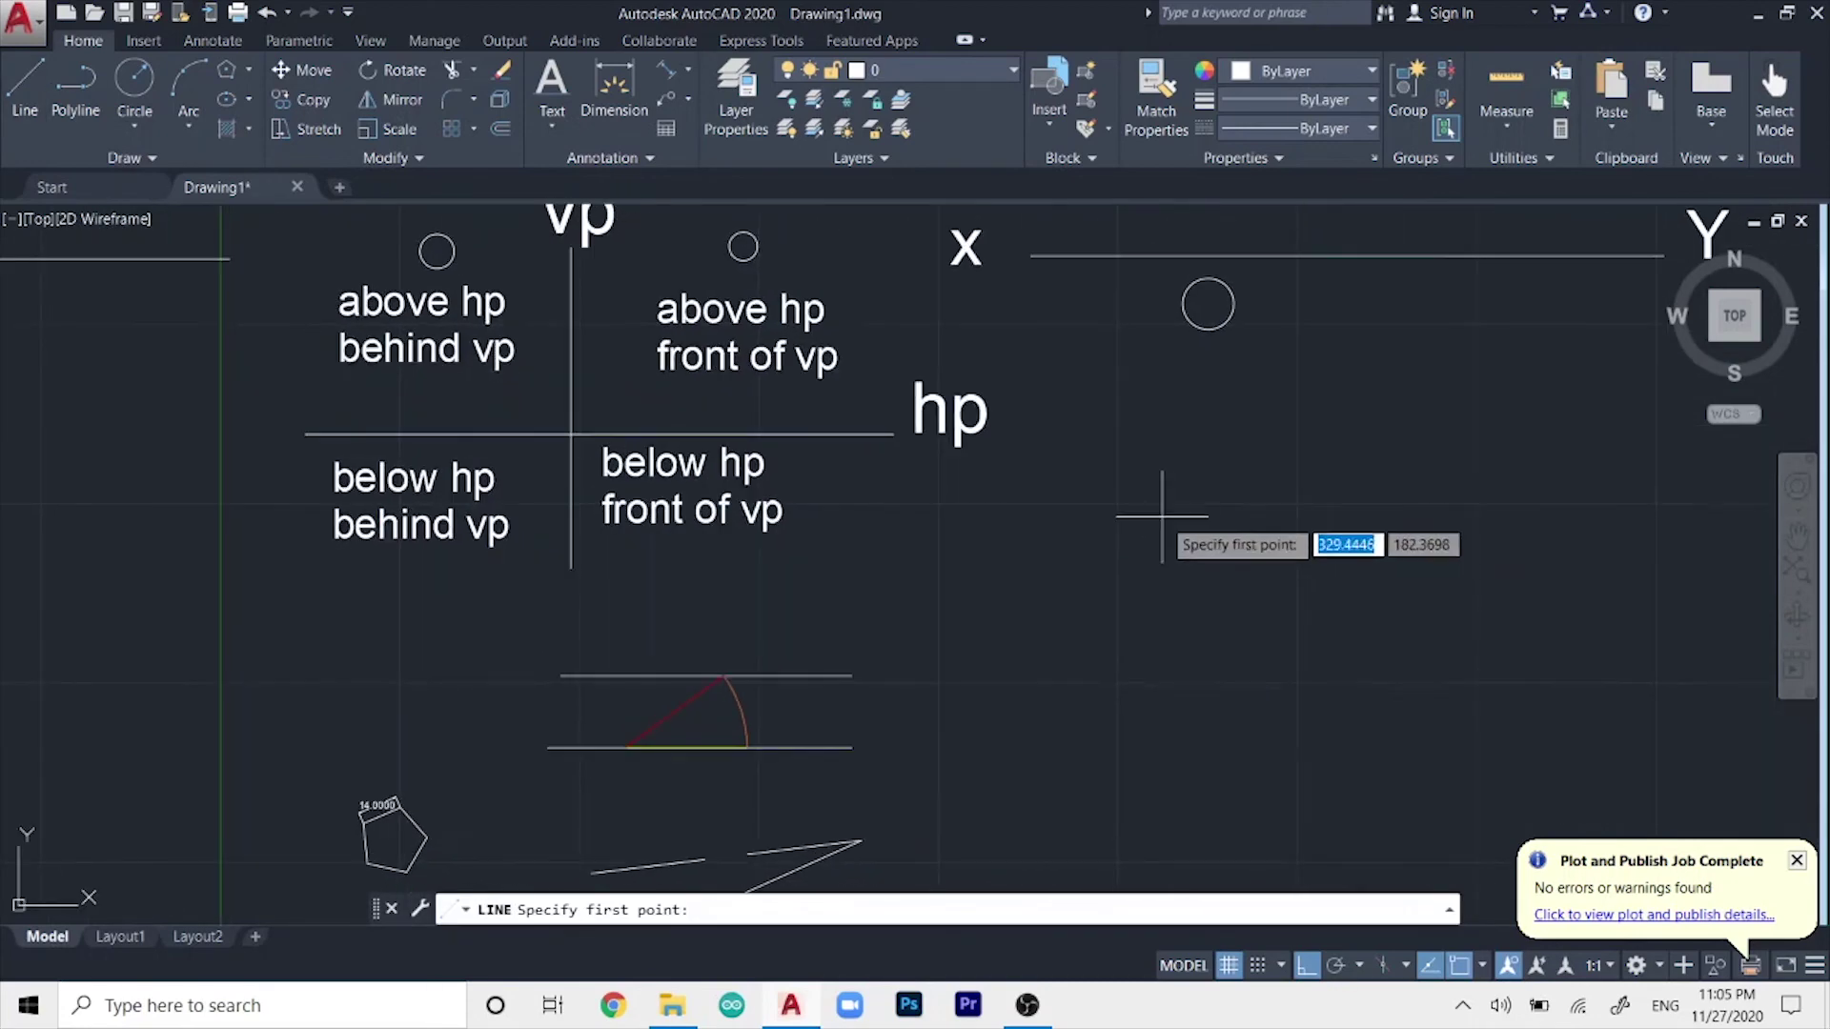
click(929, 506)
key(Escape)
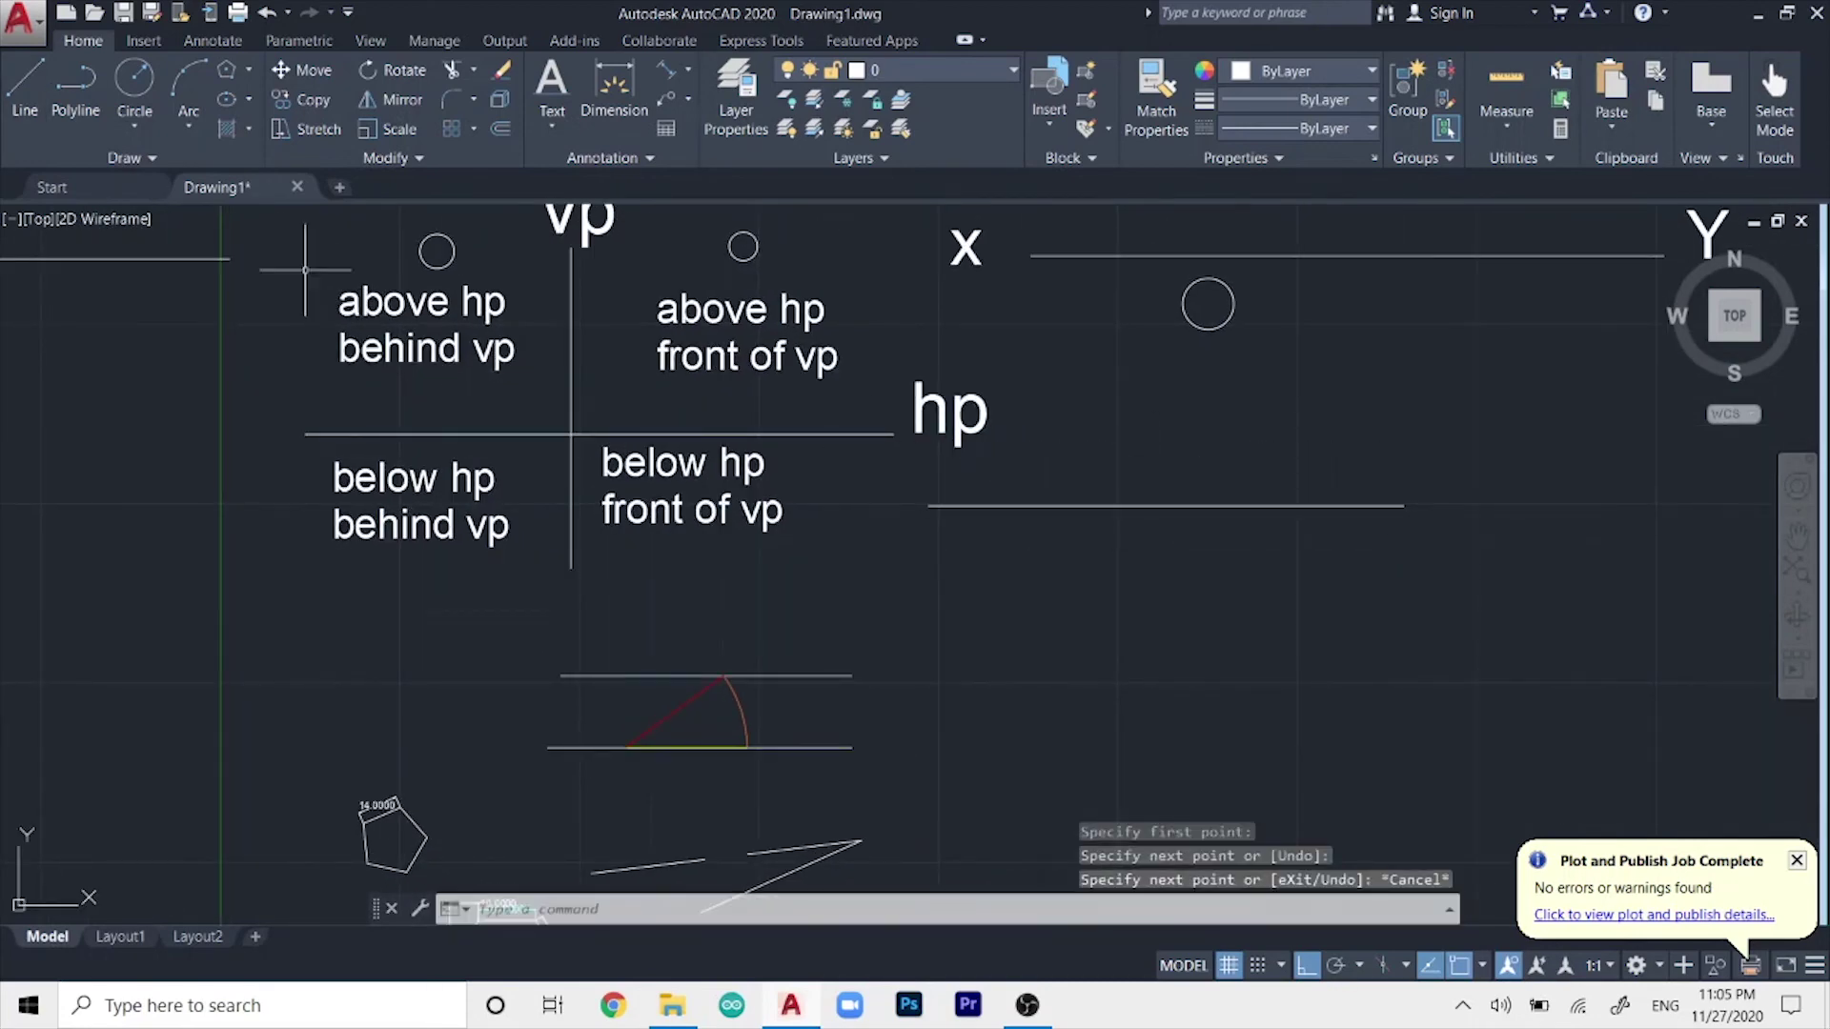
- Draw two circles beneath the new line, the second below and right of the first
click(135, 86)
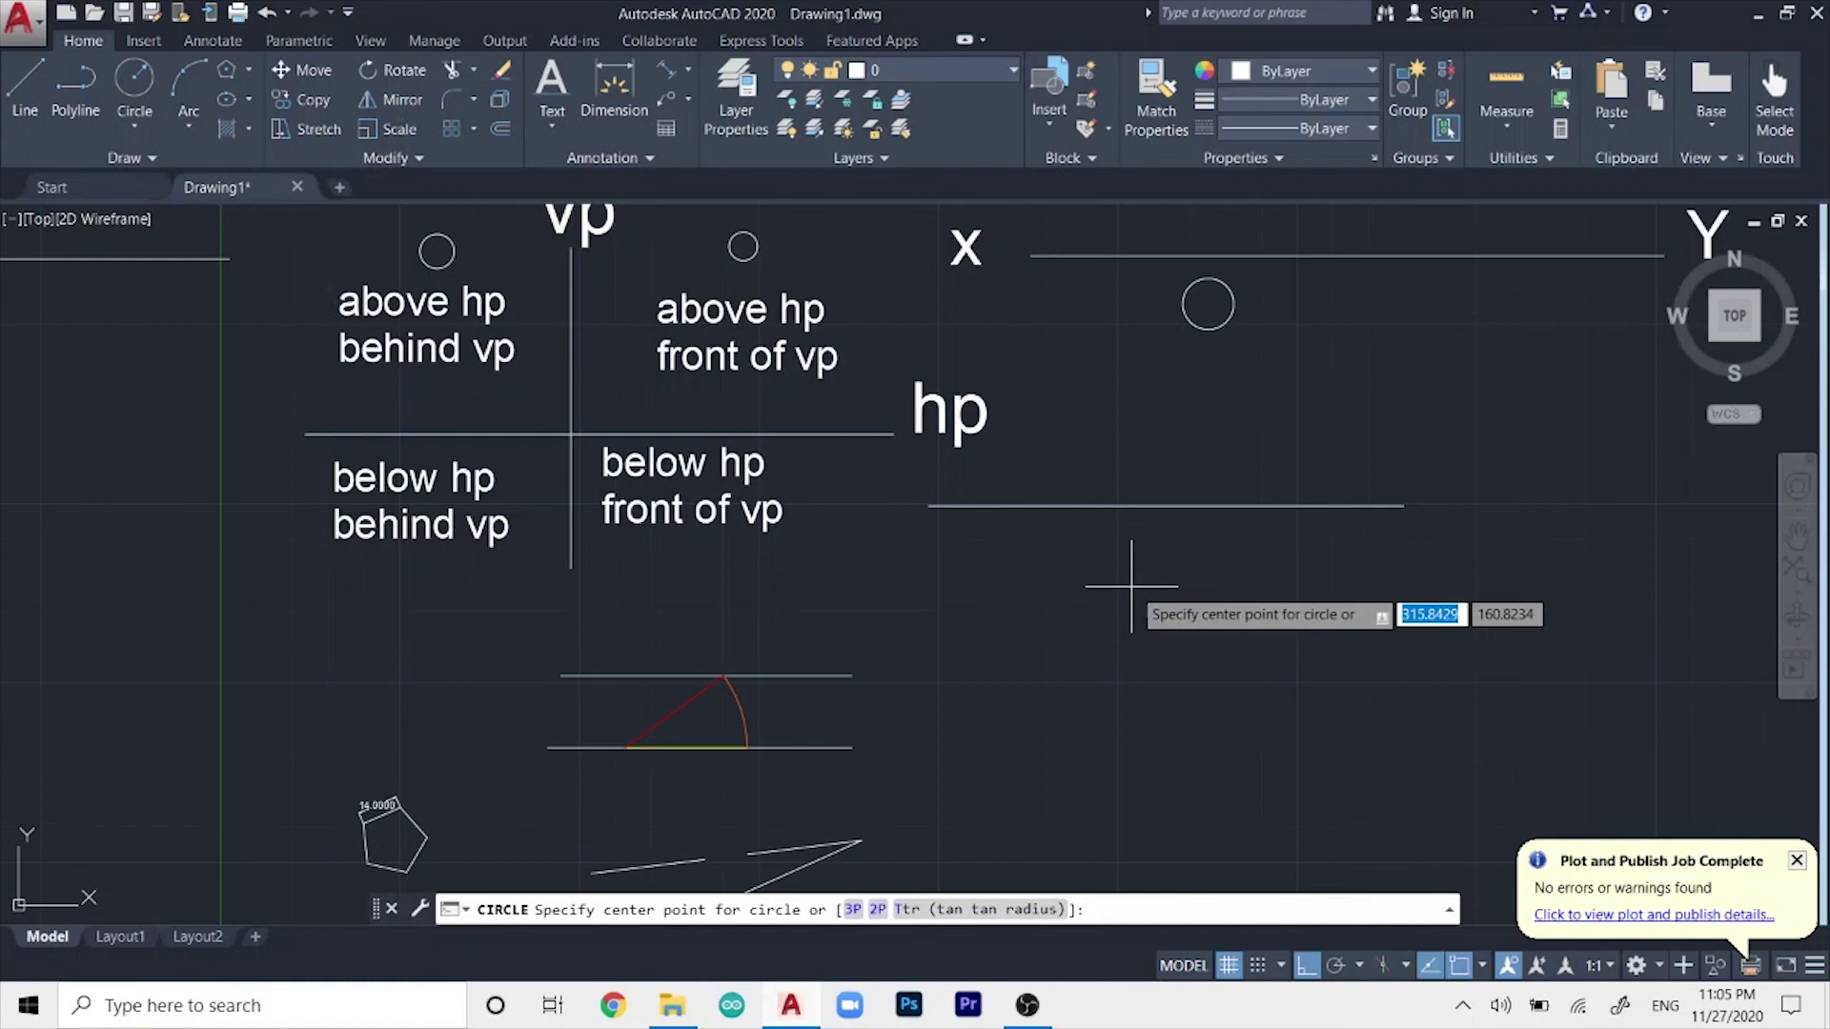
click(1058, 553)
click(1100, 601)
click(134, 86)
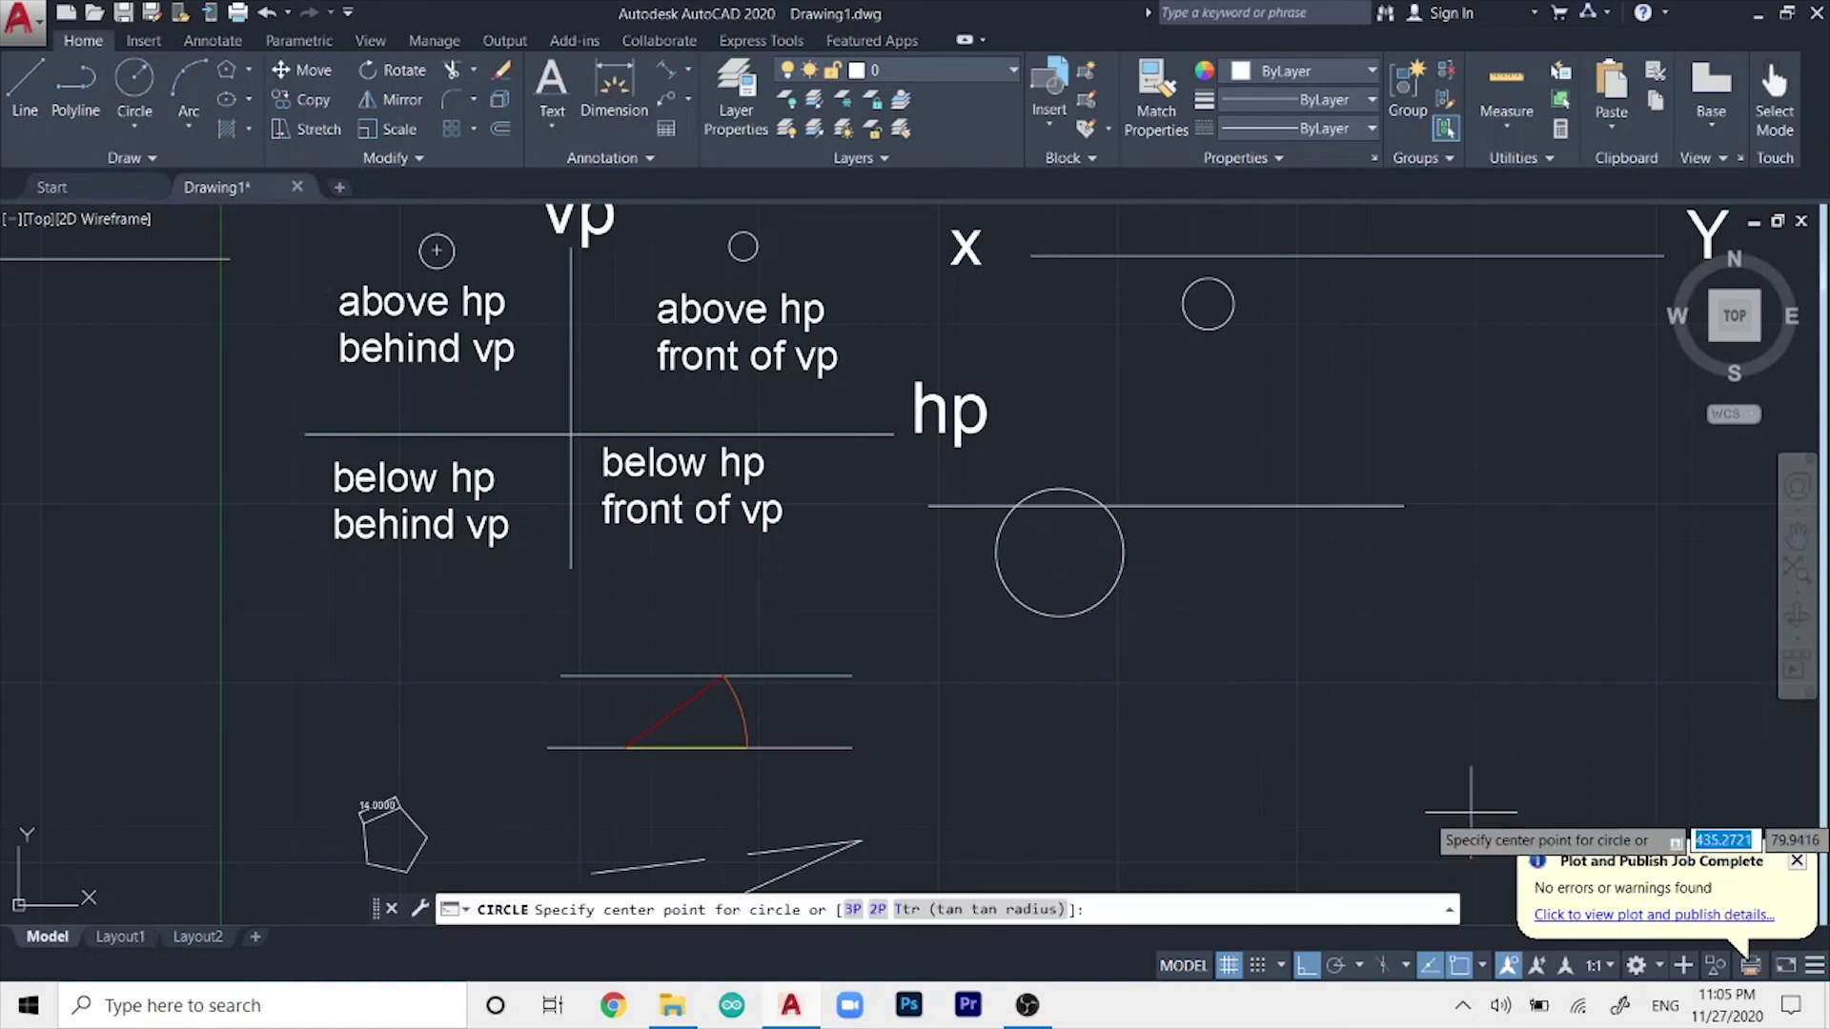
click(1175, 643)
click(1229, 691)
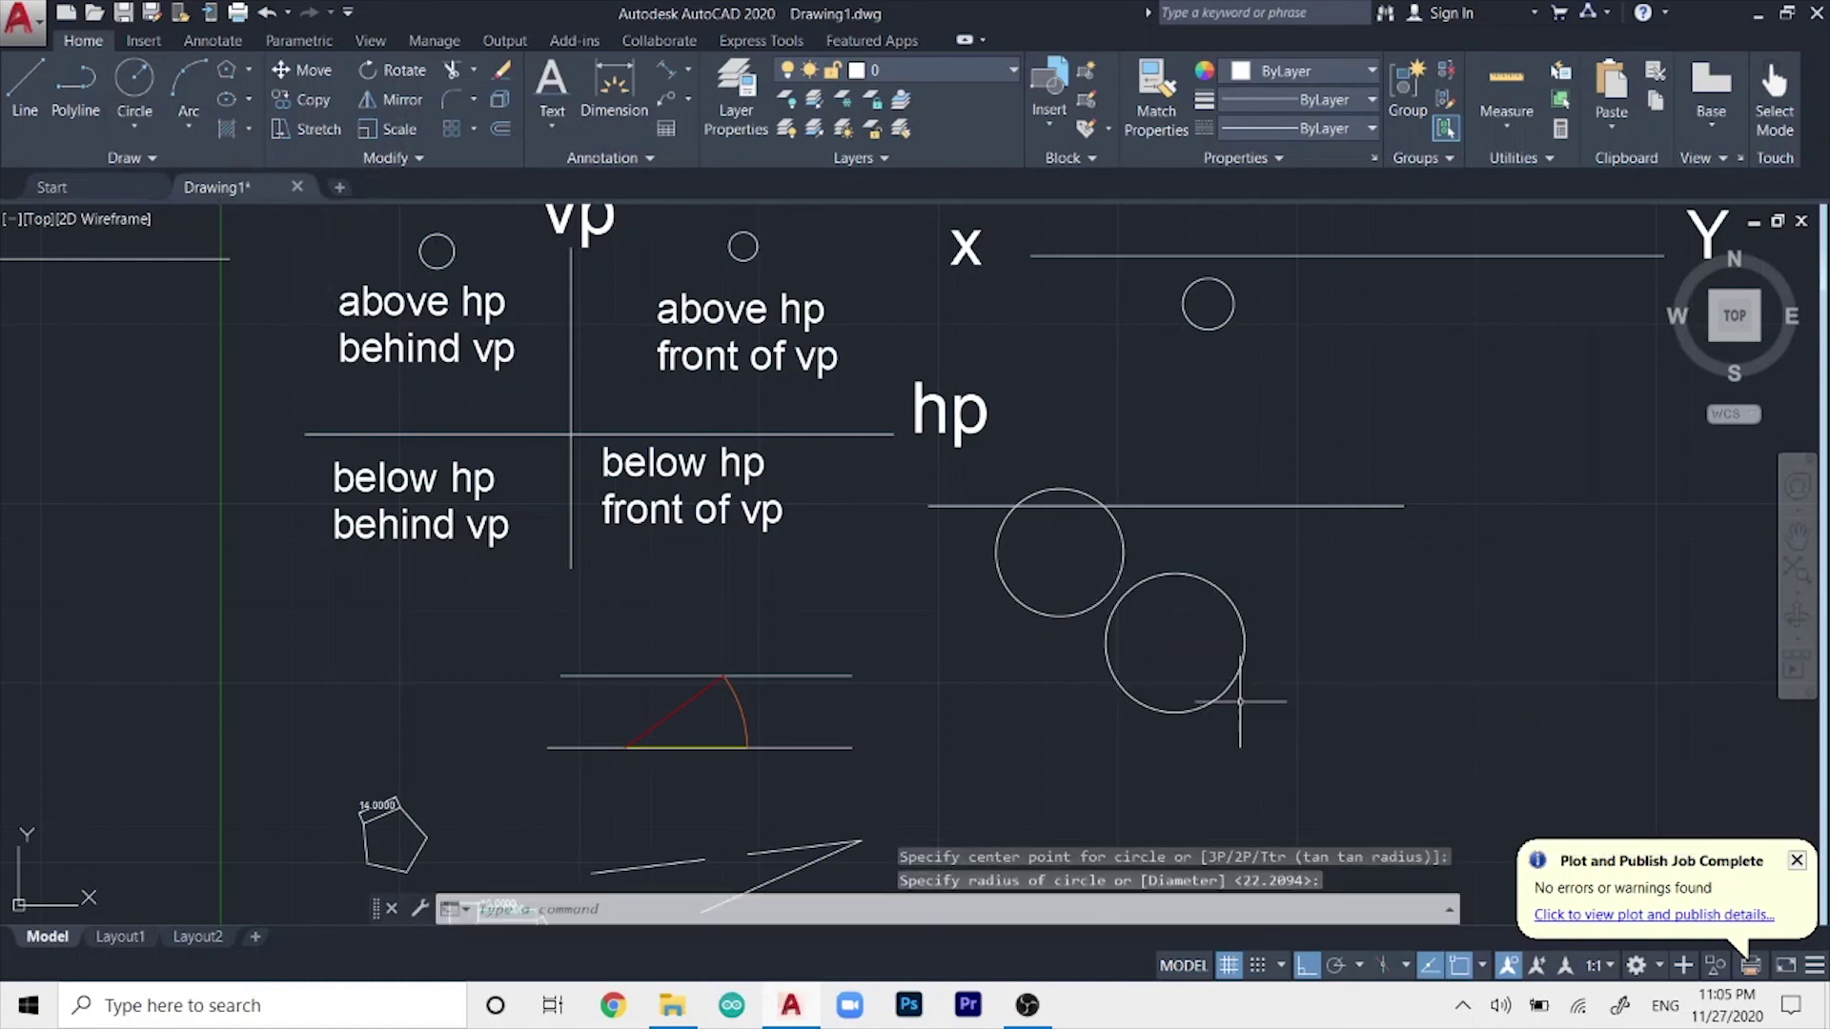
- Select the left circle and cut and paste it with Ctrl+X, Ctrl+V
click(1135, 564)
click(1111, 539)
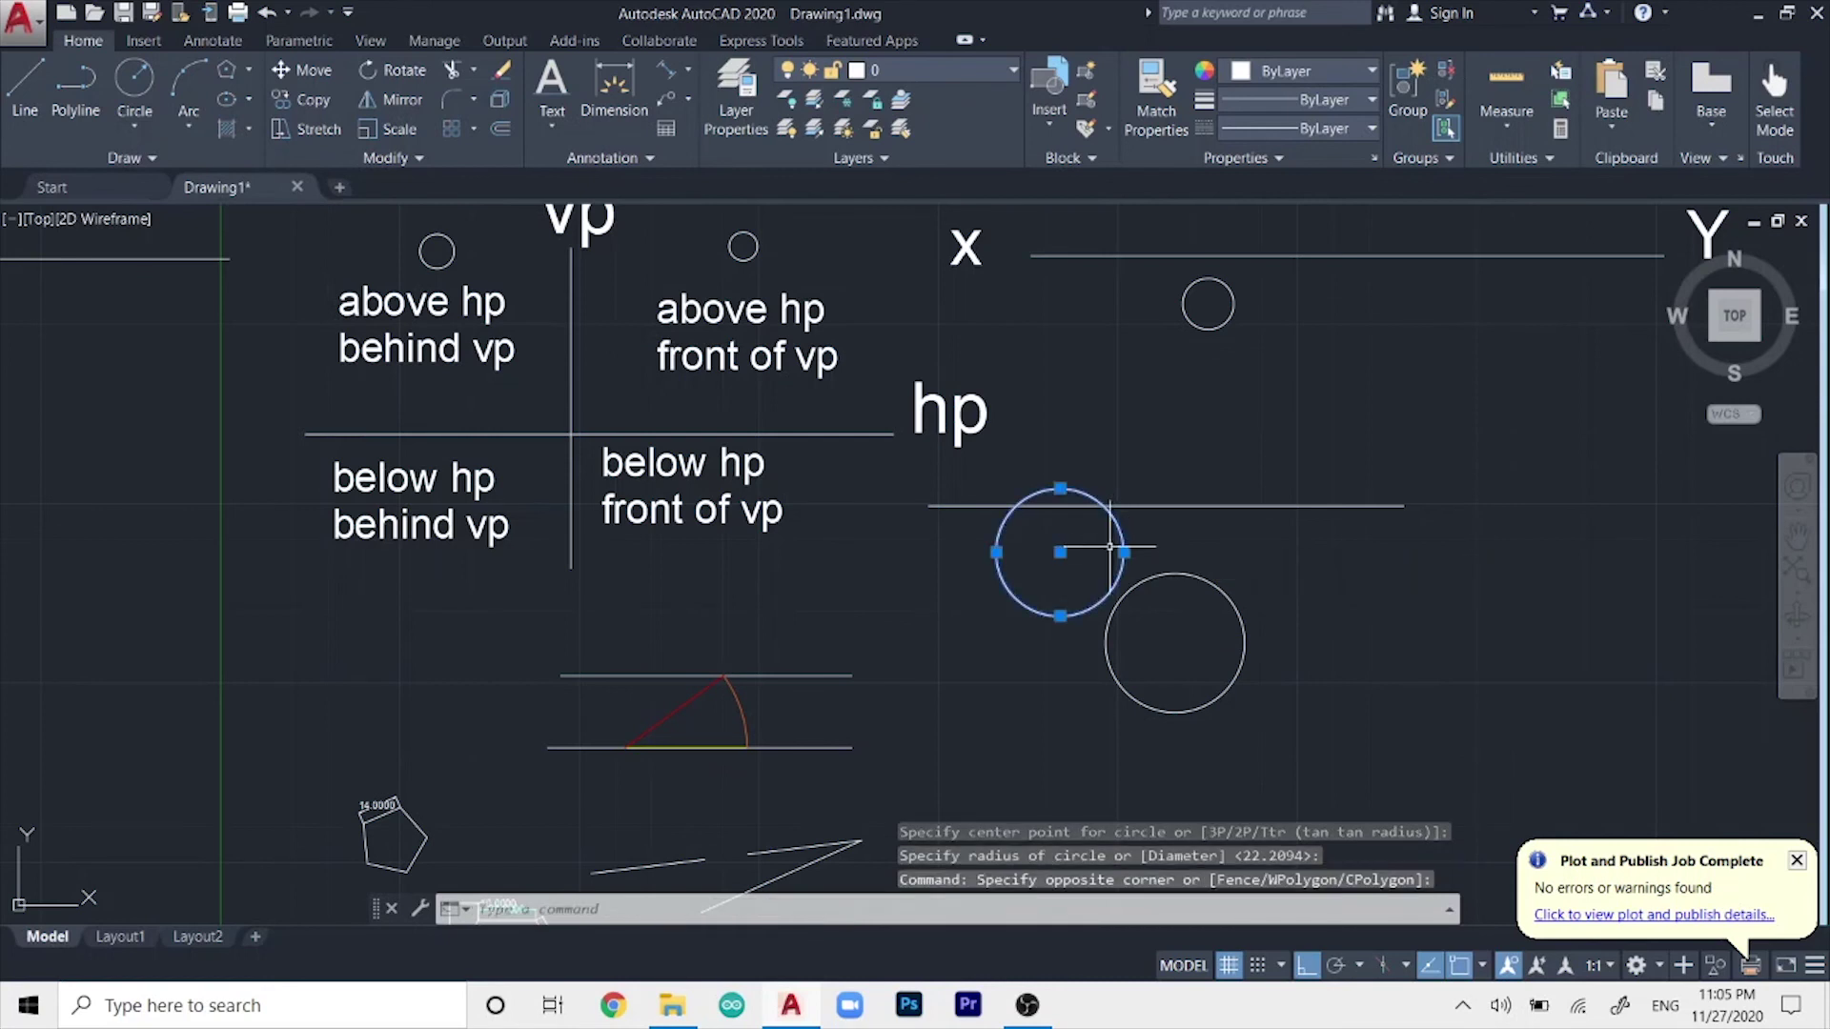
key(ctrl+x)
key(ctrl+v)
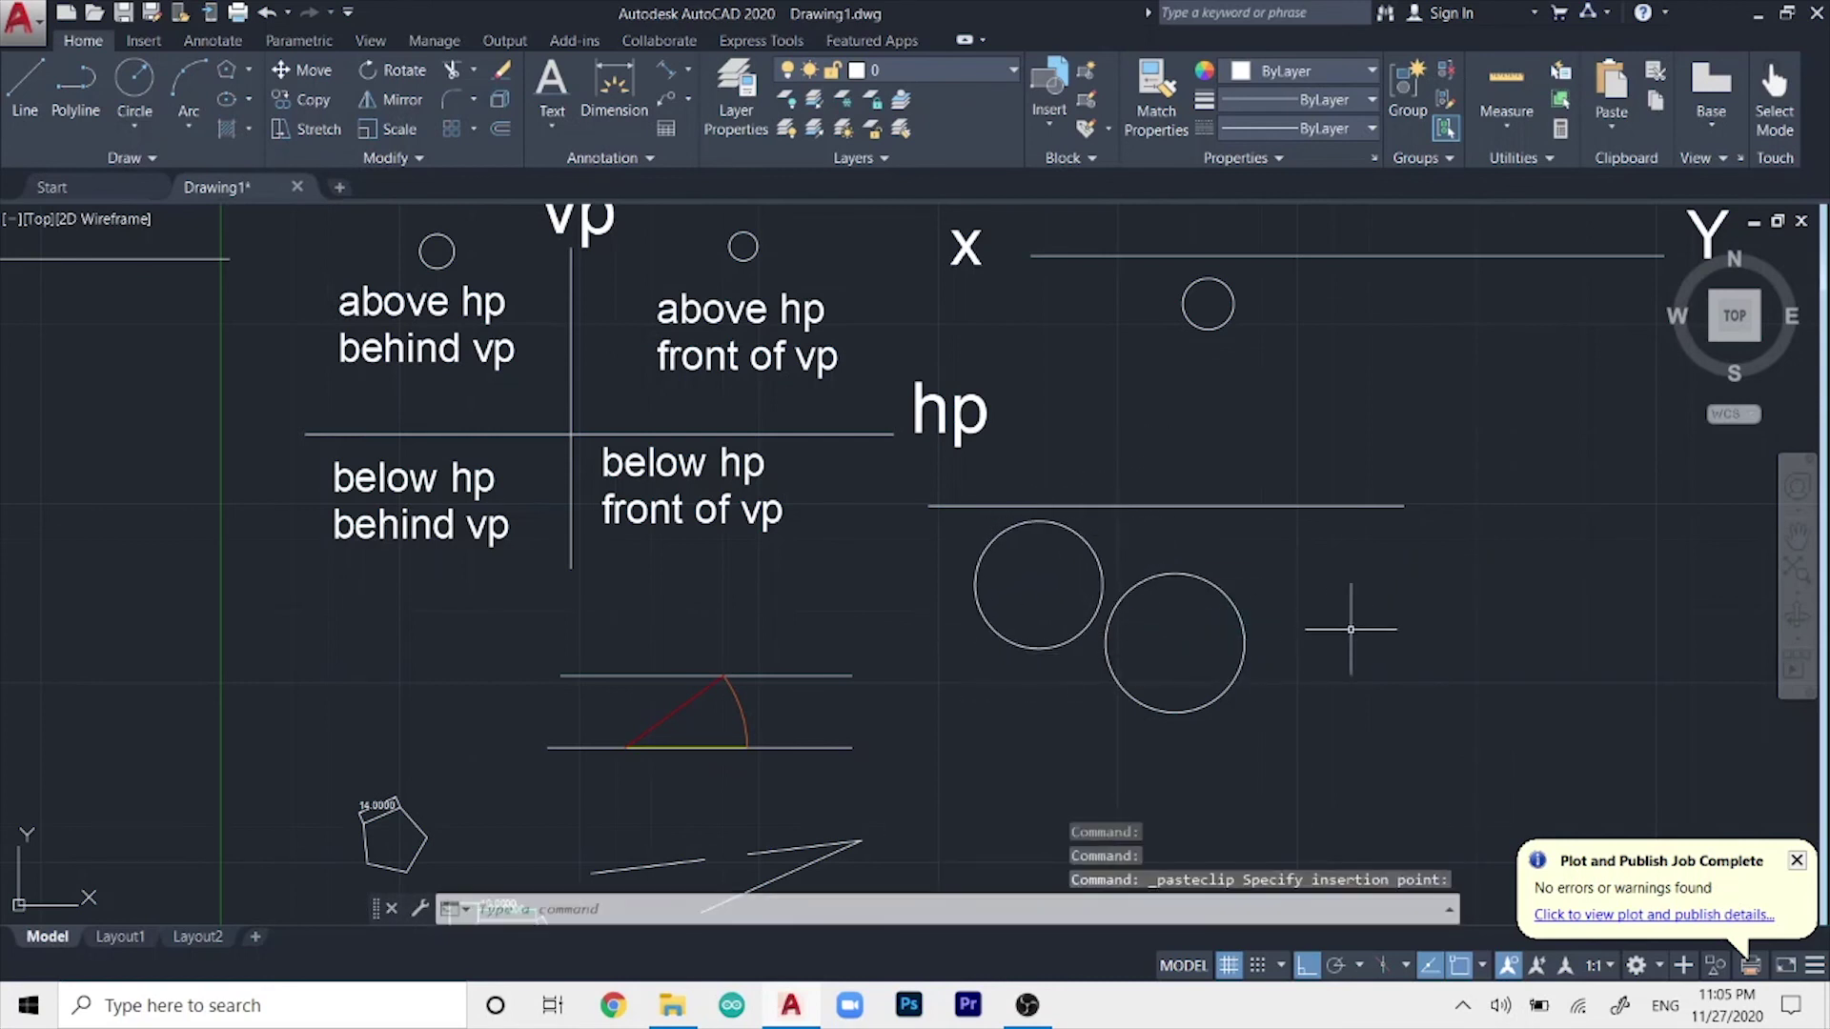
- Drop the pasted circle below the new line, then crossing-select the vp line and labels
scroll(1351, 629, down, 2)
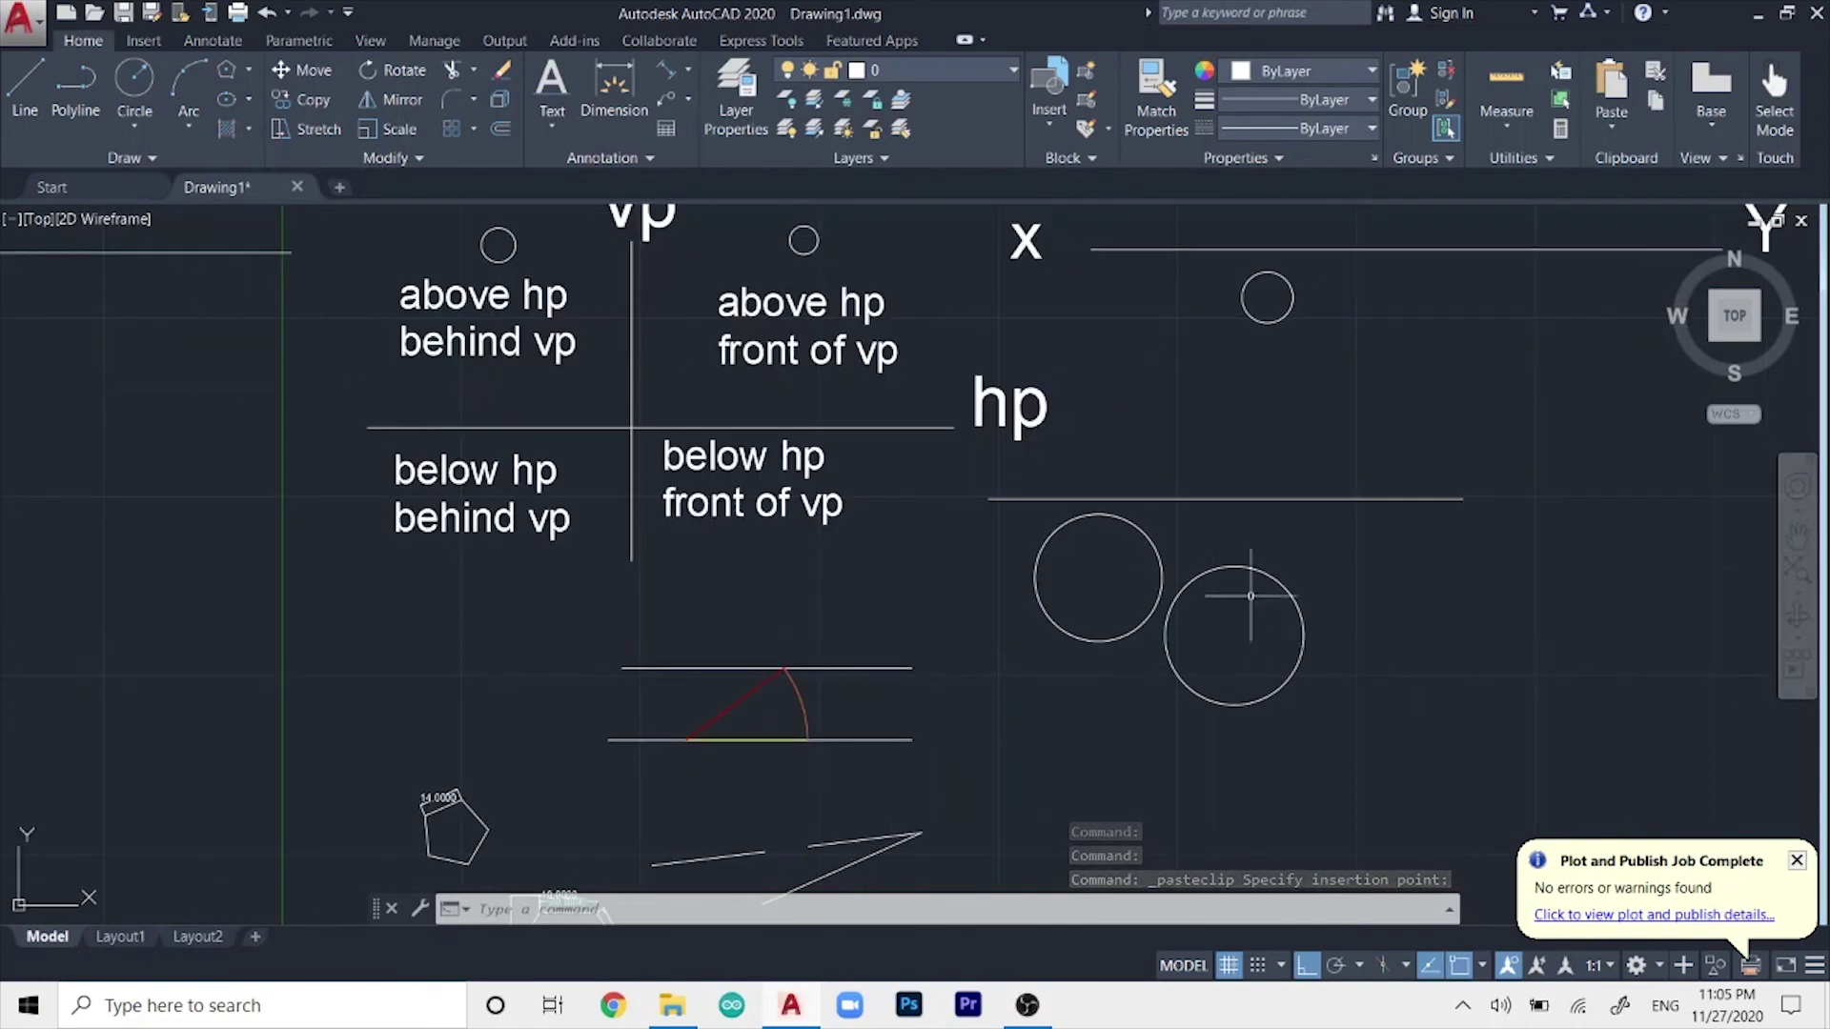
click(1241, 635)
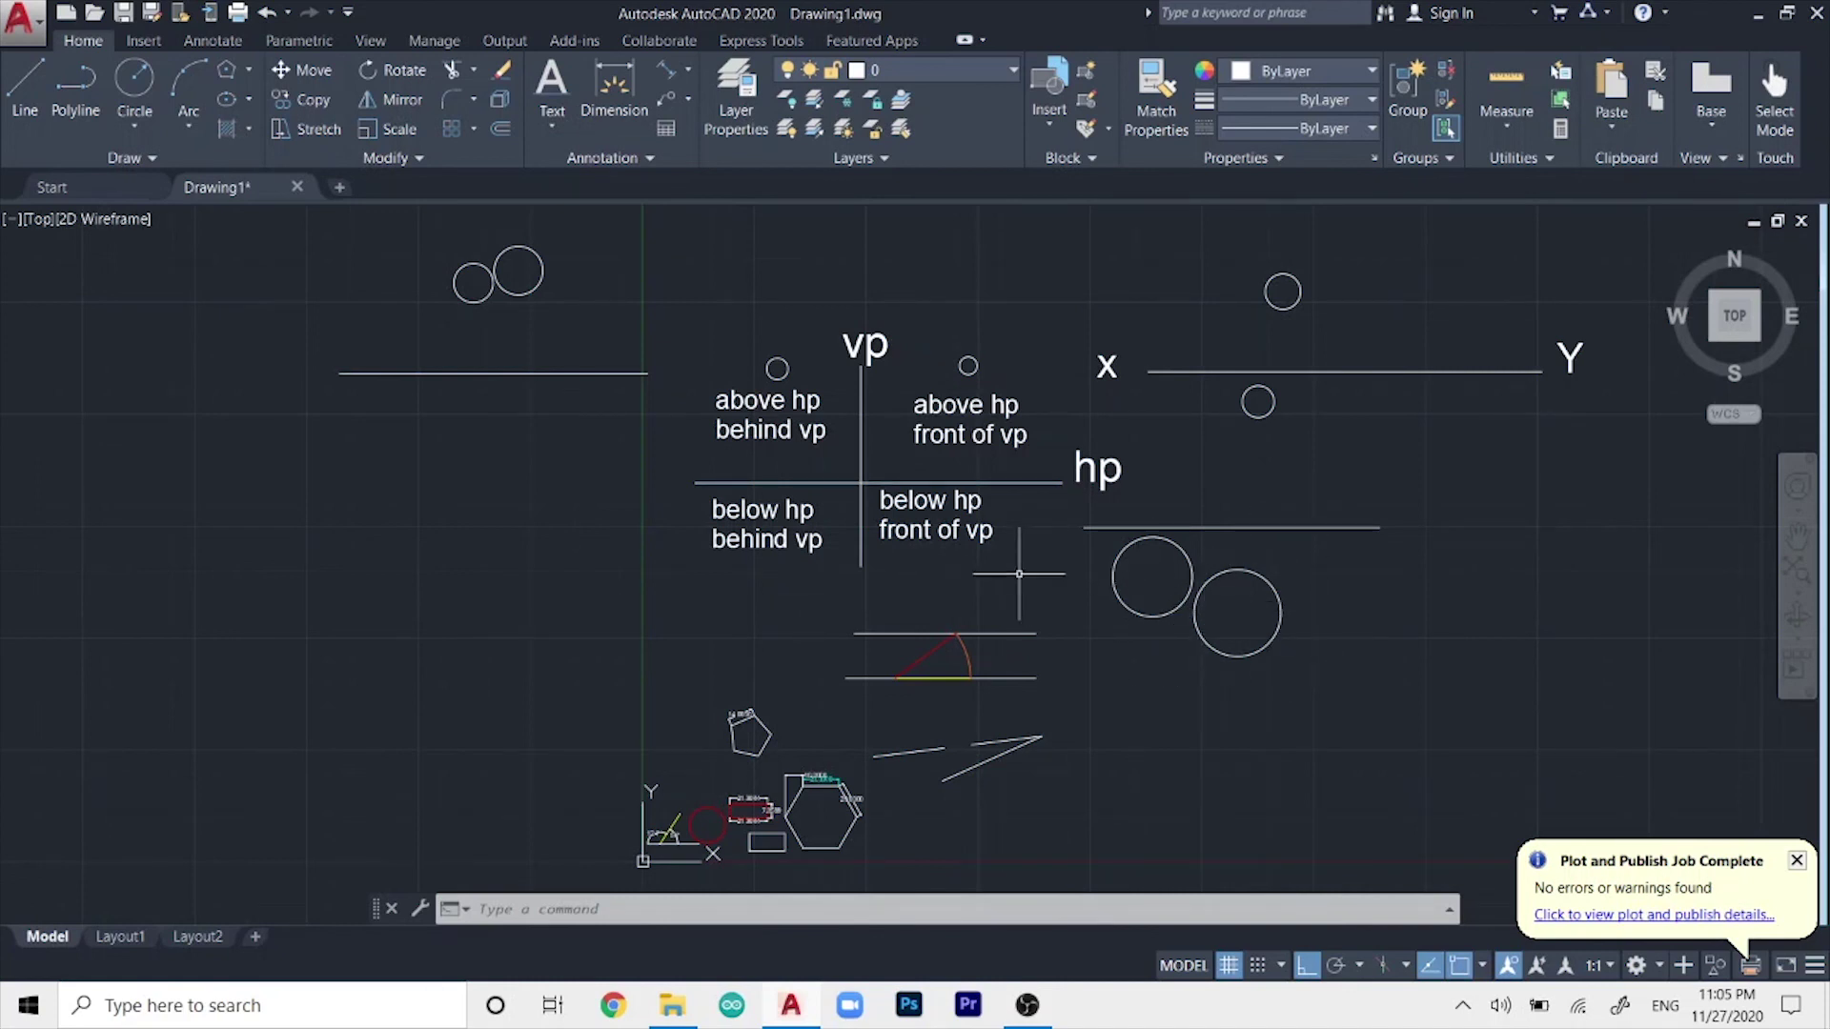
click(1047, 442)
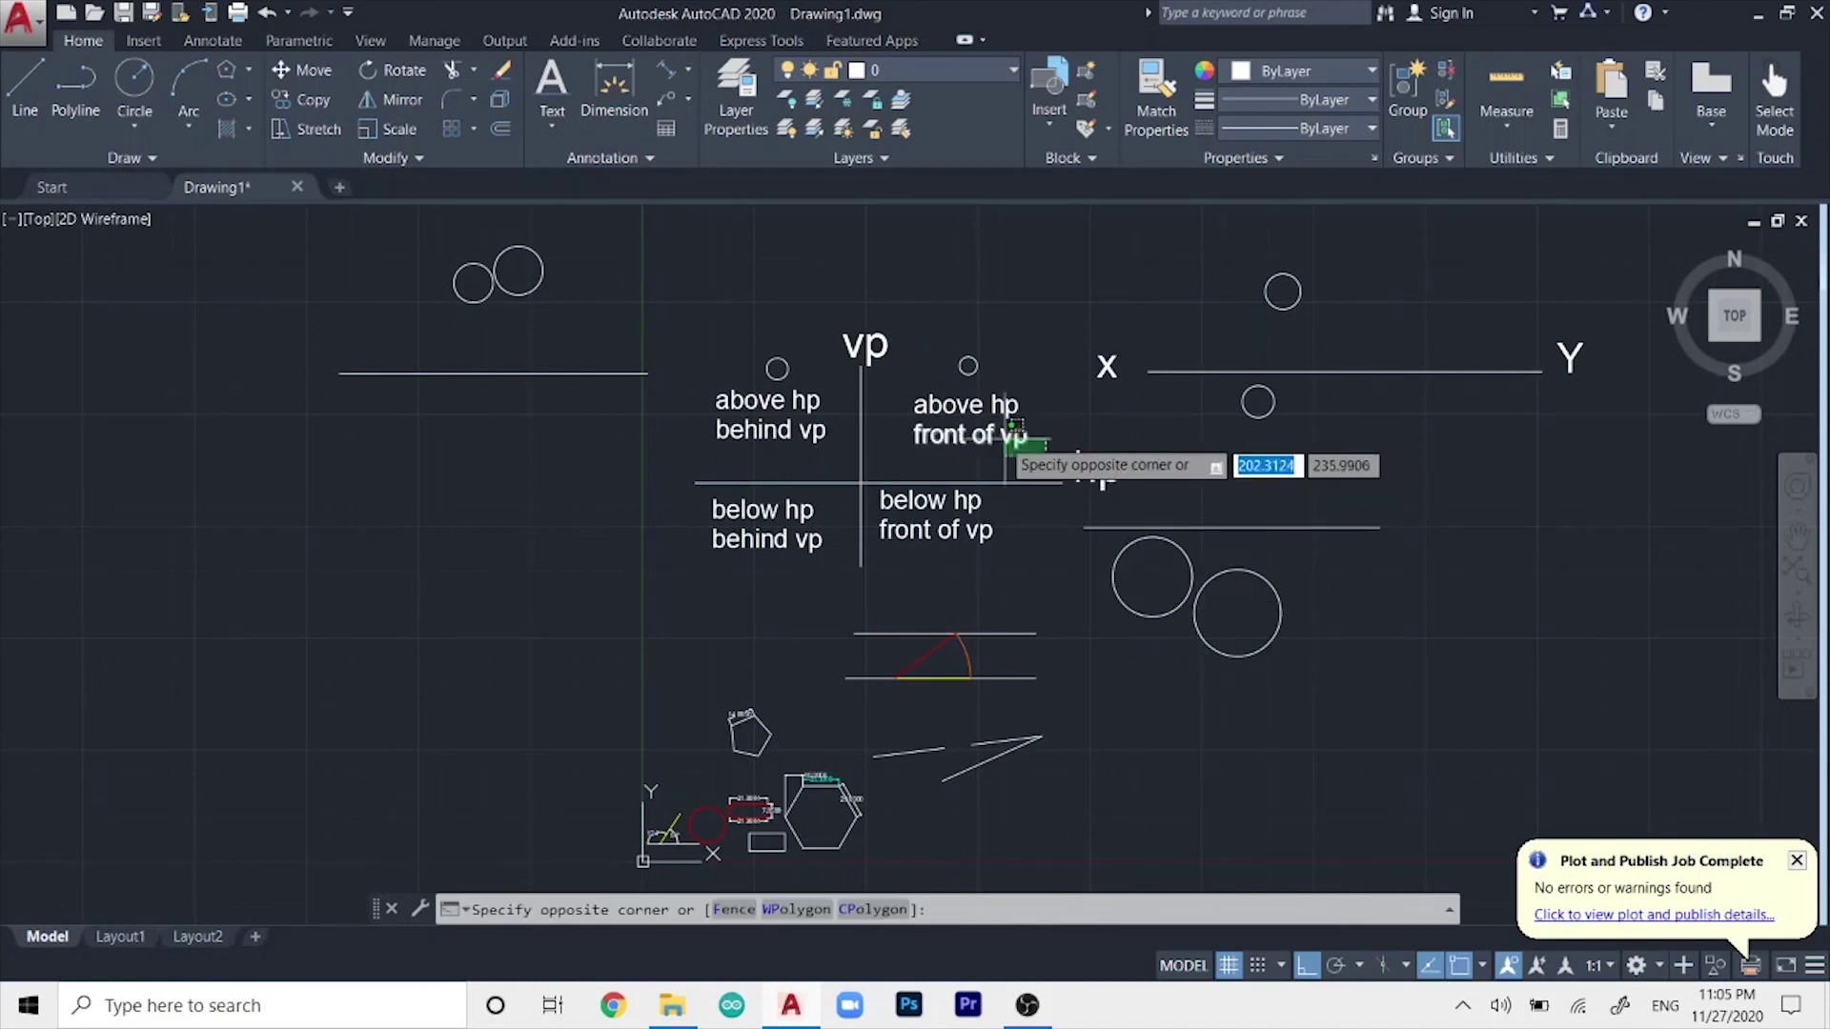
click(674, 400)
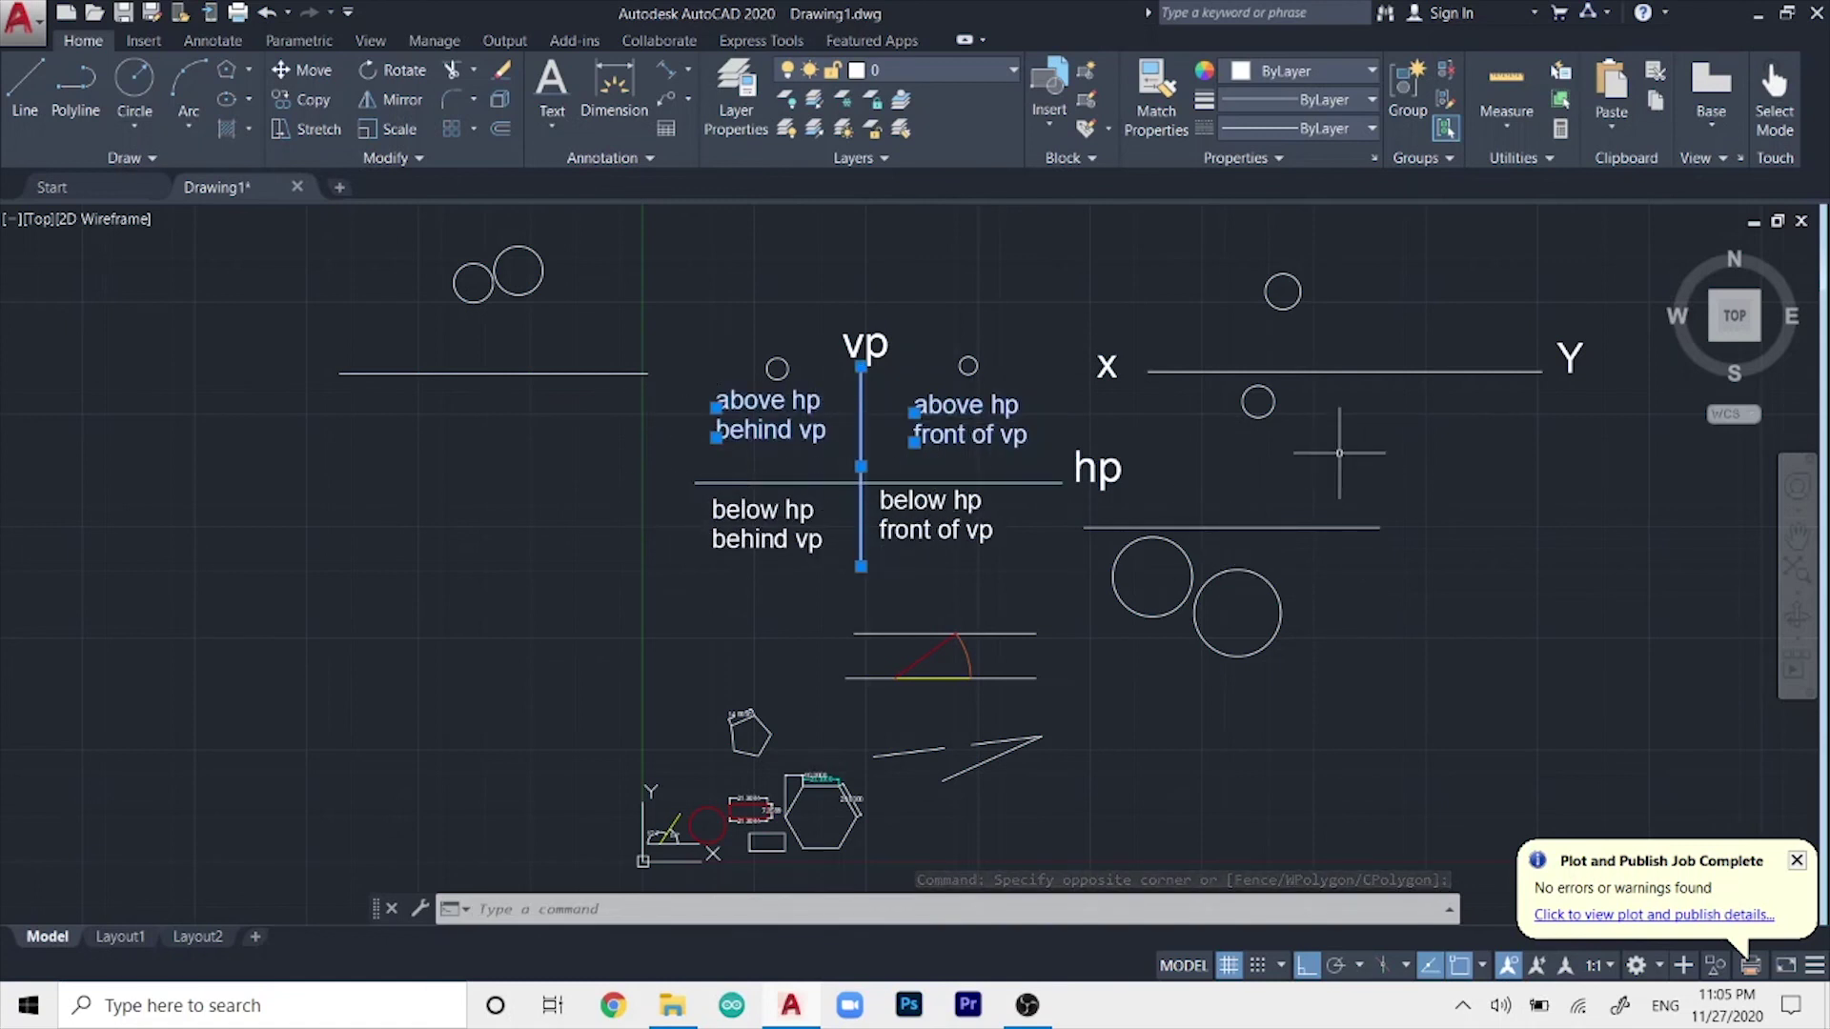
scroll(1192, 379, up, 2)
scroll(1176, 392, down, 1)
scroll(1182, 428, down, 1)
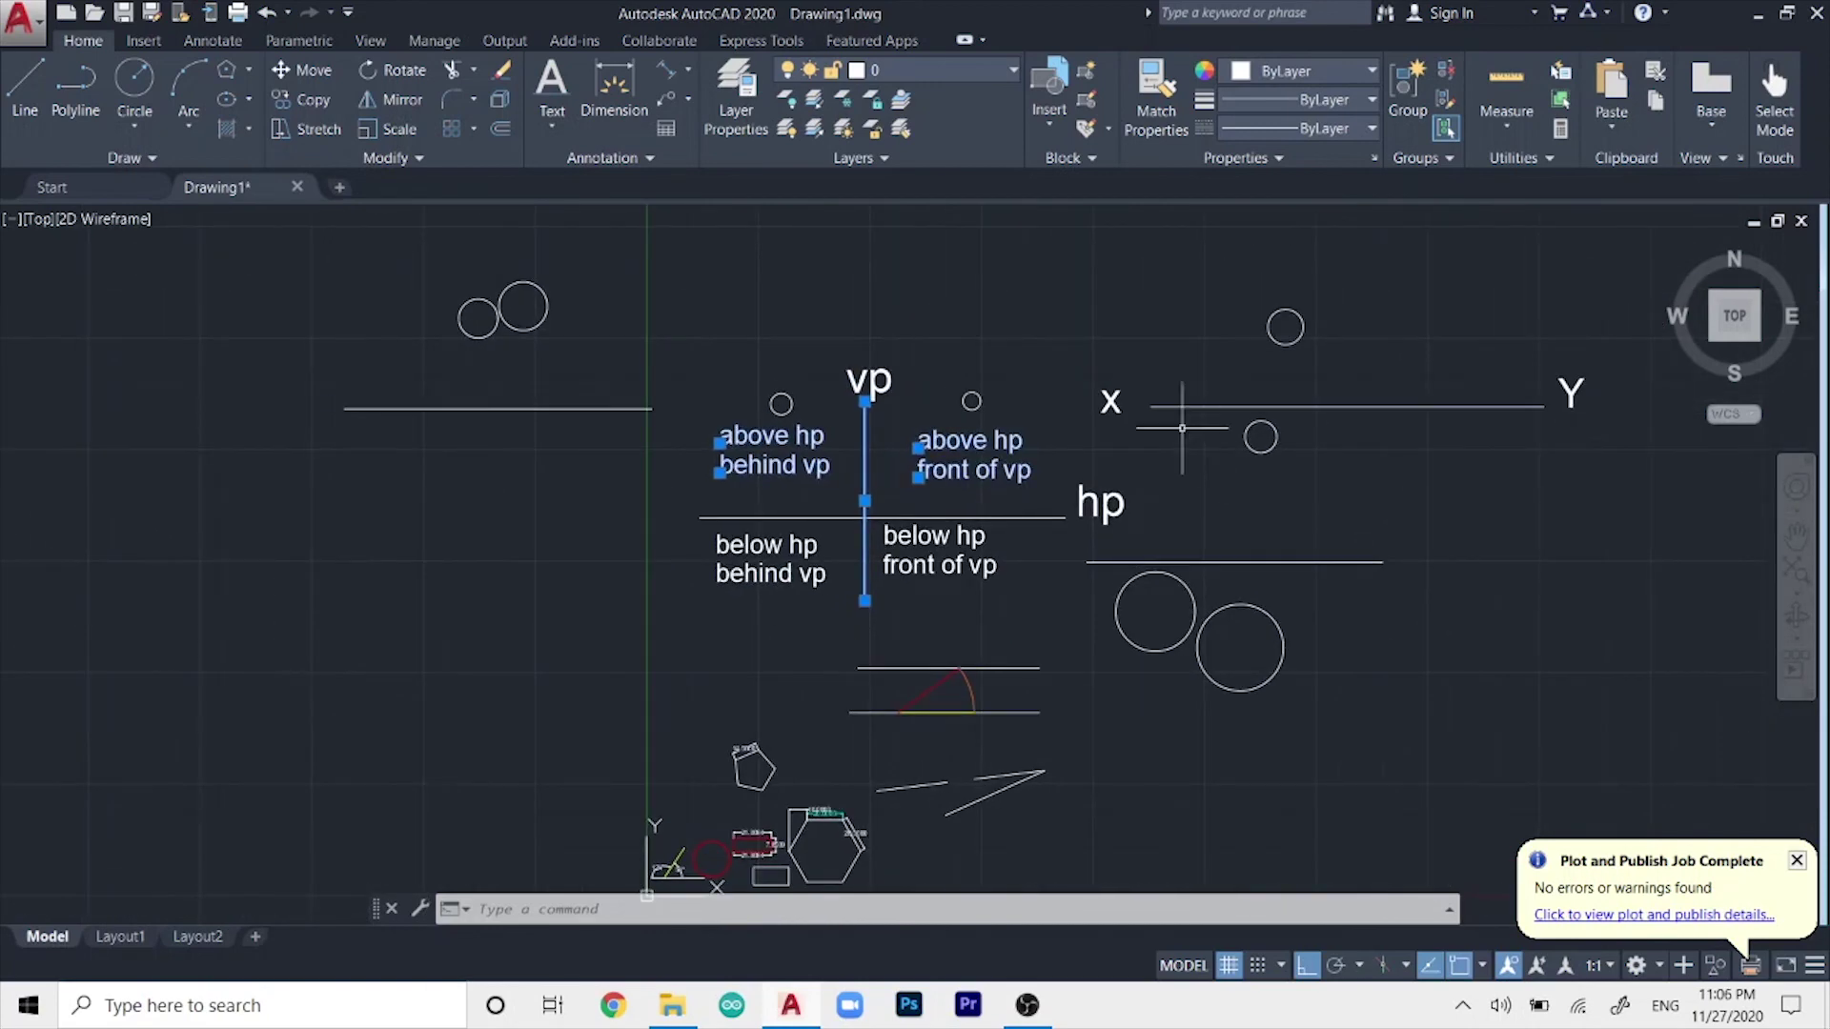